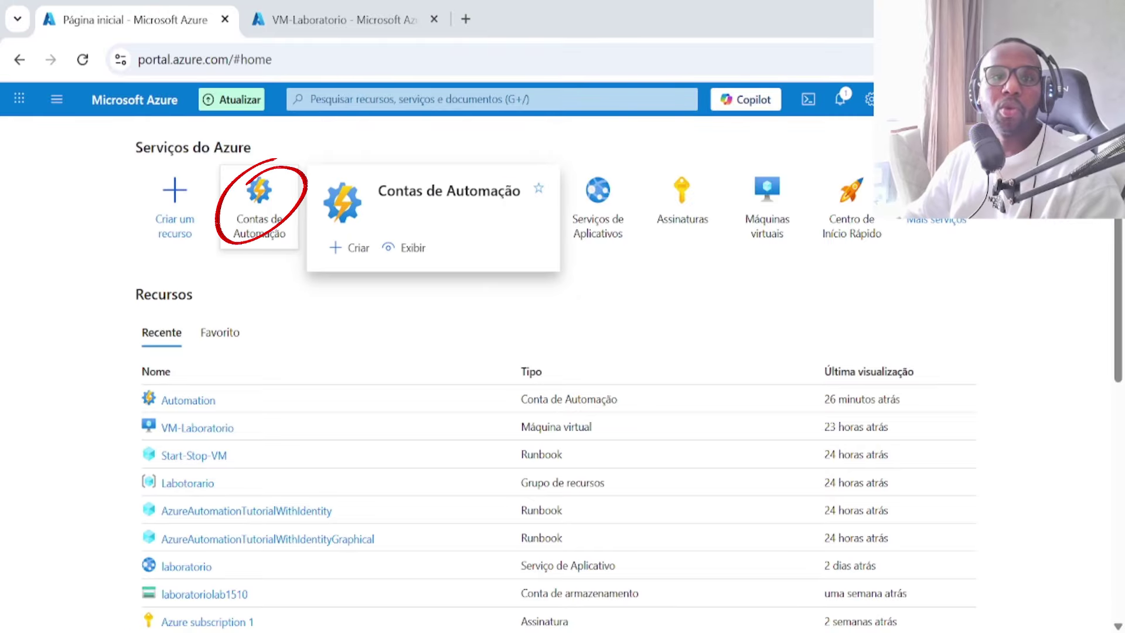
Step: Start a new Automation account in the Labotorario resource group
left_click(253, 225)
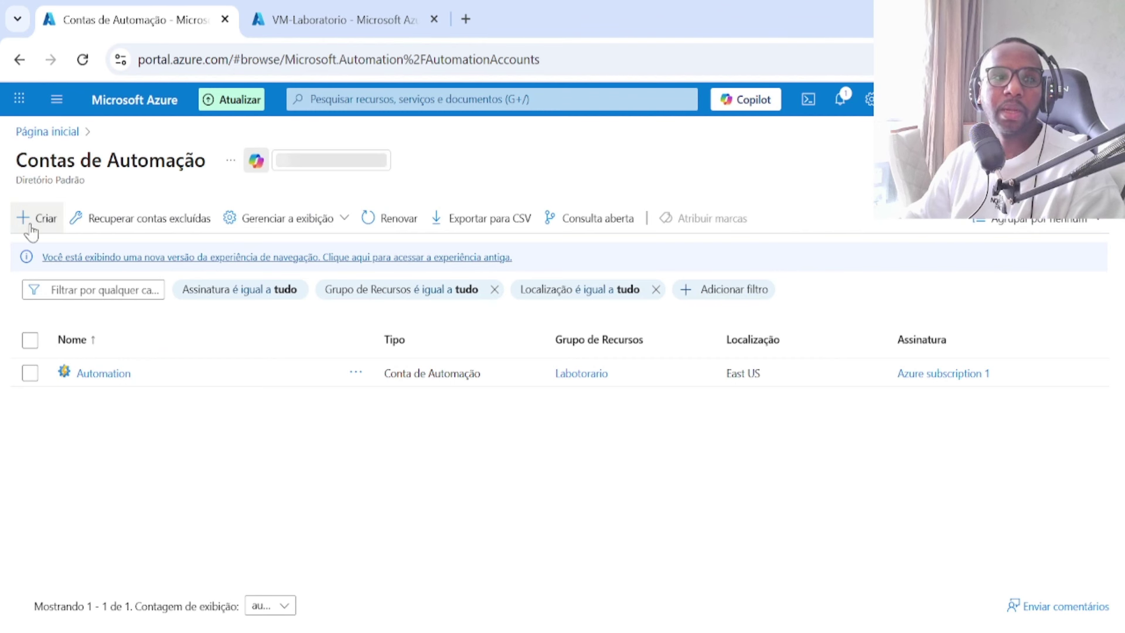
left_click(33, 220)
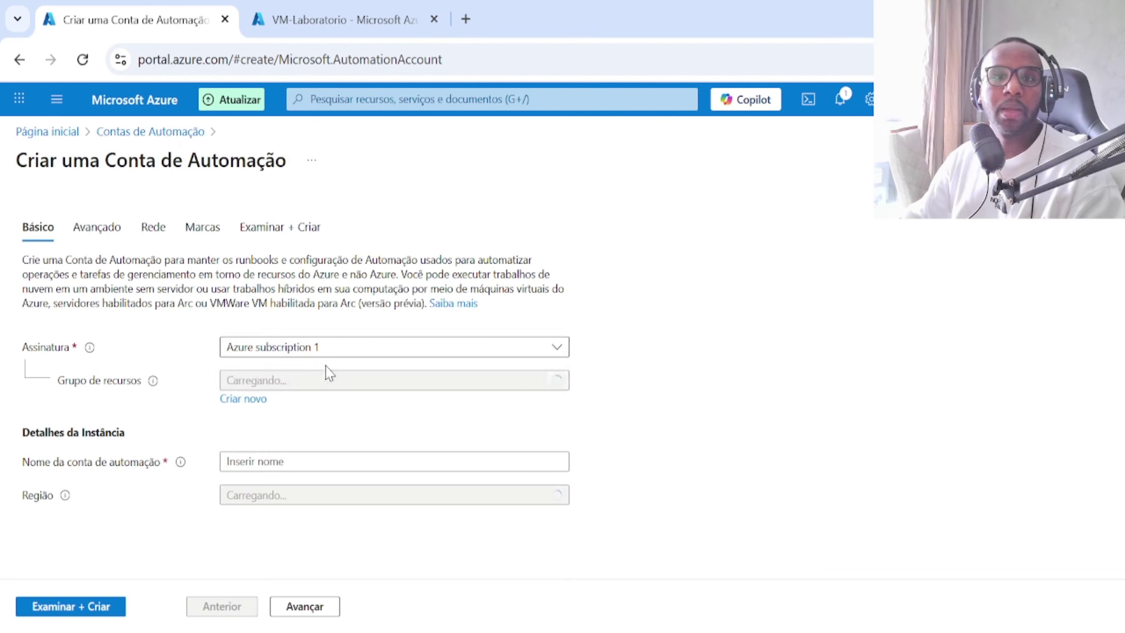
left_click(335, 388)
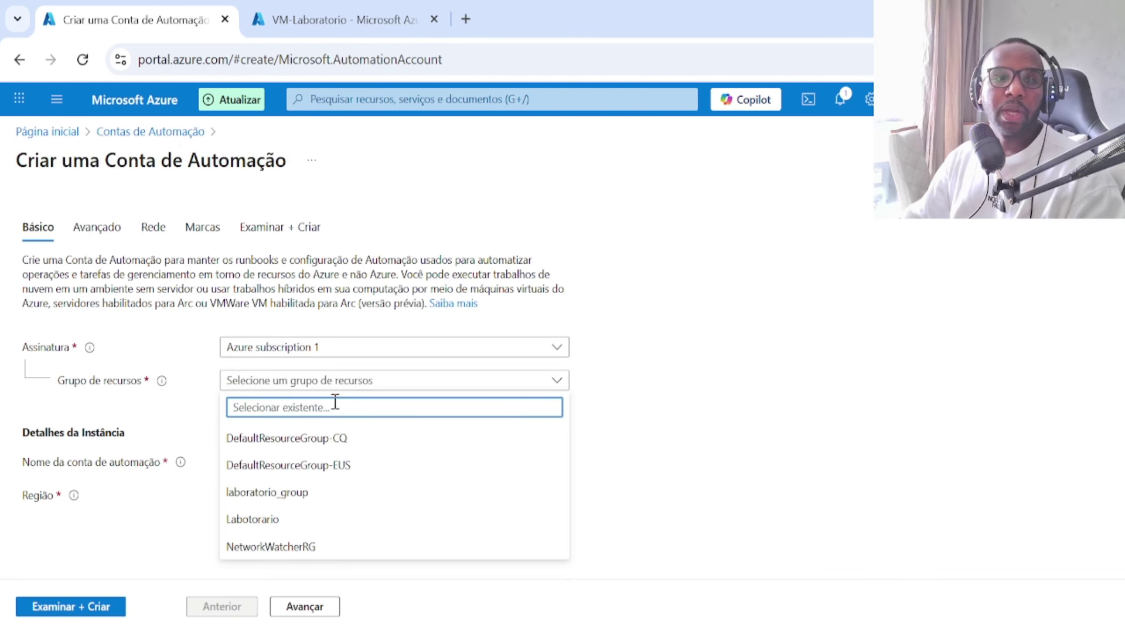
left_click(328, 523)
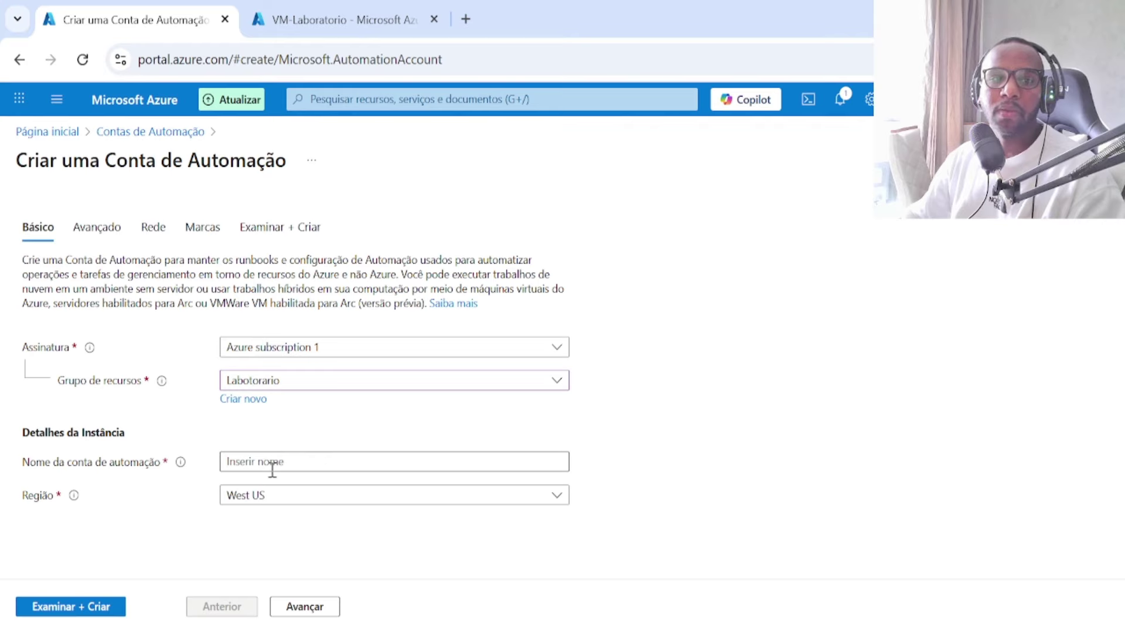
Step: Set the region to East US, name the account automation-lab, and continue to Advanced
left_click(276, 496)
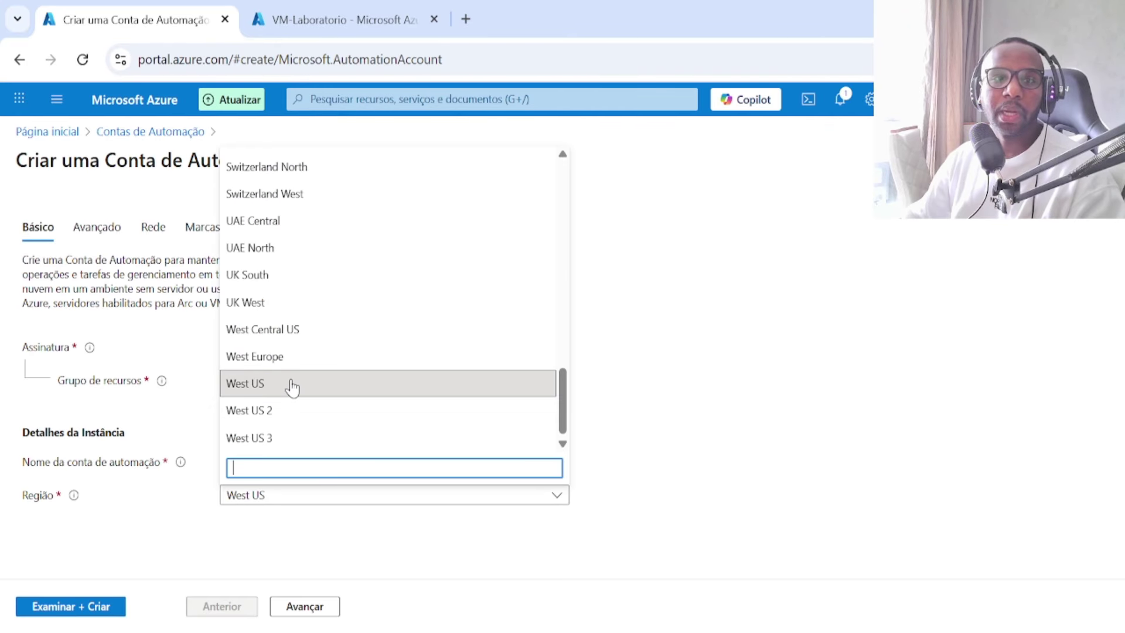
scroll(292, 388, "up", 7)
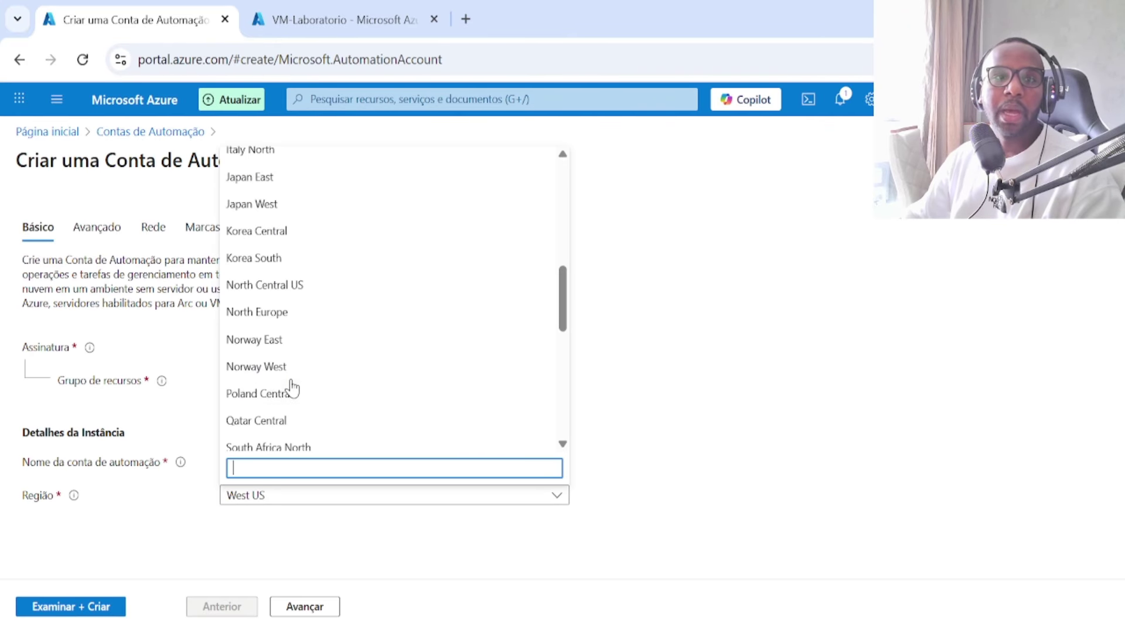
scroll(292, 388, "up", 3)
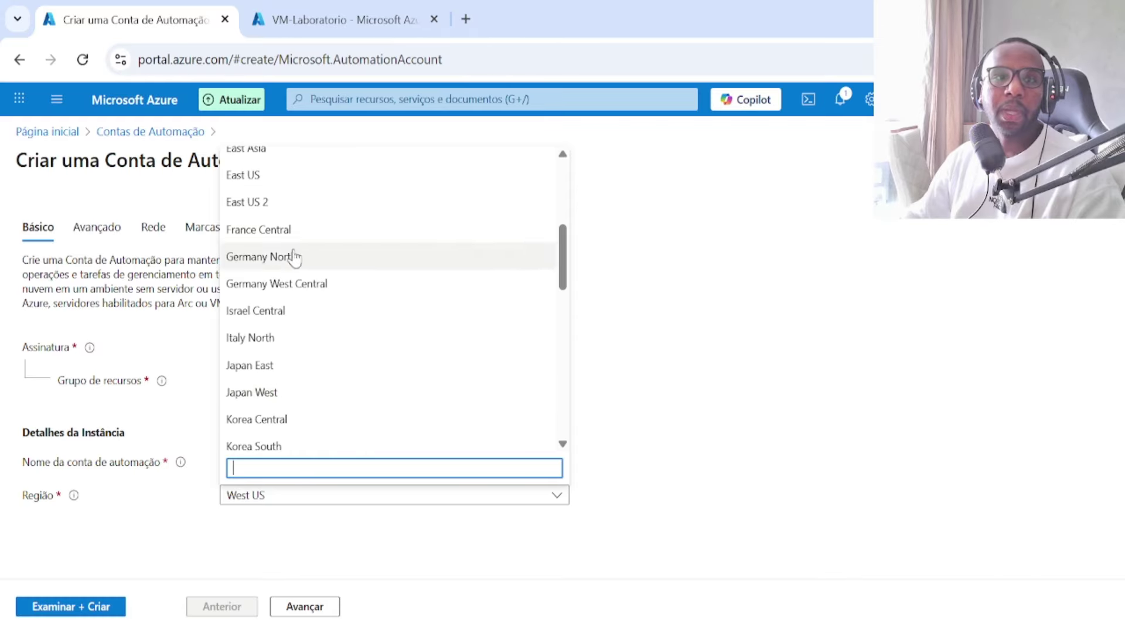
left_click(268, 182)
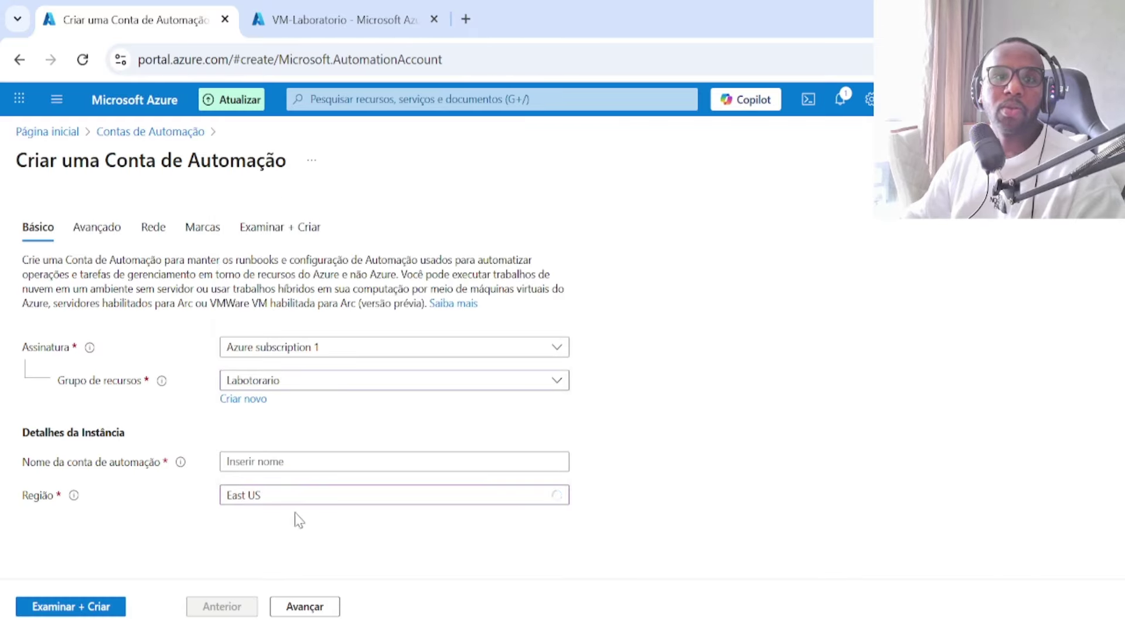
left_click(312, 462)
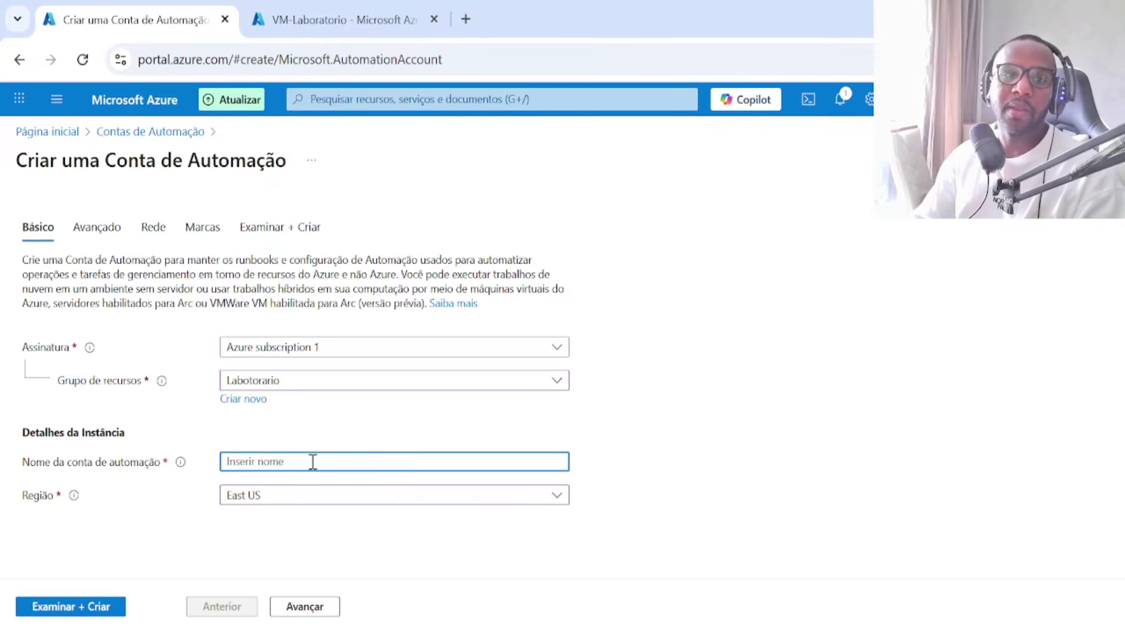
type("AUTO")
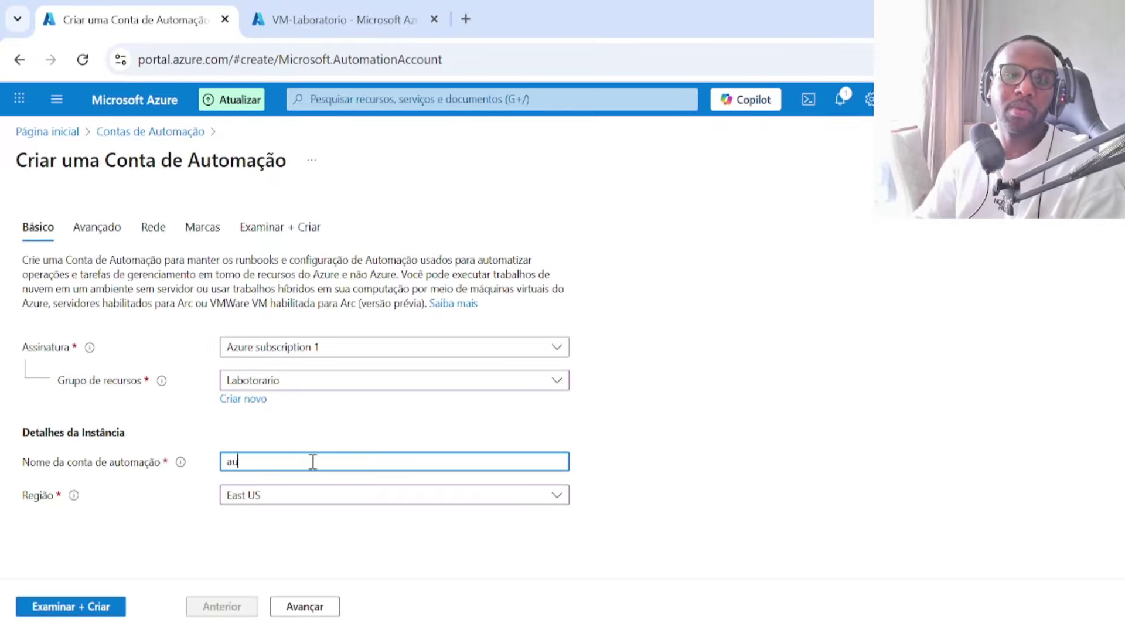
type("tomation")
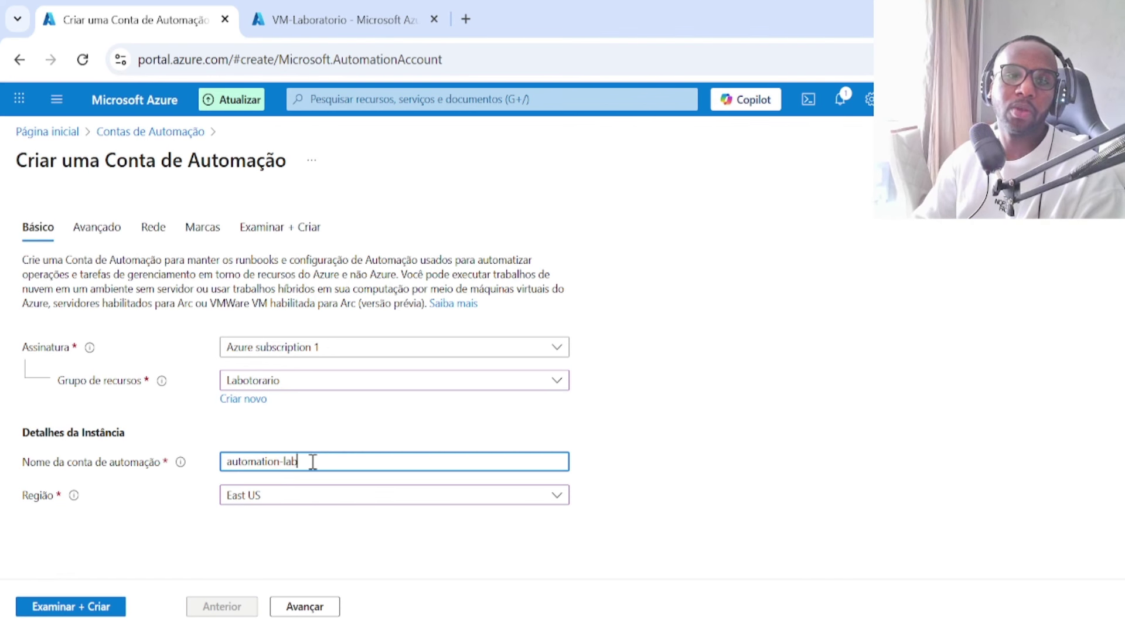
type("-lab")
left_click(279, 612)
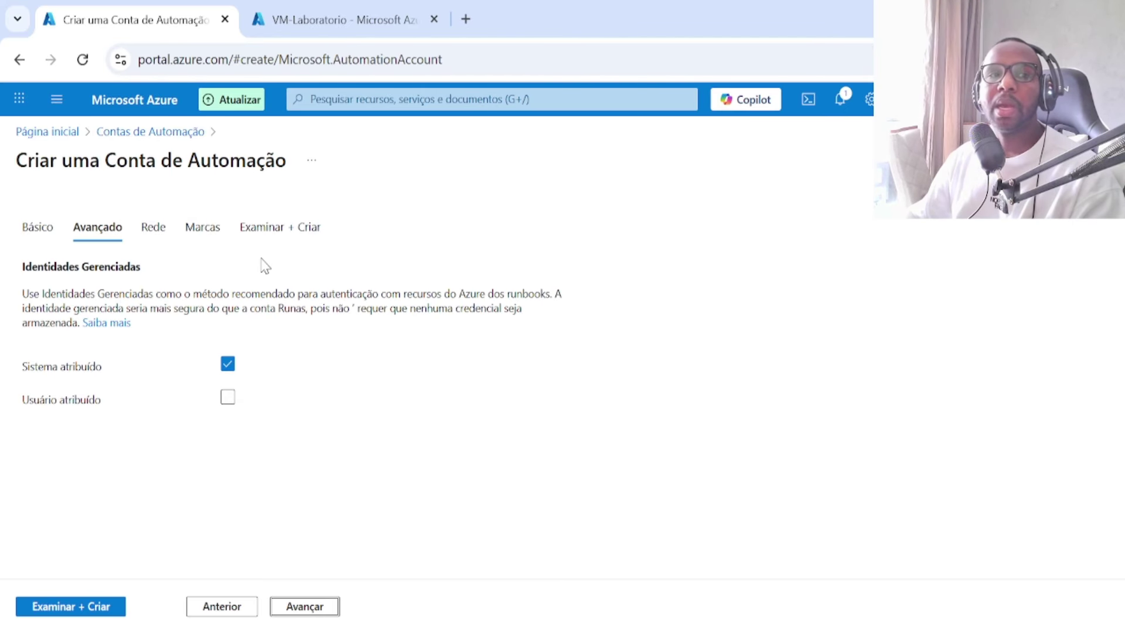
Step: Skip past the Networking and Tags pages and create the automation-lab account
left_click(293, 612)
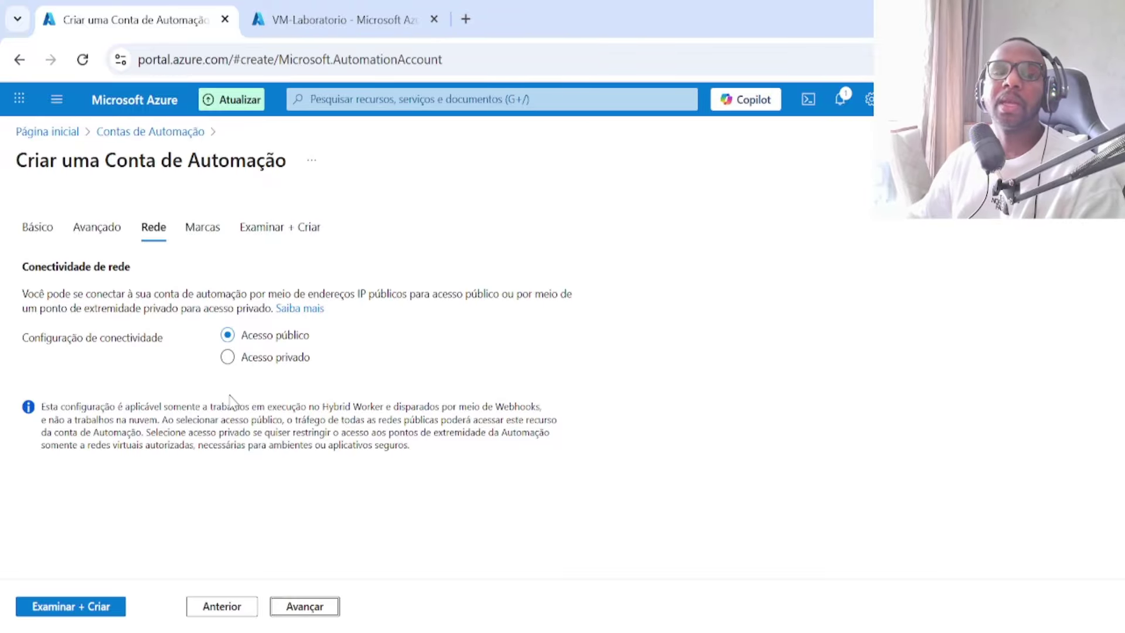
left_click(293, 609)
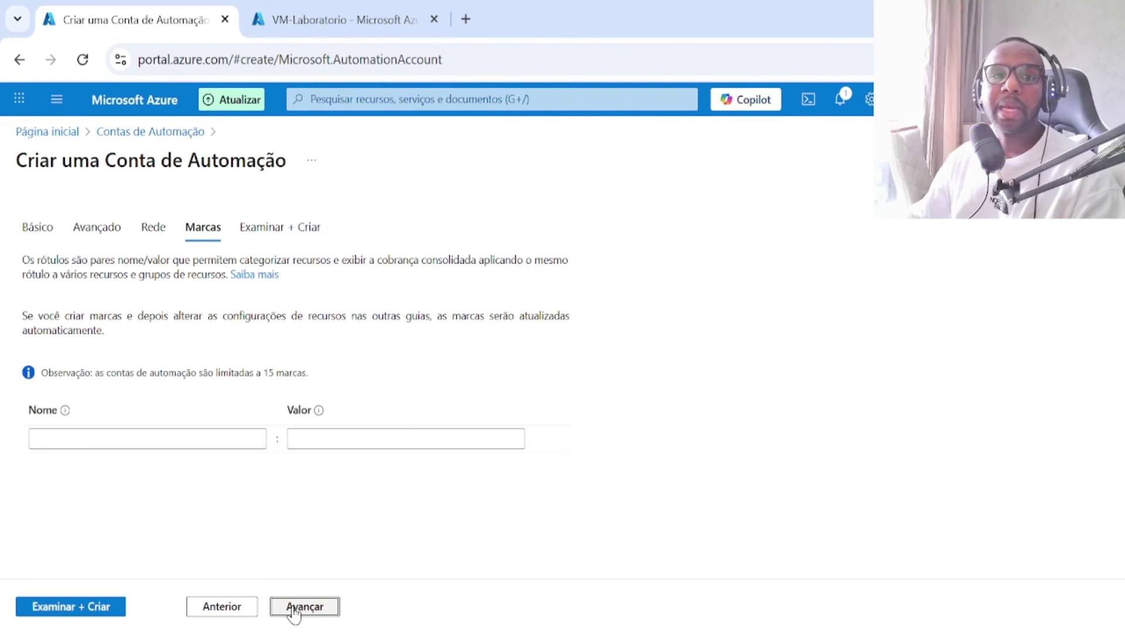
left_click(294, 610)
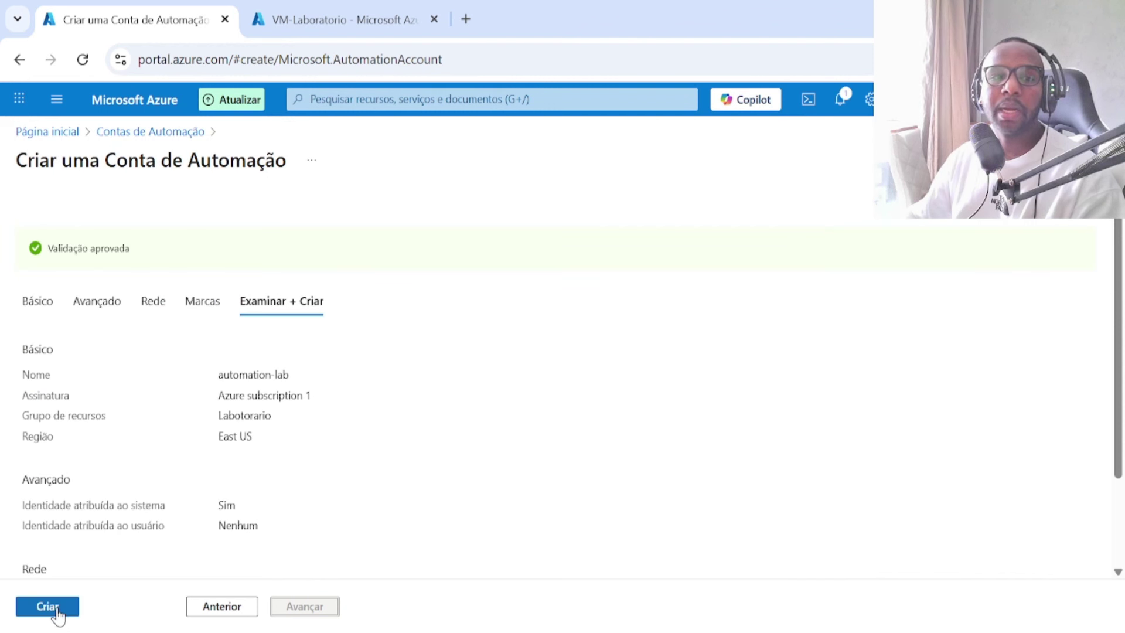
left_click(57, 613)
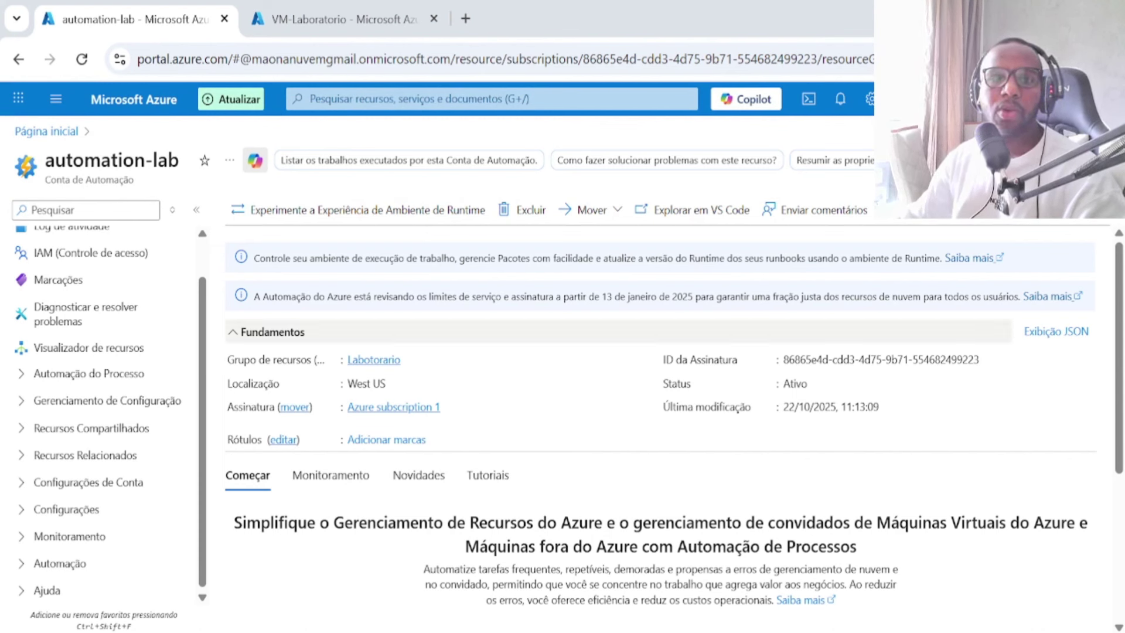
Step: Expand Process Automation and Account Settings, then view the automation-lab access keys (Chaves)
scroll(99, 428, "up", 1)
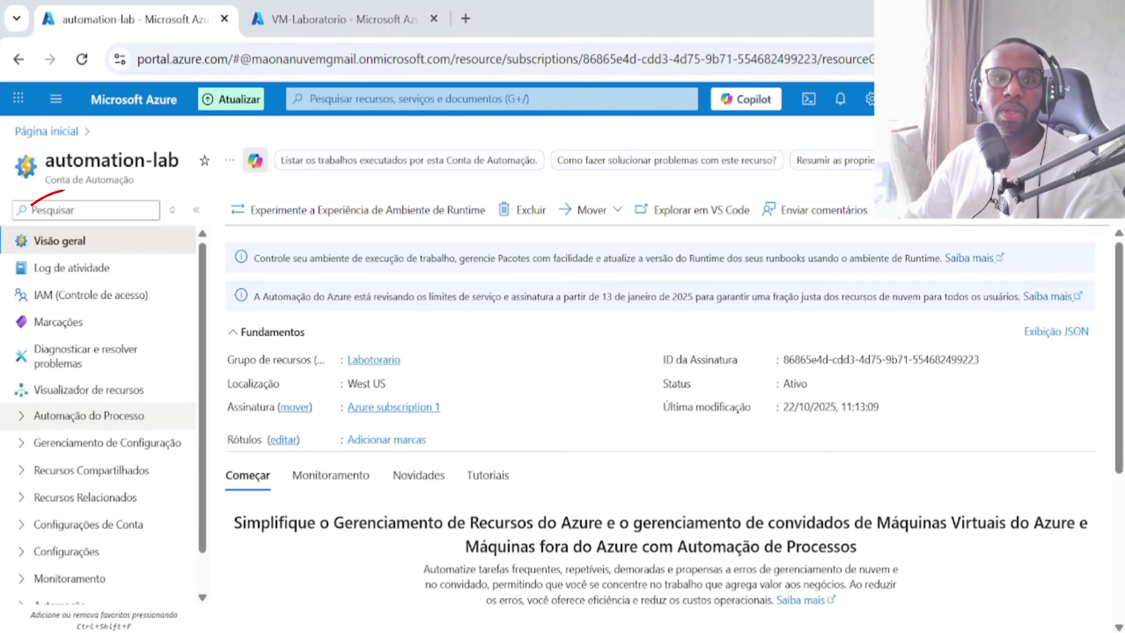
left_click(24, 426)
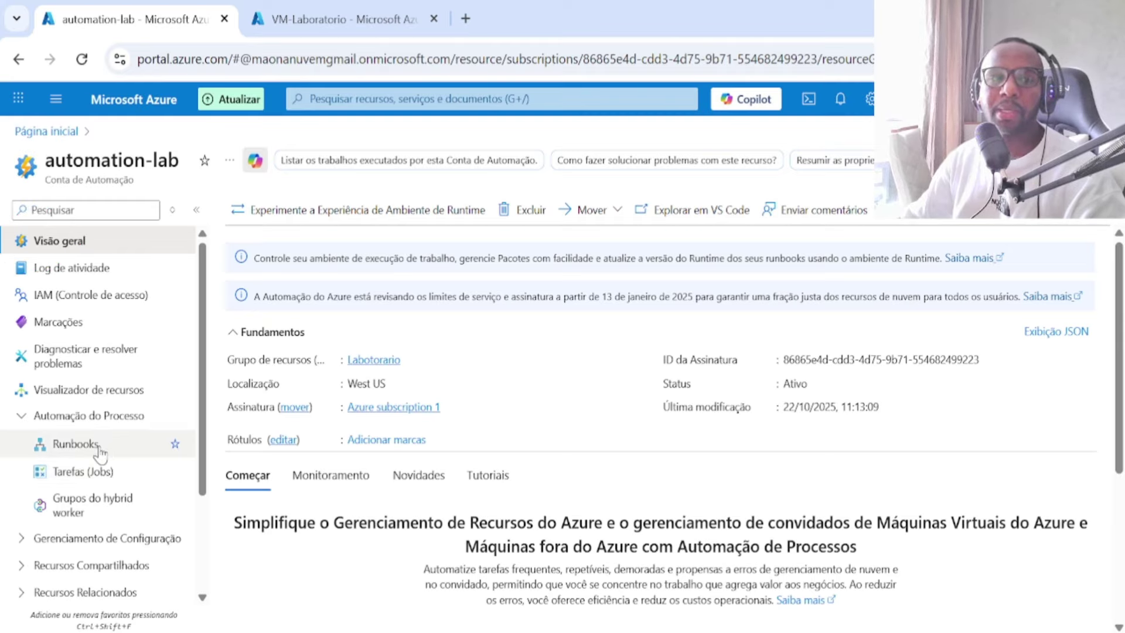
scroll(100, 451, "down", 2)
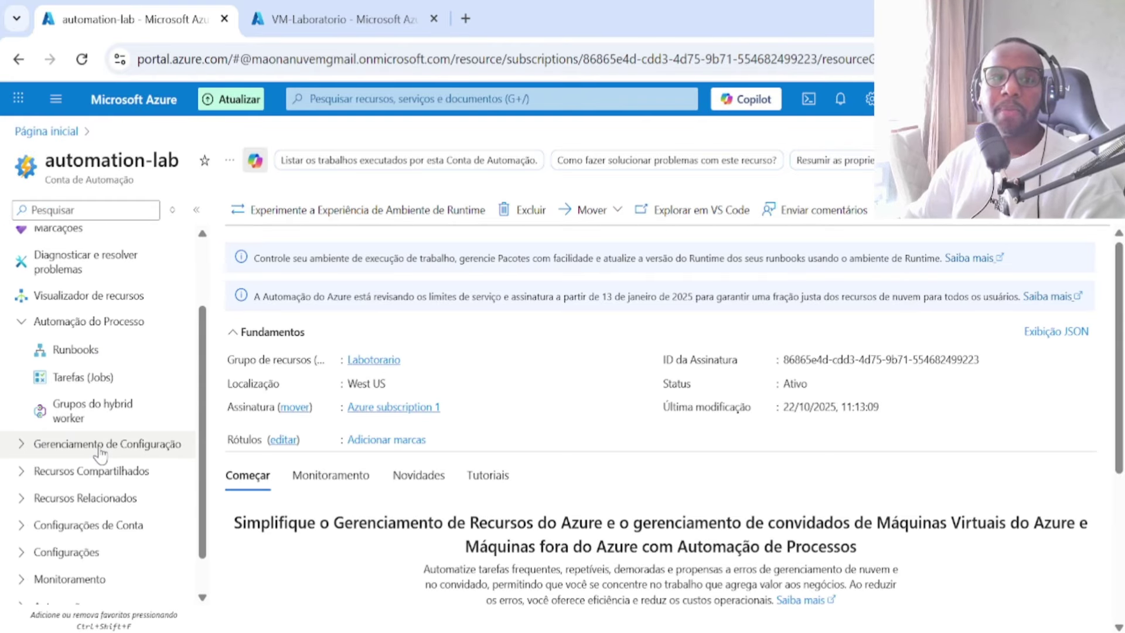
scroll(100, 454, "down", 1)
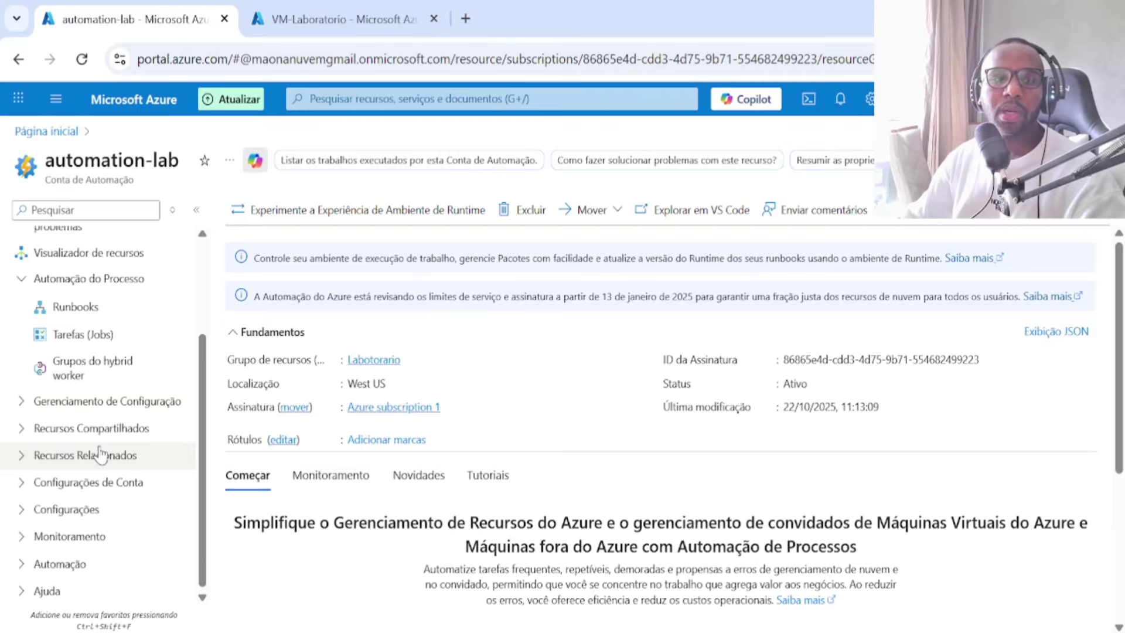
left_click(19, 484)
scroll(41, 480, "down", 2)
left_click(69, 470)
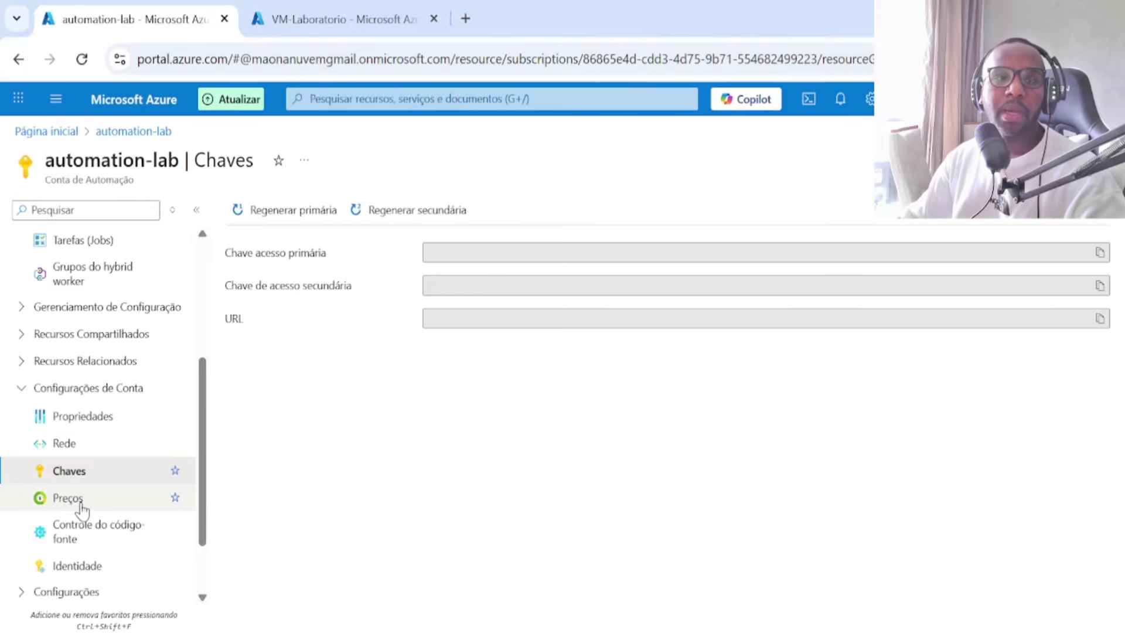
Step: Check the Identity page shows the system-assigned identity on; expand Configuration Management and Shared Resources
scroll(73, 469, "down", 2)
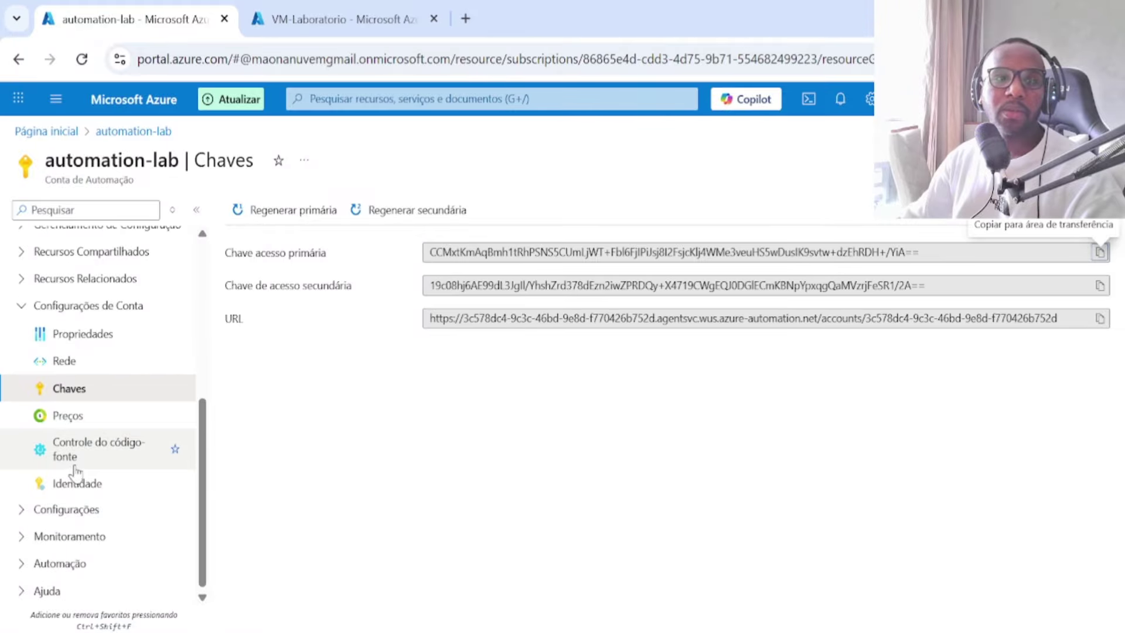
left_click(88, 485)
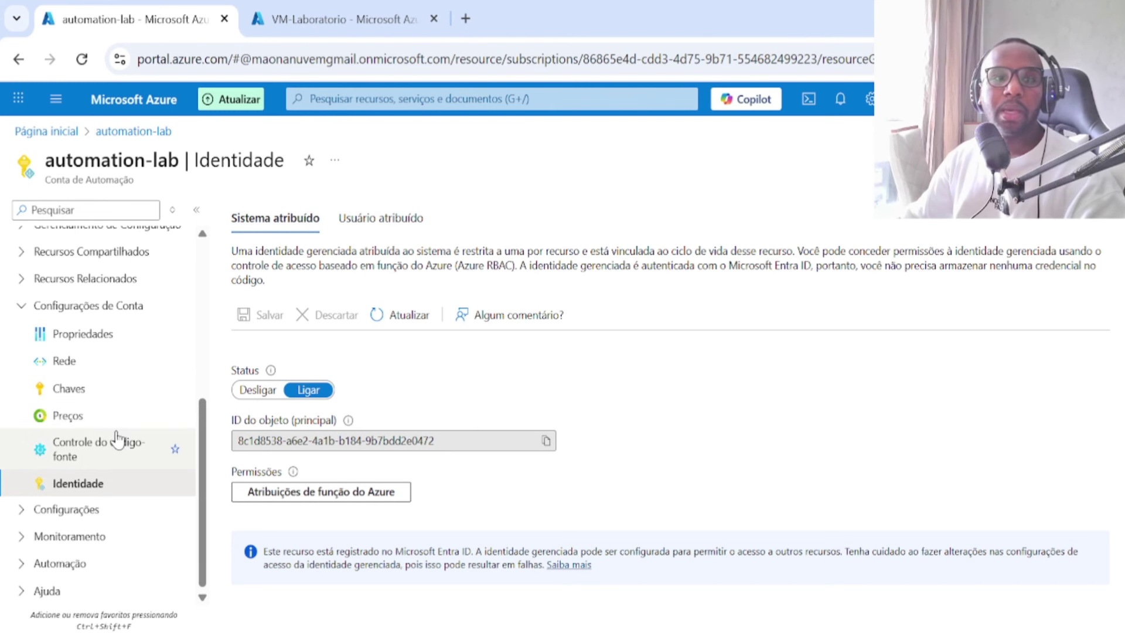
scroll(116, 440, "up", 3)
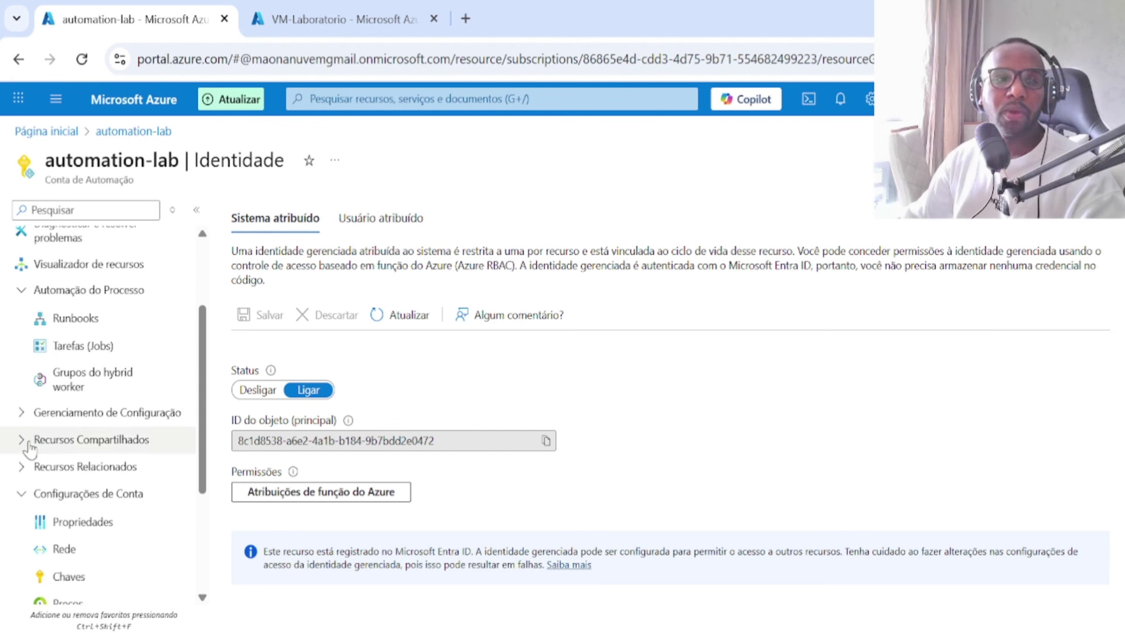
left_click(23, 418)
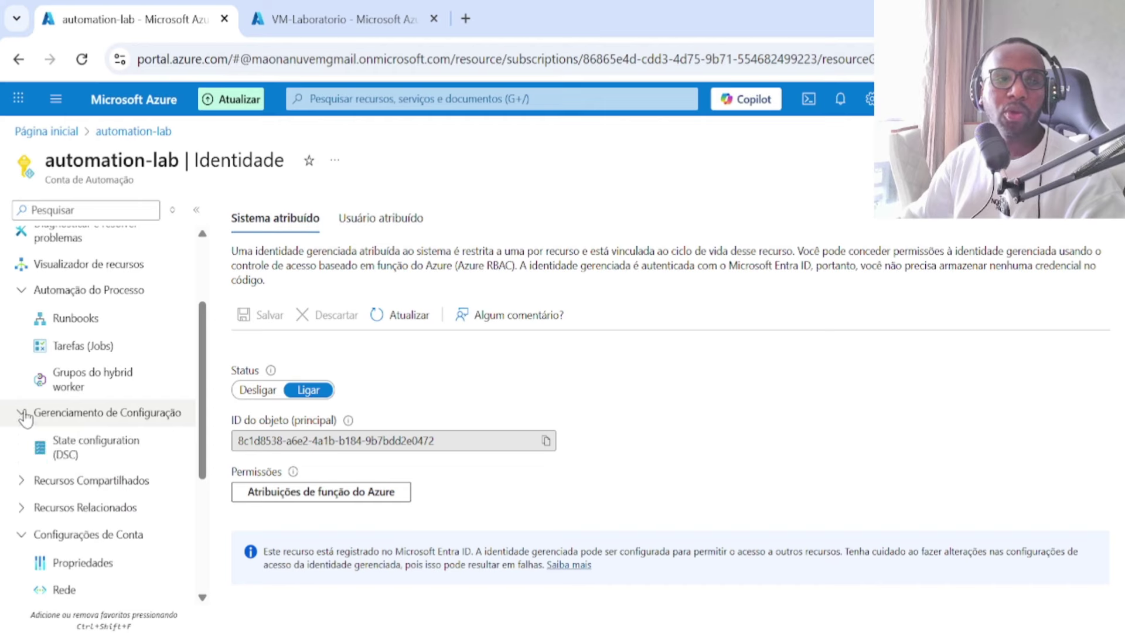
left_click(24, 476)
scroll(82, 411, "down", 3)
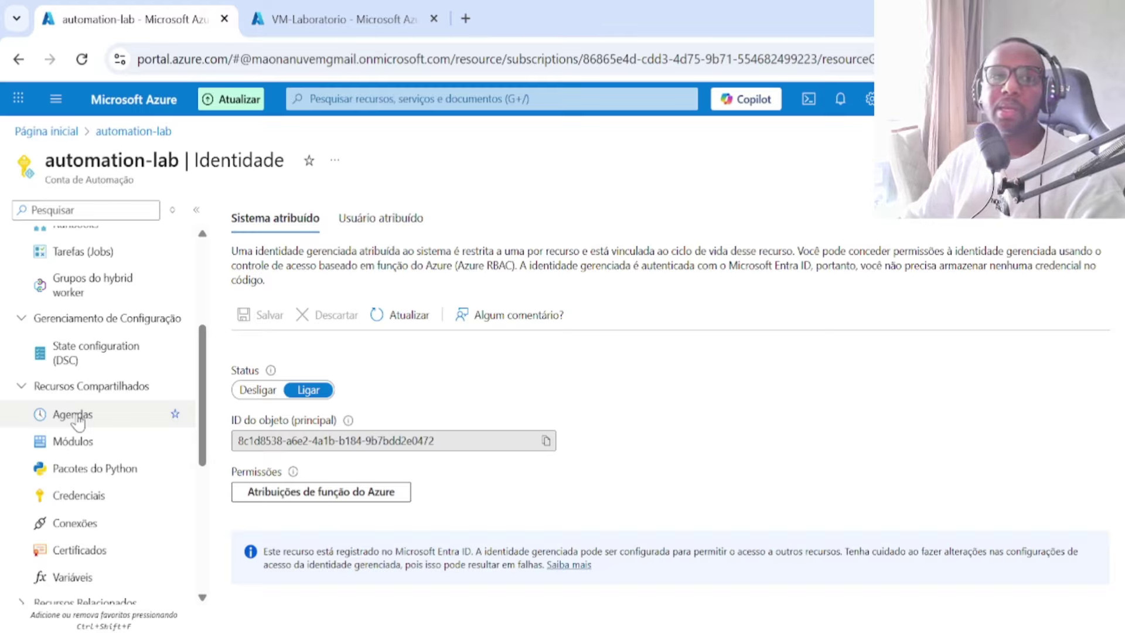
scroll(78, 420, "up", 5)
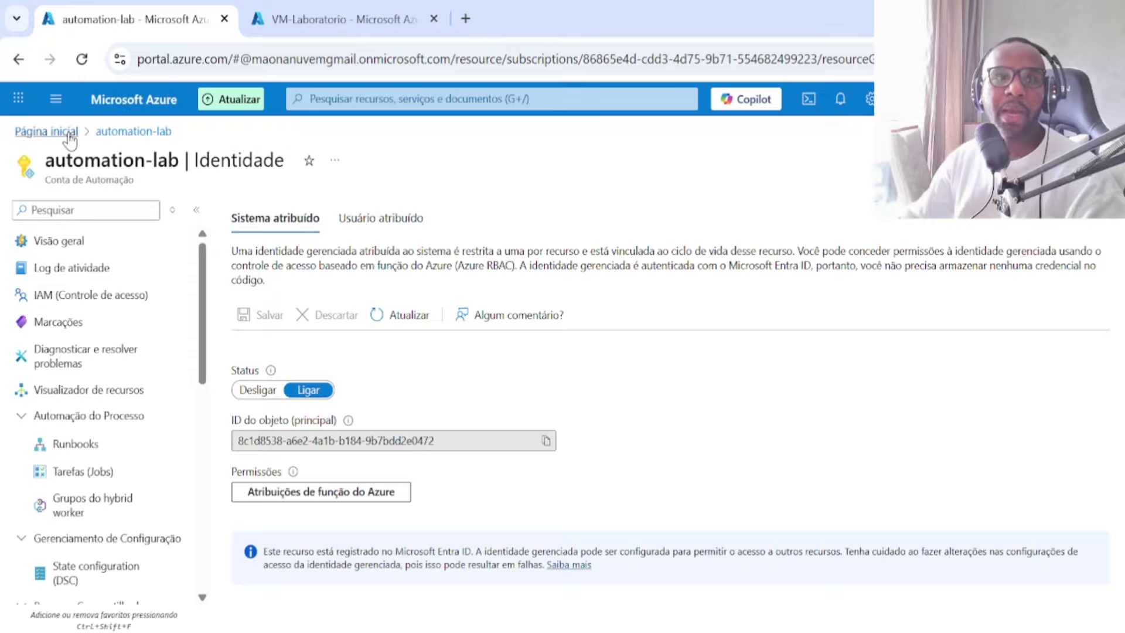
Step: Go through the Labotorario resource group to VM-Laboratorio and open its Access control (IAM)
left_click(72, 241)
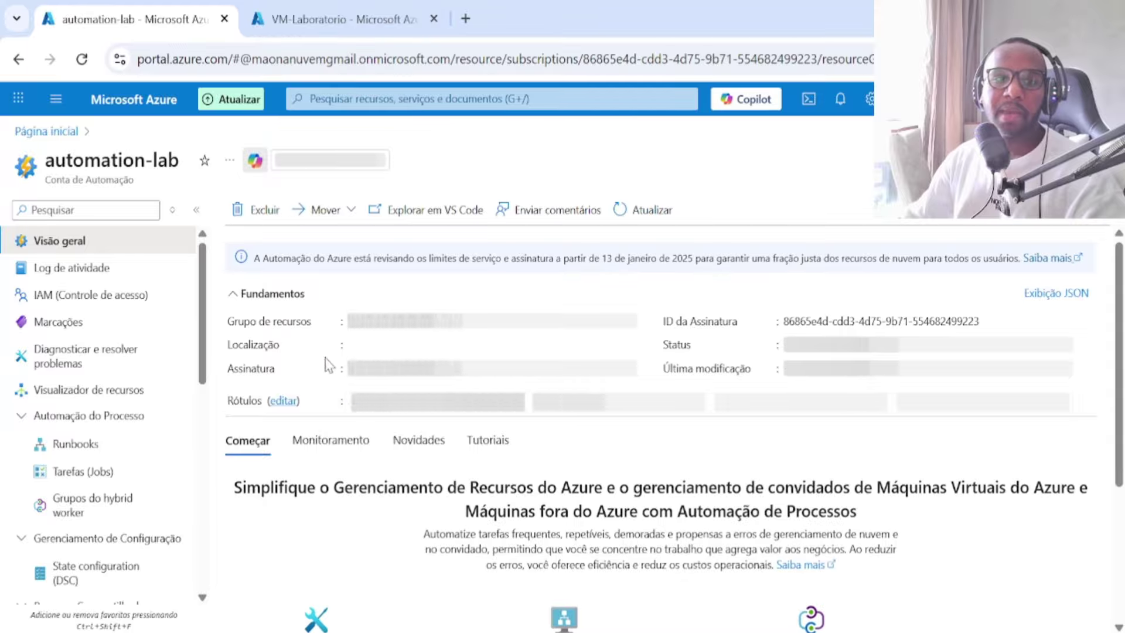
left_click(381, 360)
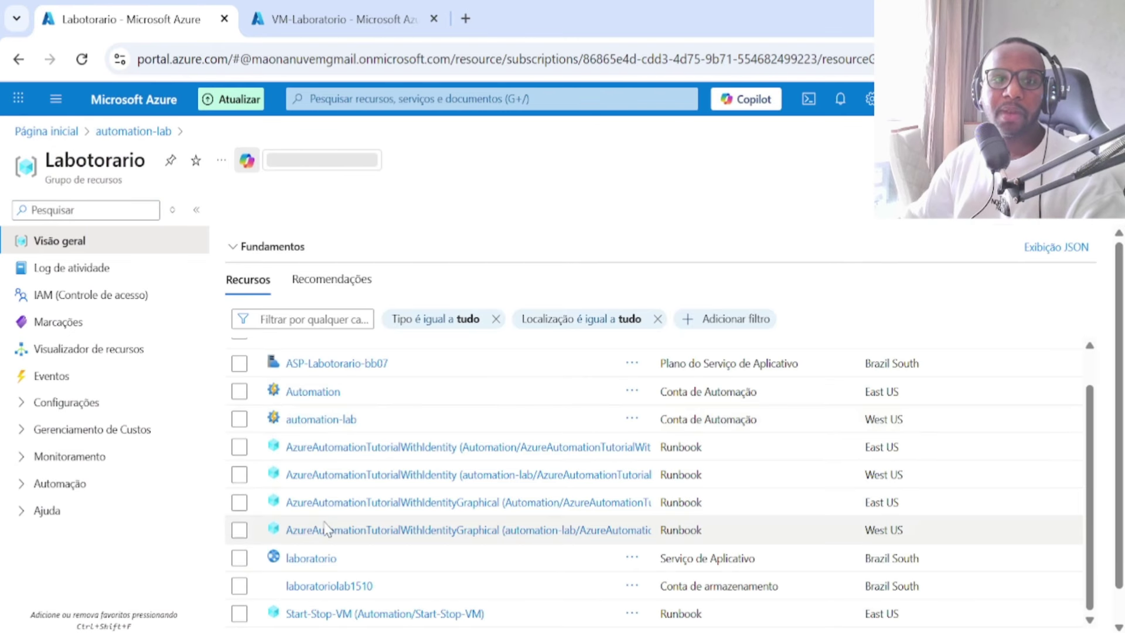
scroll(335, 503, "down", 2)
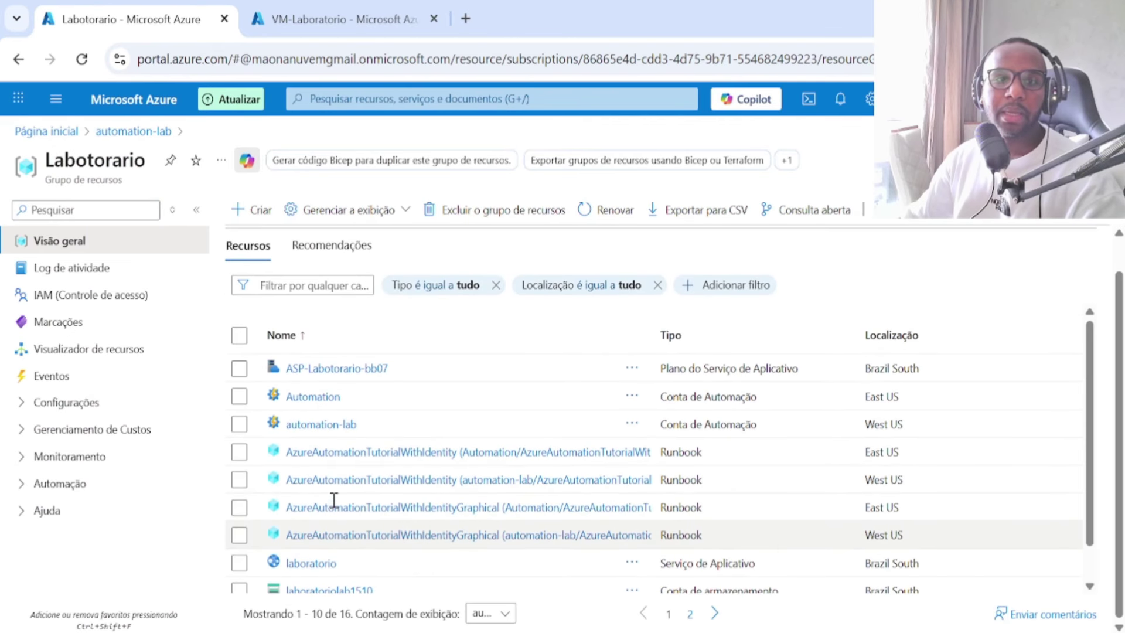
left_click(690, 613)
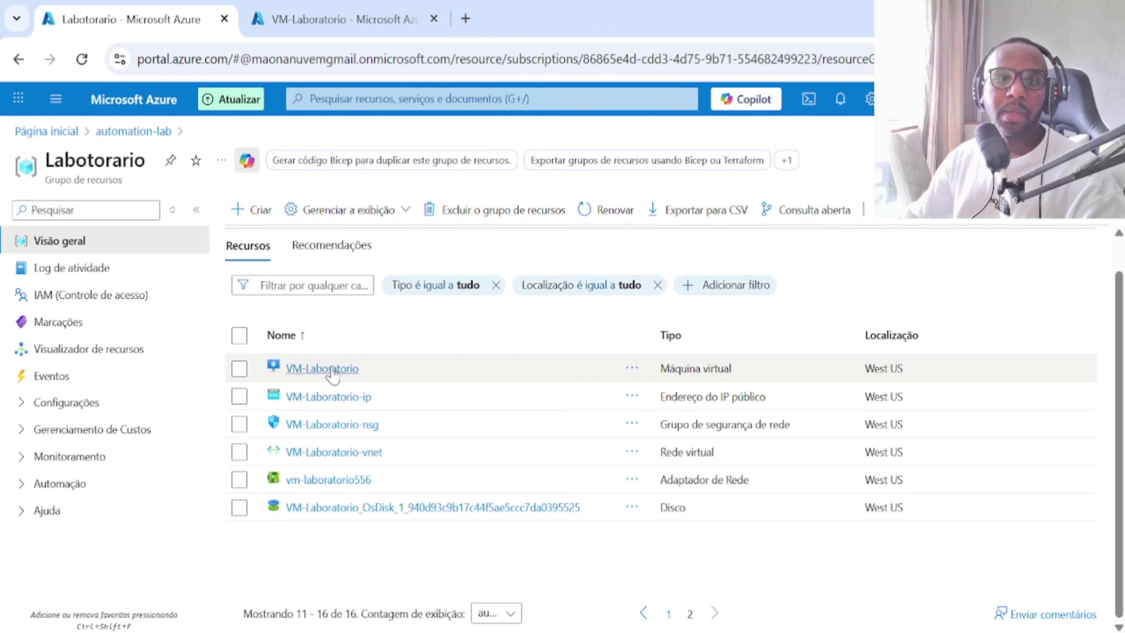
left_click(327, 369)
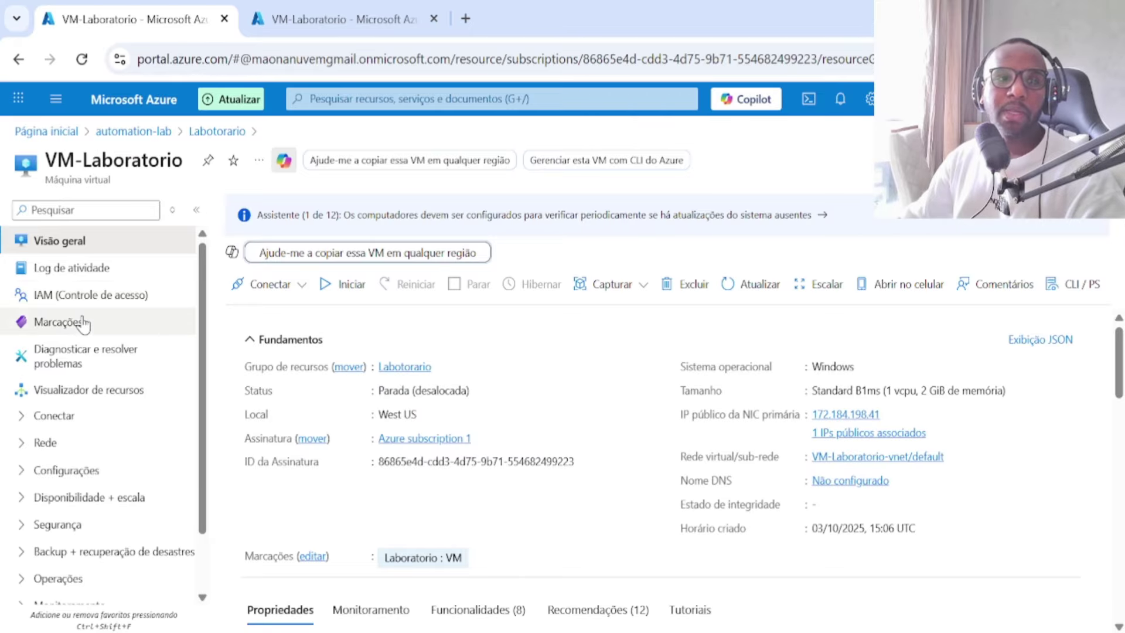
left_click(92, 295)
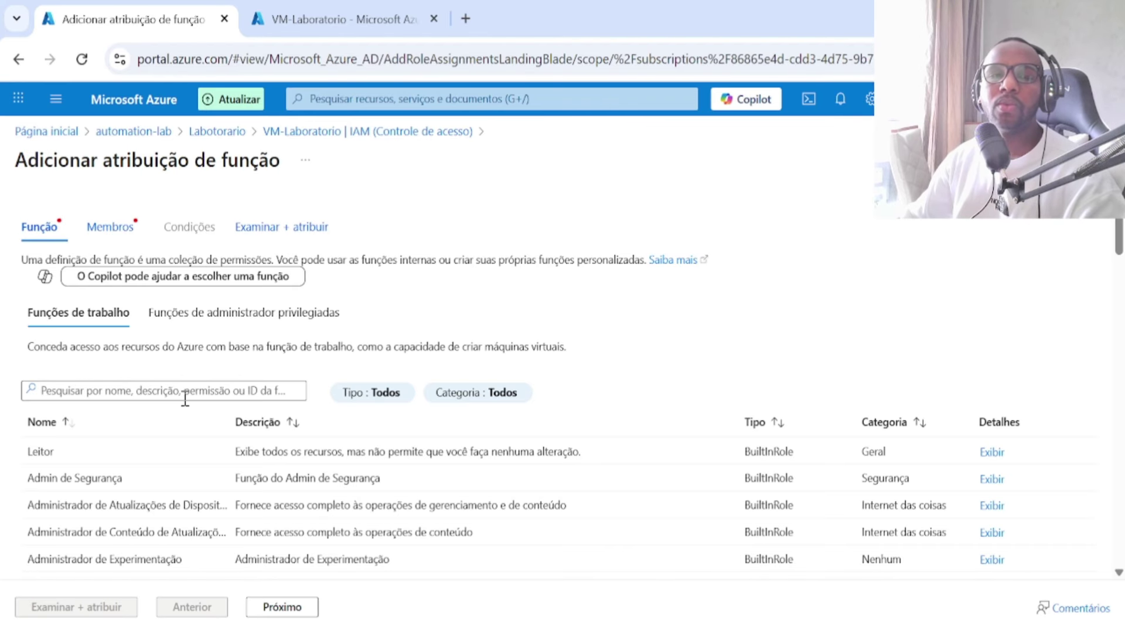
Step: Select the Contribuidor role from the privileged administrator roles and proceed to members
left_click(211, 325)
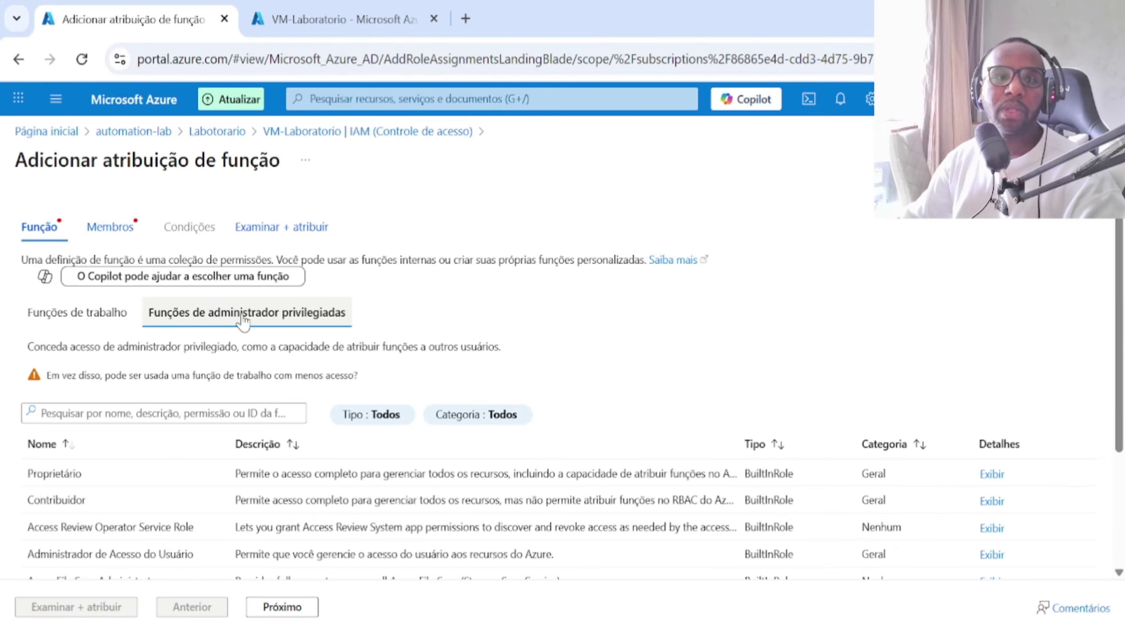
left_click(75, 501)
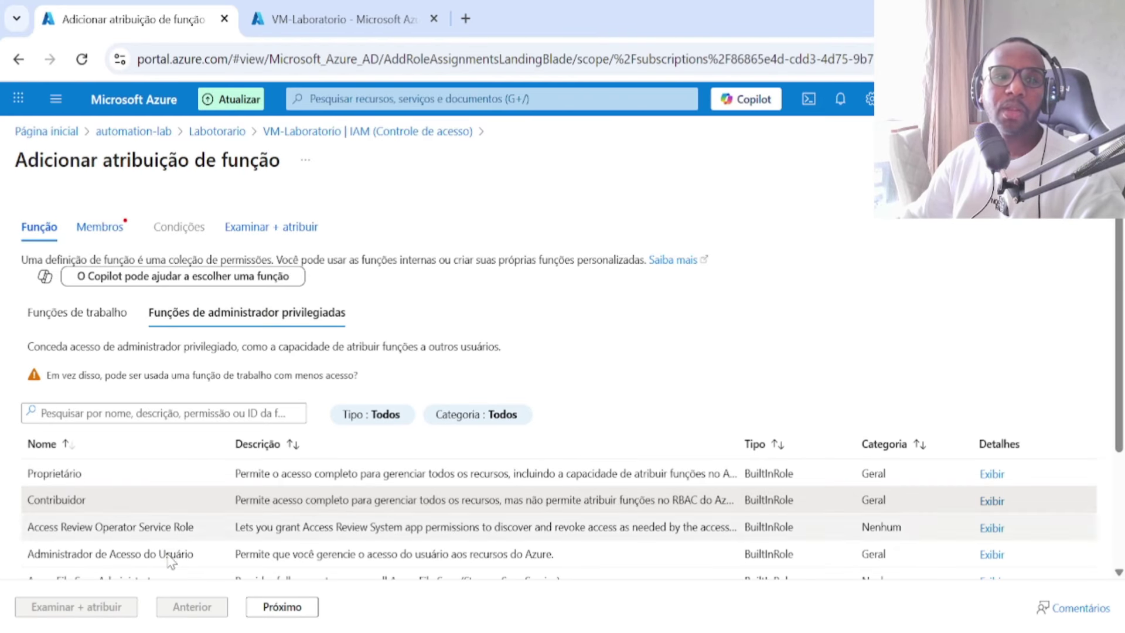
left_click(286, 608)
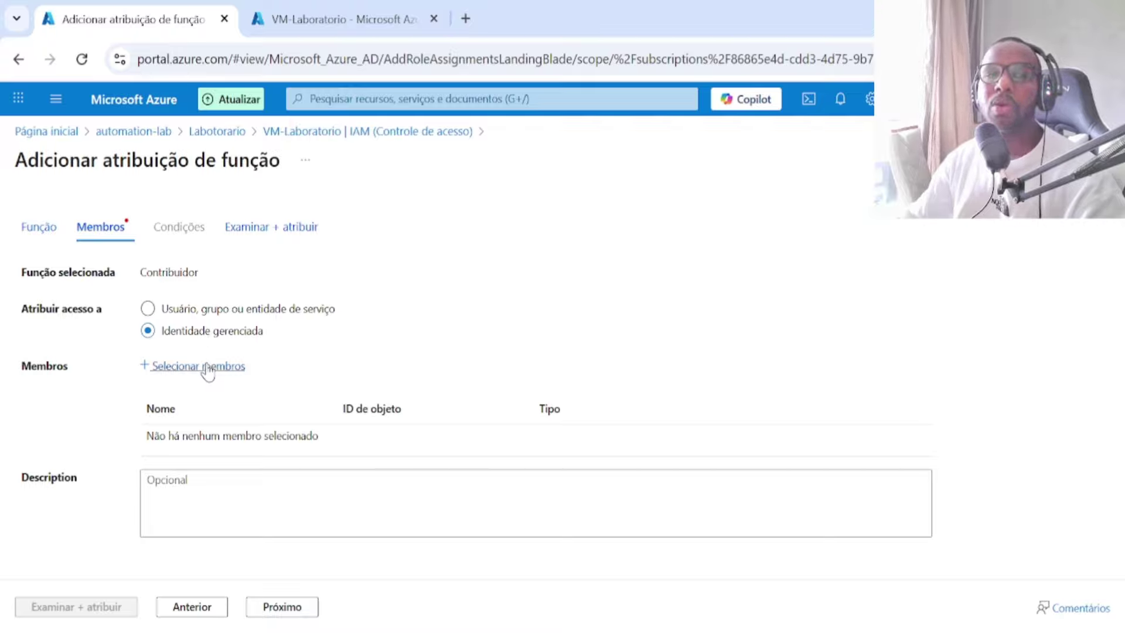
Step: Add the automation-lab Automation account managed identity as the member and reach the review
left_click(206, 367)
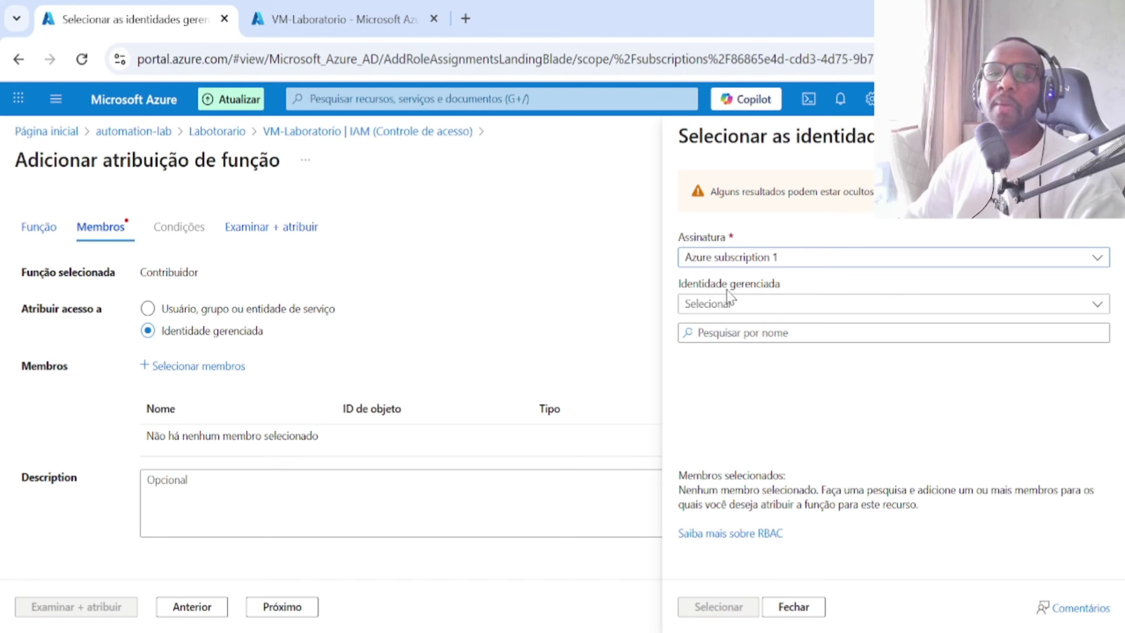
left_click(741, 308)
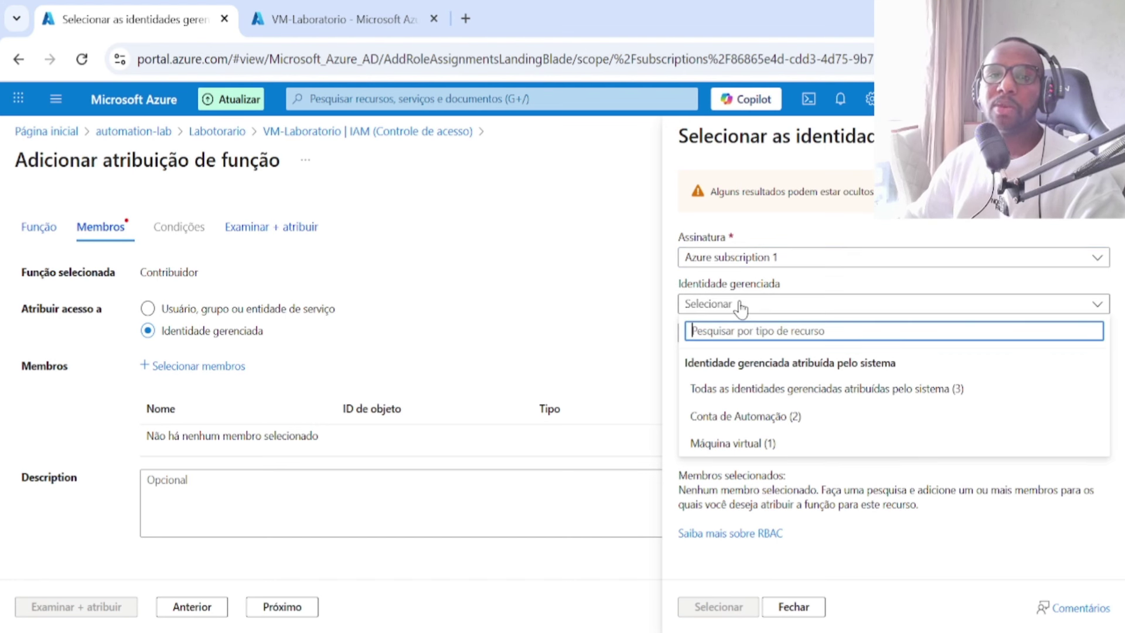
left_click(781, 416)
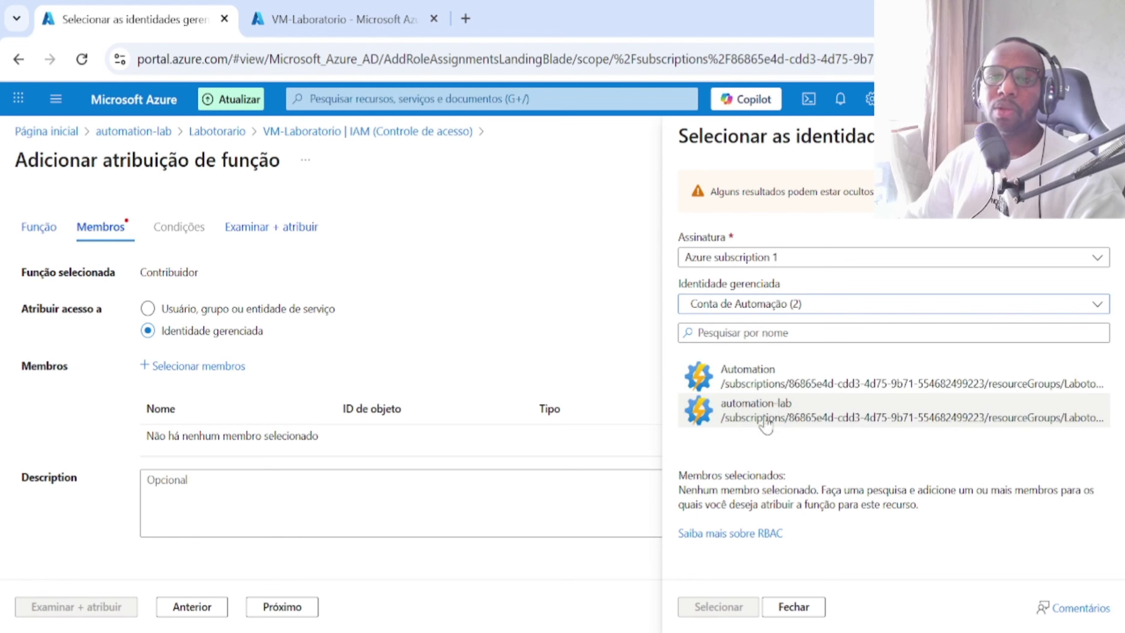
left_click(732, 414)
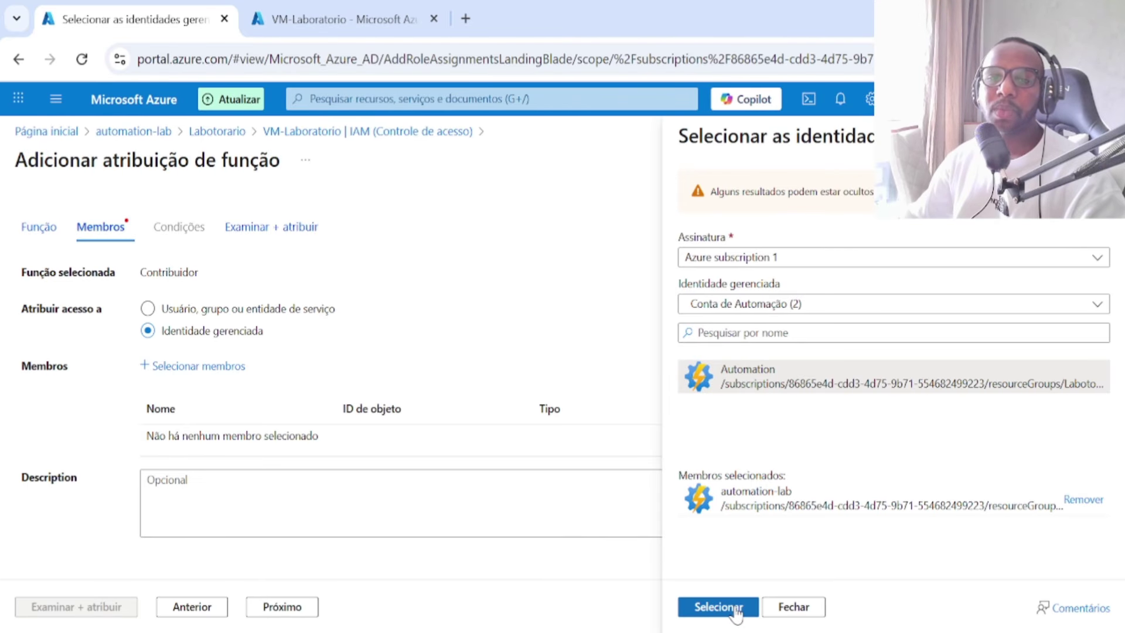
left_click(735, 609)
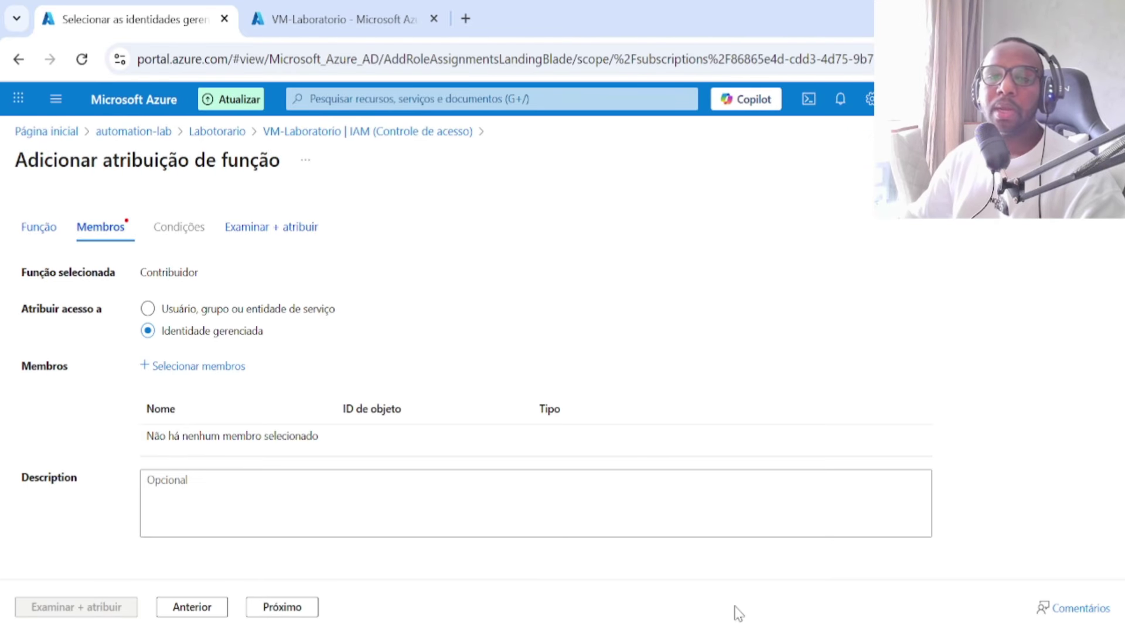
left_click(285, 613)
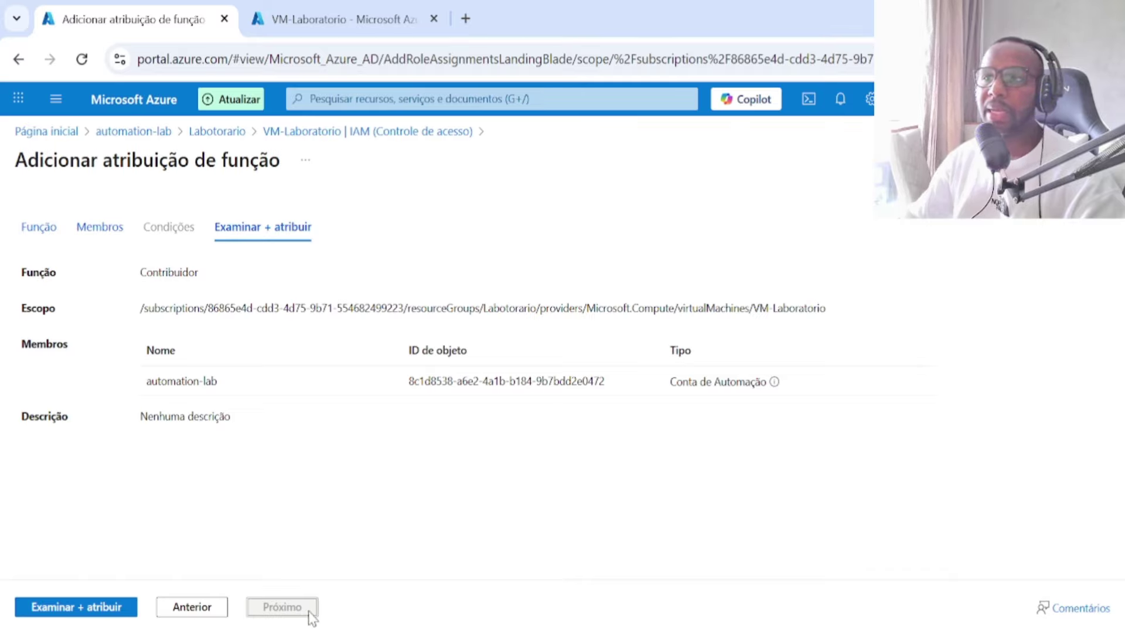
Step: Submit the Contribuidor assignment, then switch to the tab showing the VM-Laboratorio overview
left_click(85, 606)
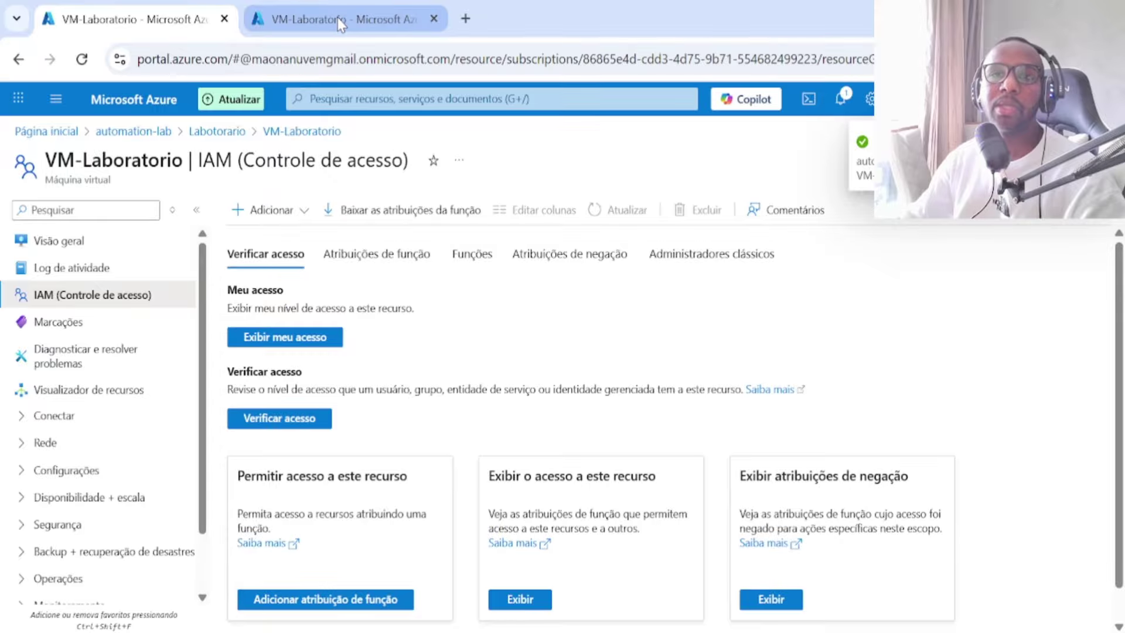
left_click(339, 25)
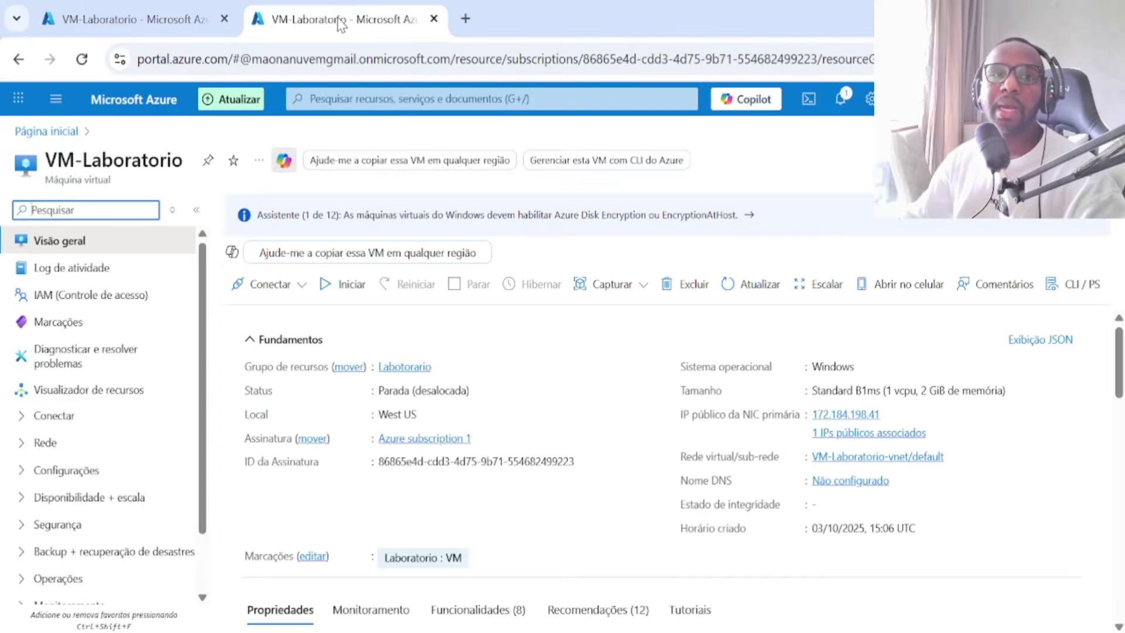
Step: From Labotorario open automation-lab, check its Identity, then go to Schedules (Agendas)
left_click(401, 368)
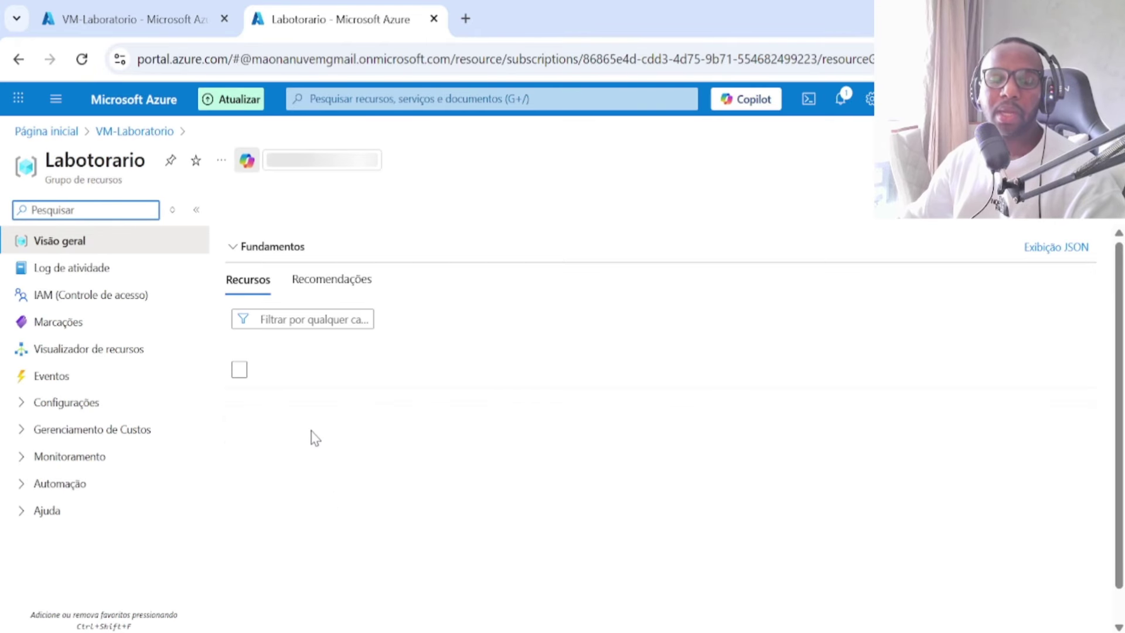
left_click(329, 460)
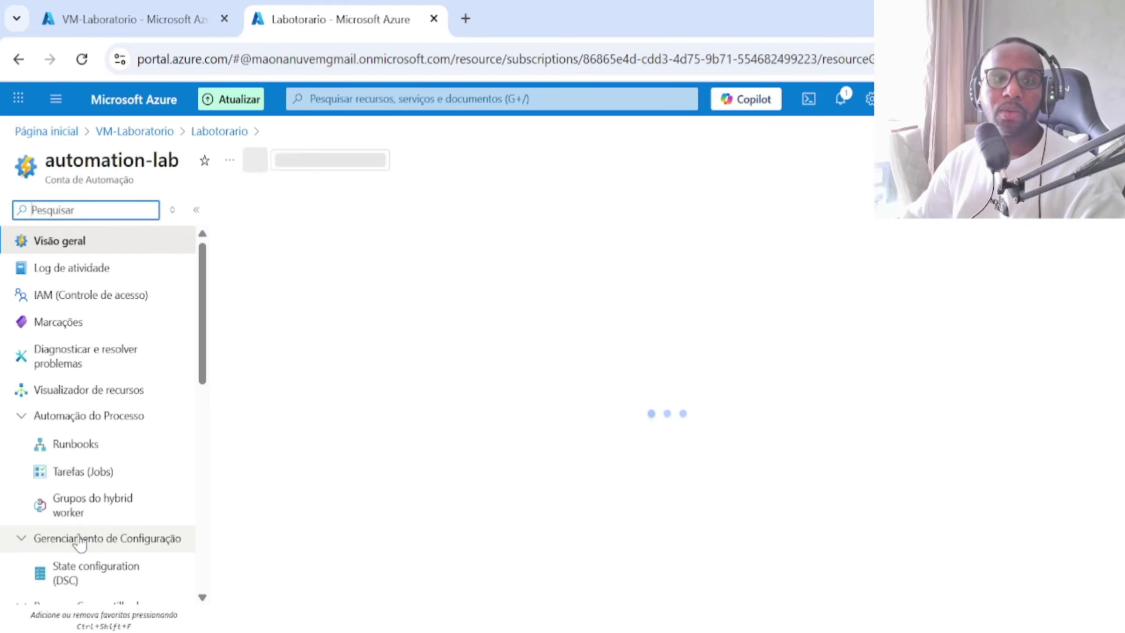
scroll(82, 533, "down", 6)
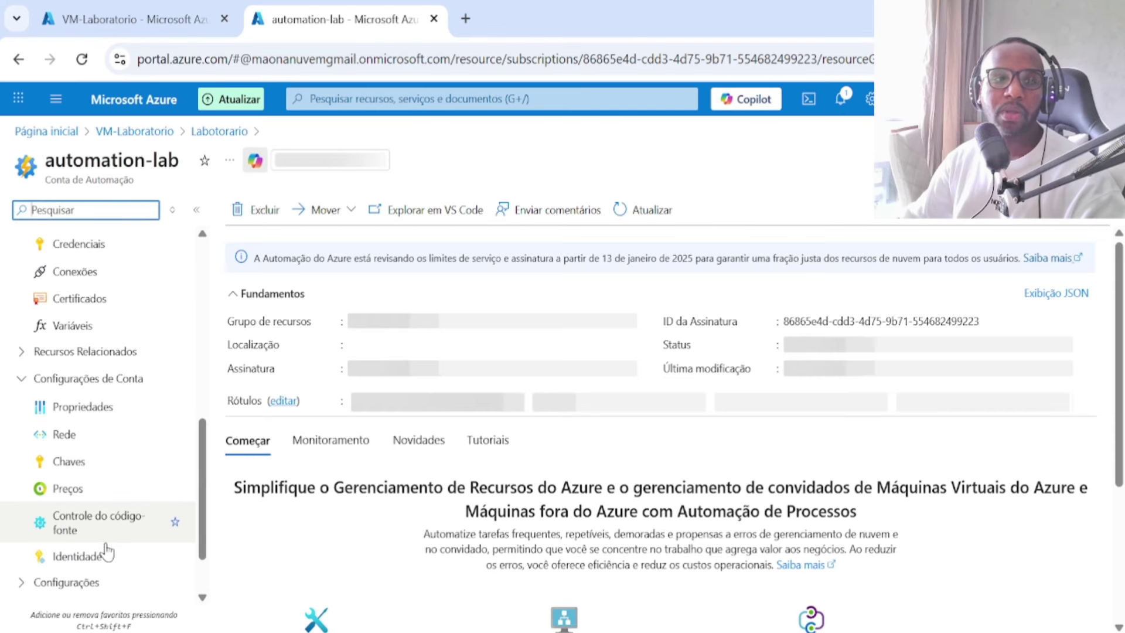
left_click(143, 546)
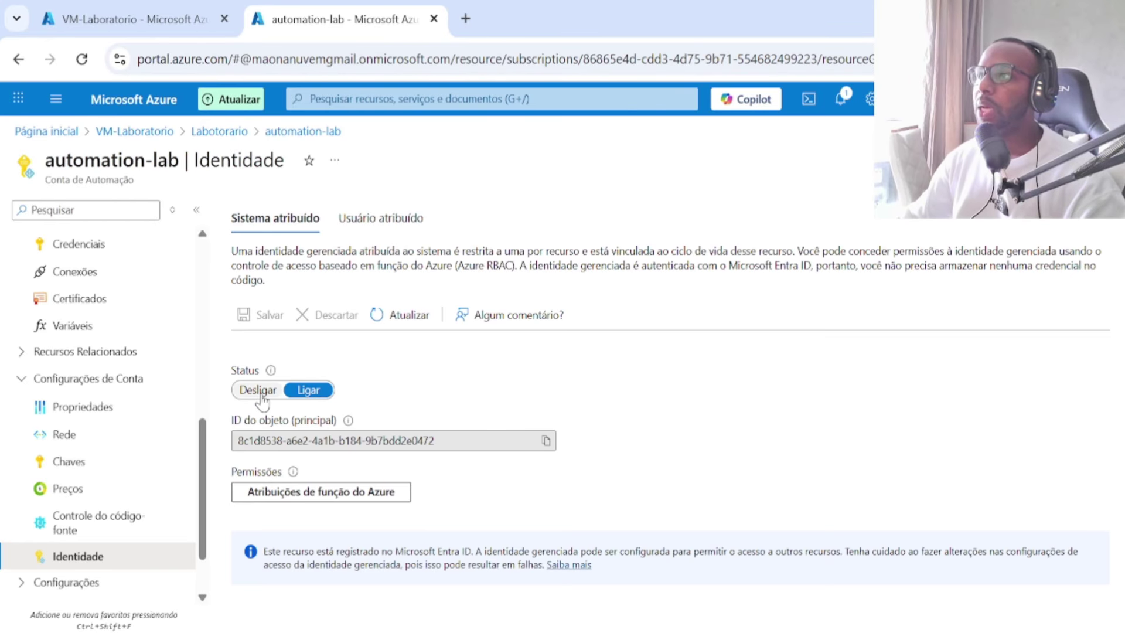
scroll(117, 410, "up", 6)
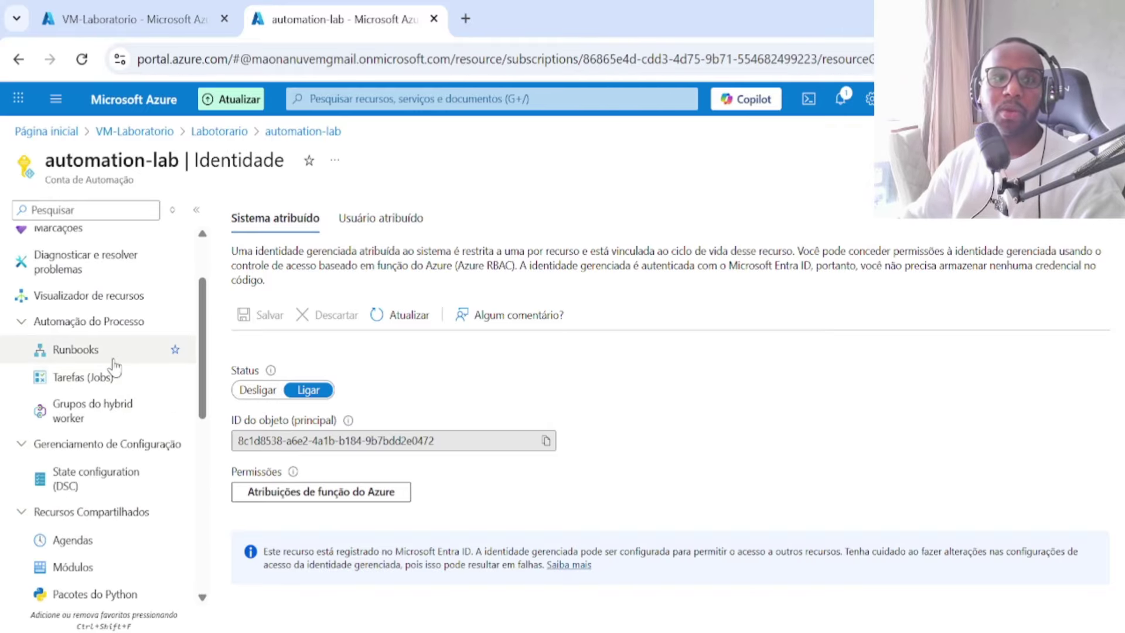
left_click(105, 540)
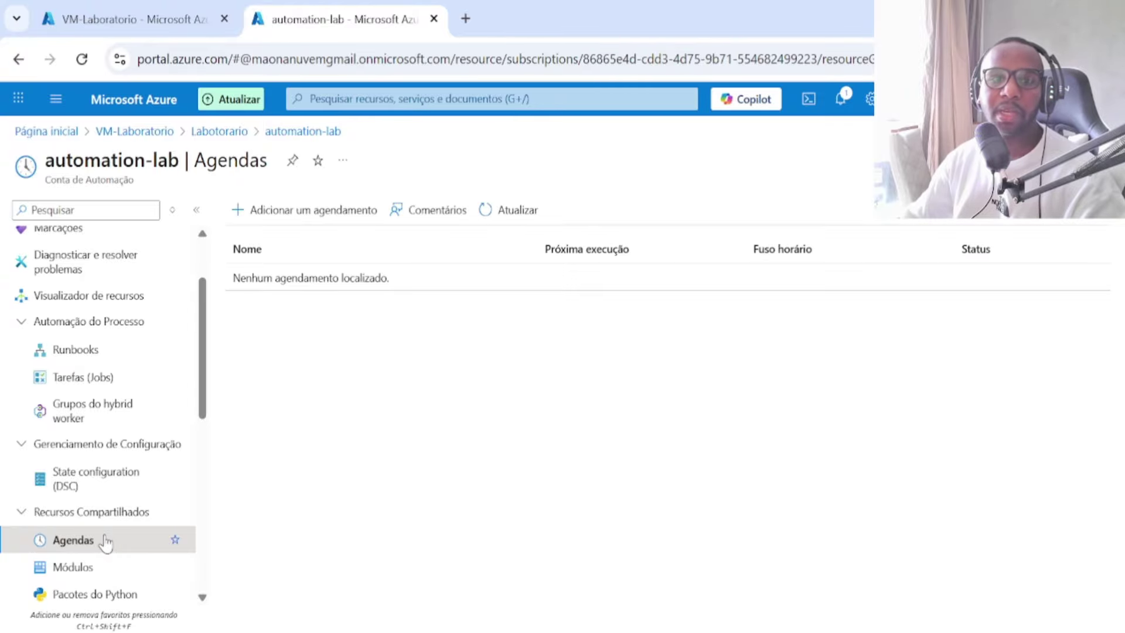
Step: Start a new schedule with start date 22/10/2025 at 12:00
left_click(309, 225)
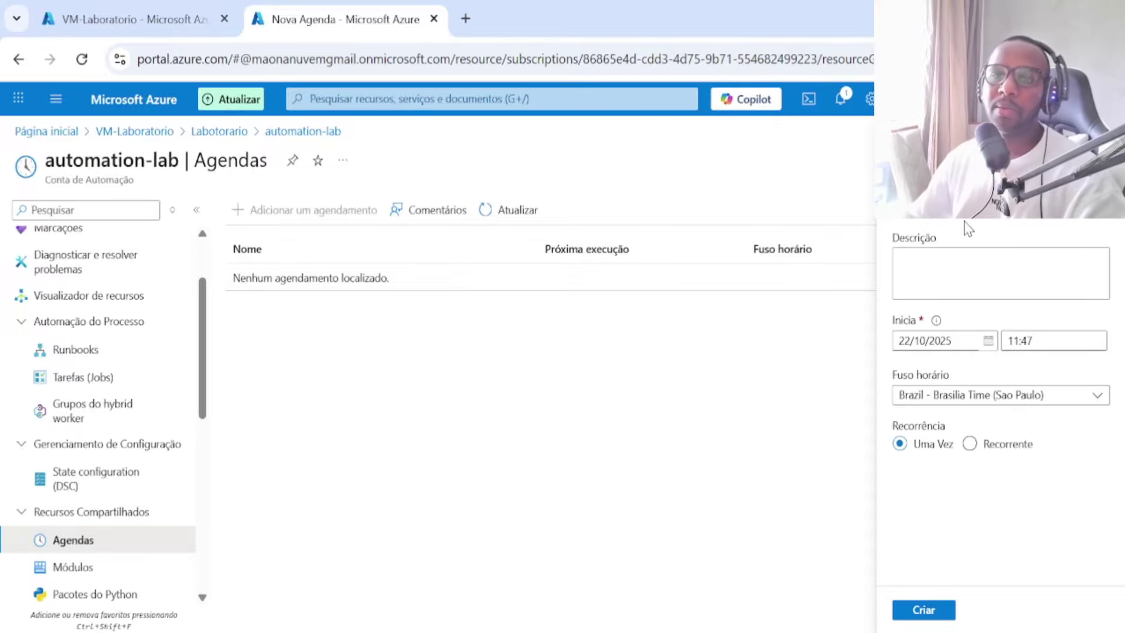
left_click(987, 342)
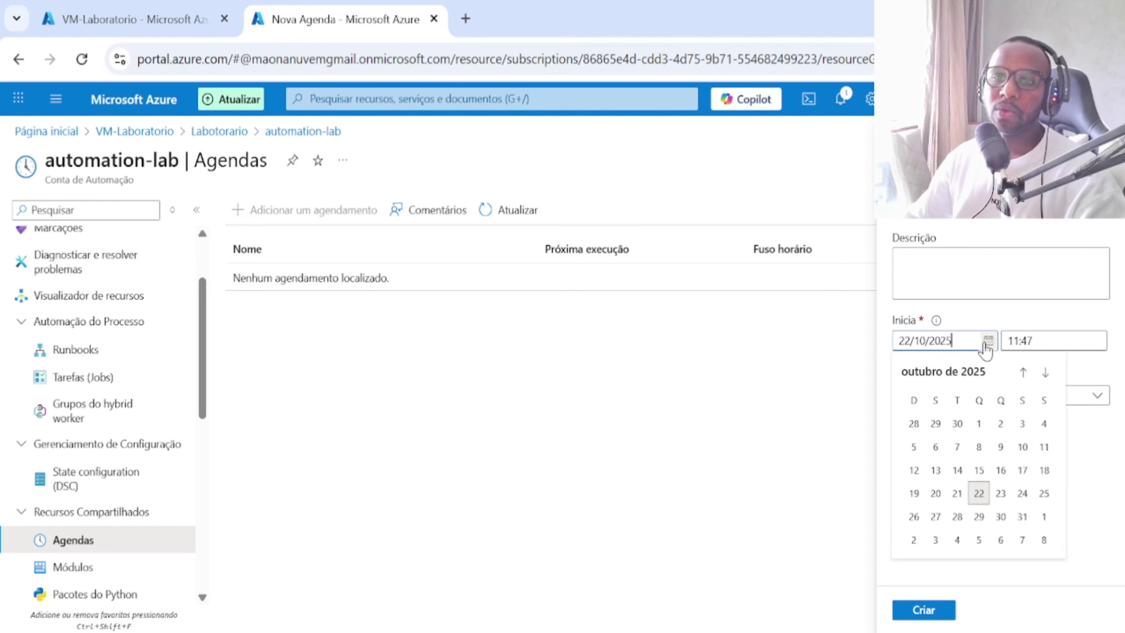
left_click(1047, 326)
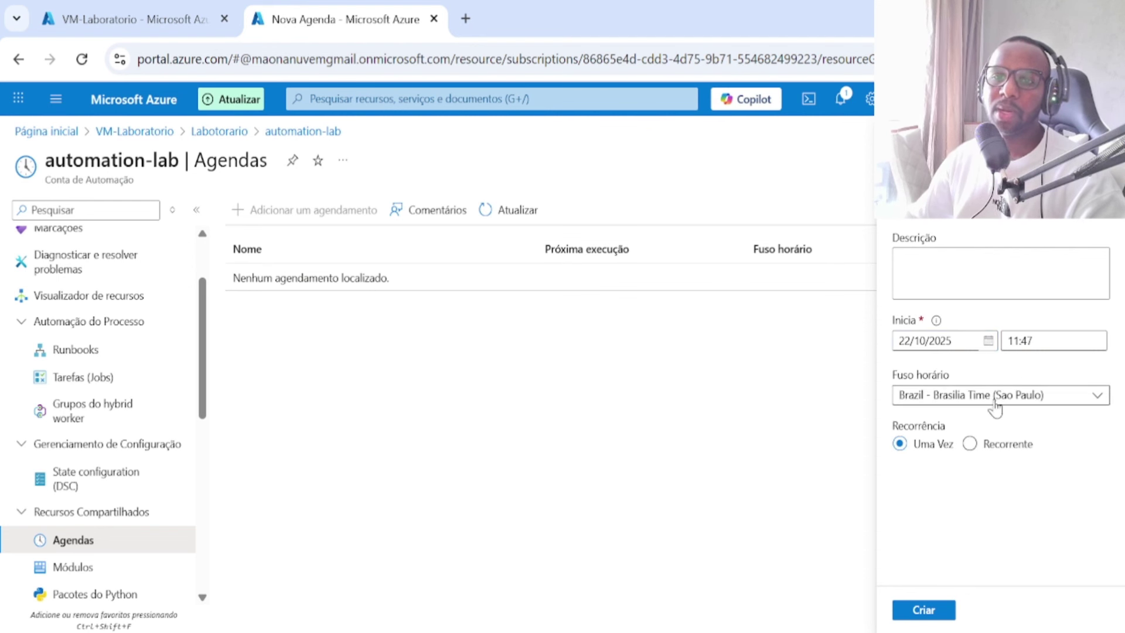
left_click(1008, 343)
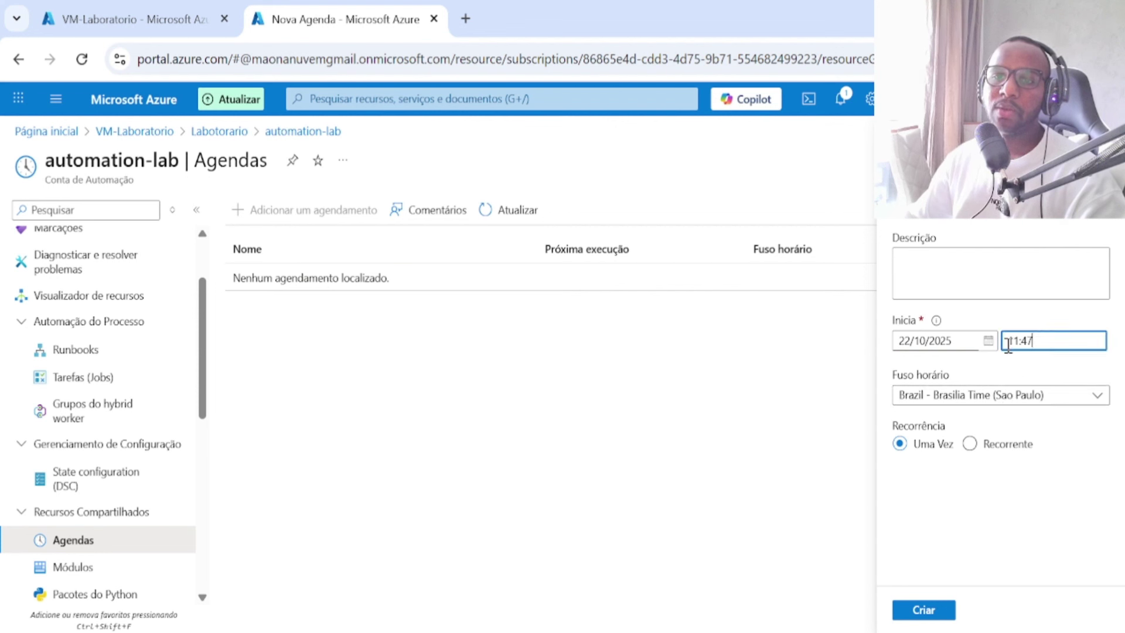
double_click(1007, 343)
type("12:")
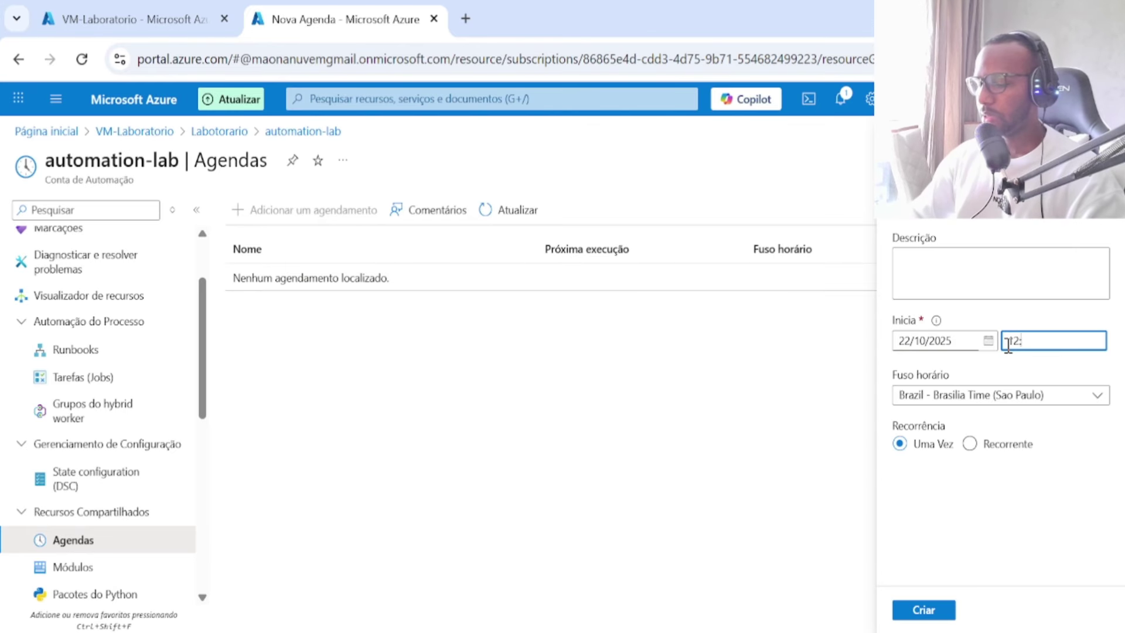
type("00")
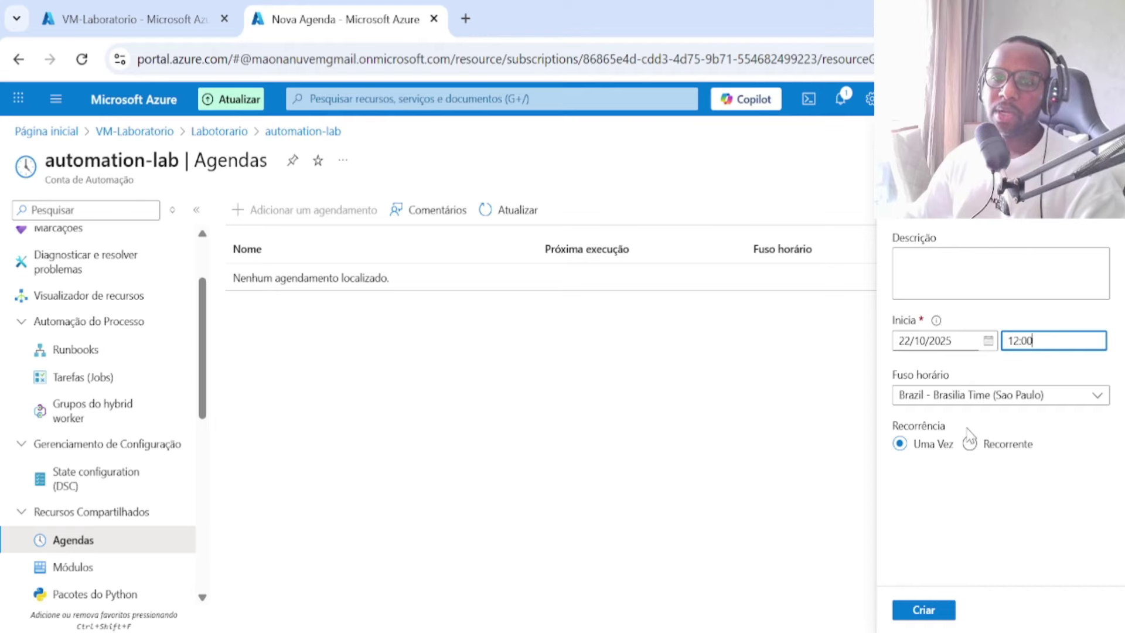
Step: Make it recur weekly on Segunda-feira with no expiration and create it
left_click(970, 443)
scroll(973, 445, "down", 1)
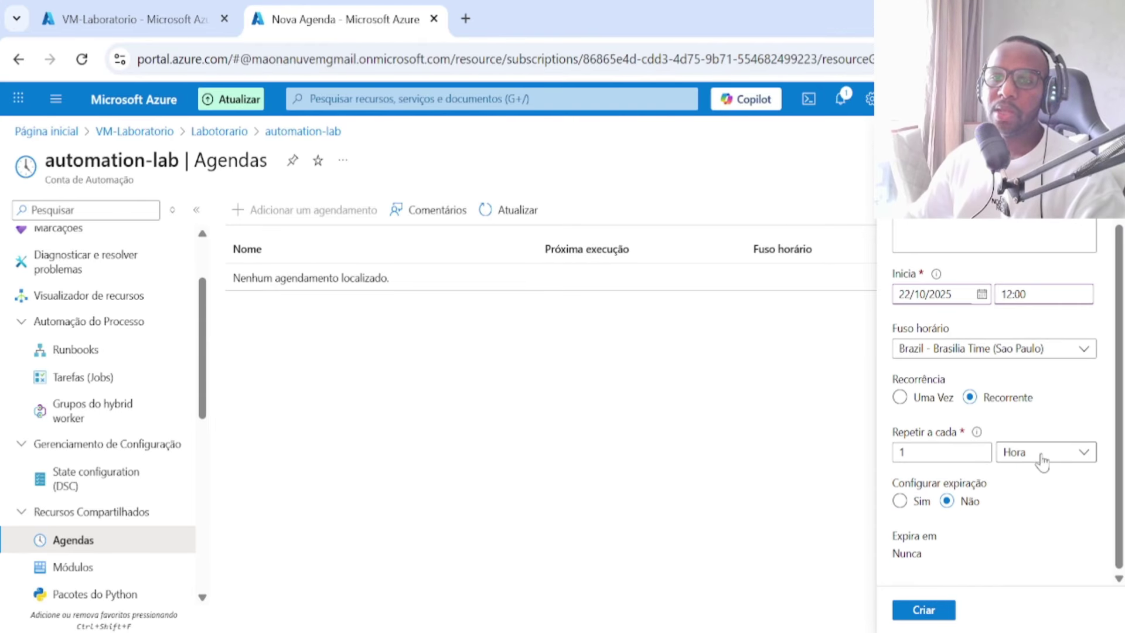
left_click(1041, 461)
left_click(1031, 529)
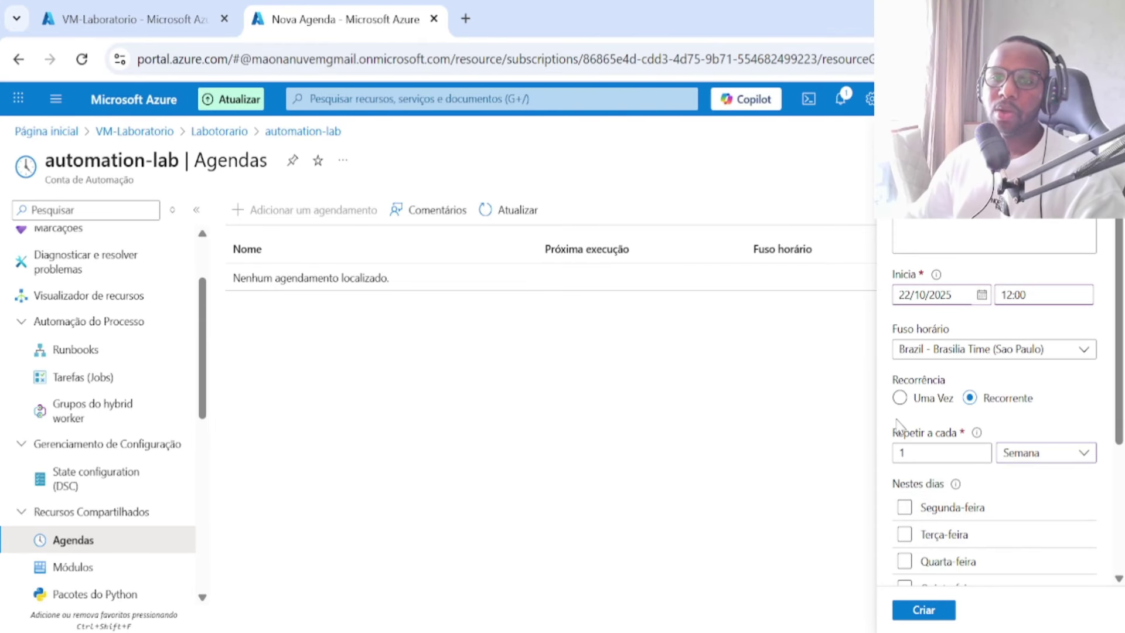
scroll(933, 457, "down", 4)
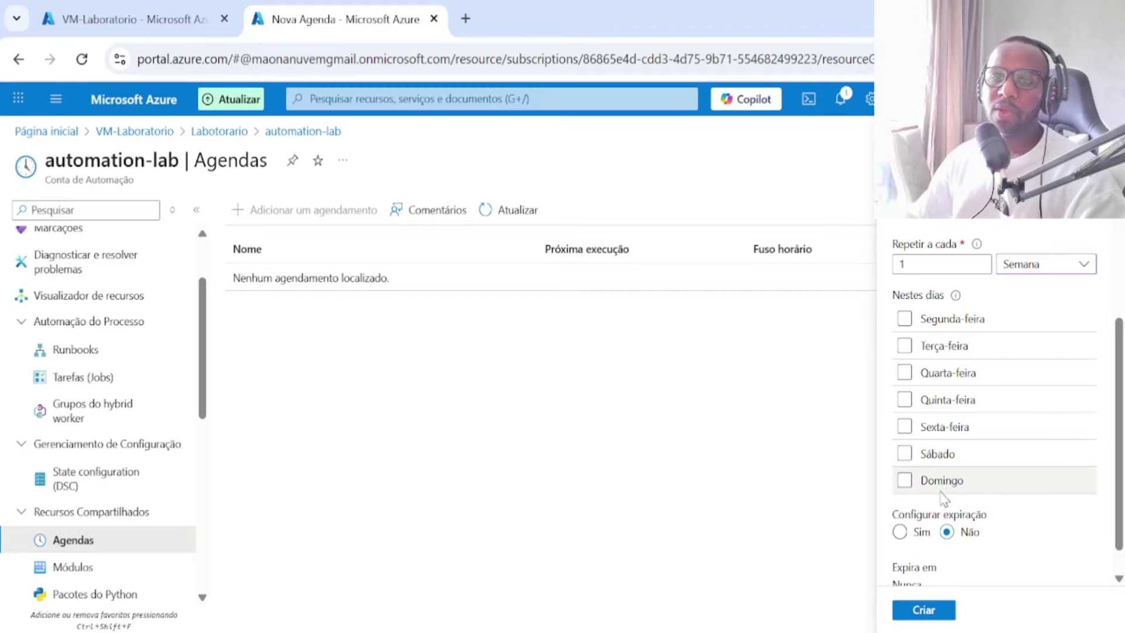
left_click(904, 427)
left_click(904, 428)
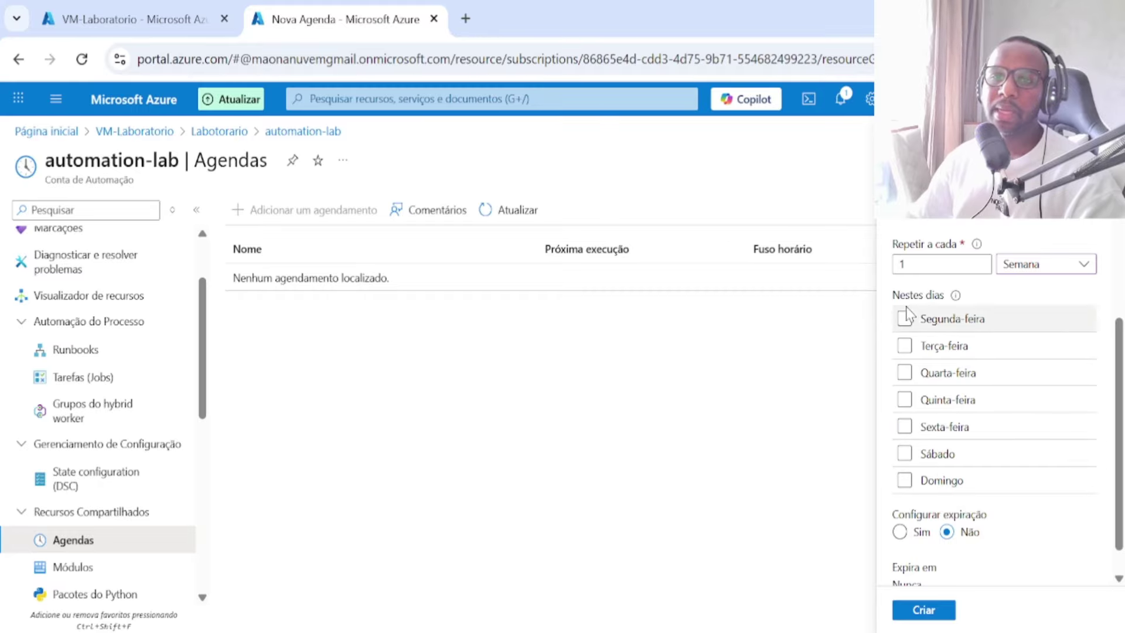
left_click(904, 318)
scroll(910, 504, "down", 1)
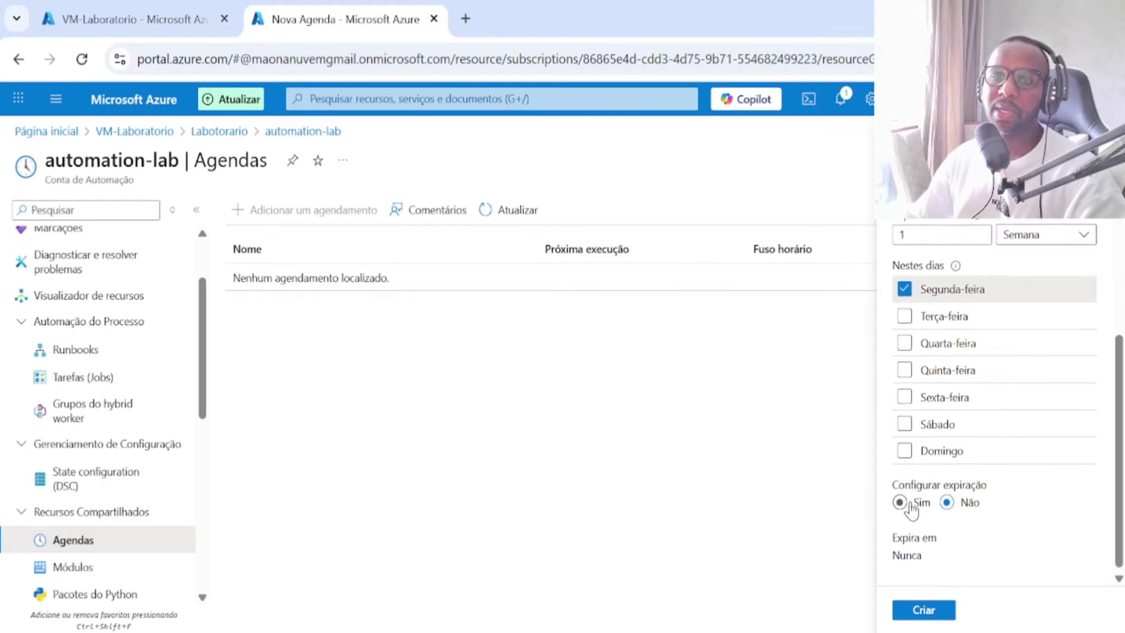
scroll(902, 504, "up", 5)
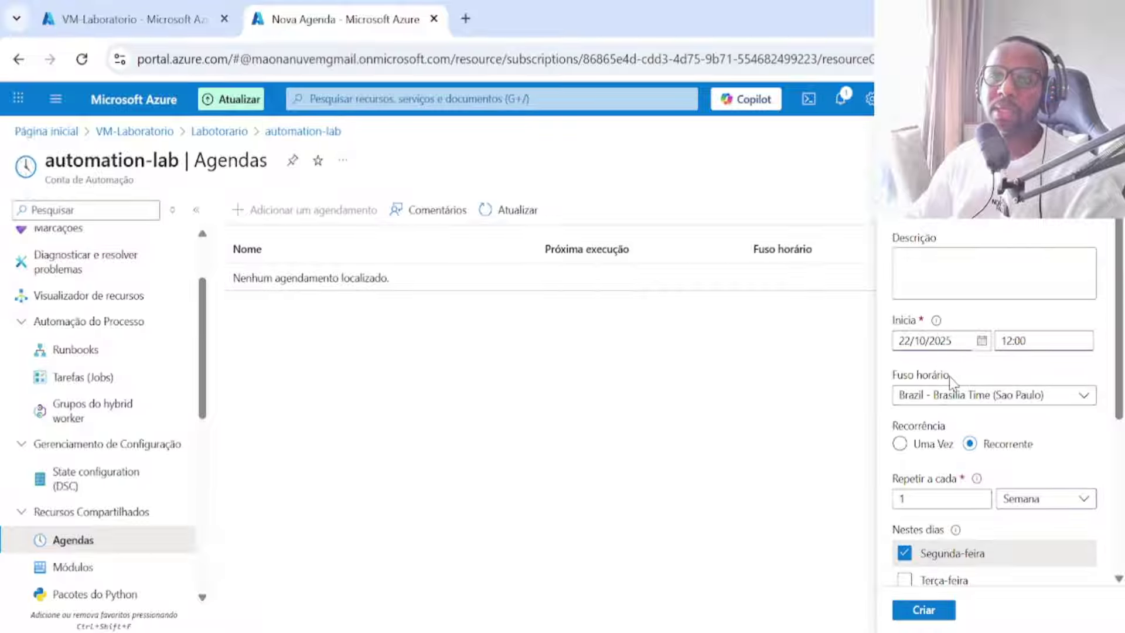
scroll(996, 474, "down", 5)
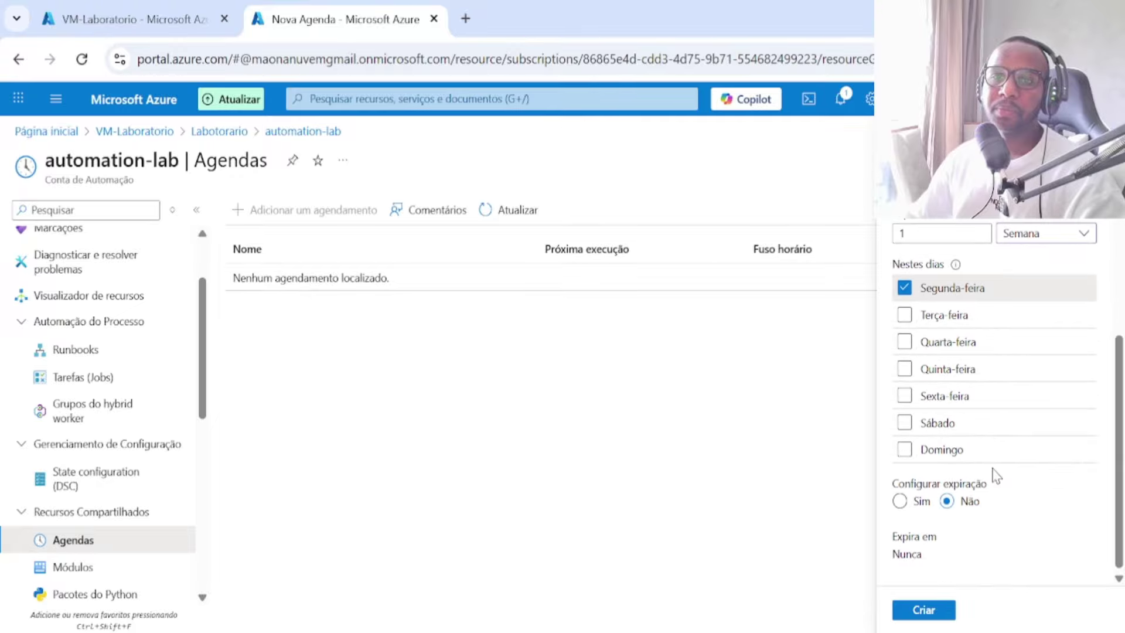
left_click(931, 611)
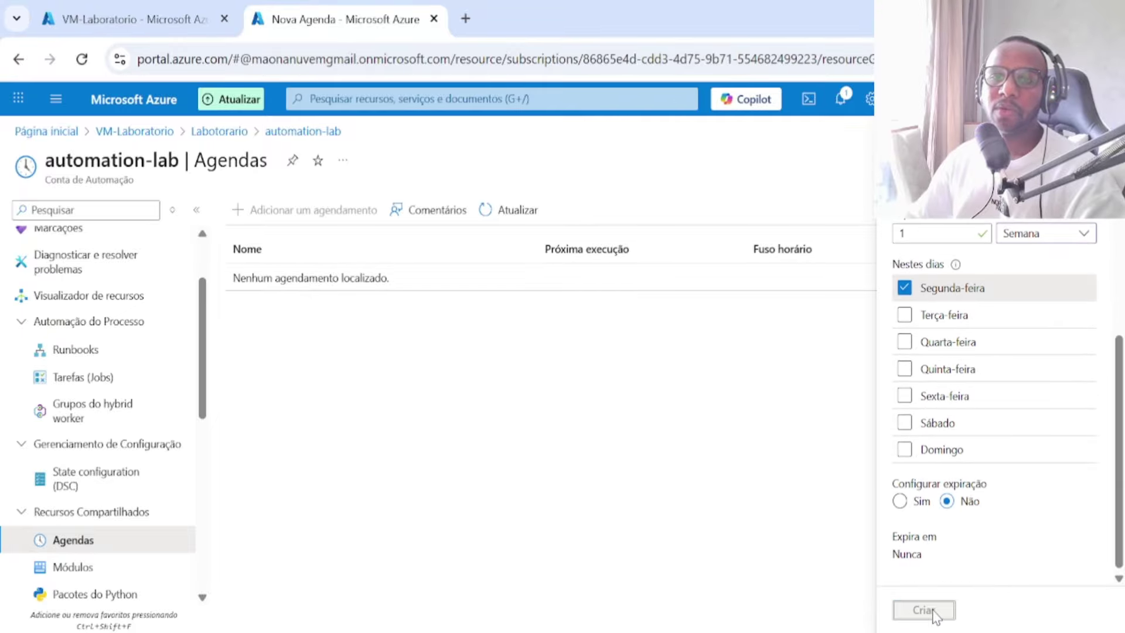
left_click(925, 611)
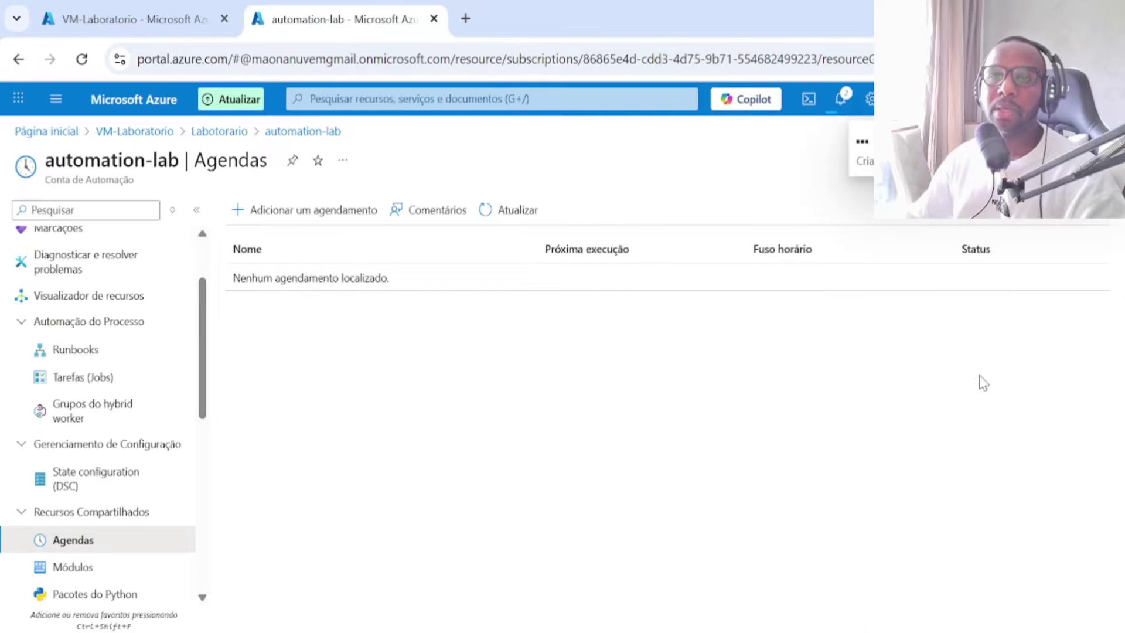
Step: Create another weekly recurring schedule on Sexta-feira, then open the Ligar VM schedule details
left_click(314, 219)
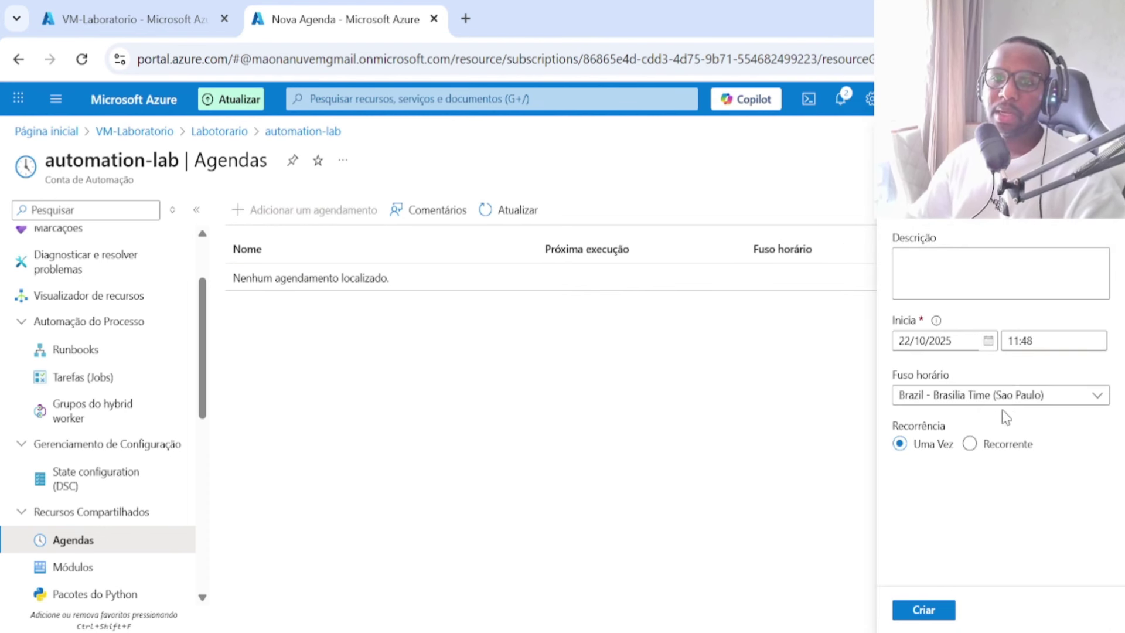
left_click(969, 444)
scroll(1048, 468, "down", 1)
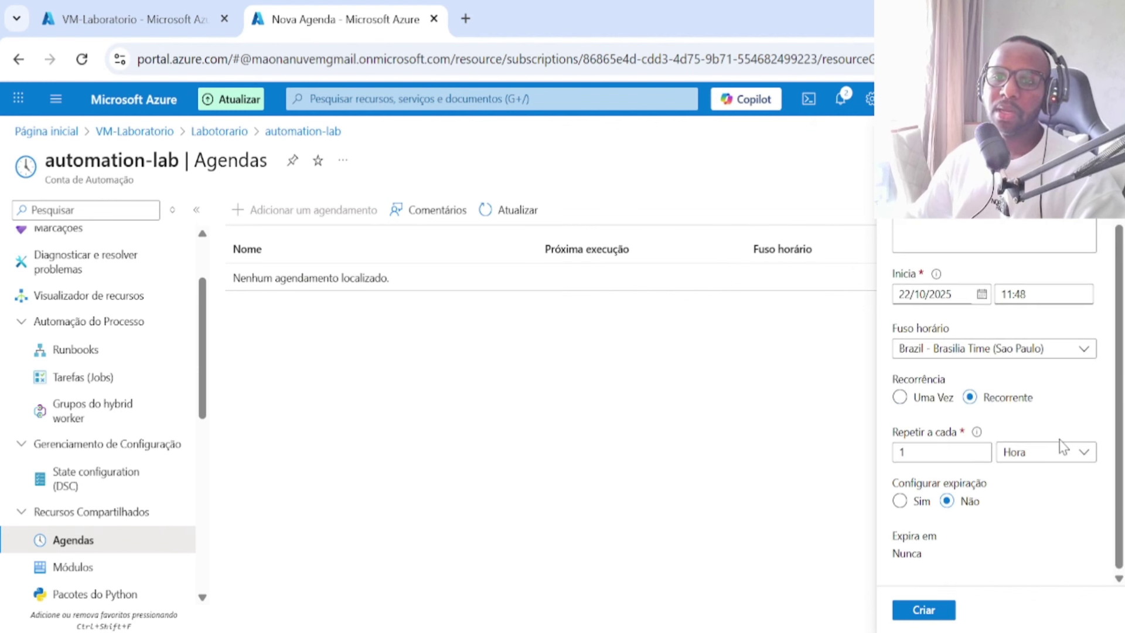
left_click(1053, 453)
left_click(1019, 529)
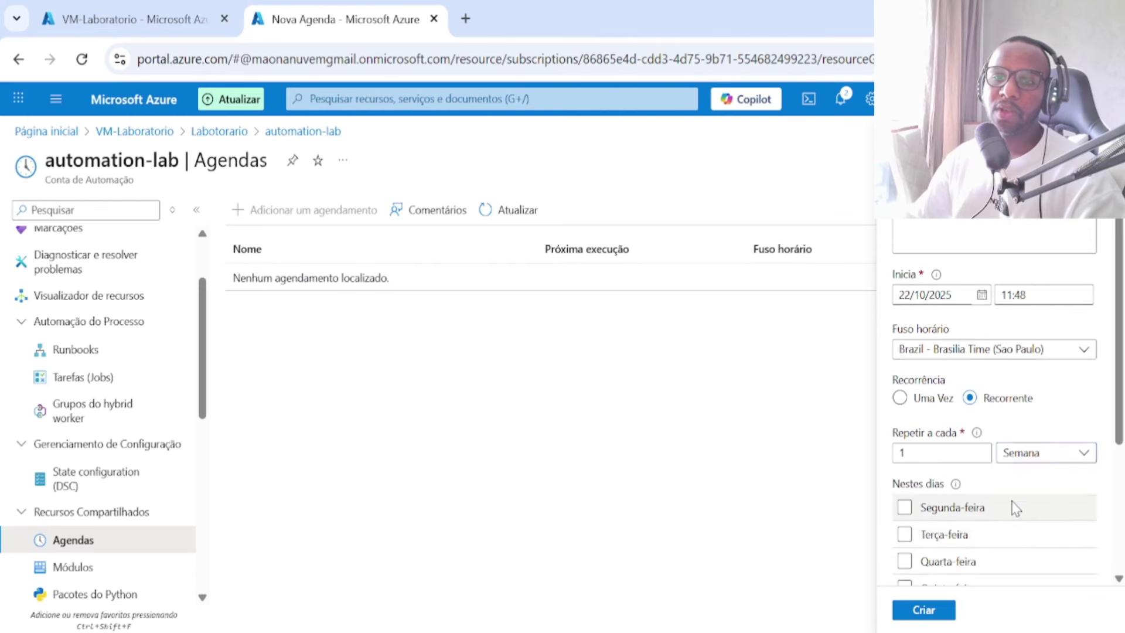
scroll(975, 502, "down", 3)
left_click(905, 427)
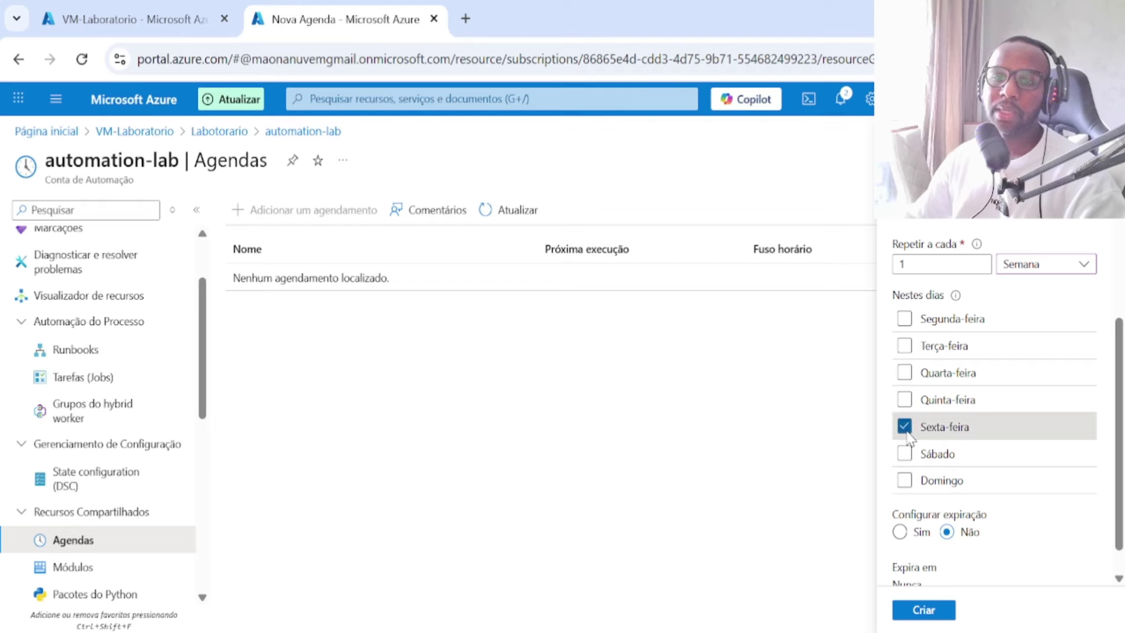
scroll(990, 543, "down", 1)
left_click(923, 610)
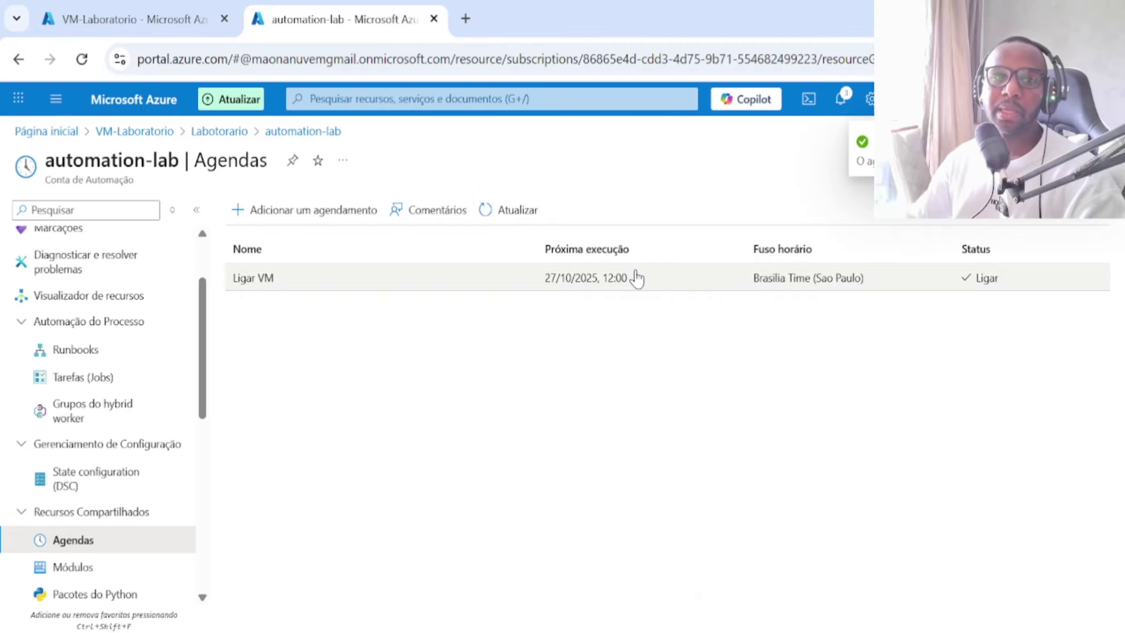
left_click(603, 283)
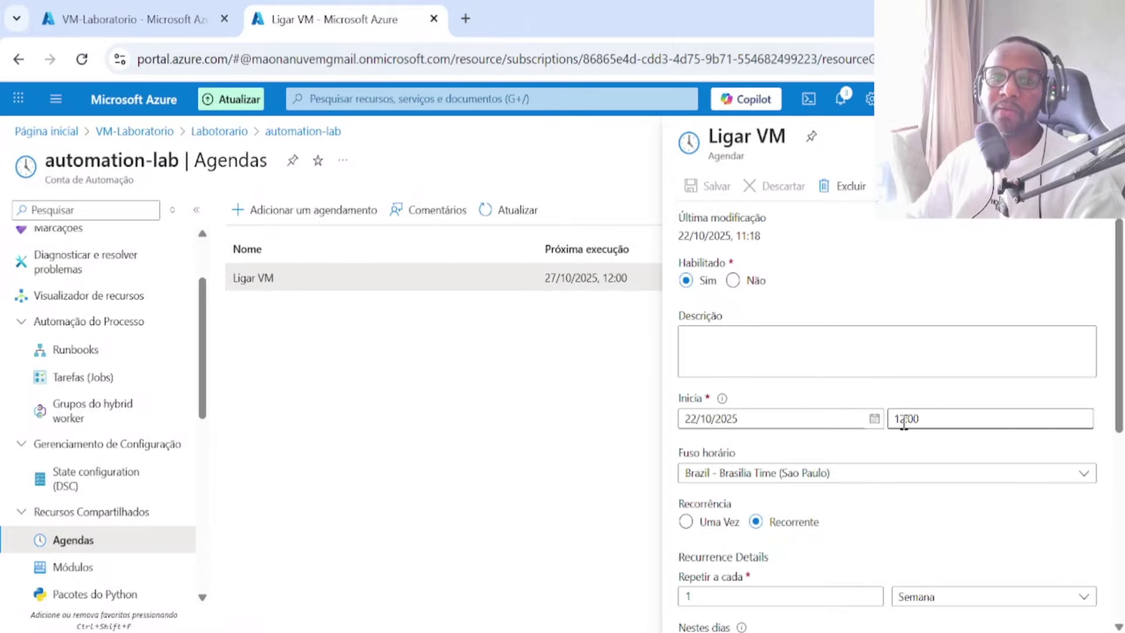
Step: Change the Ligar VM schedule's start hour to 9
scroll(912, 472, "down", 3)
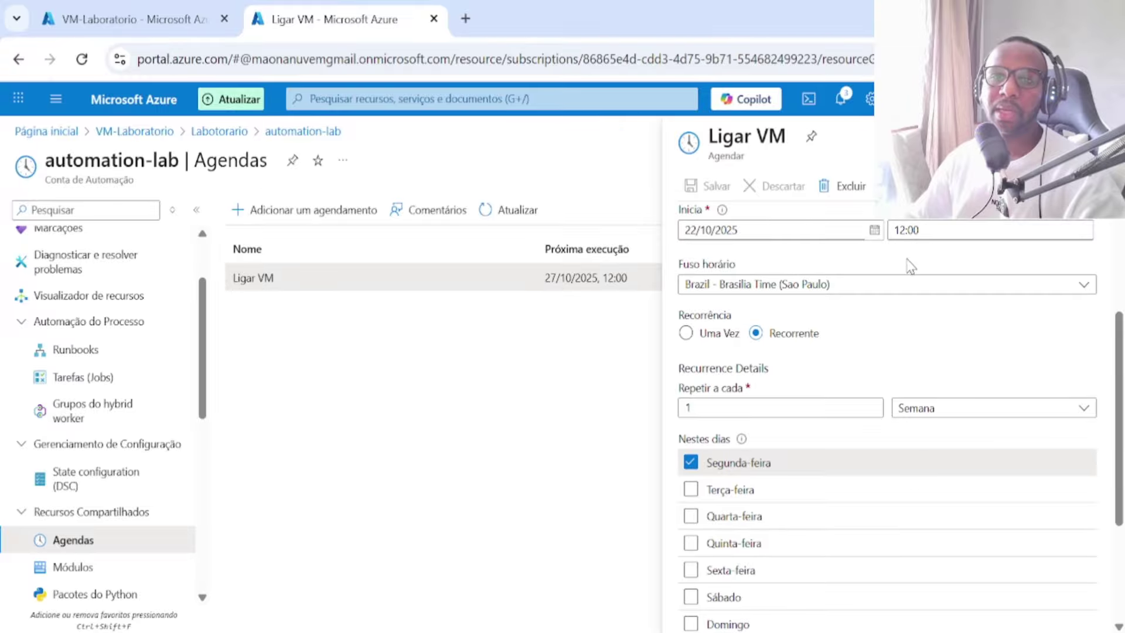
left_click_drag(905, 234, 892, 233)
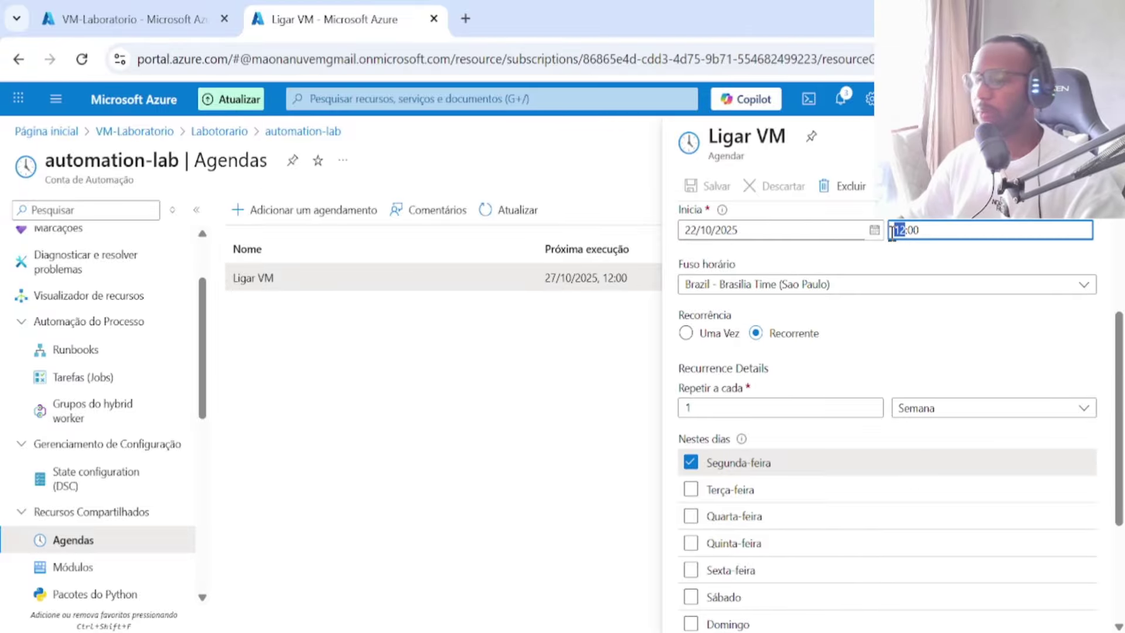
type("9")
scroll(849, 424, "down", 3)
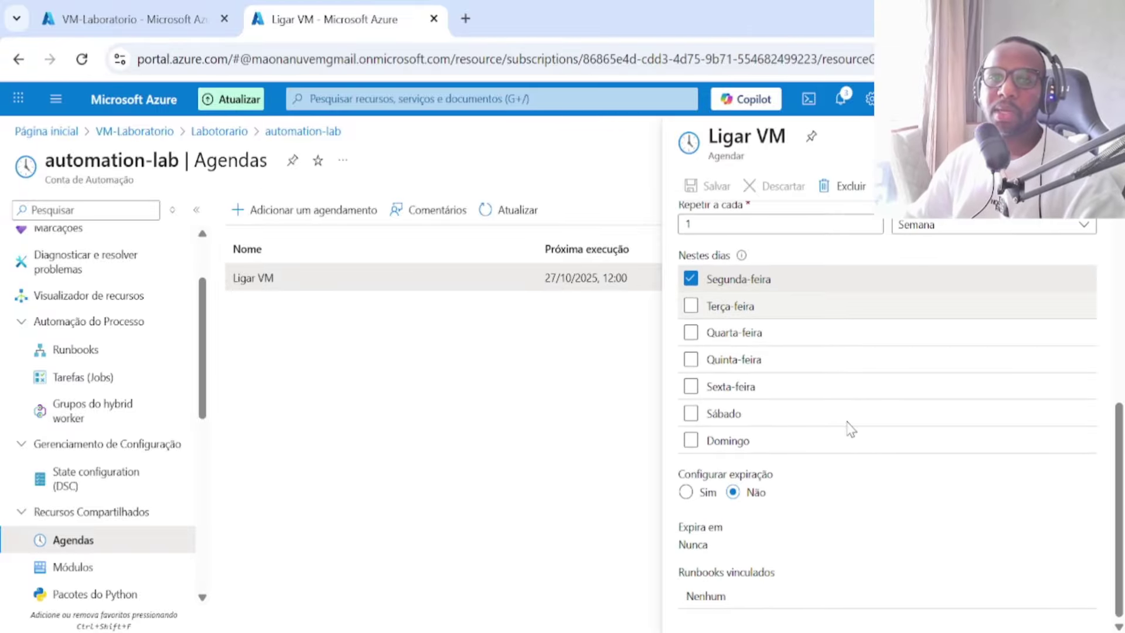
scroll(851, 430, "up", 5)
scroll(813, 356, "down", 5)
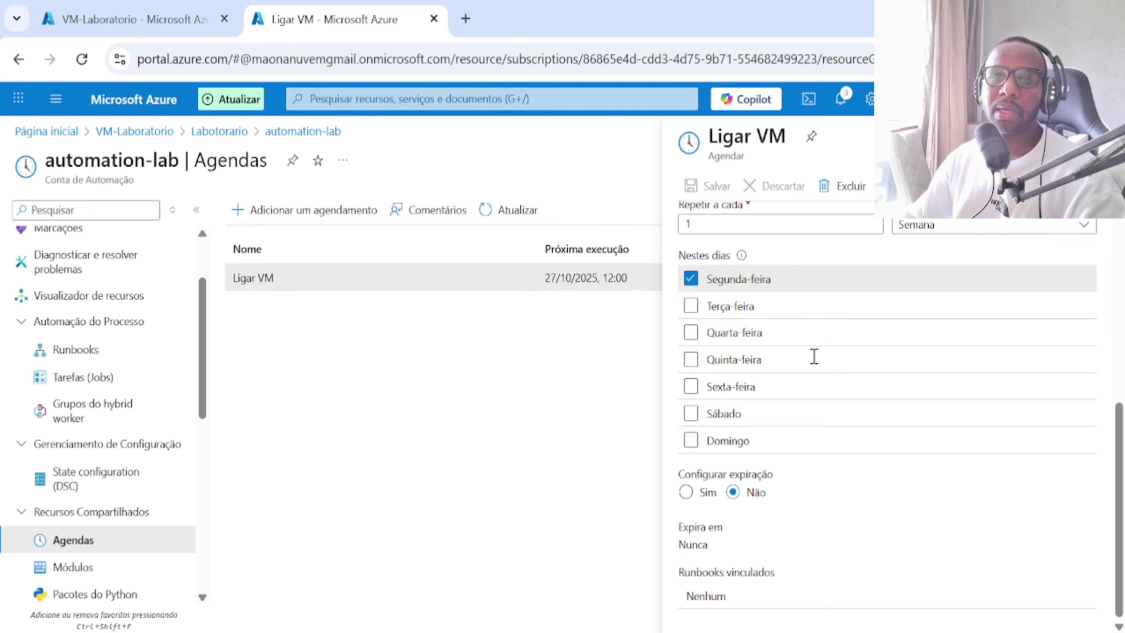
scroll(813, 357, "up", 5)
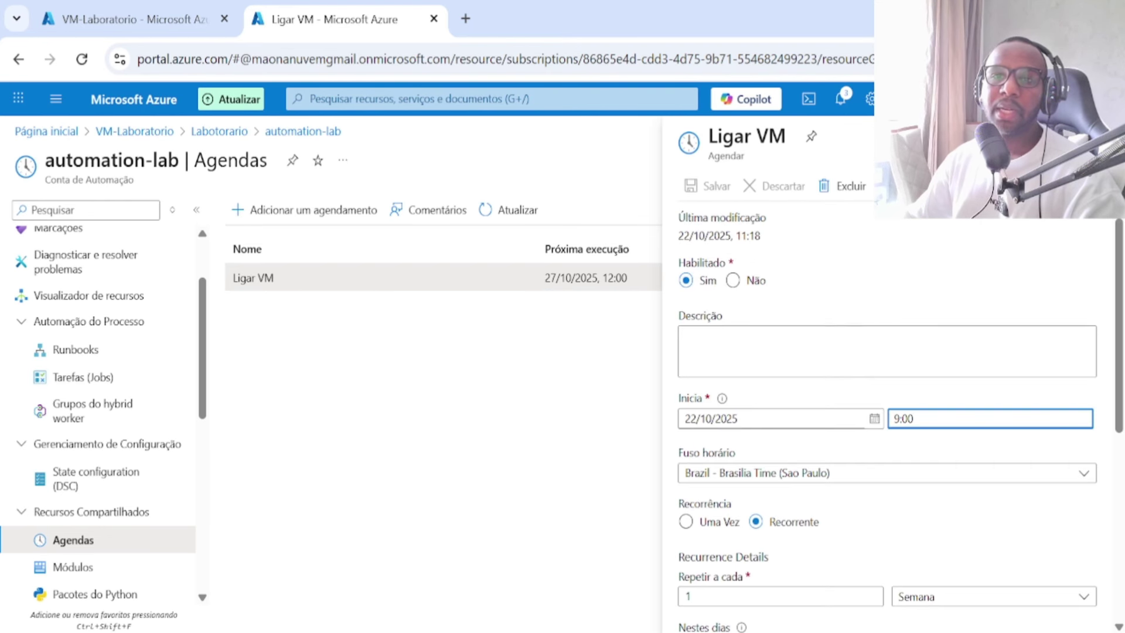
Step: Discard the unsaved Ligar VM edit and view the Desligar VM schedule details
key("Escape")
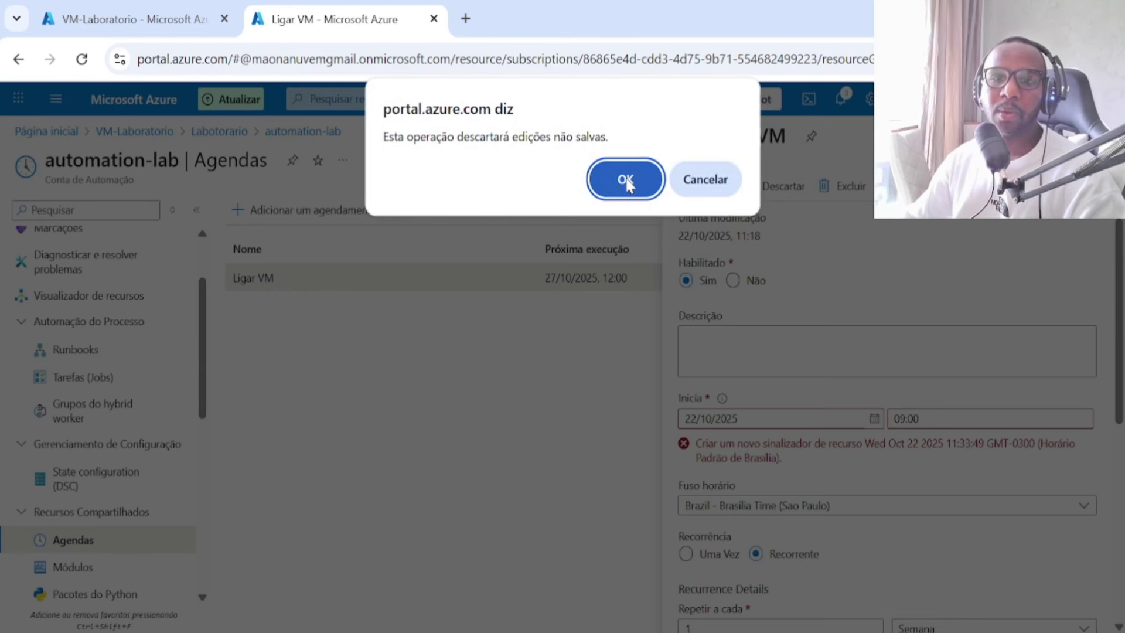
left_click(626, 180)
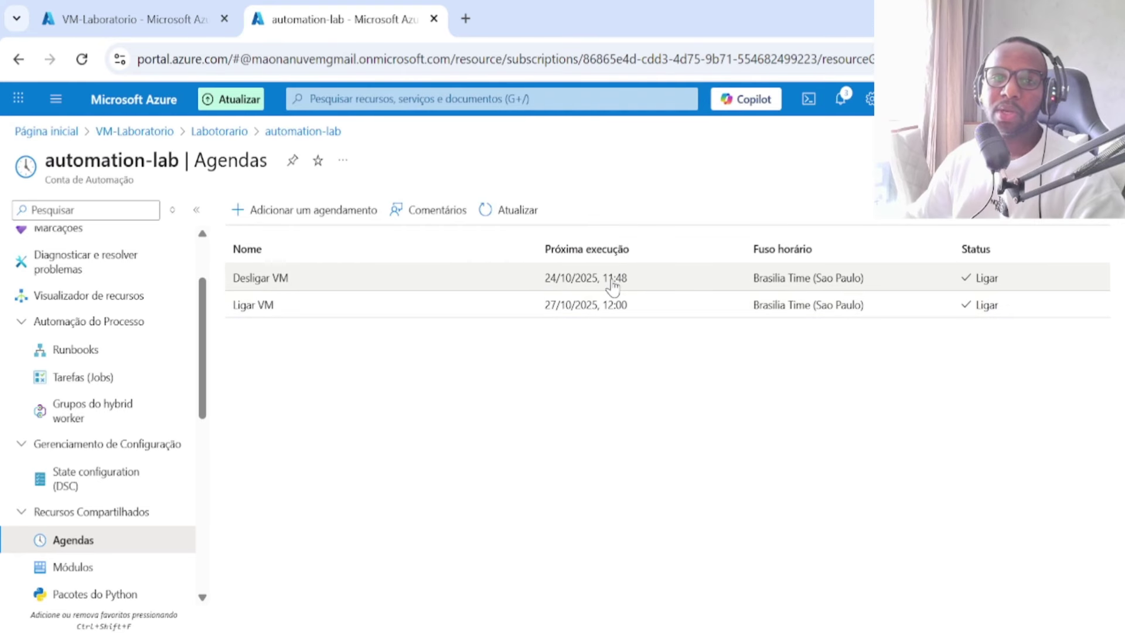
left_click(613, 285)
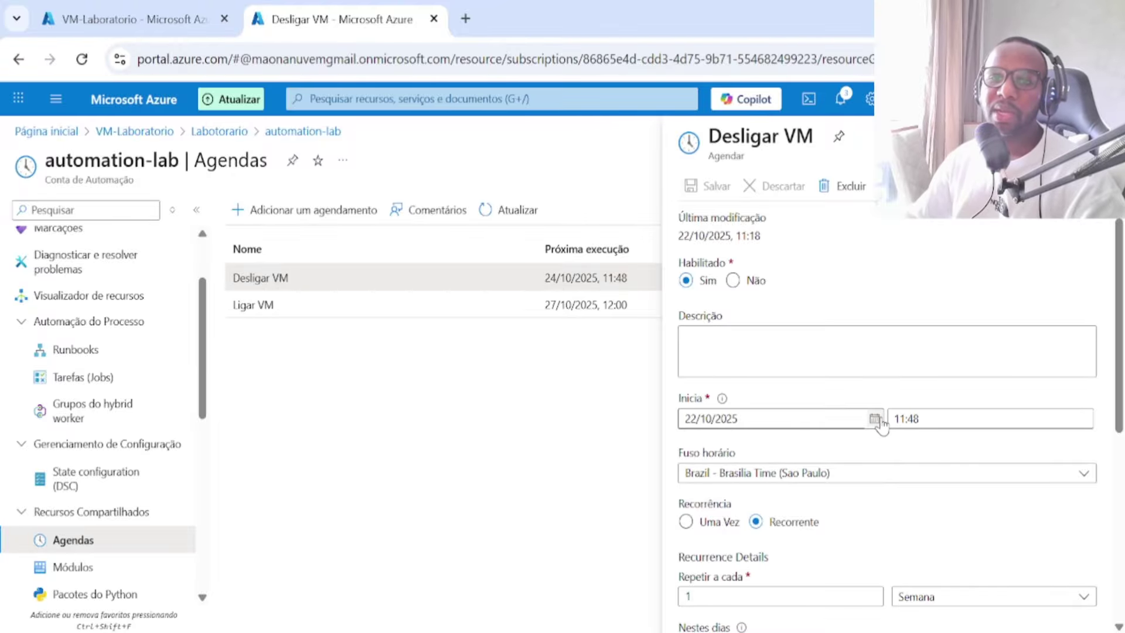
Step: Change the Desligar VM start time to 18:00
left_click(953, 422)
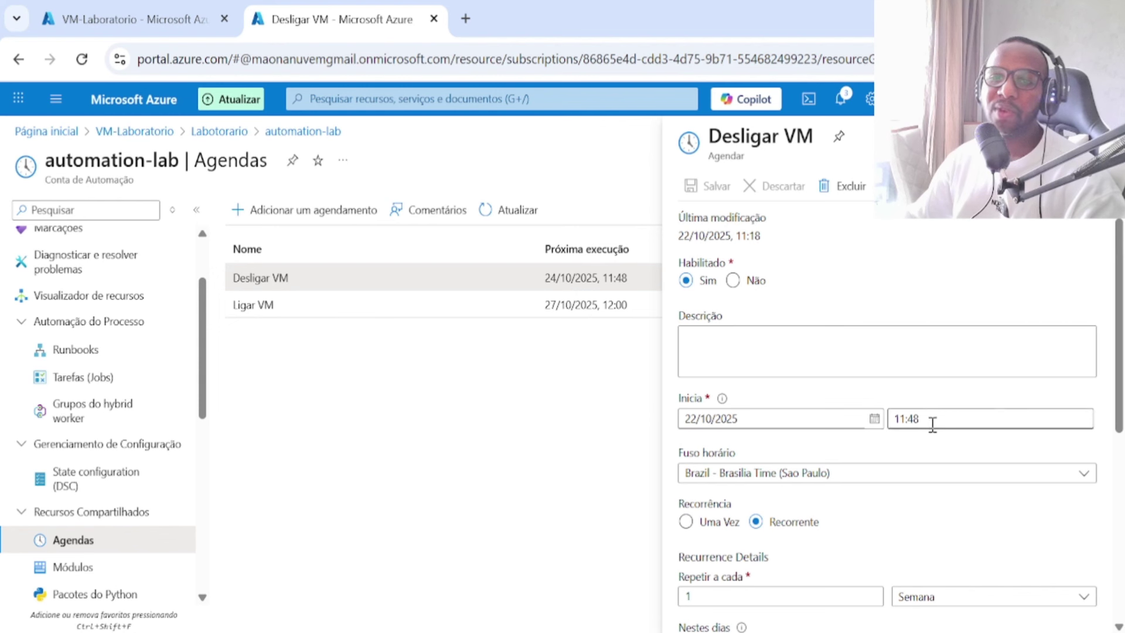
left_click(866, 419)
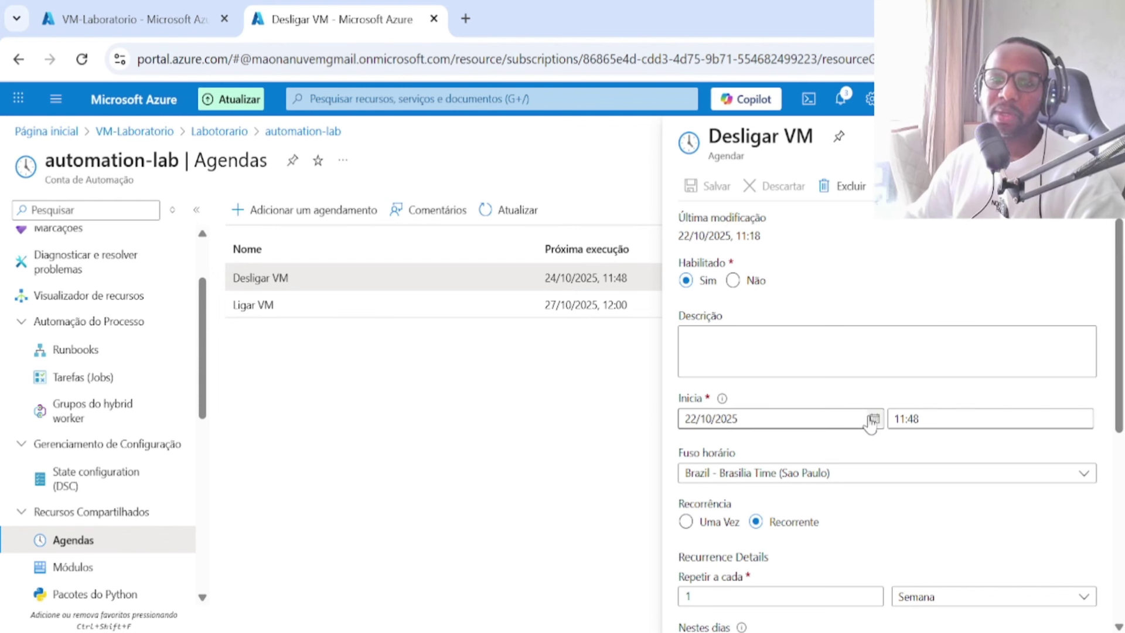
left_click(922, 417)
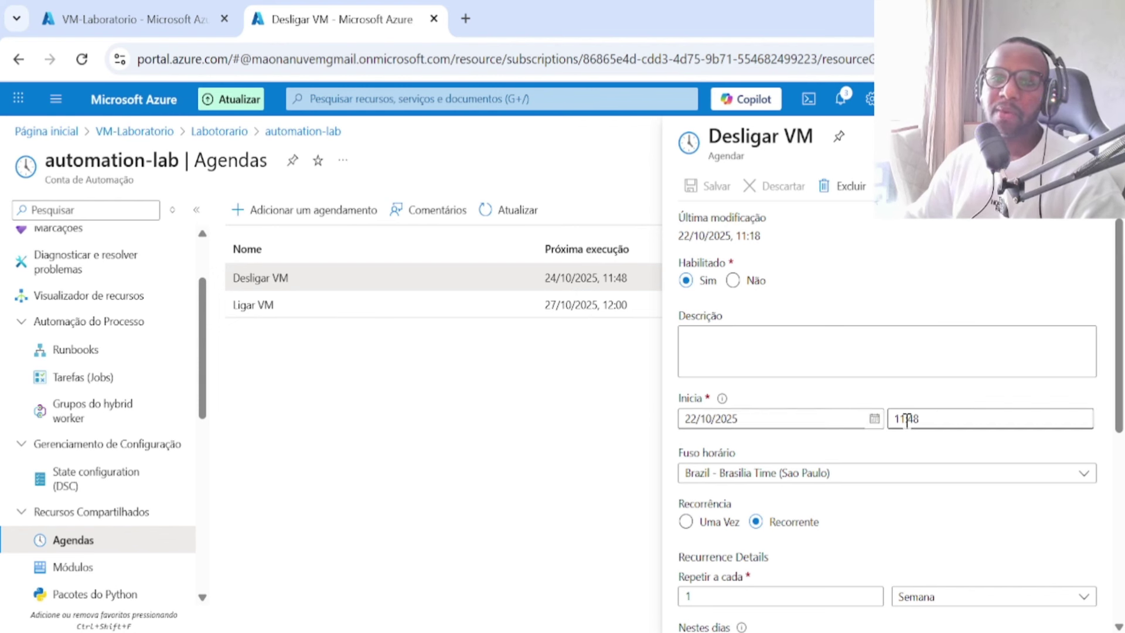
left_click_drag(907, 419, 901, 419)
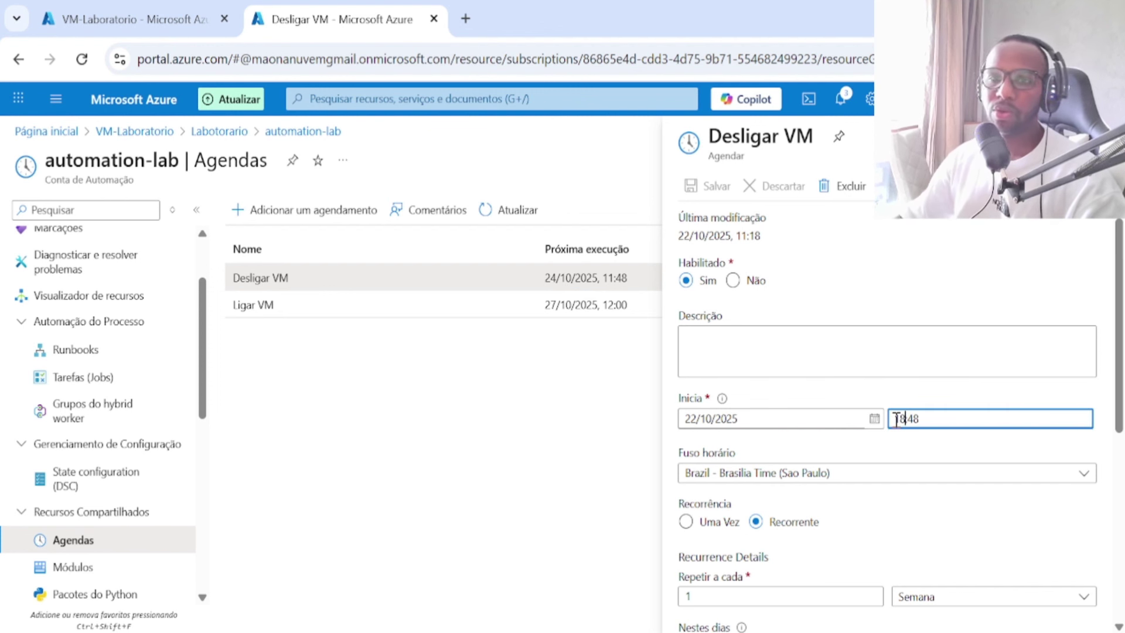
type("8")
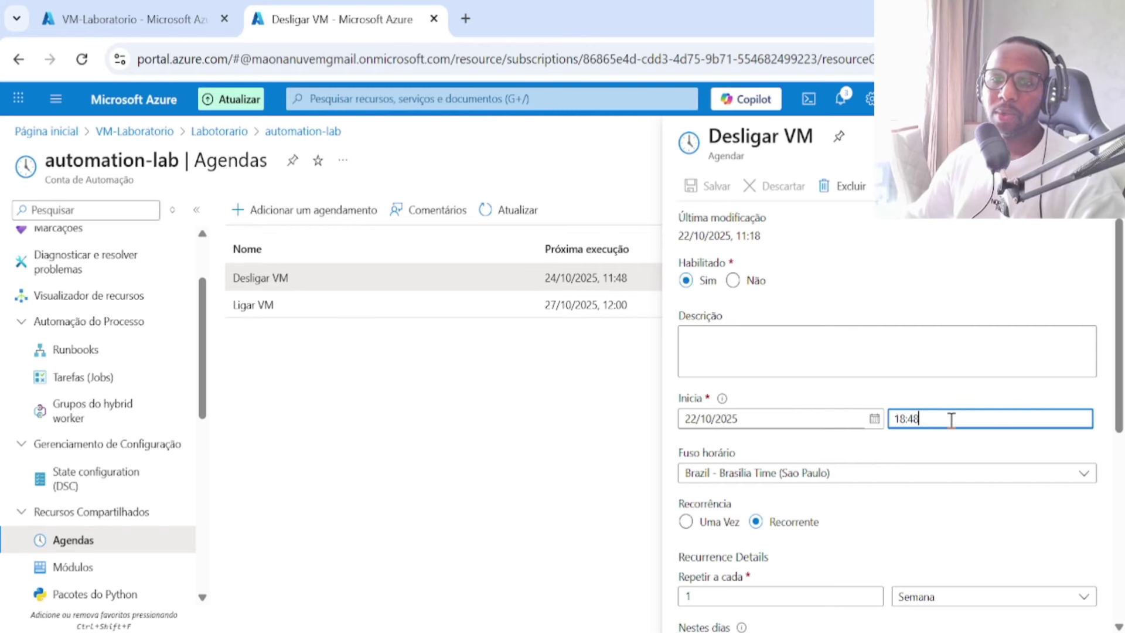
key("BackSpace")
key("BackSpace")
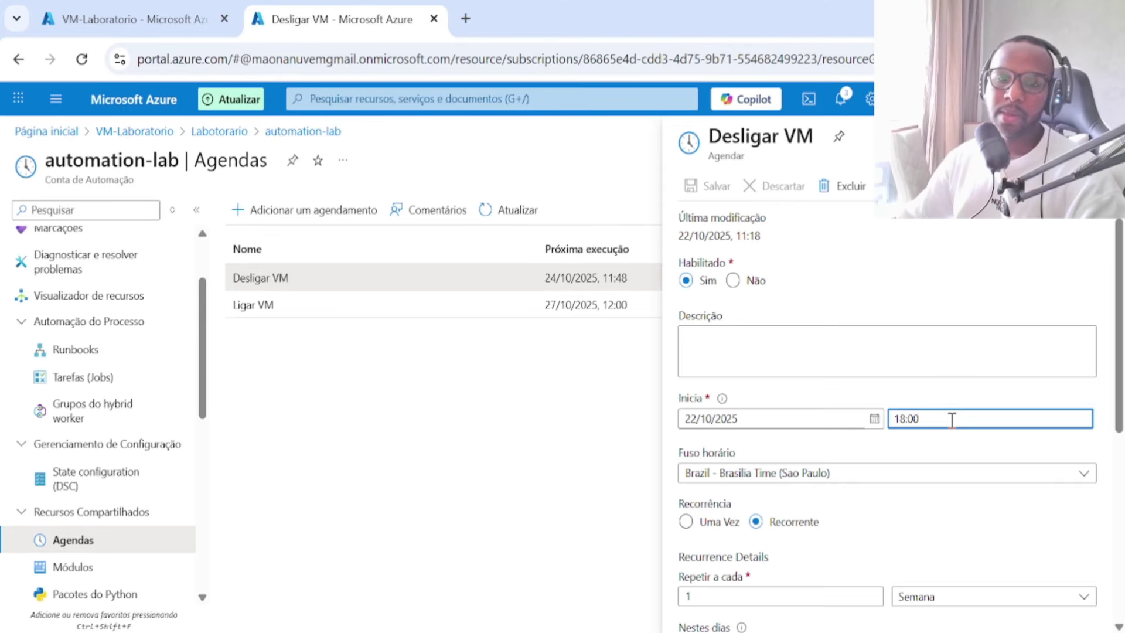
scroll(951, 422, "down", 5)
scroll(949, 427, "up", 5)
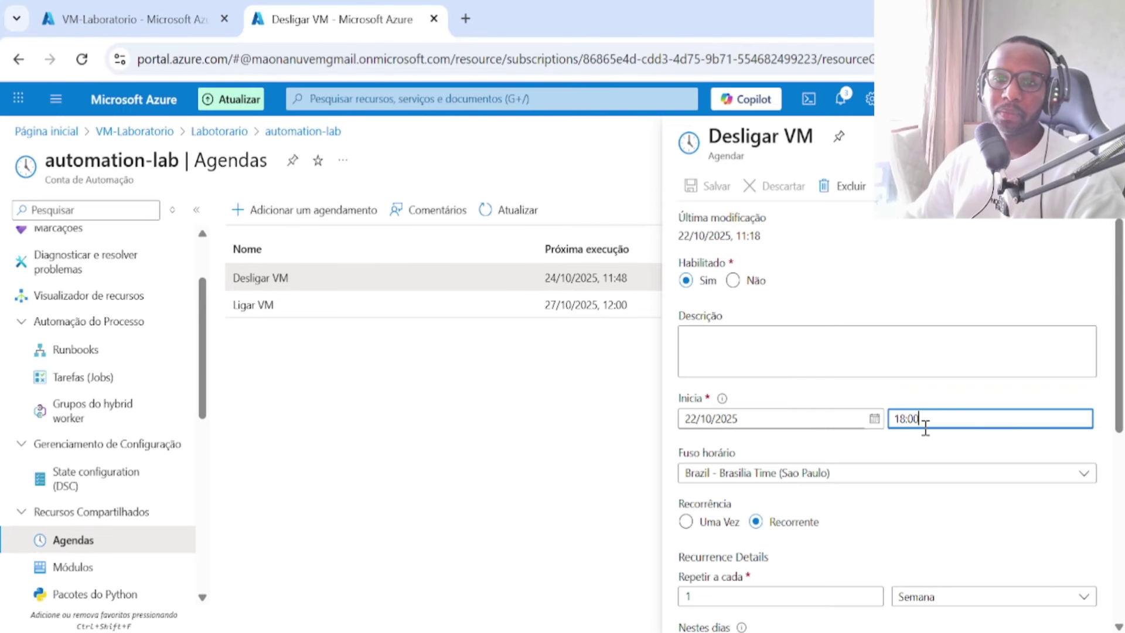
scroll(866, 481, "down", 5)
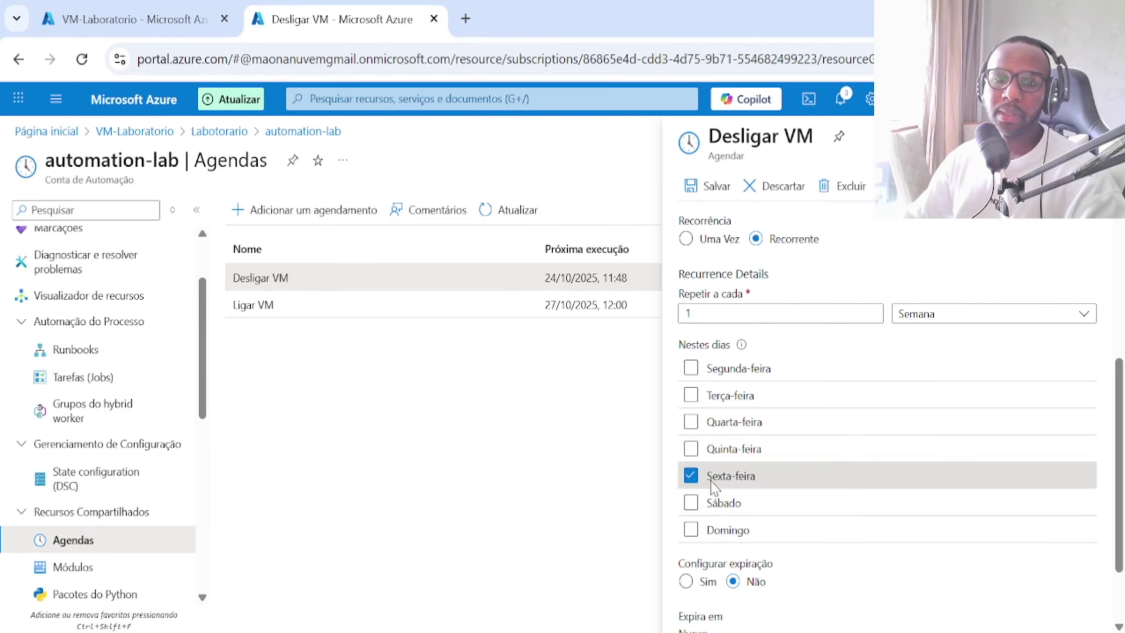
scroll(712, 486, "down", 2)
scroll(718, 488, "up", 6)
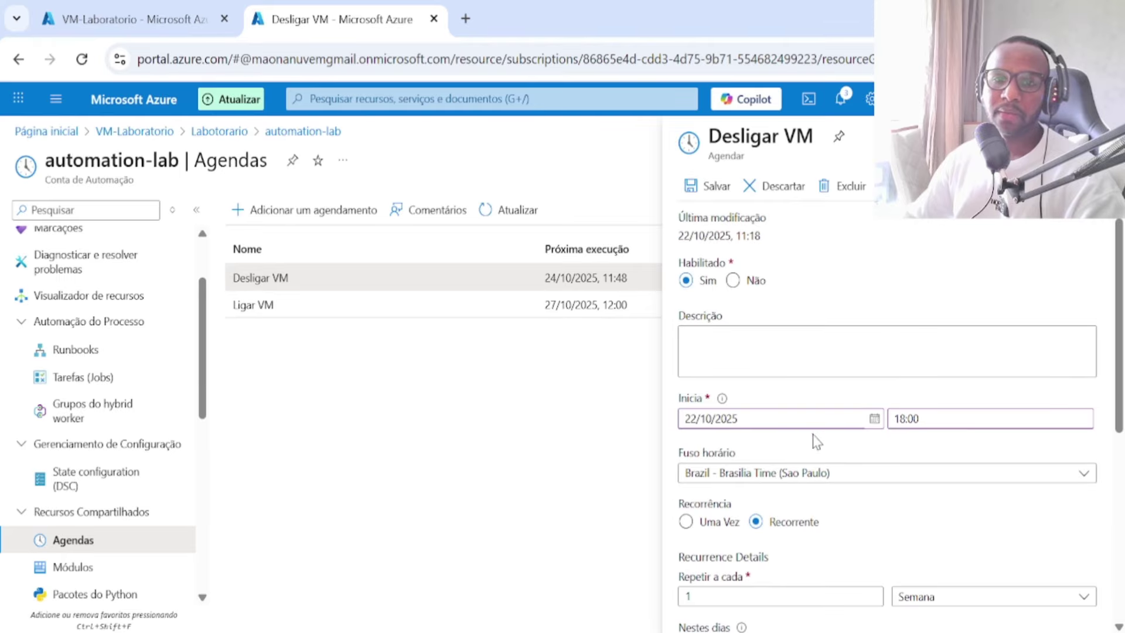
Step: Set the Desligar VM start date to 24/10/2025 and save the schedule
left_click(874, 419)
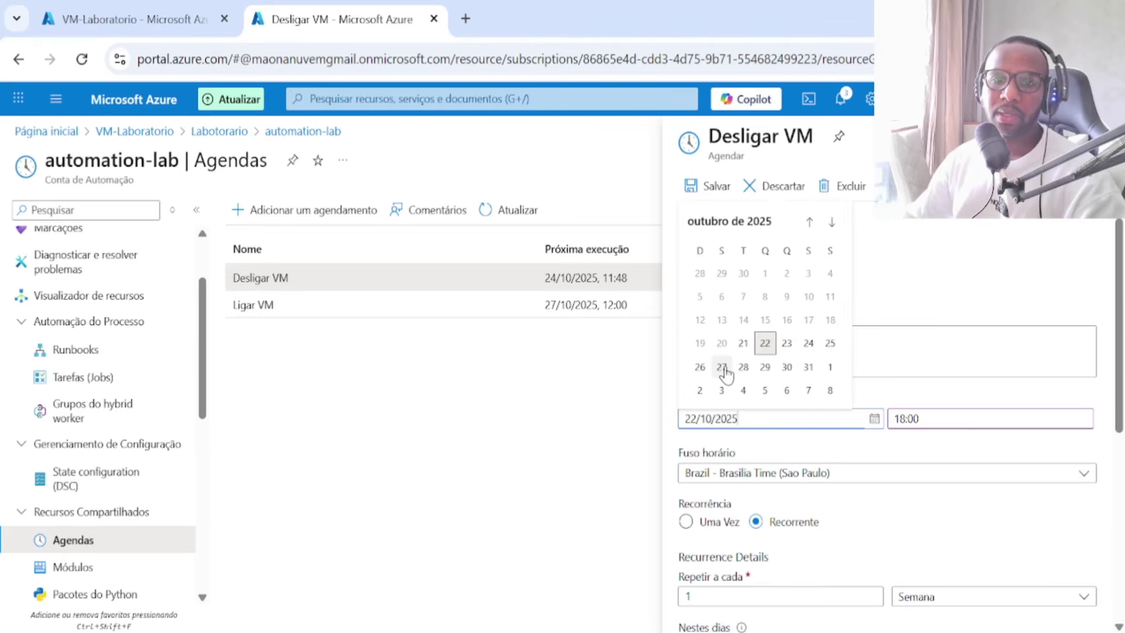
left_click(809, 345)
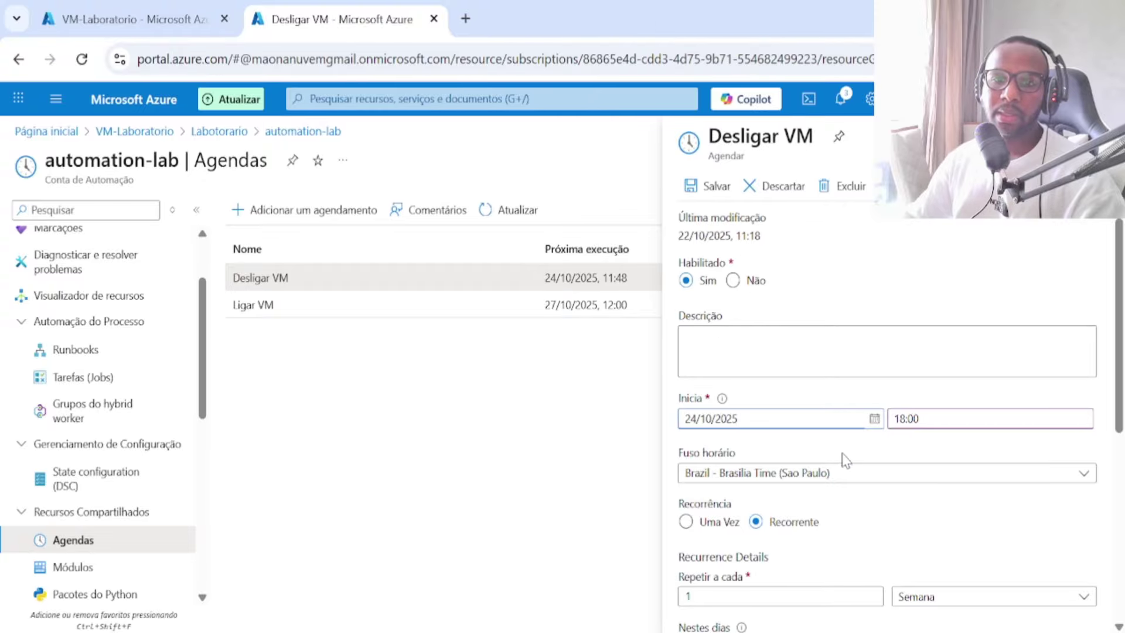
left_click(716, 202)
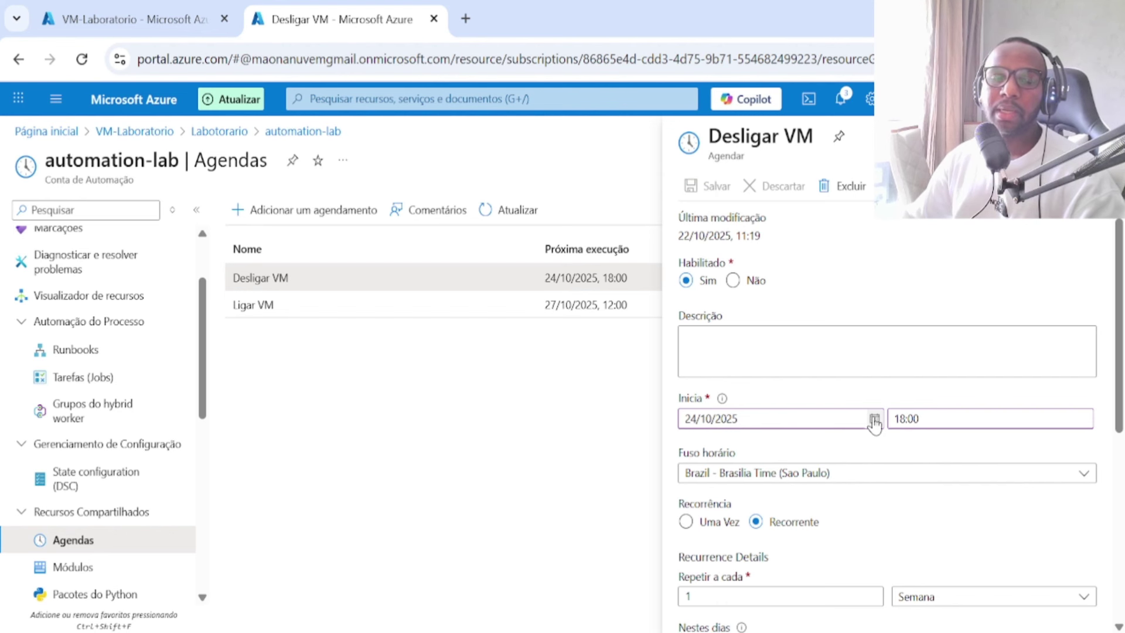
left_click(538, 306)
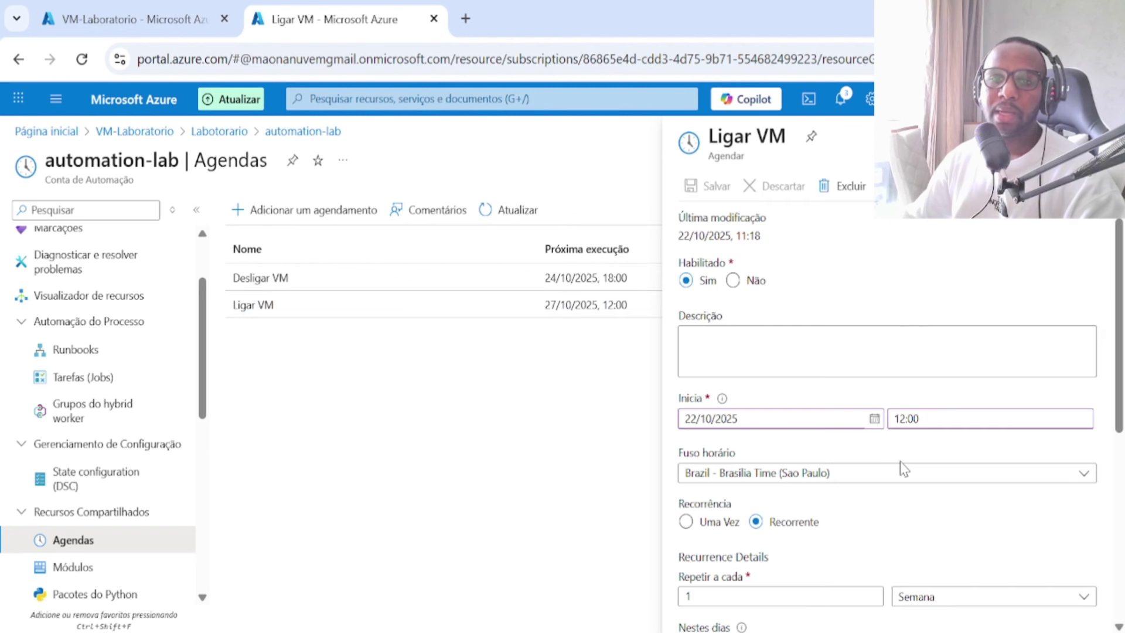
Step: Save Ligar VM to start 27/10/2025 at 09:00 and close its details panel
left_click(874, 418)
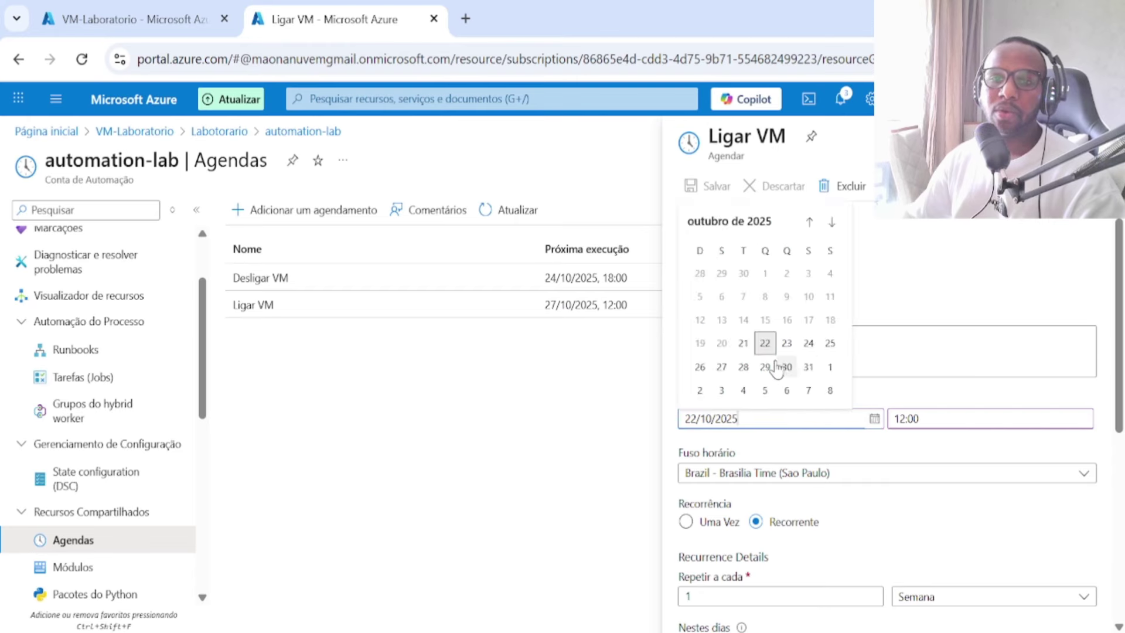
left_click(721, 367)
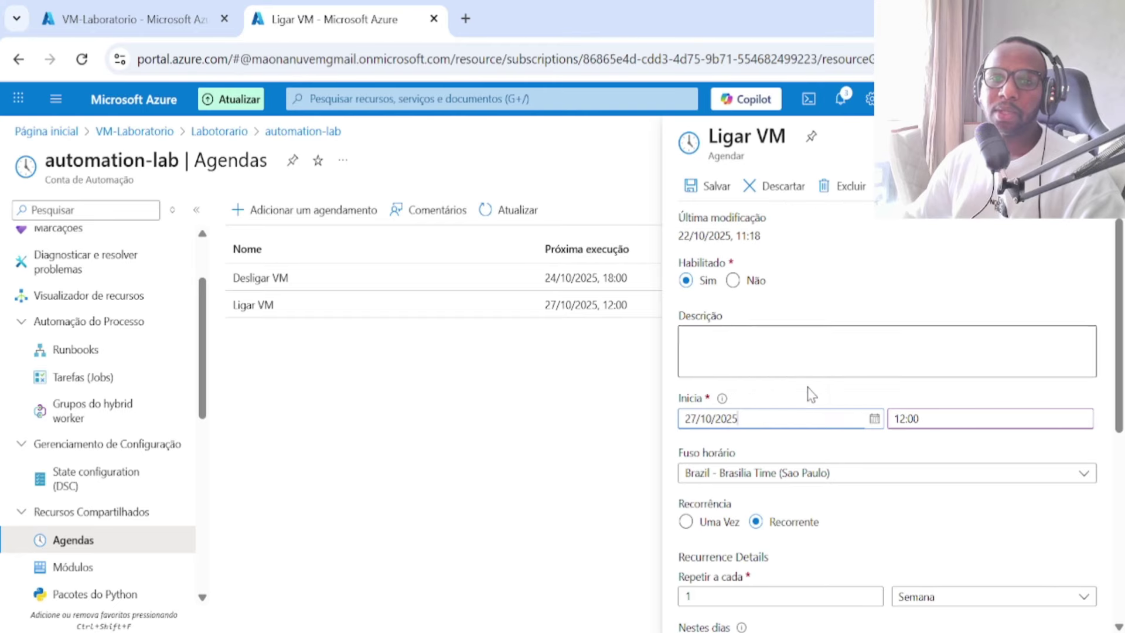
left_click(903, 415)
type("09")
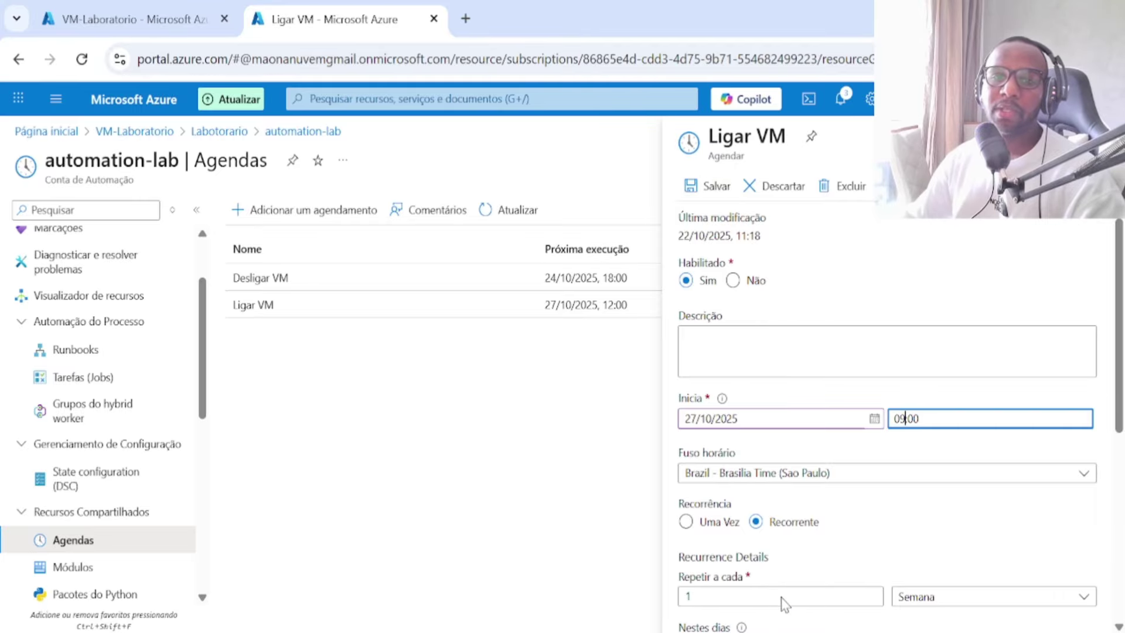
scroll(781, 580, "down", 5)
scroll(761, 498, "up", 5)
left_click(711, 188)
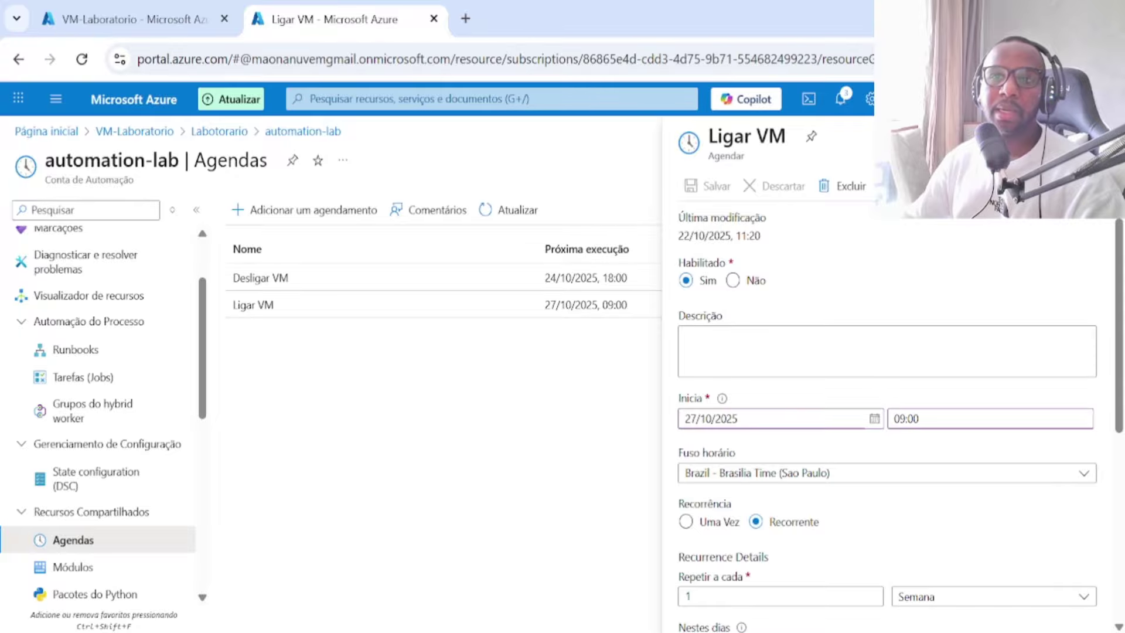
left_click(1100, 136)
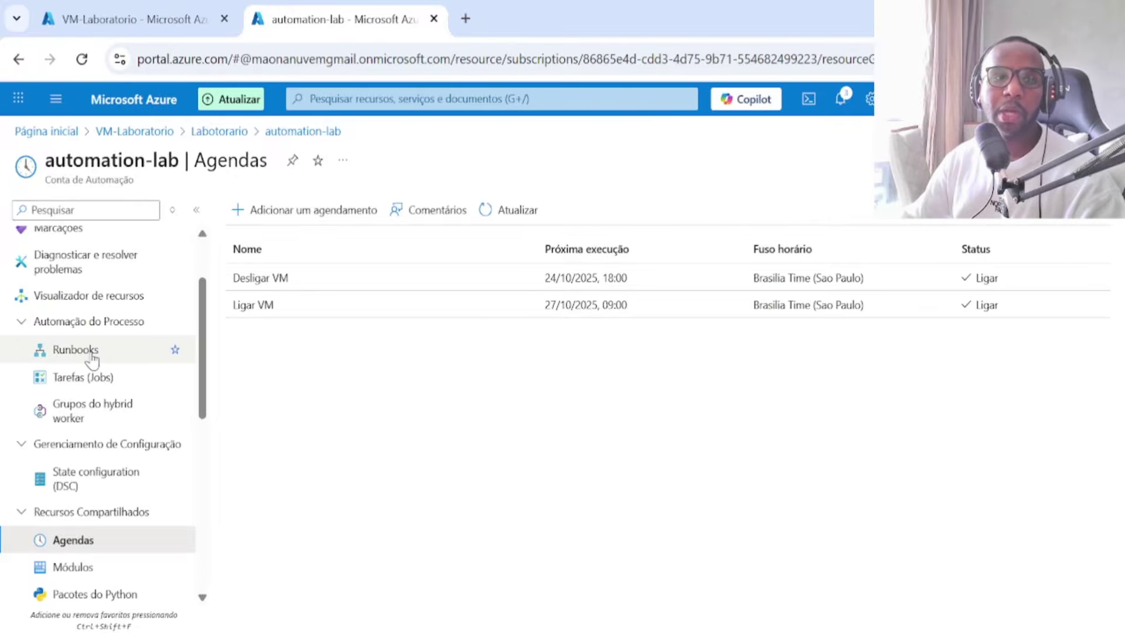
Step: Go to automation-lab's Runbooks page and start creating a new runbook
left_click(75, 349)
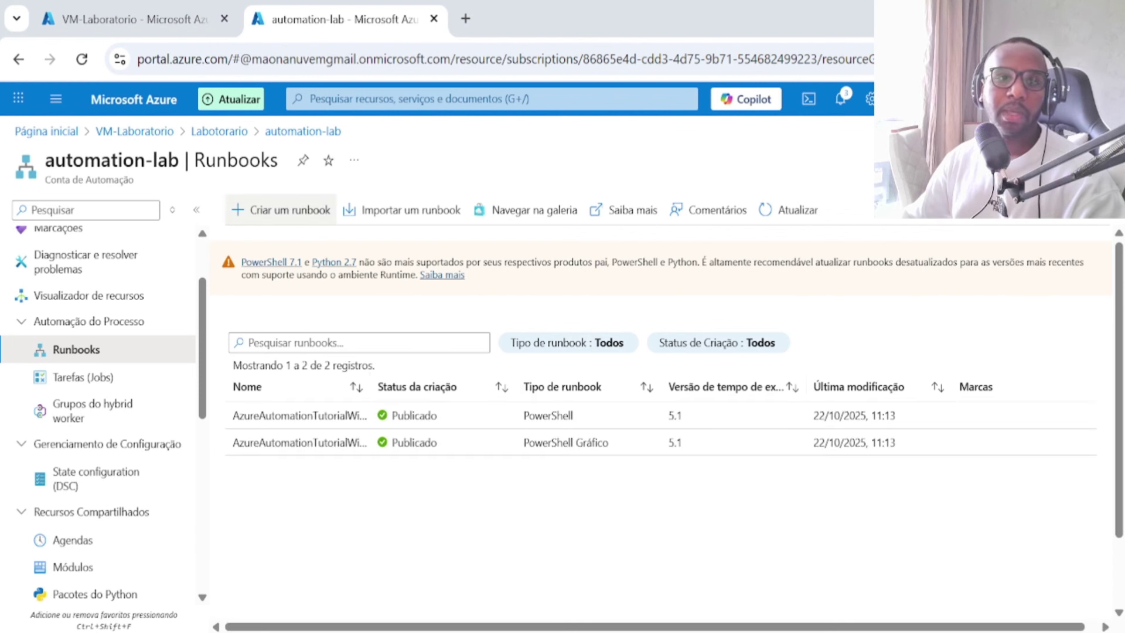
left_click(312, 216)
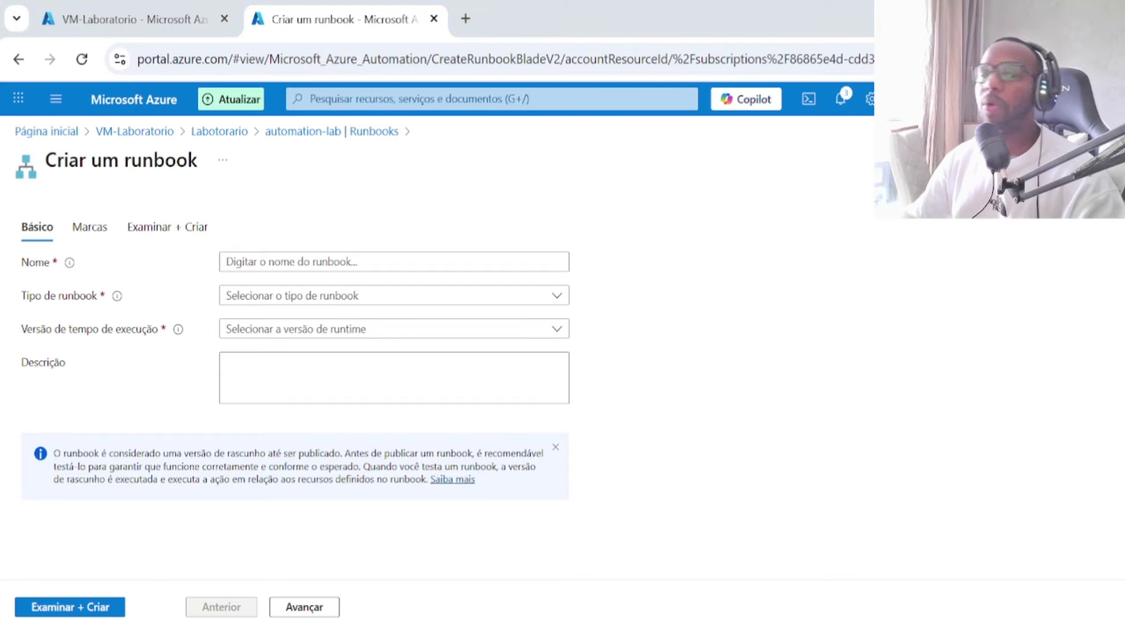
Step: Name the runbook LigarDesligarVM, type PowerShell, runtime 7.2, with description 'Desligar e ligar VM'
left_click(423, 260)
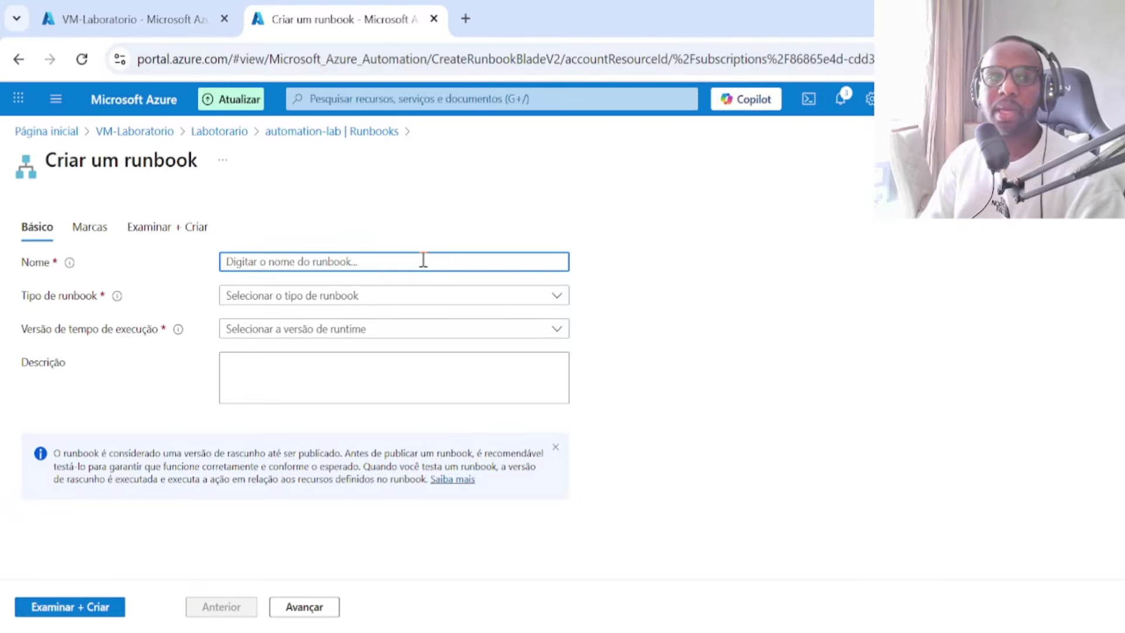
type("ligar")
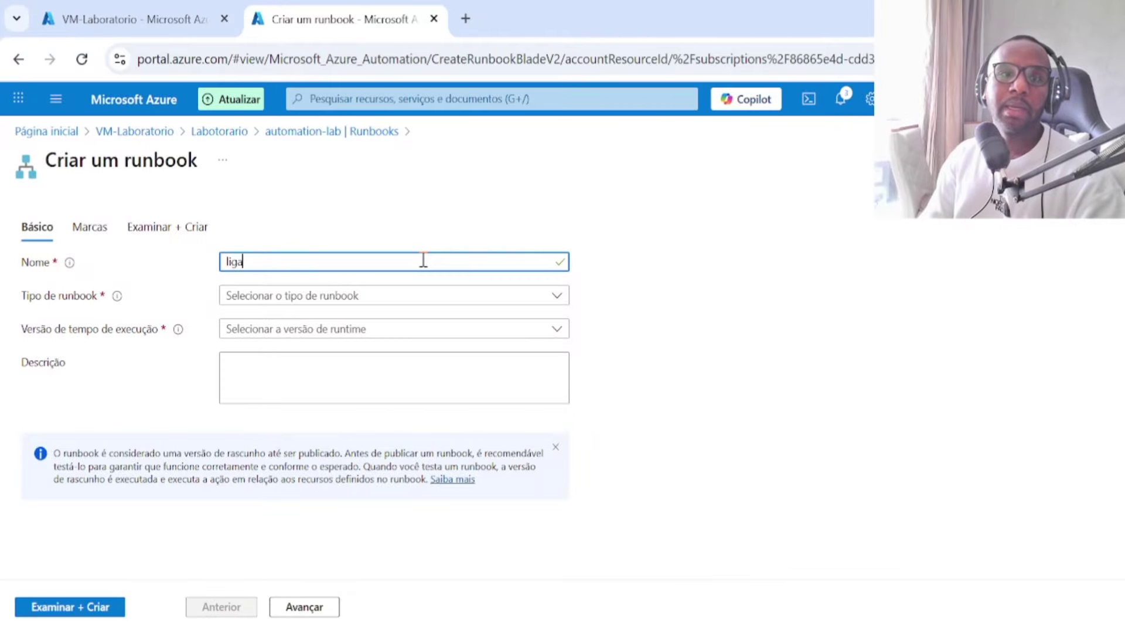
key("BackSpace")
key("BackSpace")
key("BackSpace")
key("BackSpace")
key("BackSpace")
type("L")
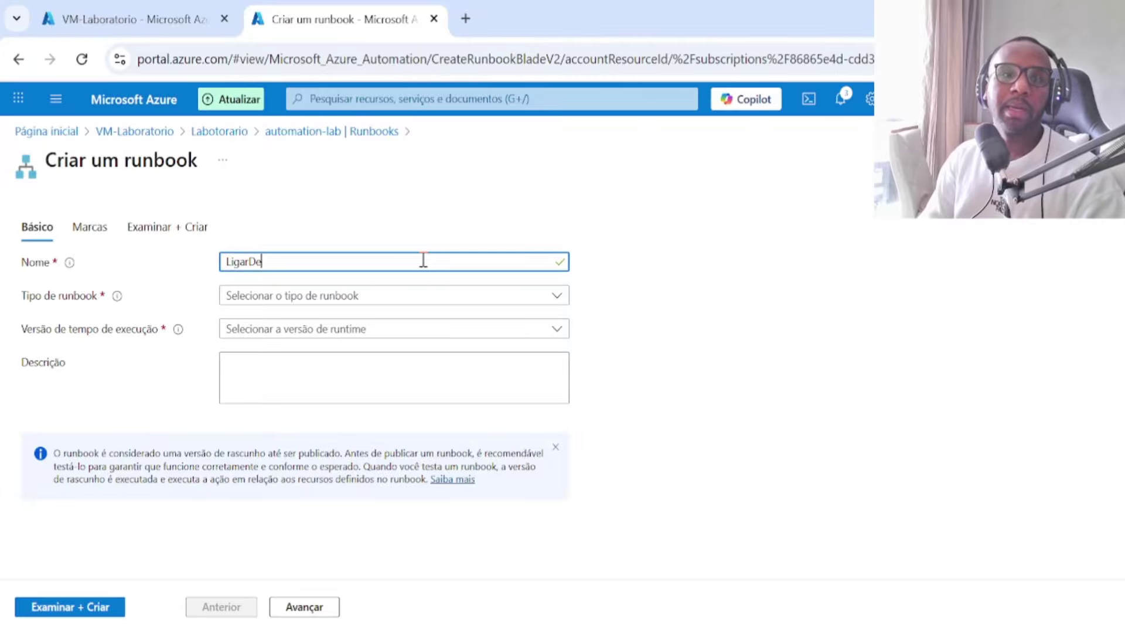
type("igarDesligarVM")
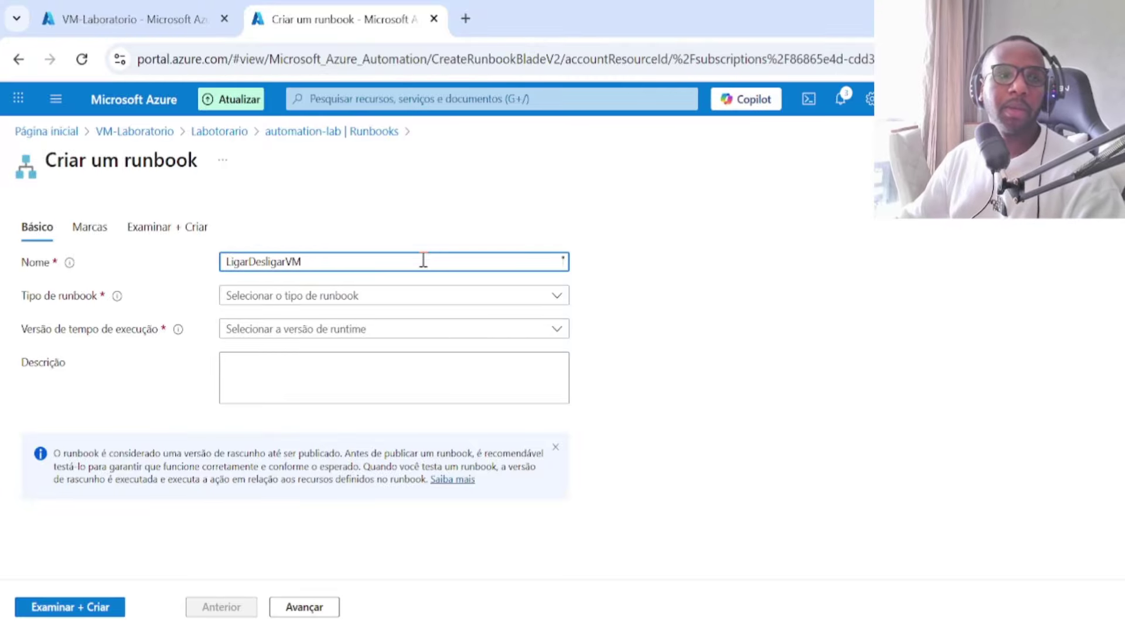
left_click(381, 296)
left_click(342, 321)
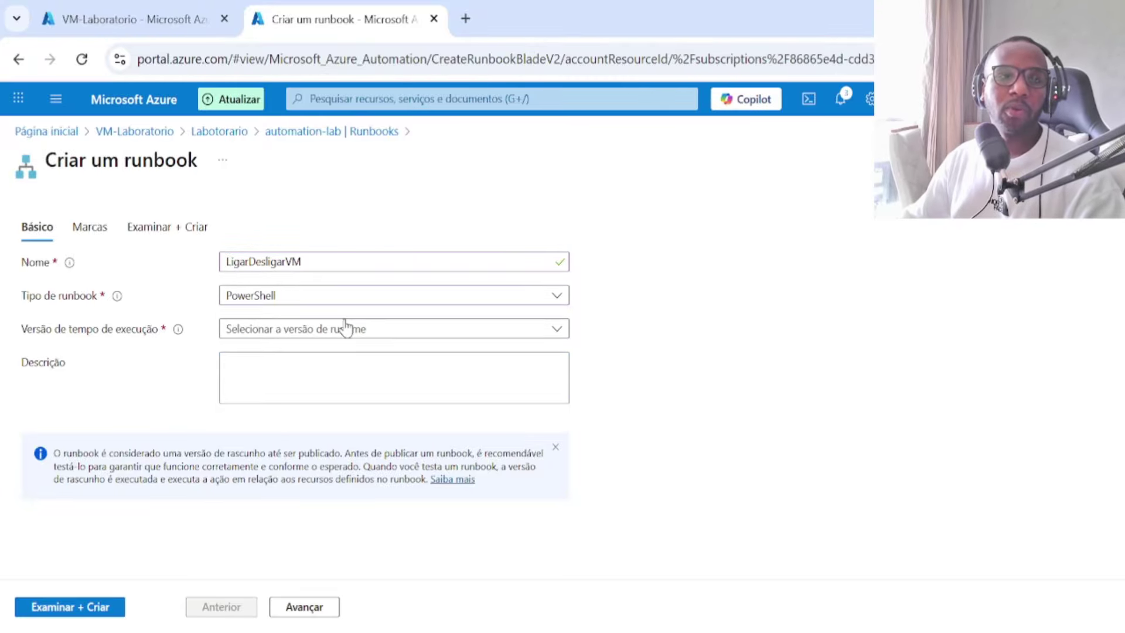
left_click(344, 332)
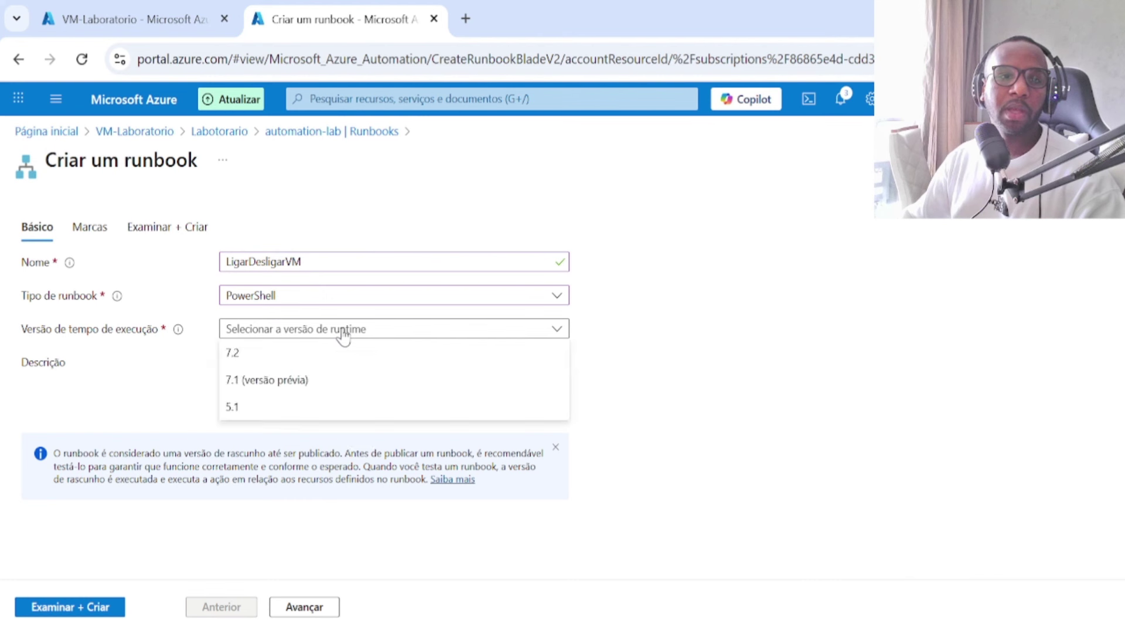
left_click(311, 354)
scroll(319, 355, "down", 1)
left_click(308, 357)
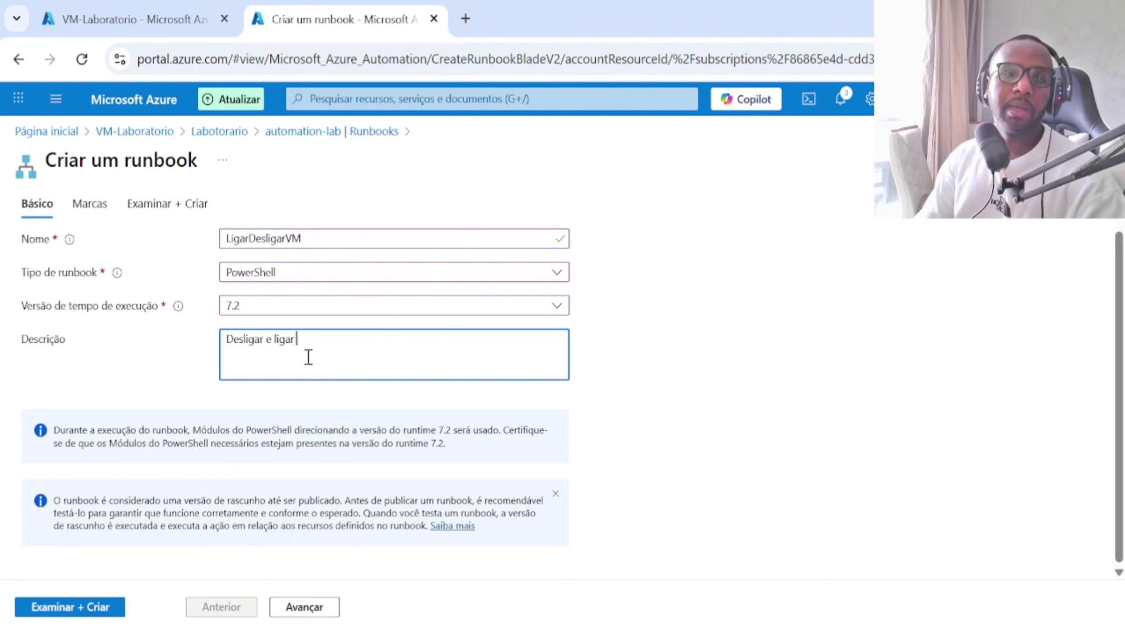
Step: Move through Tags and Review + Create, then create the LigarDesligarVM runbook
left_click(303, 608)
left_click(103, 611)
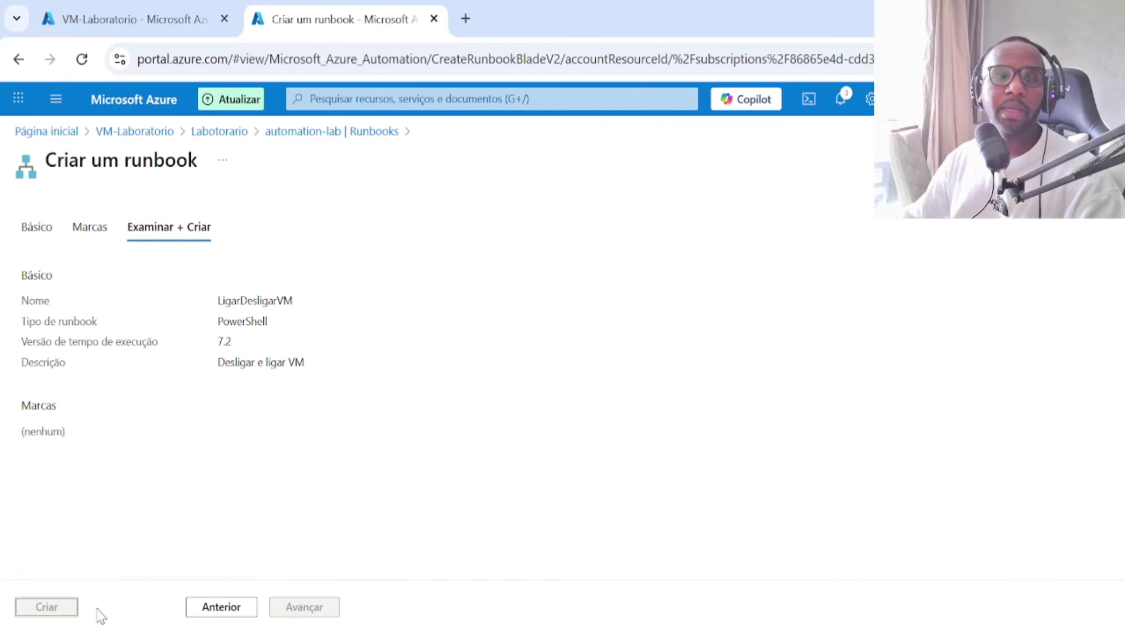
left_click(51, 611)
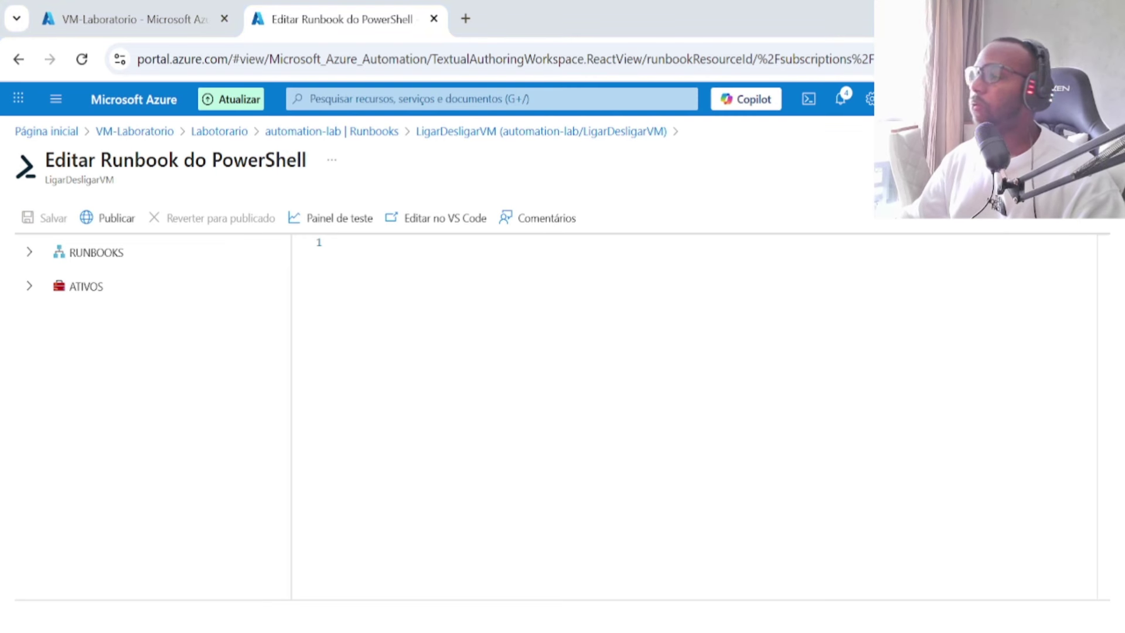
Step: Paste the start/stop VM script and review its Action, ResourceGroupName and VMName parameters
type("param(     [Parameter(Mandatory=$true)]     [ValidateSet(\"start\", \"stop\")]     [string]$Action,      [Parameter(Mandatory=$true)]     [string]$ResourceGroupName,      [Parameter(Mandatory=$true)]     [string]$VMName )  # Autentica na conta do Azure Connect-AzAccount -Identity  if ($Action -eq \"start\") {     Start-AzVM -ResourceGroupName $ResourceGroupName -Name $VMName     Write-Output \"✅ VM $VMName iniciada com sucesso!\" } elseif ($Action -eq \"stop\") {     Stop-AzVM -ResourceGroupName $ResourceGroupName -Name $VMName -Force     Write-Output \"🔴 VM $VMName desligada com sucesso!\" }")
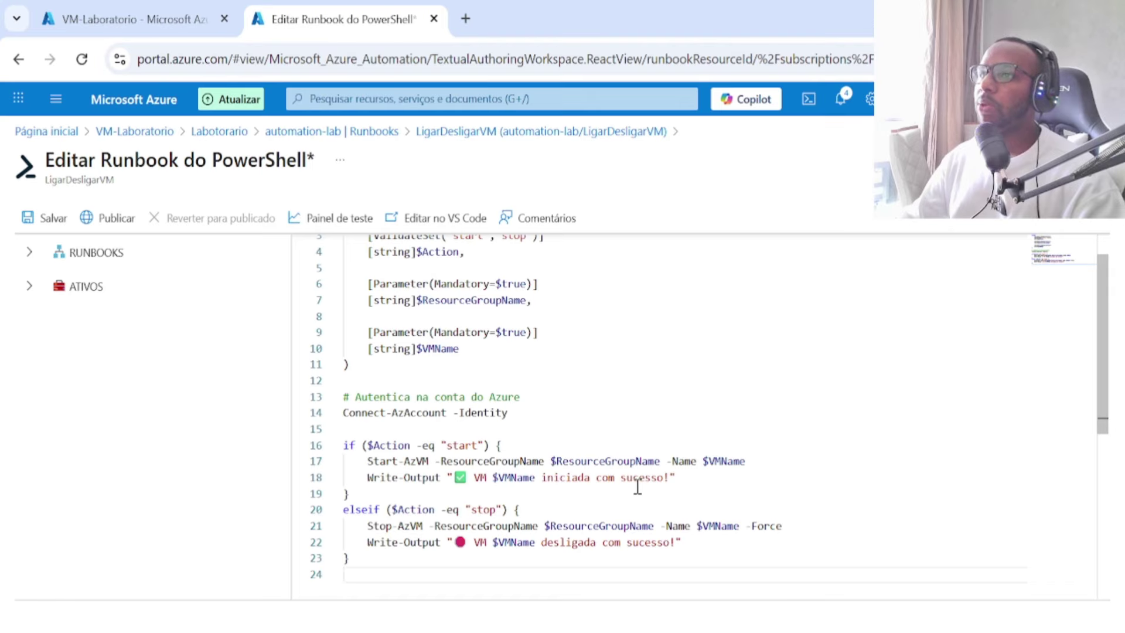
scroll(637, 486, "up", 1)
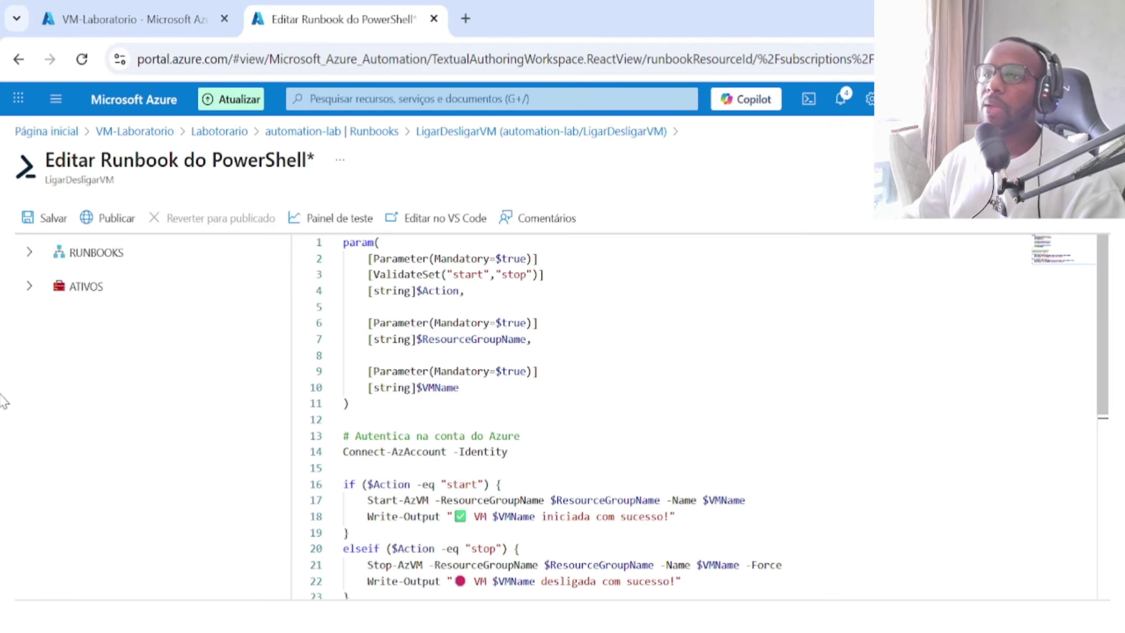
left_click(469, 274)
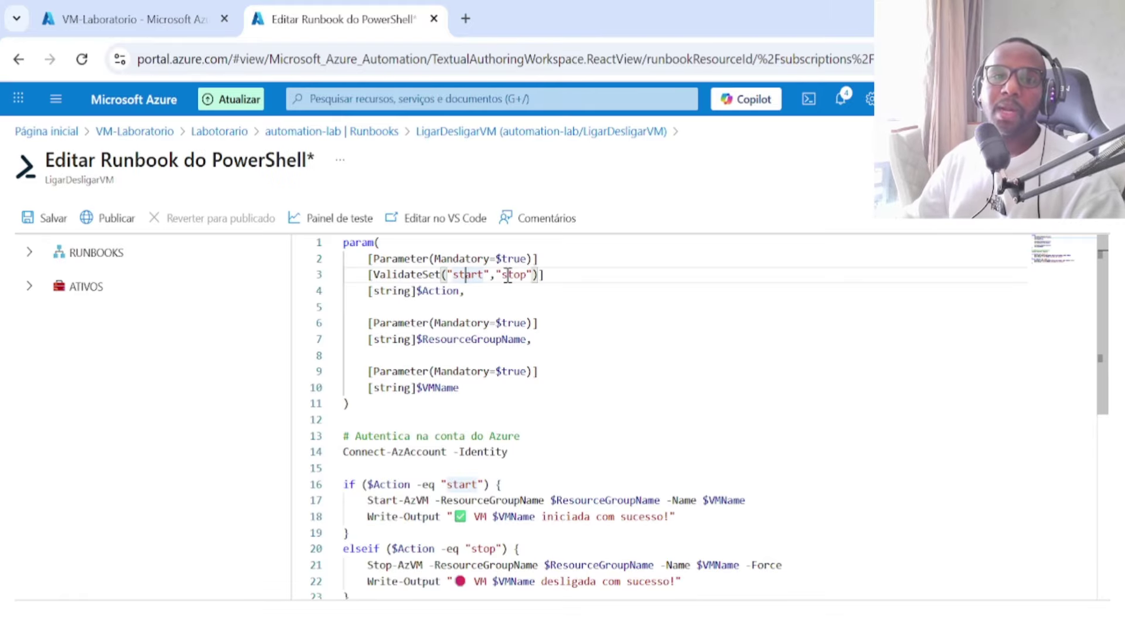
left_click(514, 274)
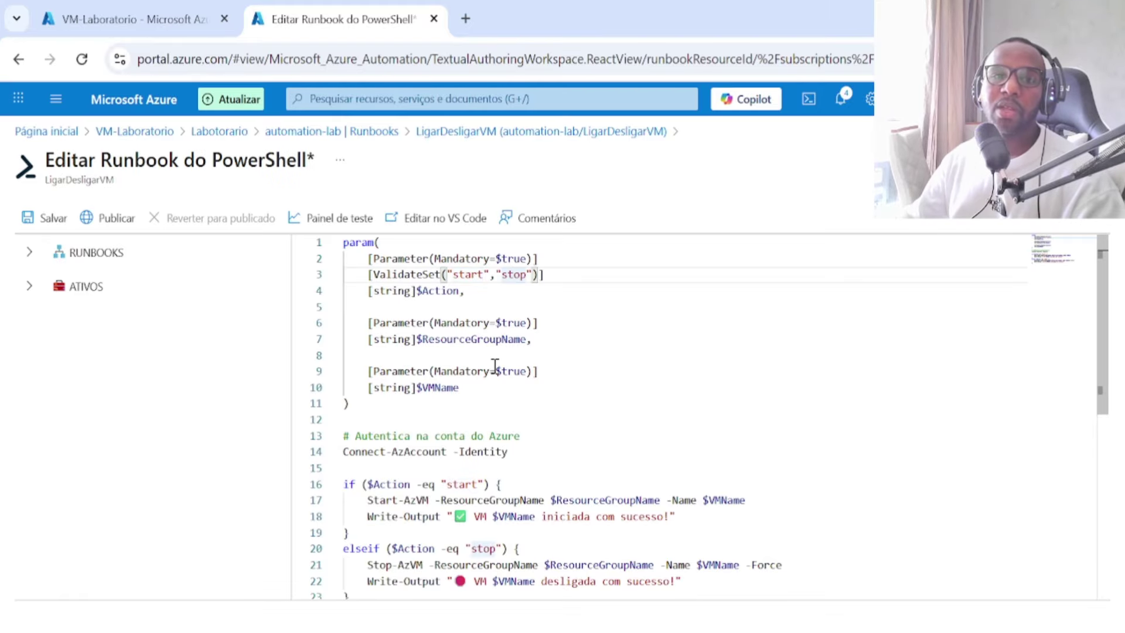
left_click(448, 340)
left_click(441, 388)
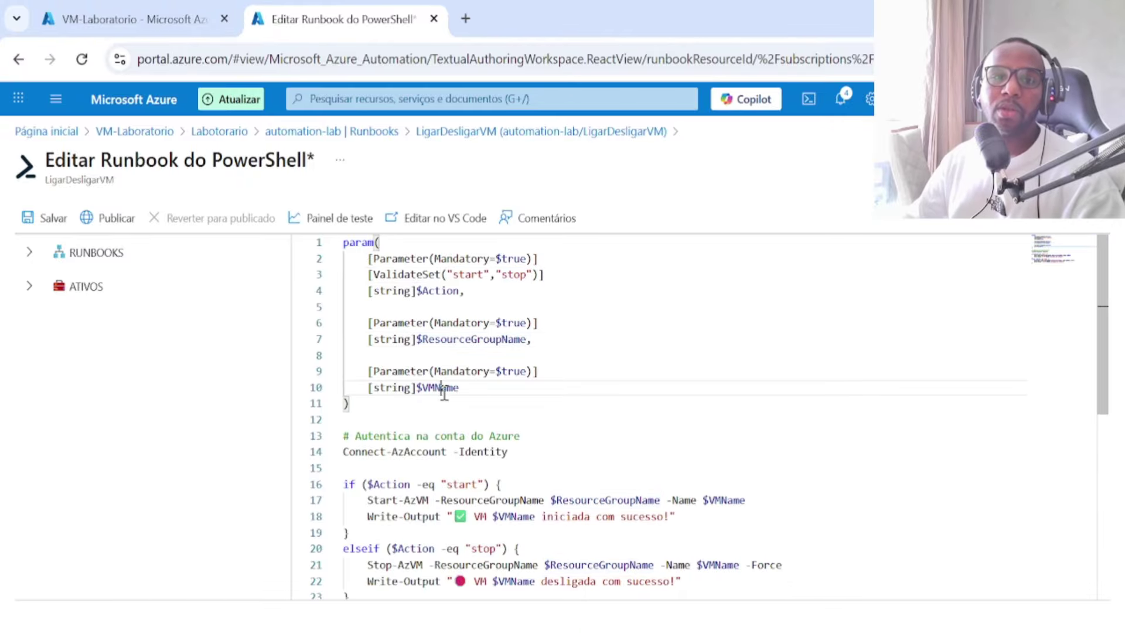
scroll(442, 389, "down", 1)
scroll(445, 375, "up", 1)
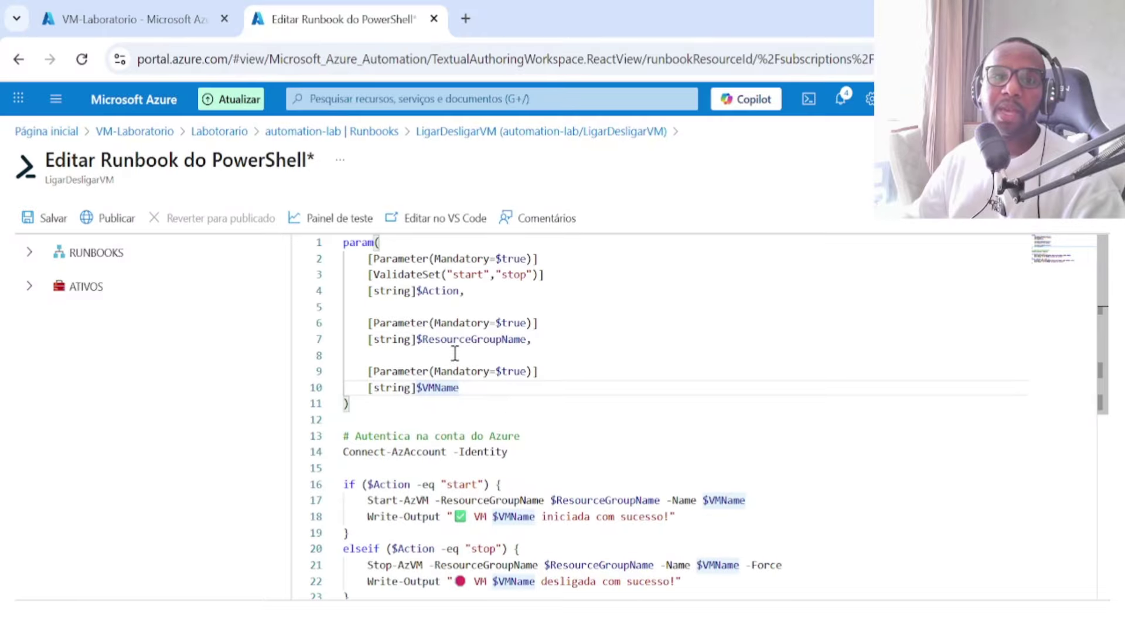
left_click(438, 291)
left_click(495, 274)
left_click(522, 275)
scroll(519, 354, "down", 2)
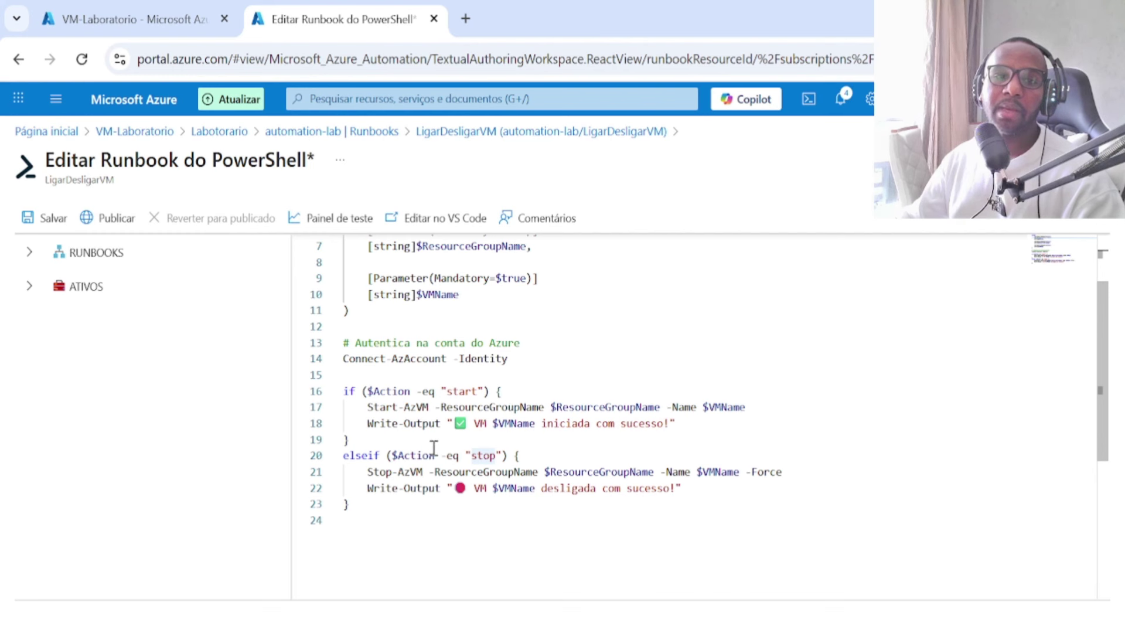
left_click(483, 454)
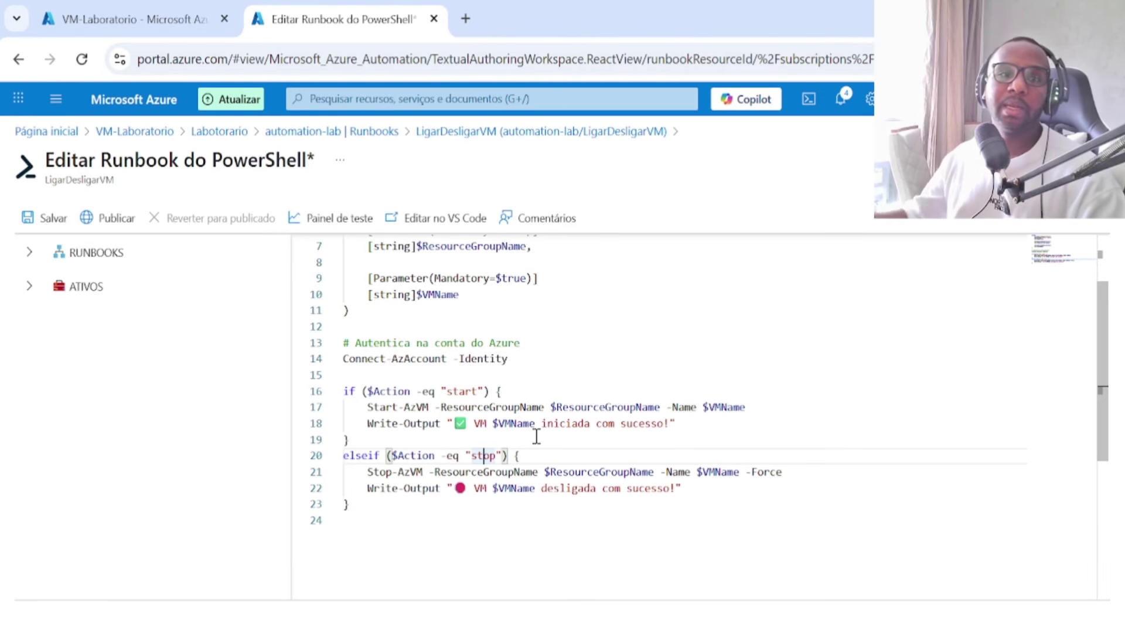
scroll(536, 433, "up", 2)
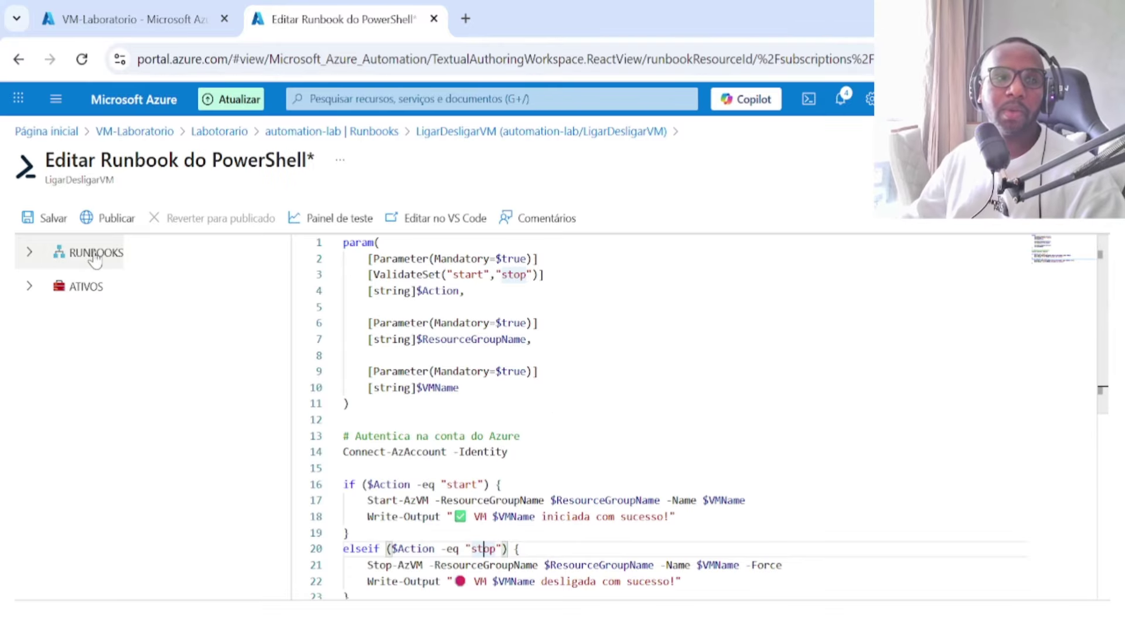
Step: Save the runbook script and publish it, confirming with Sim
left_click(52, 222)
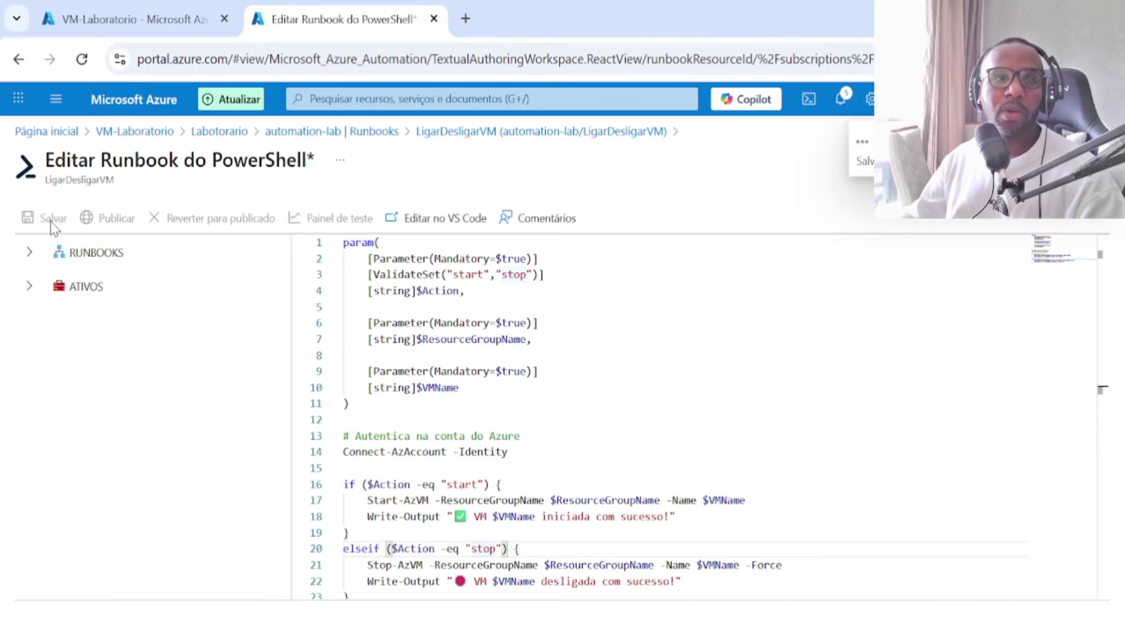
left_click(97, 227)
left_click(579, 466)
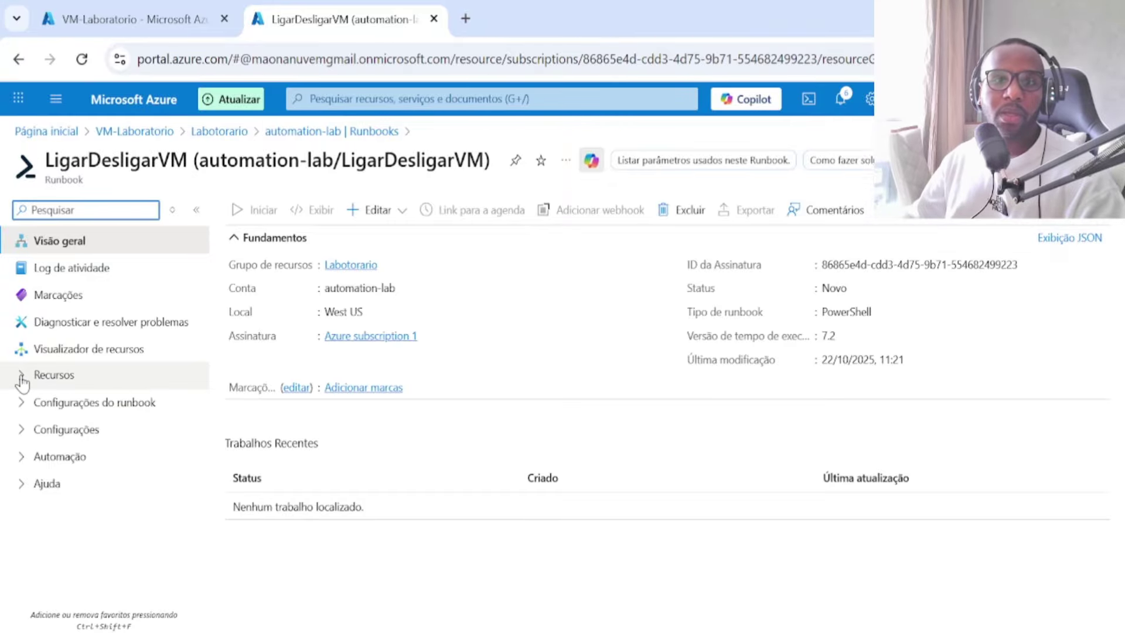
Step: Open the LigarDesligarVM runbook's Agendas page under Recursos
left_click(937, 222)
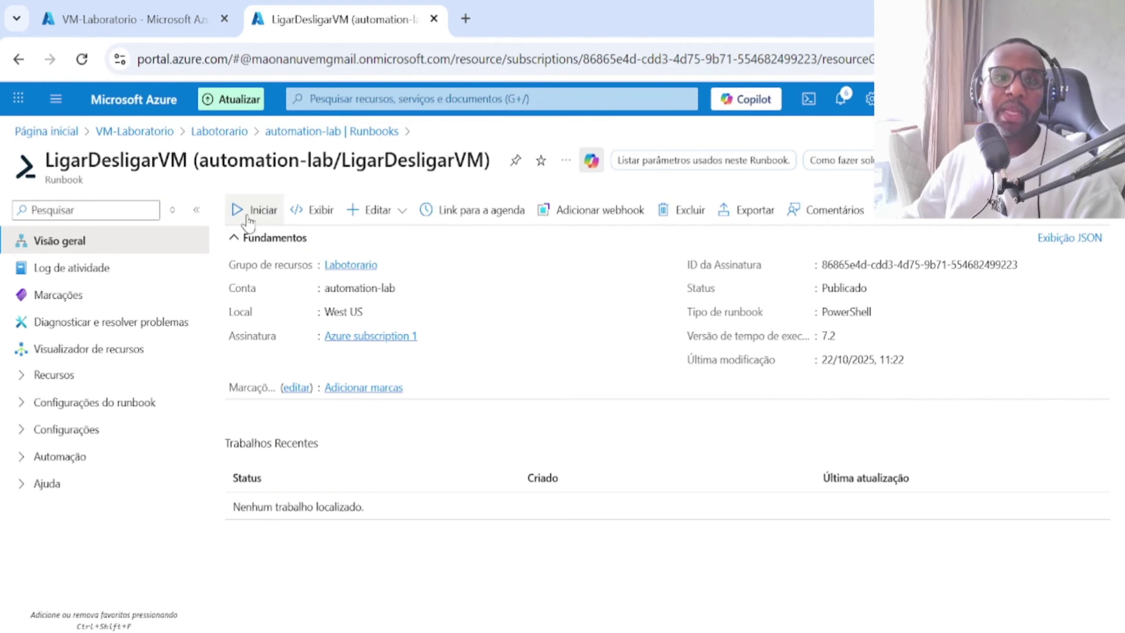
left_click(18, 378)
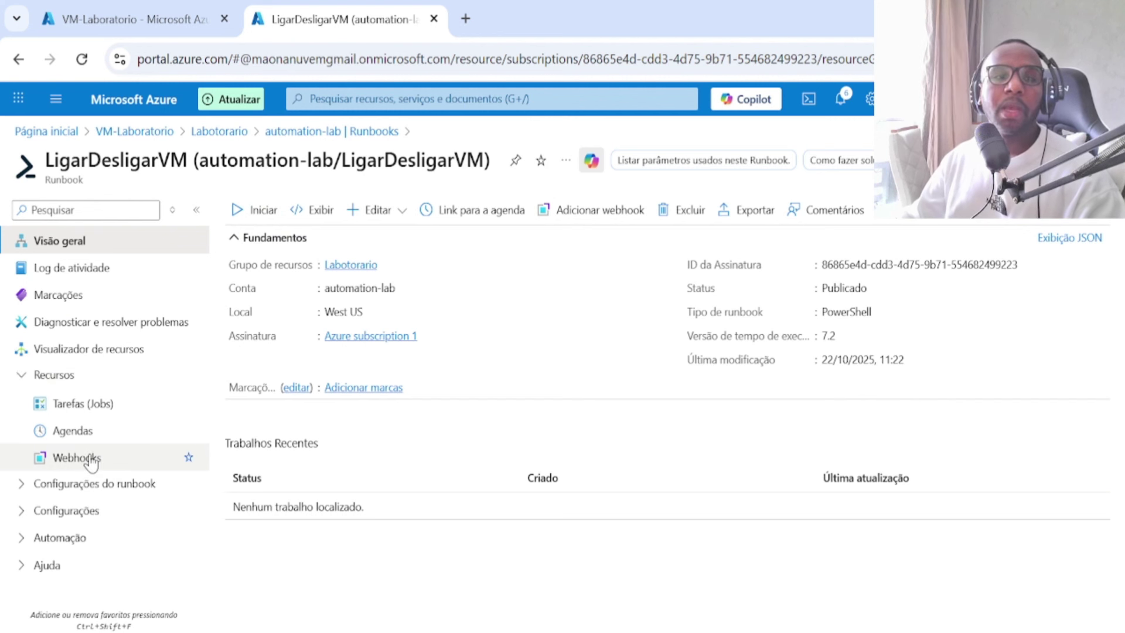
left_click(85, 435)
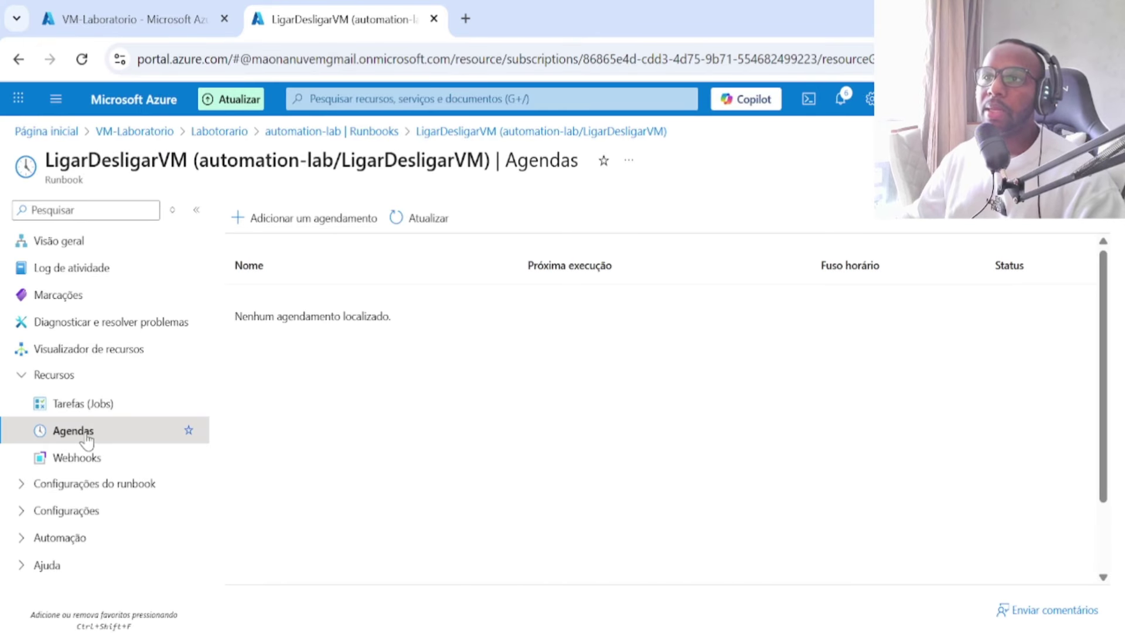
Step: Start linking a schedule to the runbook and choose Desligar VM
left_click(297, 226)
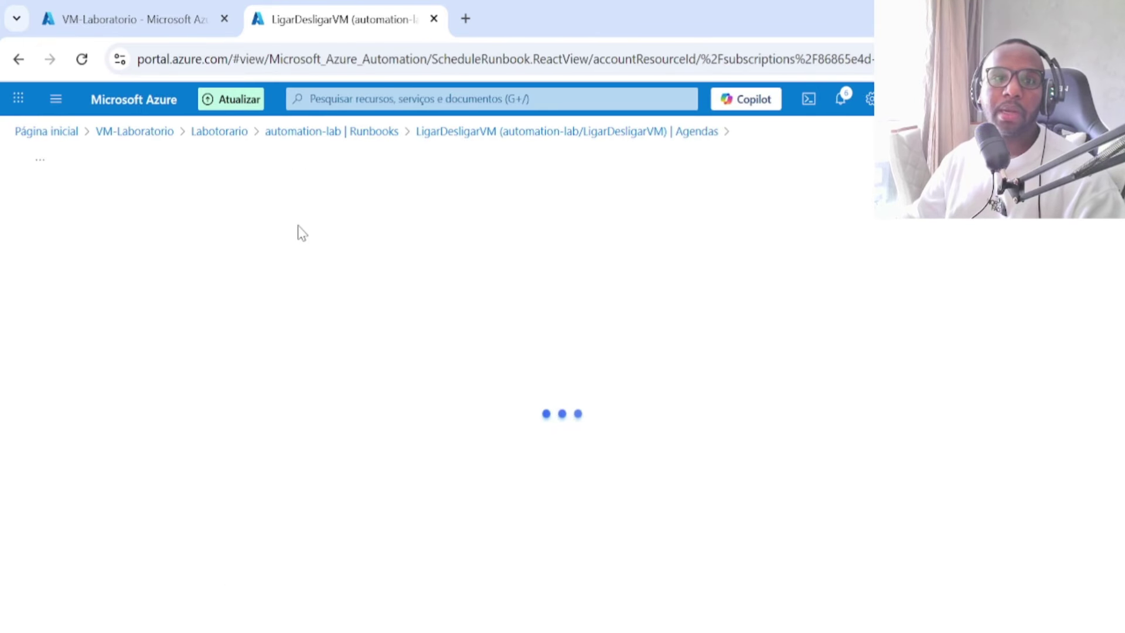
left_click(673, 135)
left_click(351, 220)
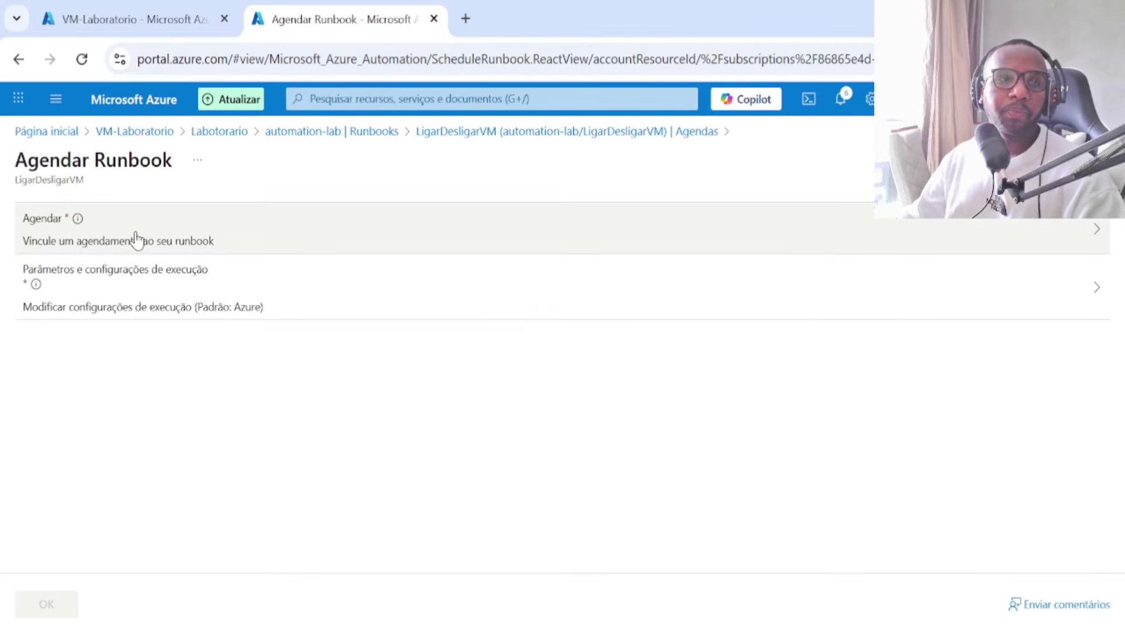
left_click(136, 239)
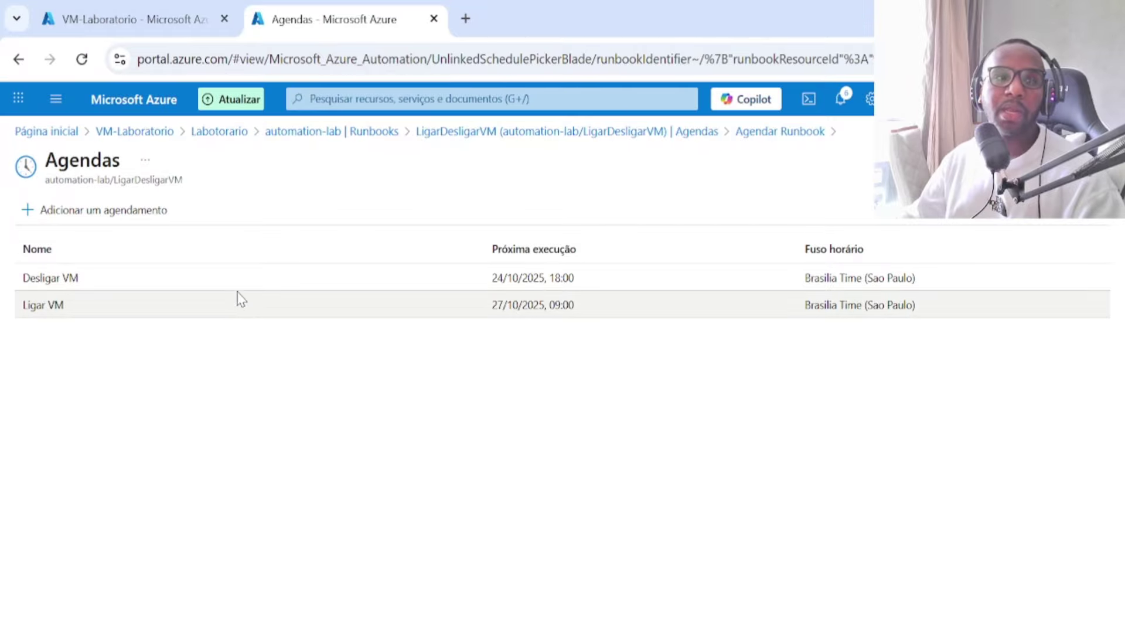
left_click(207, 285)
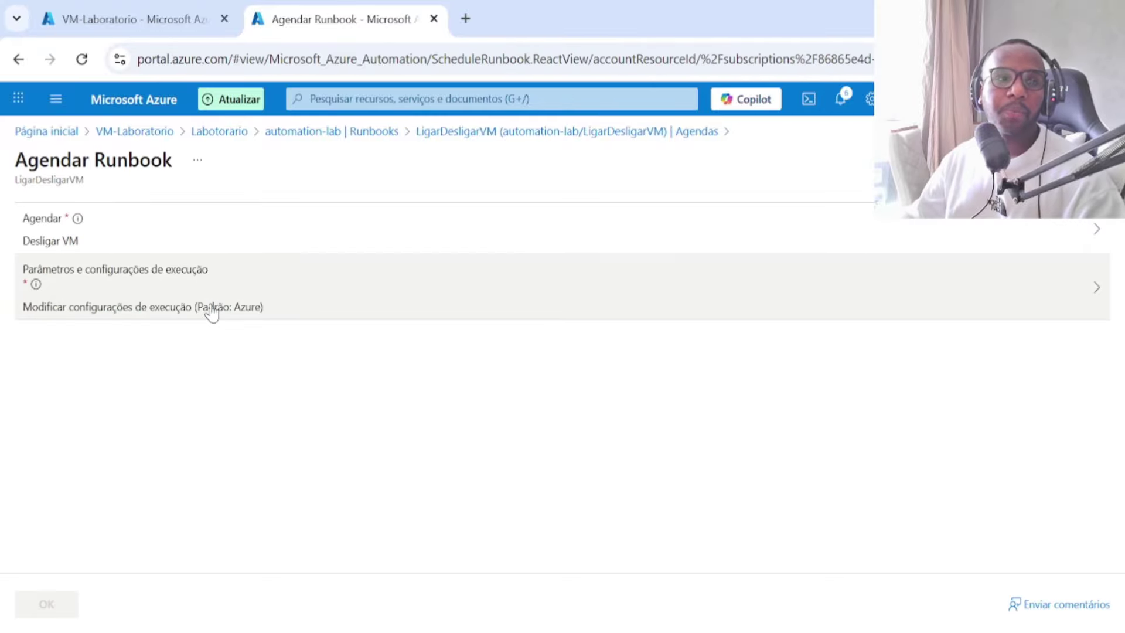
left_click(210, 312)
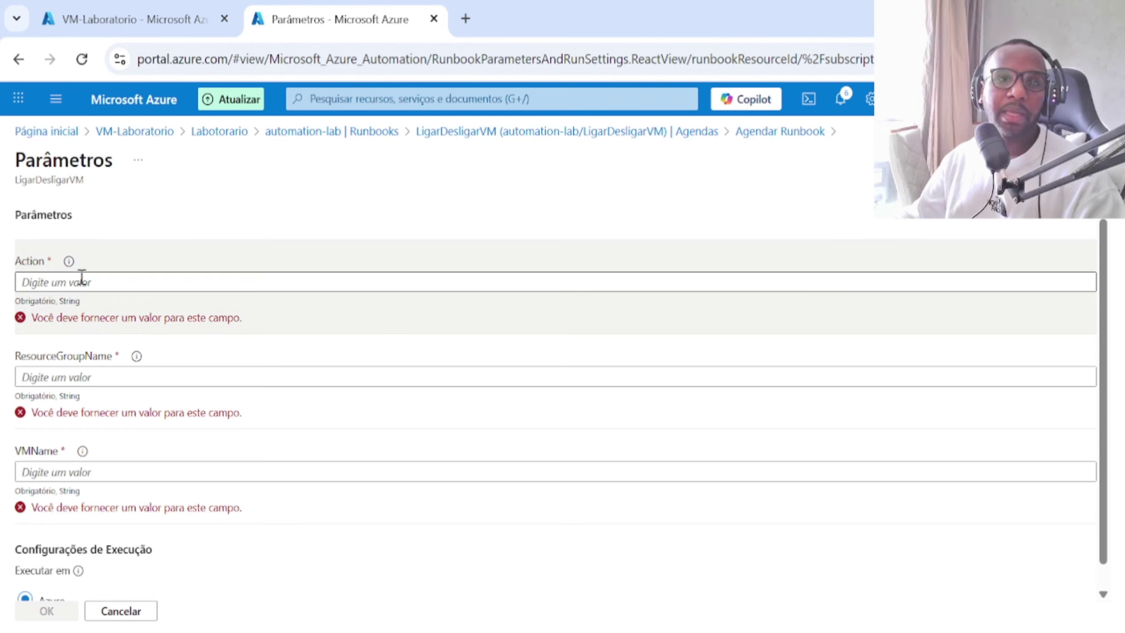
Step: Set Action to 'stop' and VMName to VM-Laboratorio, copied from the VM overview
left_click(82, 277)
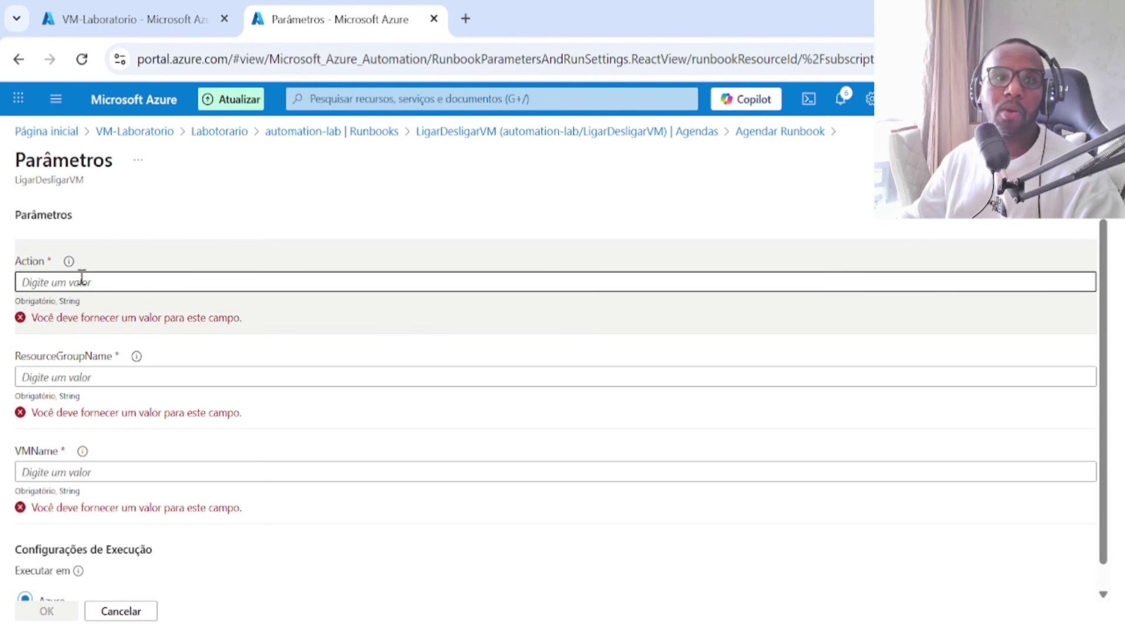
type("stop")
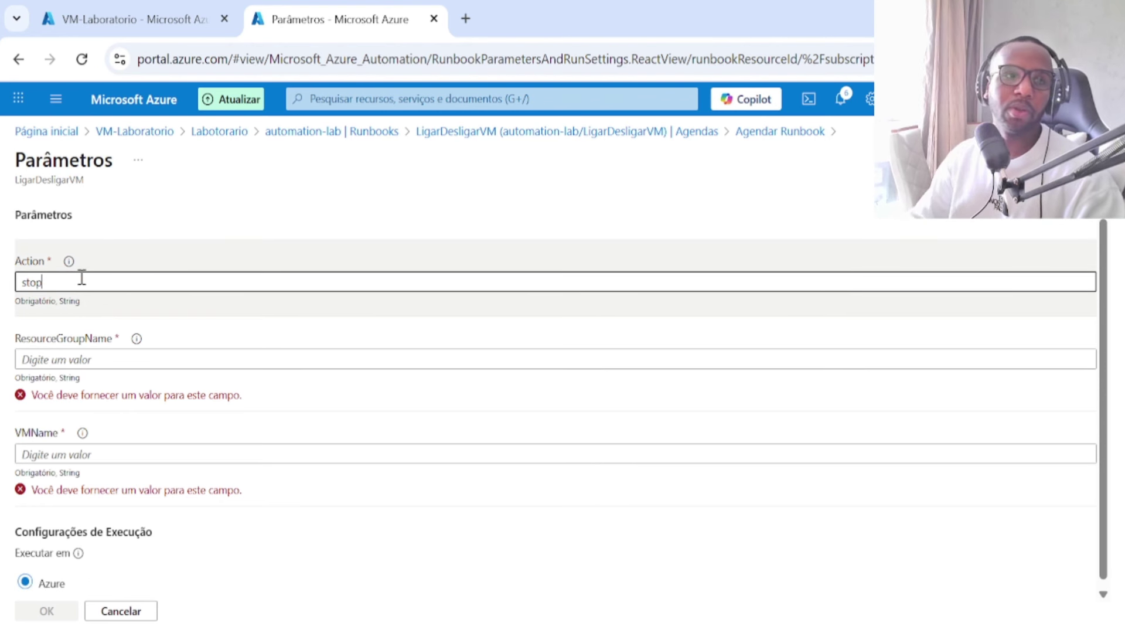
left_click(113, 362)
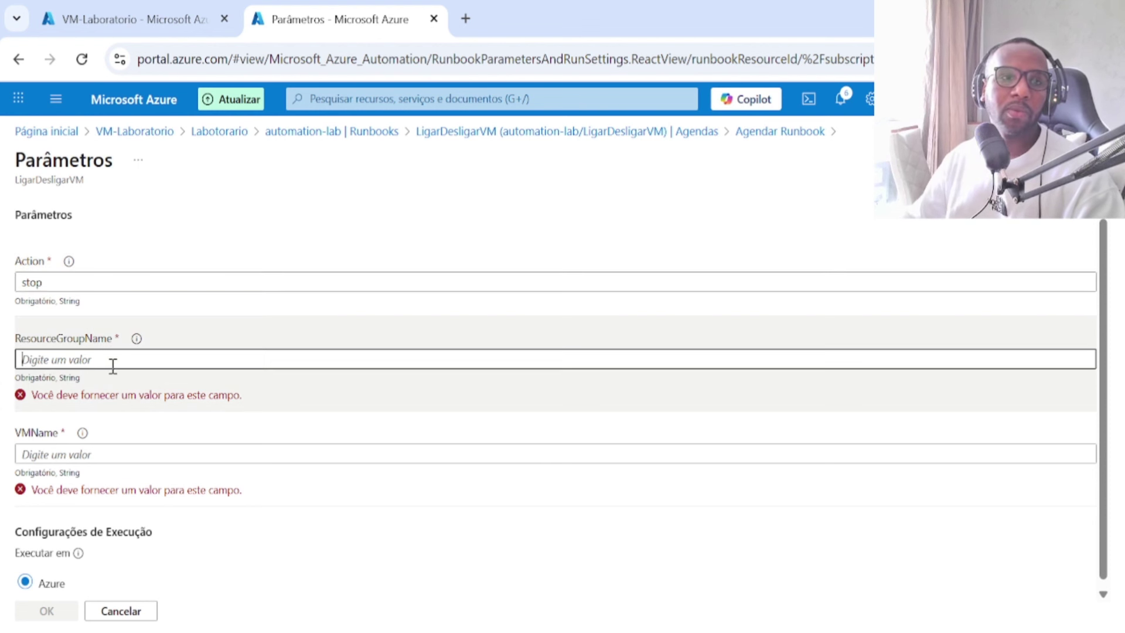
left_click(126, 19)
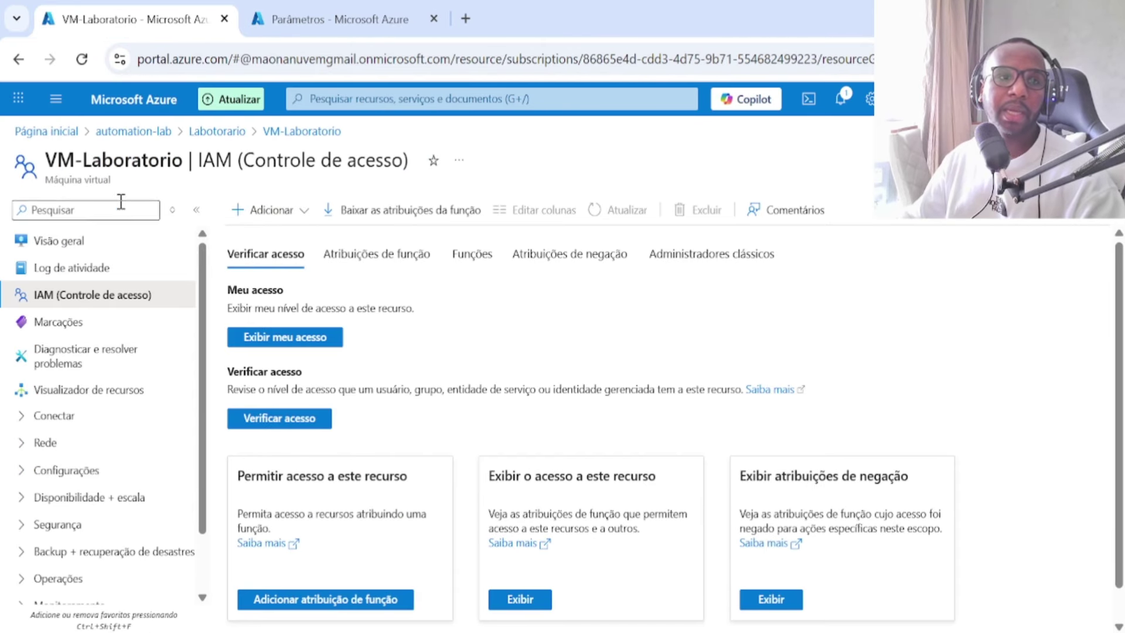
left_click(124, 245)
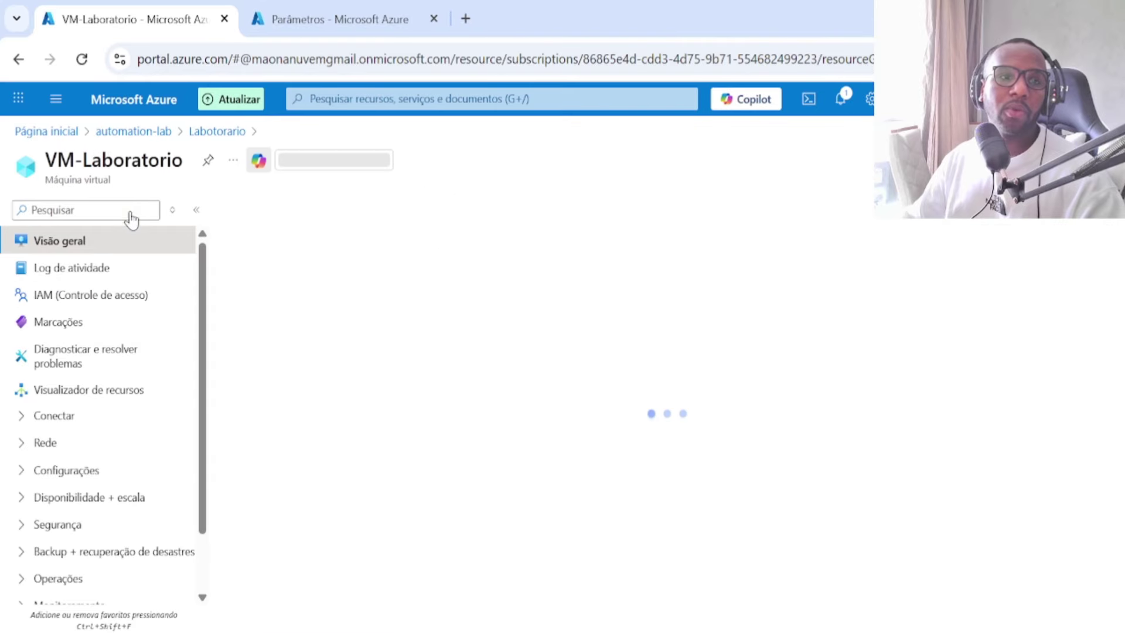
double_click(117, 162)
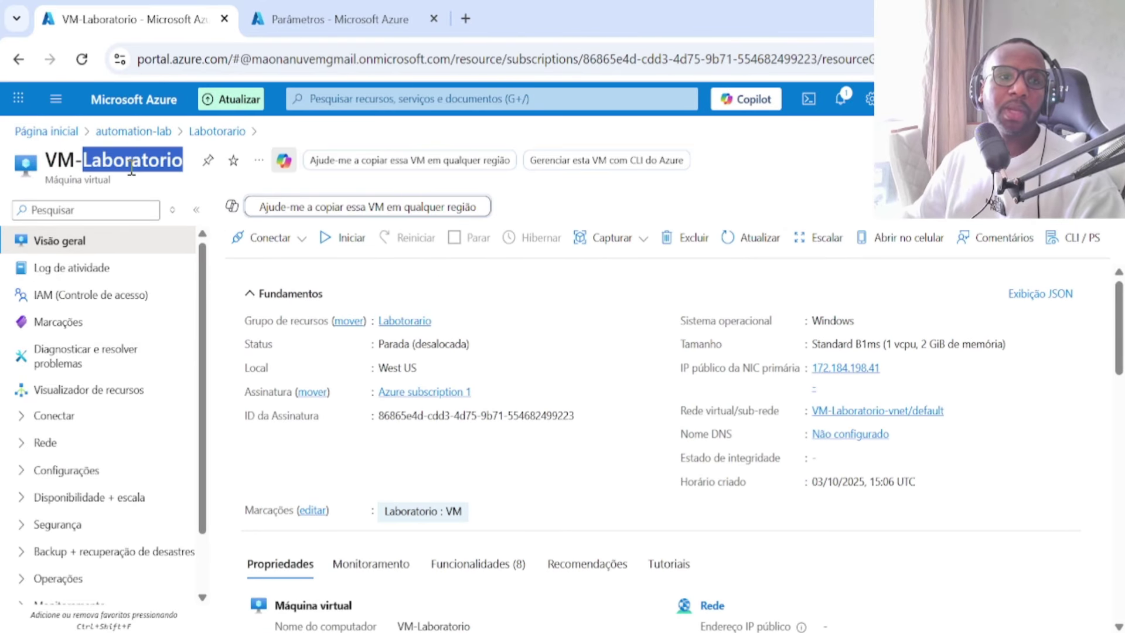
left_click_drag(182, 160, 46, 160)
key("ctrl+c")
left_click(316, 31)
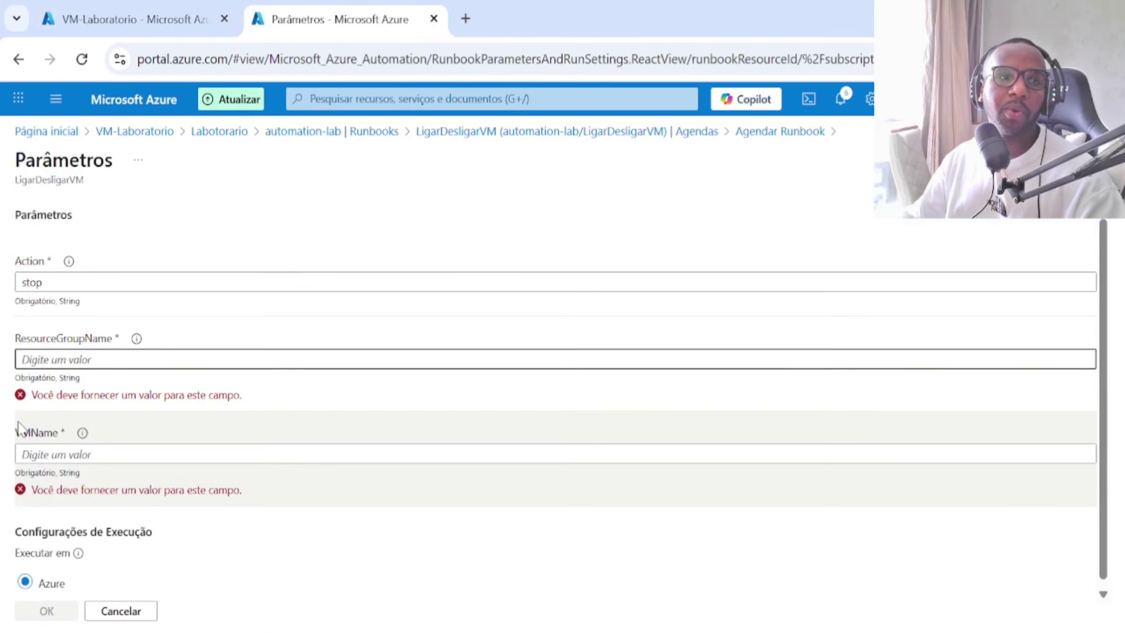
left_click(56, 454)
key("ctrl+v")
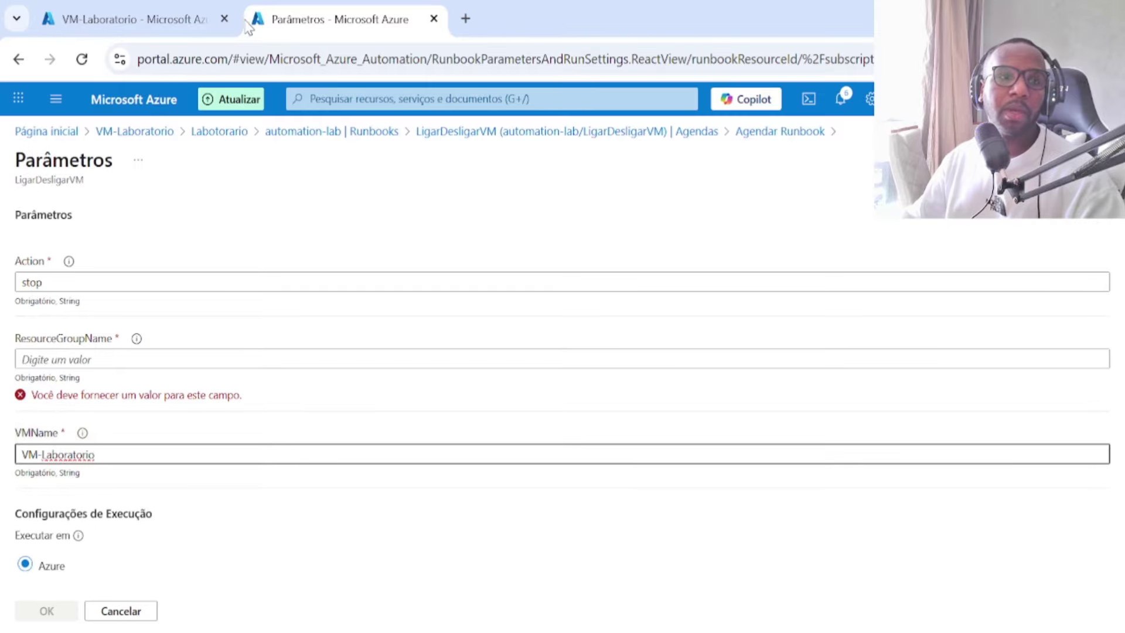
Step: Set ResourceGroupName to Labotorario and confirm linking the Desligar VM schedule
left_click(126, 19)
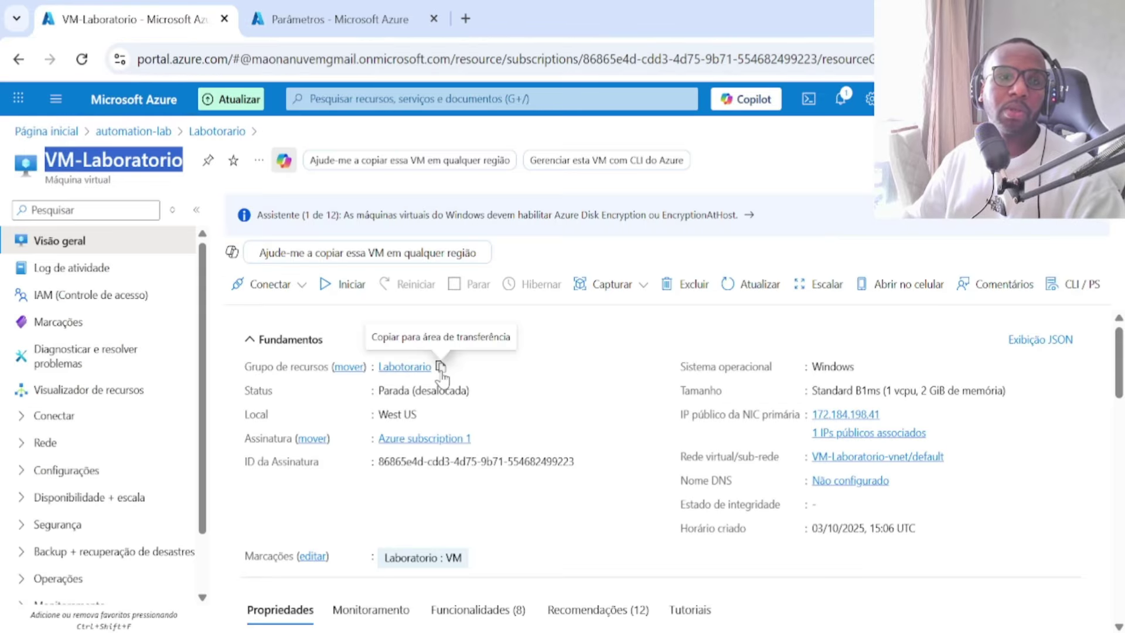
left_click(440, 366)
left_click(310, 7)
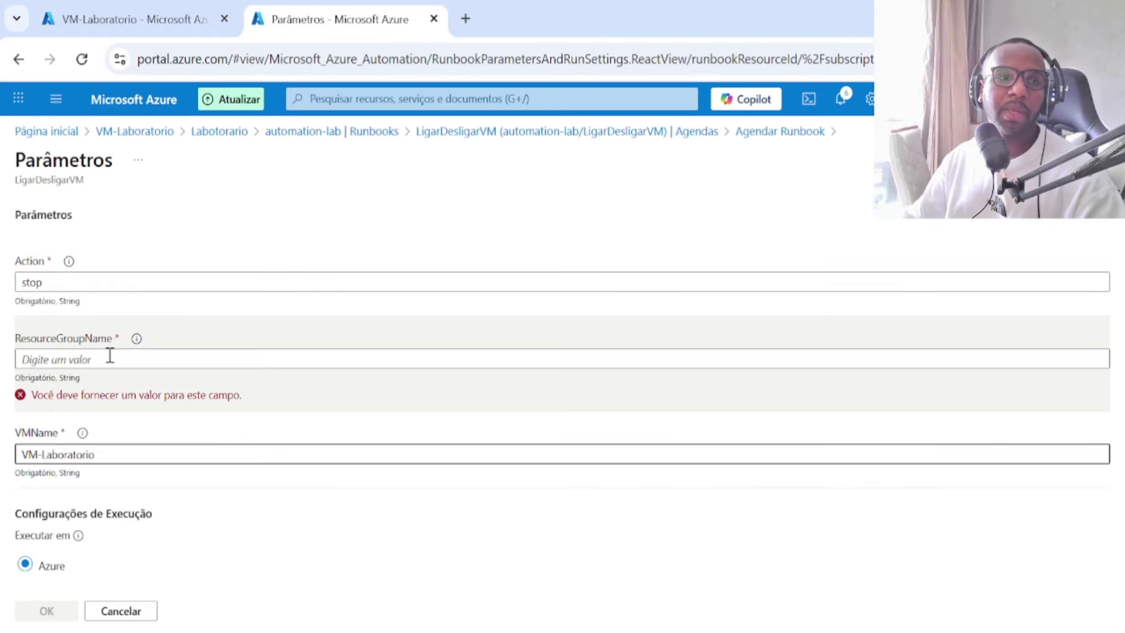
left_click(108, 358)
key("ctrl+v")
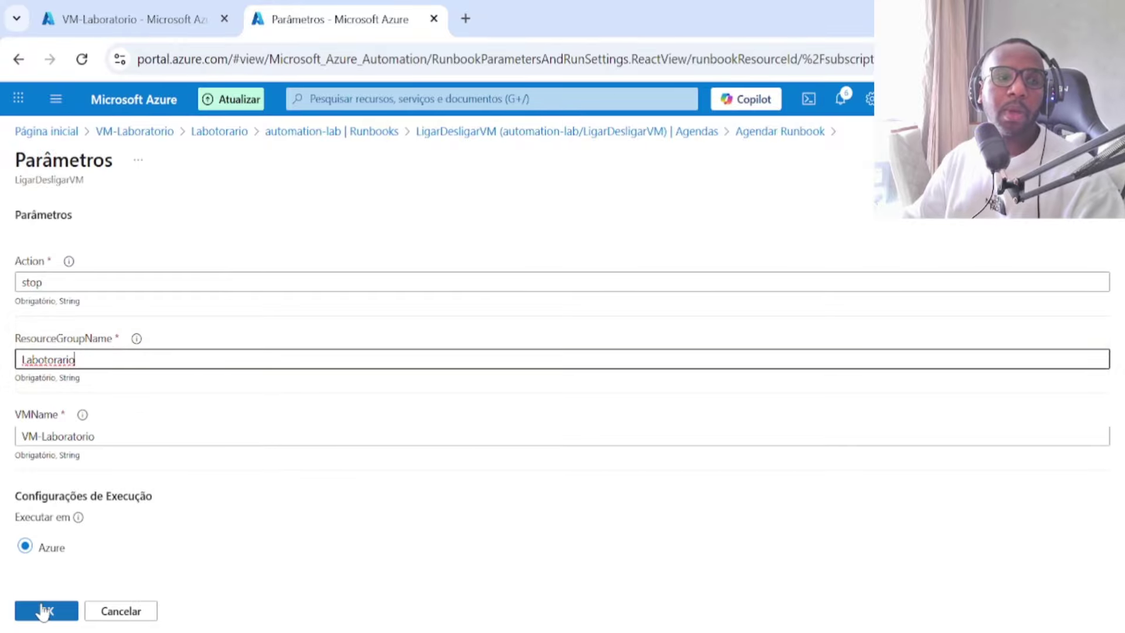
left_click(41, 609)
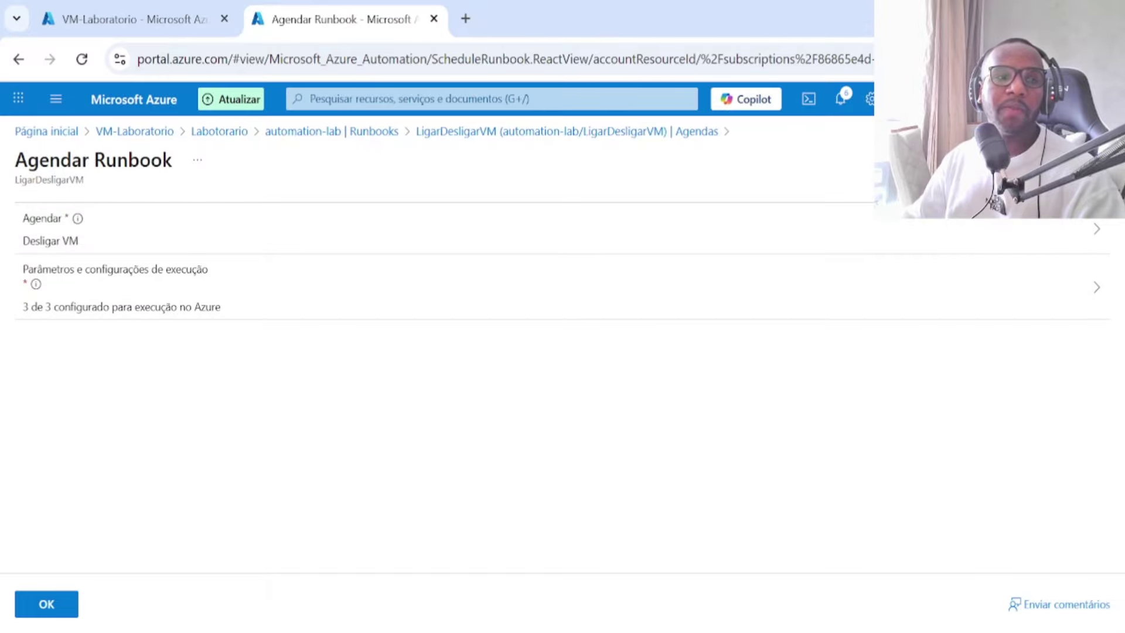
left_click(58, 608)
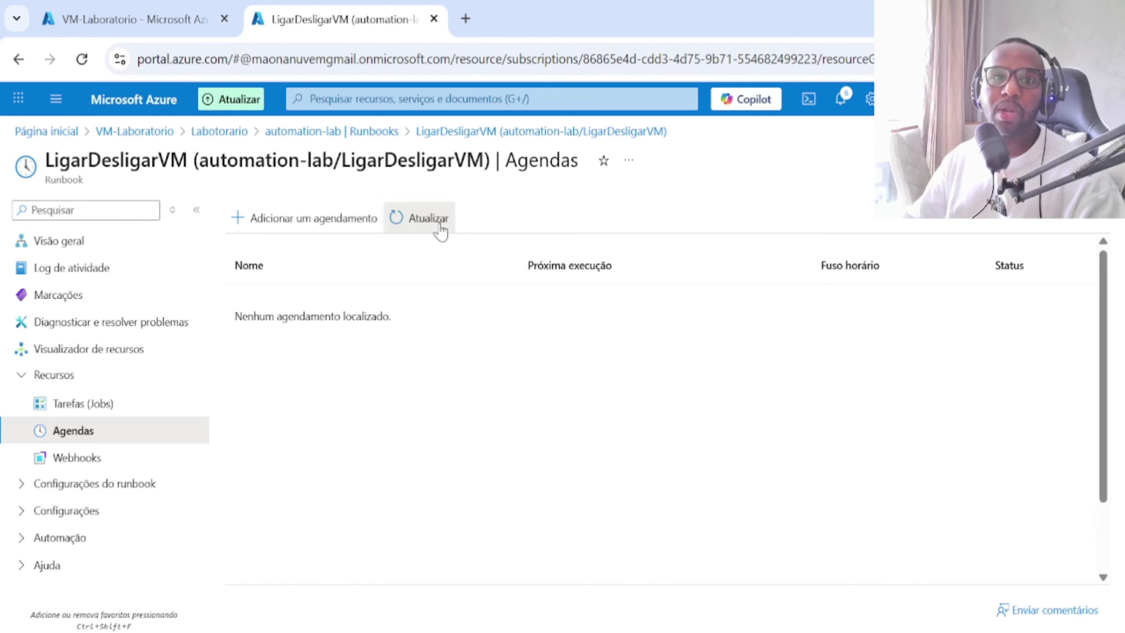
Step: Refresh the runbook's schedules, start another link, and pick the existing Ligar VM schedule
left_click(440, 229)
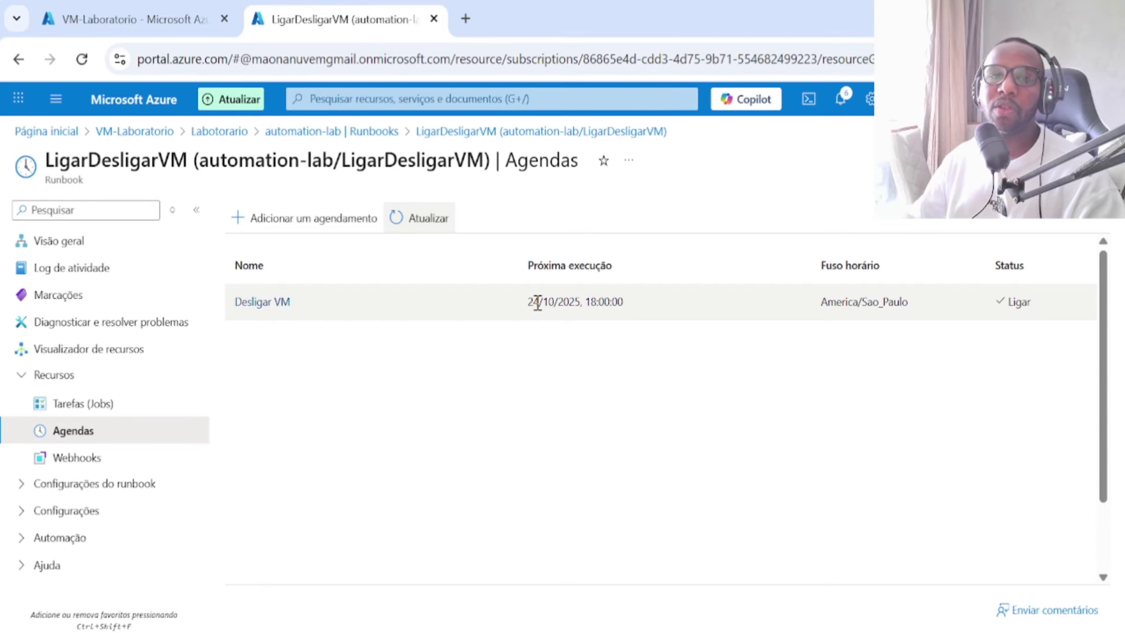
left_click(353, 230)
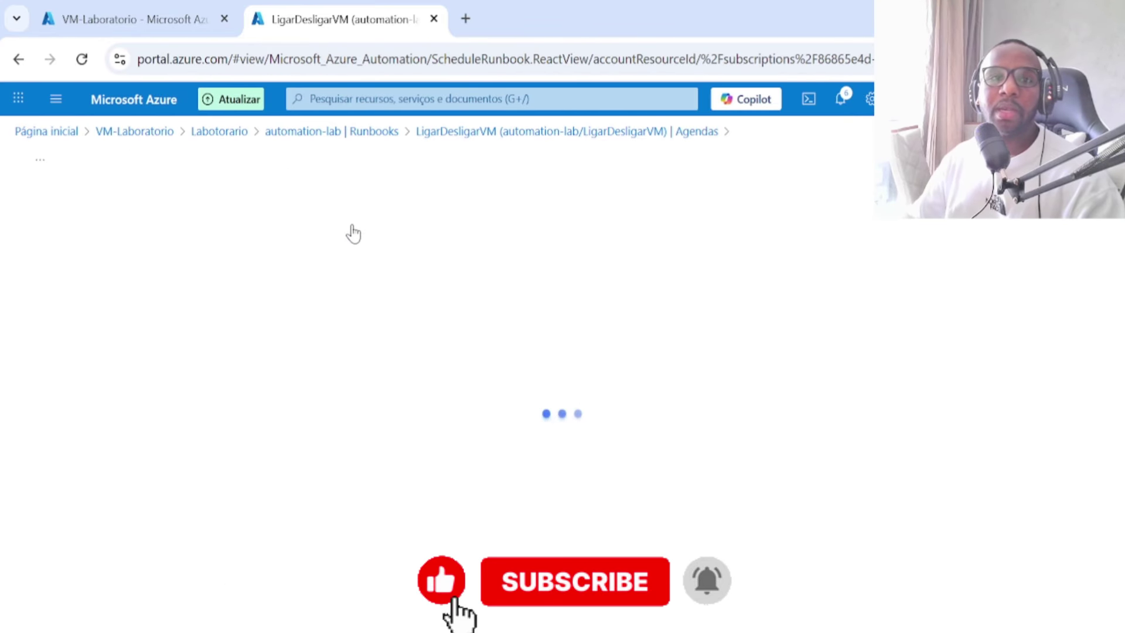
left_click(253, 232)
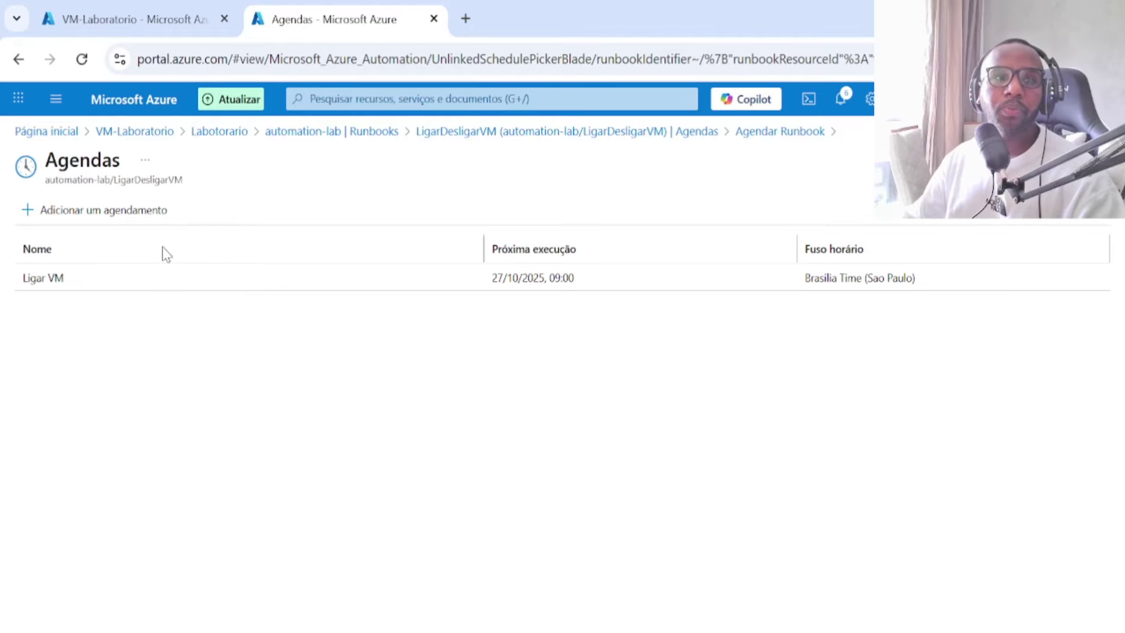
left_click(134, 212)
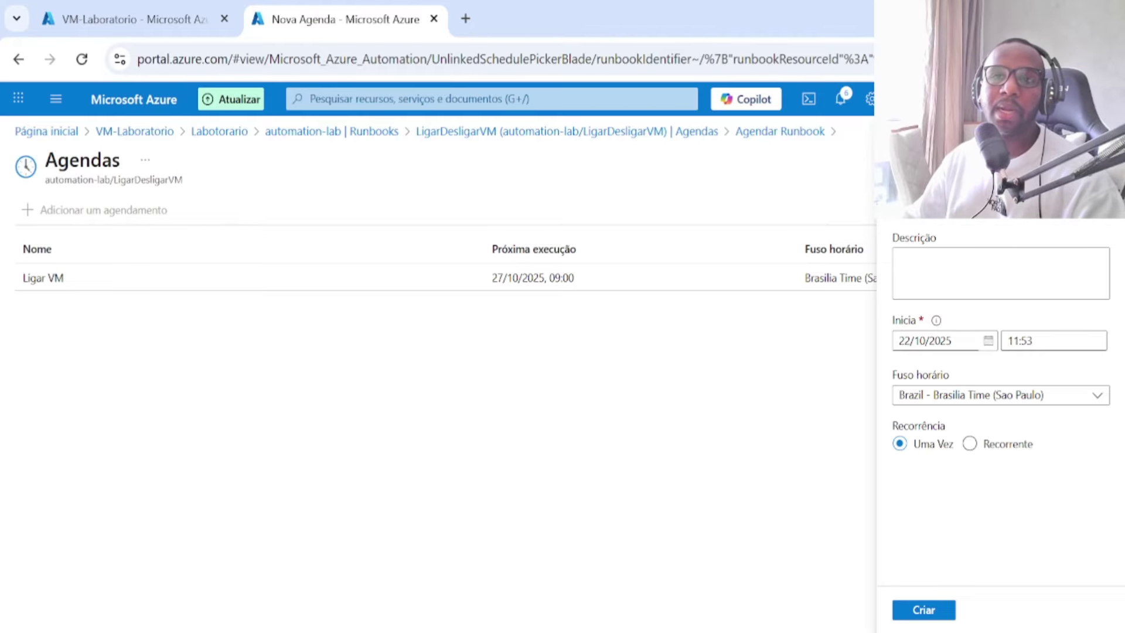
left_click(138, 221)
left_click(119, 214)
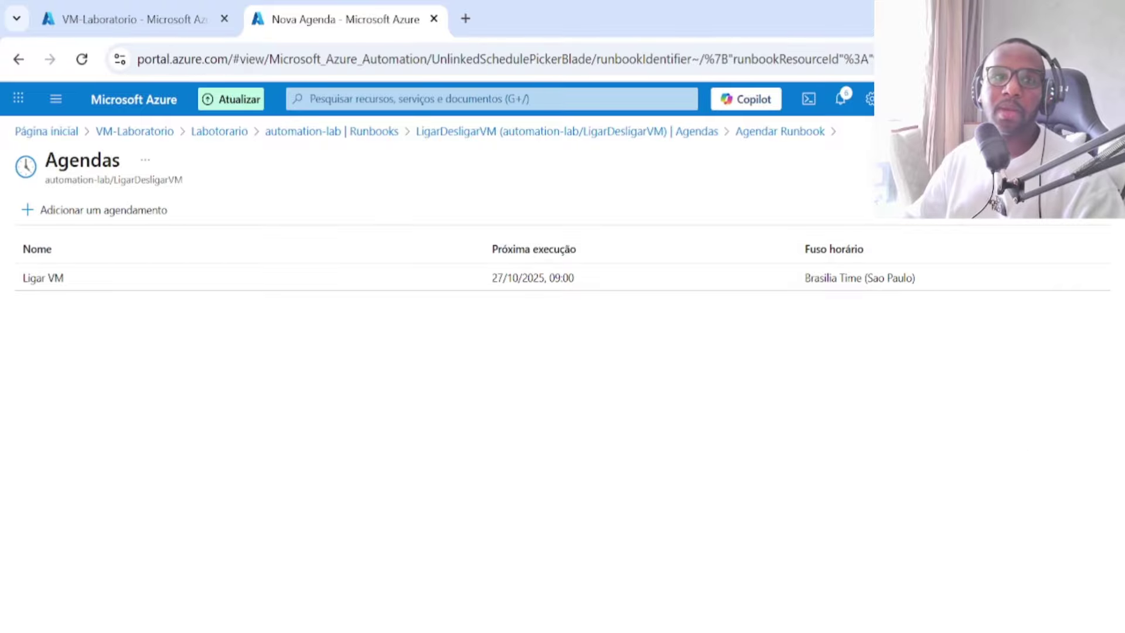
left_click(87, 287)
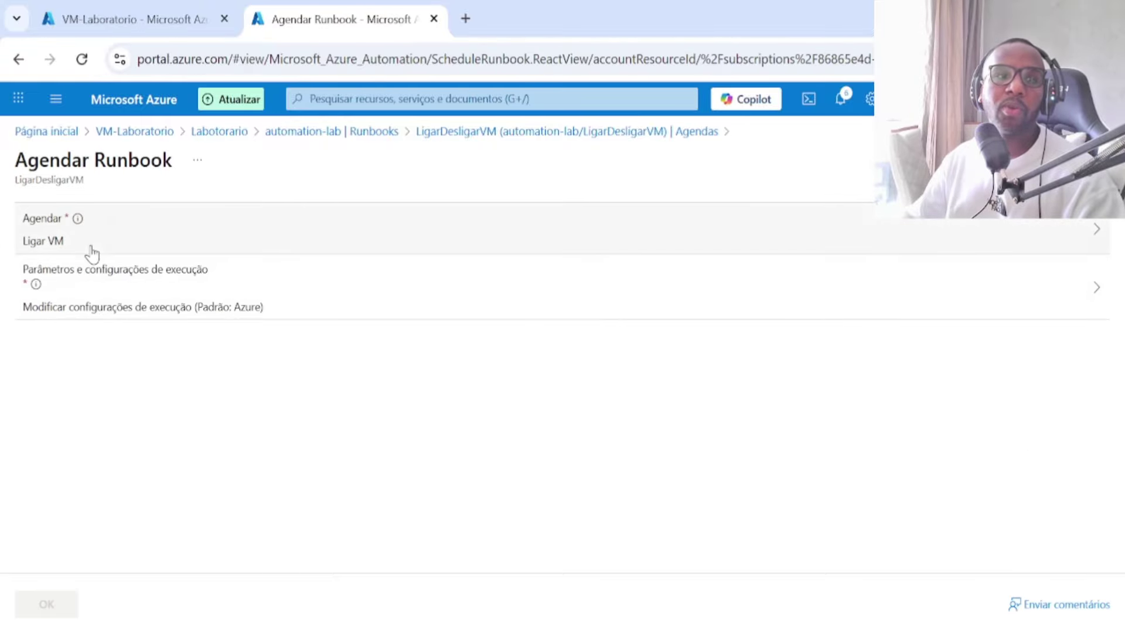
Step: Set Action to 'start' and VMName to VM-Laboratorio in the run parameters
left_click(95, 307)
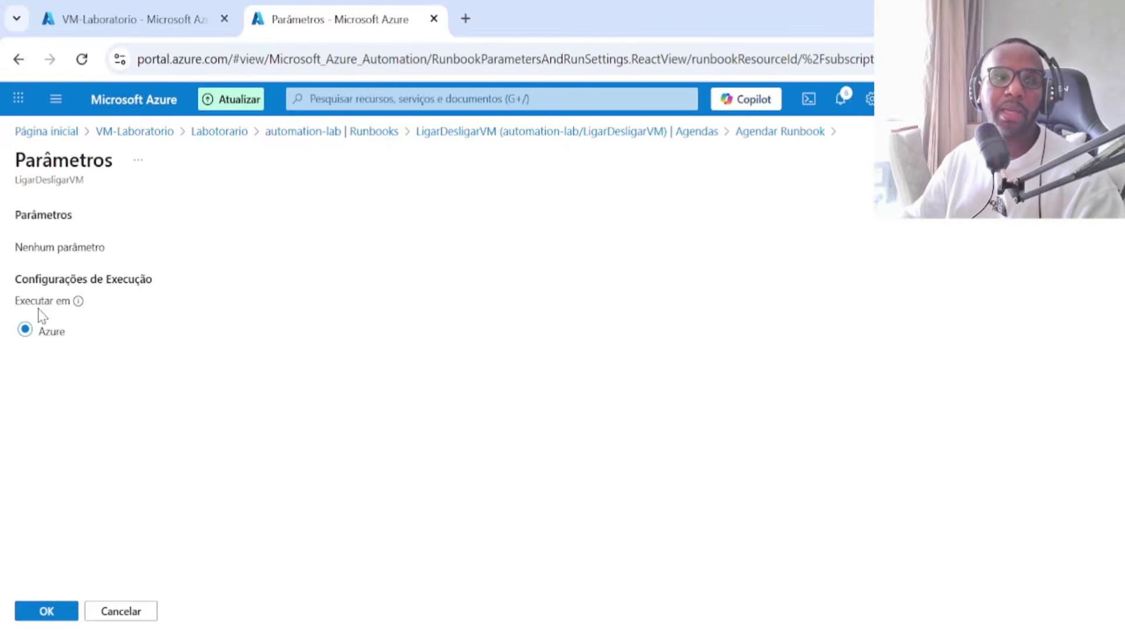
left_click(62, 283)
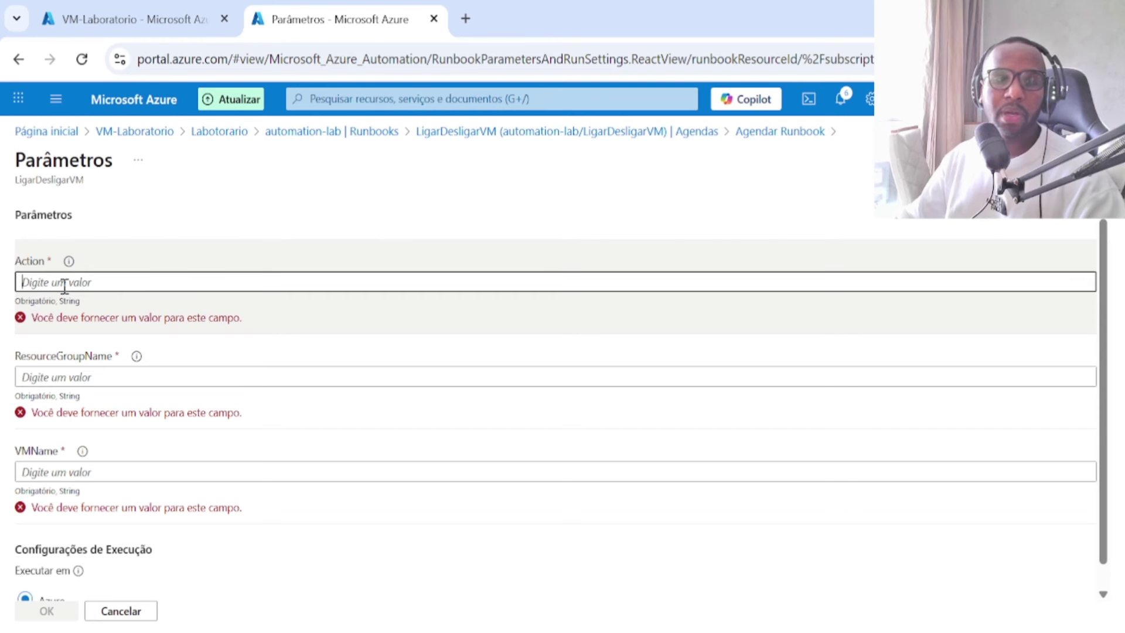
type("start")
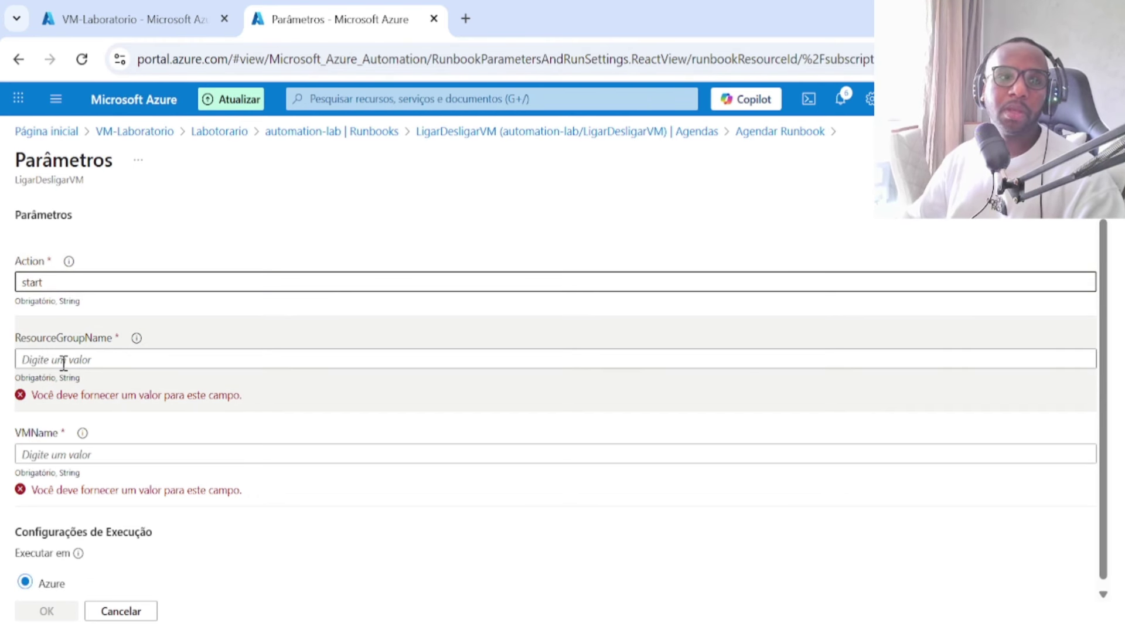
left_click(63, 361)
left_click(127, 17)
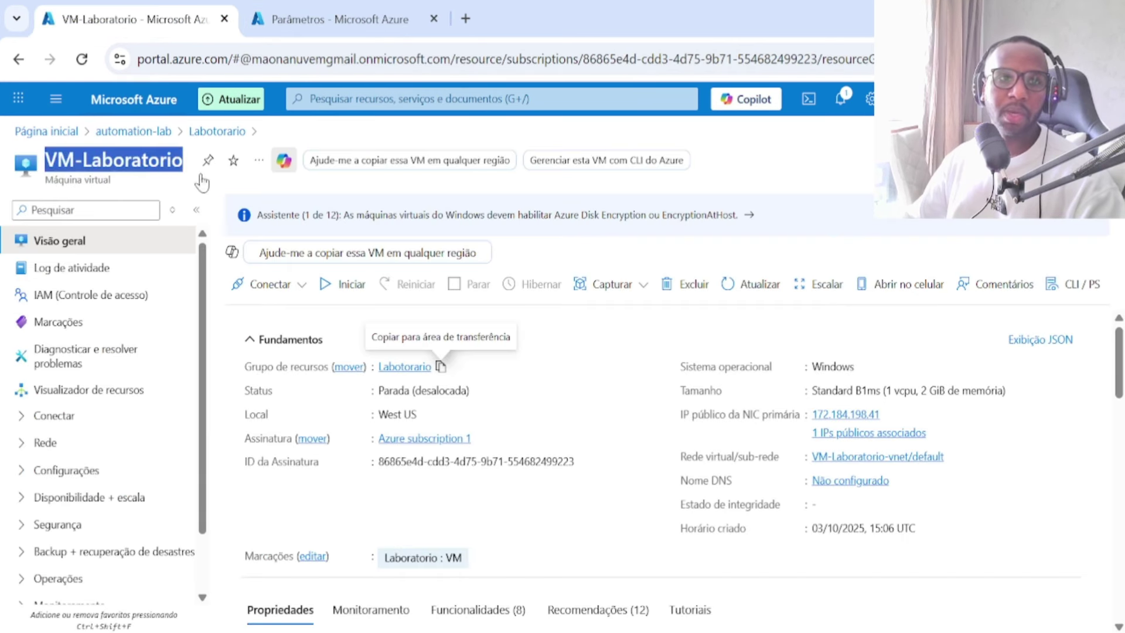
left_click(293, 15)
left_click(93, 459)
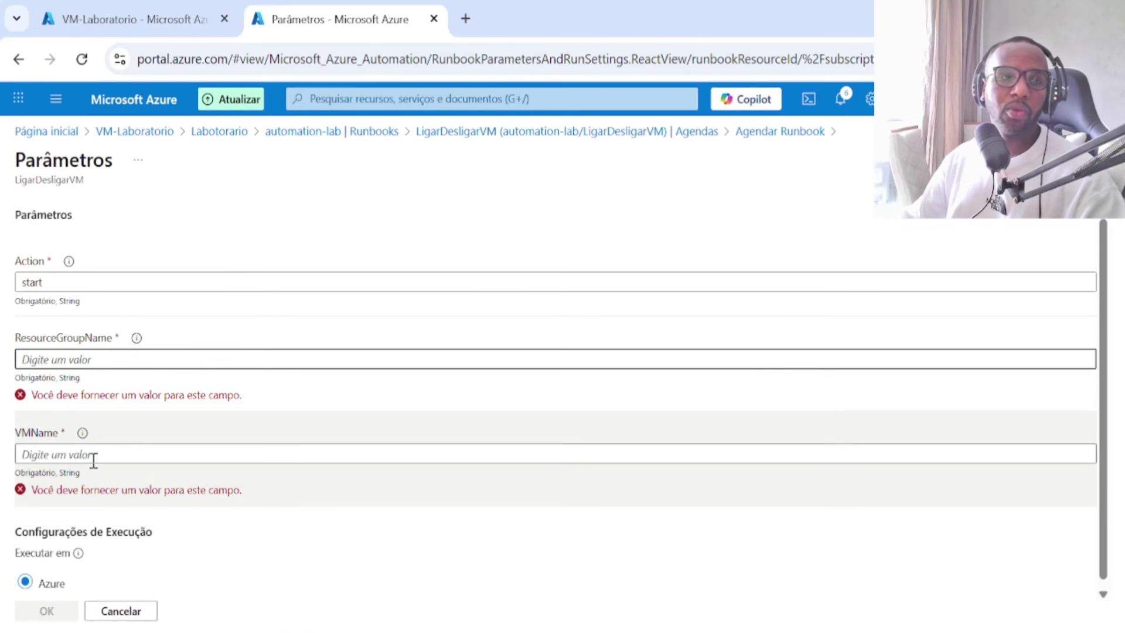
key("ctrl+v")
Step: Set ResourceGroupName to Labotorario and confirm linking the Ligar VM schedule
left_click(106, 21)
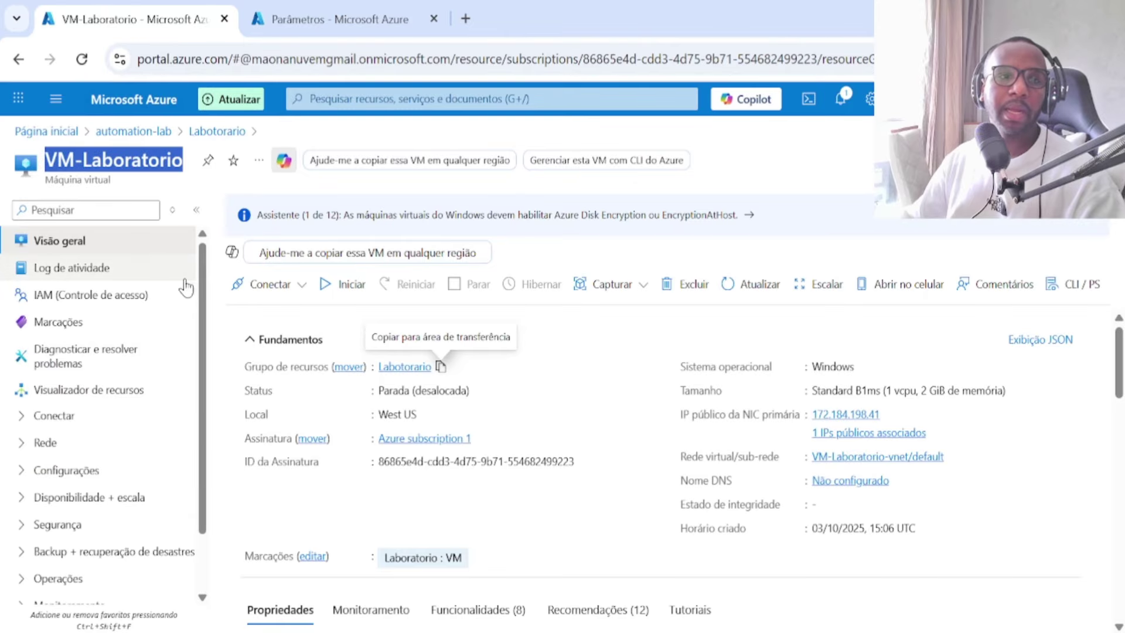
left_click(440, 366)
left_click(313, 19)
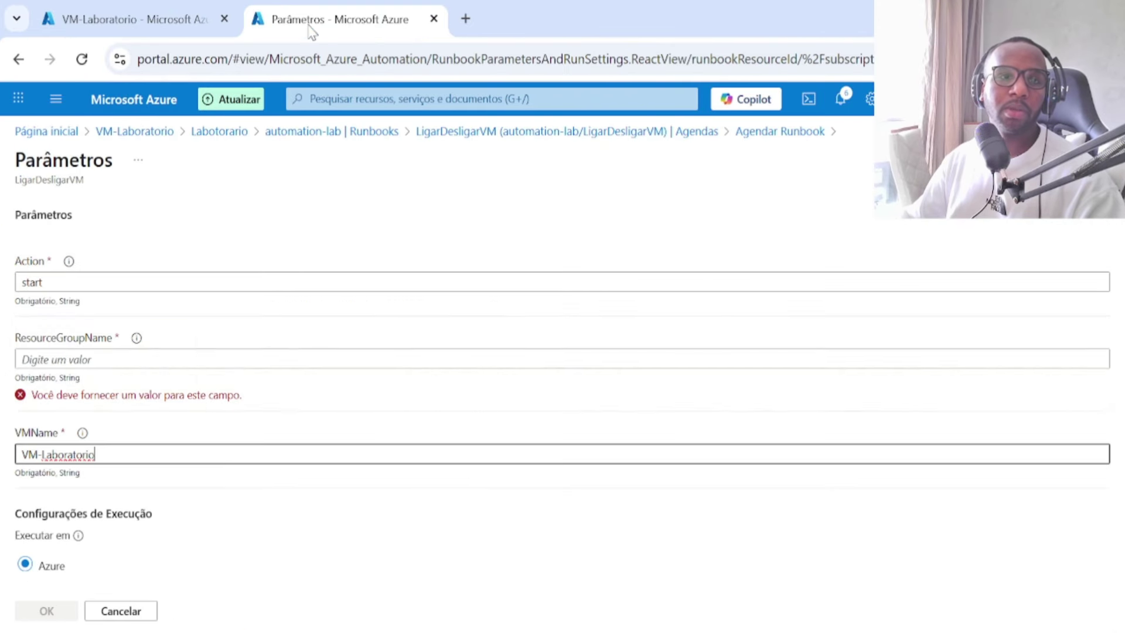
left_click(121, 358)
key("ctrl+v")
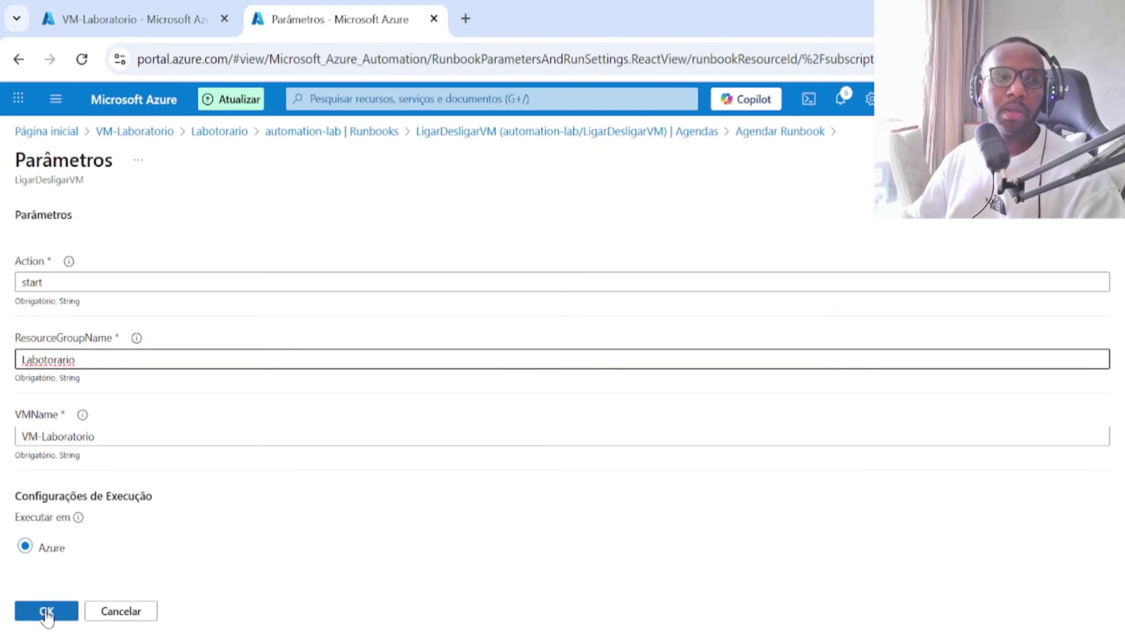
left_click(46, 610)
left_click(51, 598)
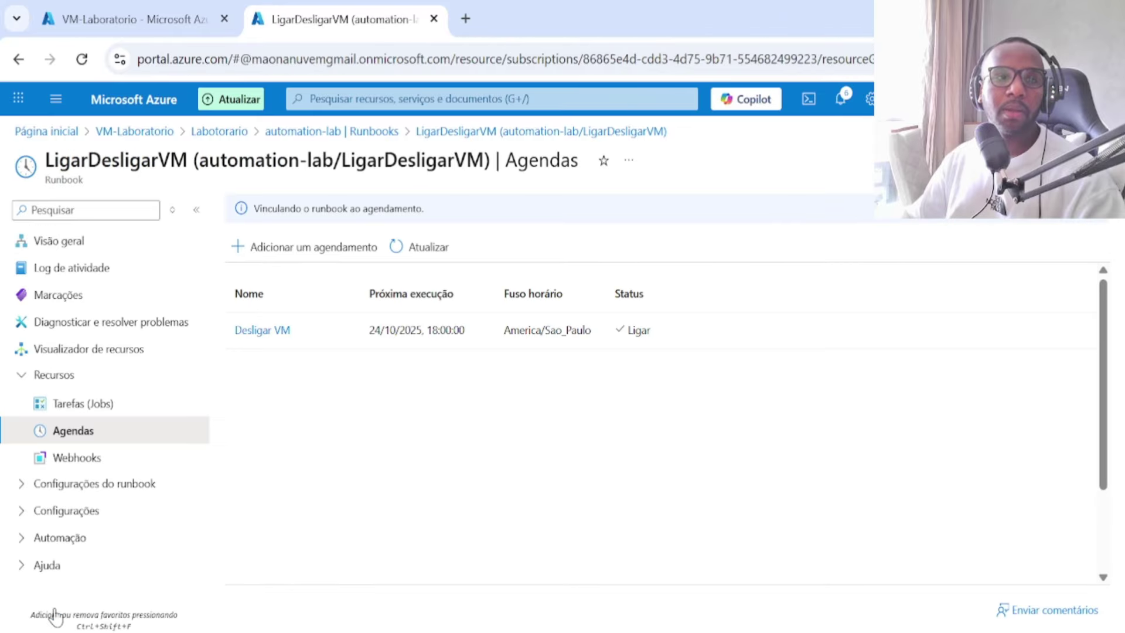
Step: Leave the runbook's schedules and PowerShell editor for the LigarDesligarVM runbook overview page
left_click(422, 249)
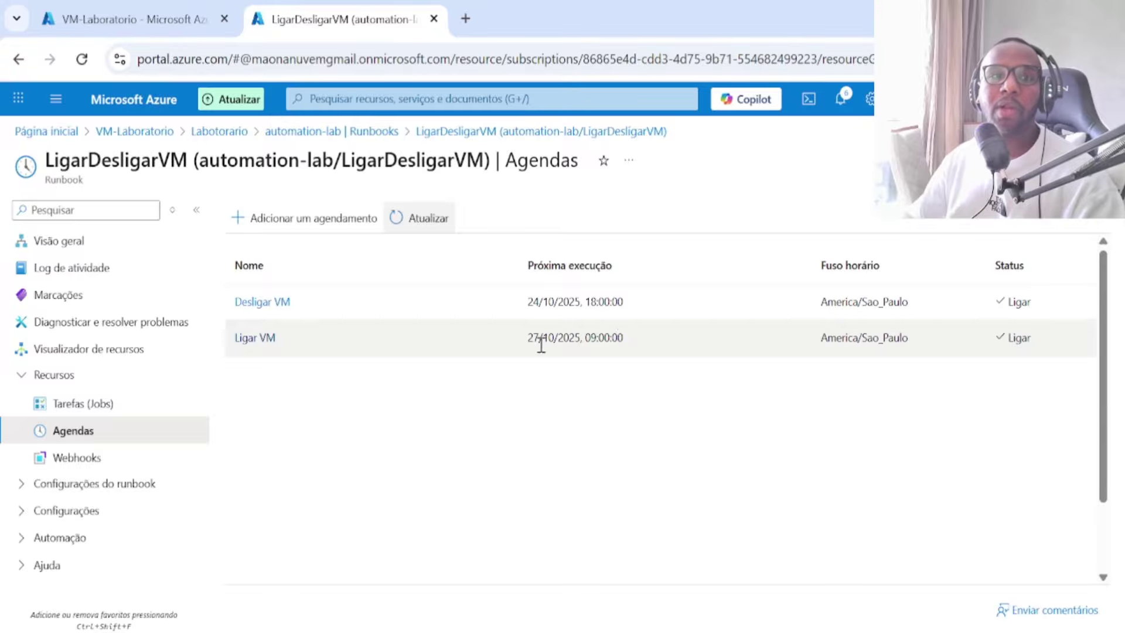
left_click(141, 252)
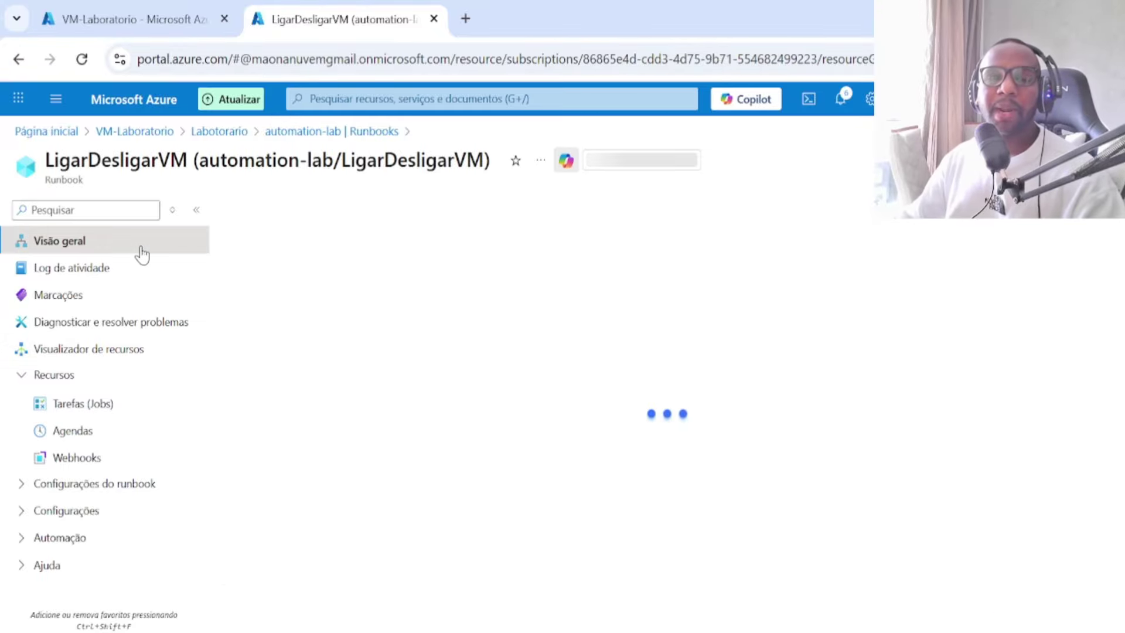
left_click(315, 211)
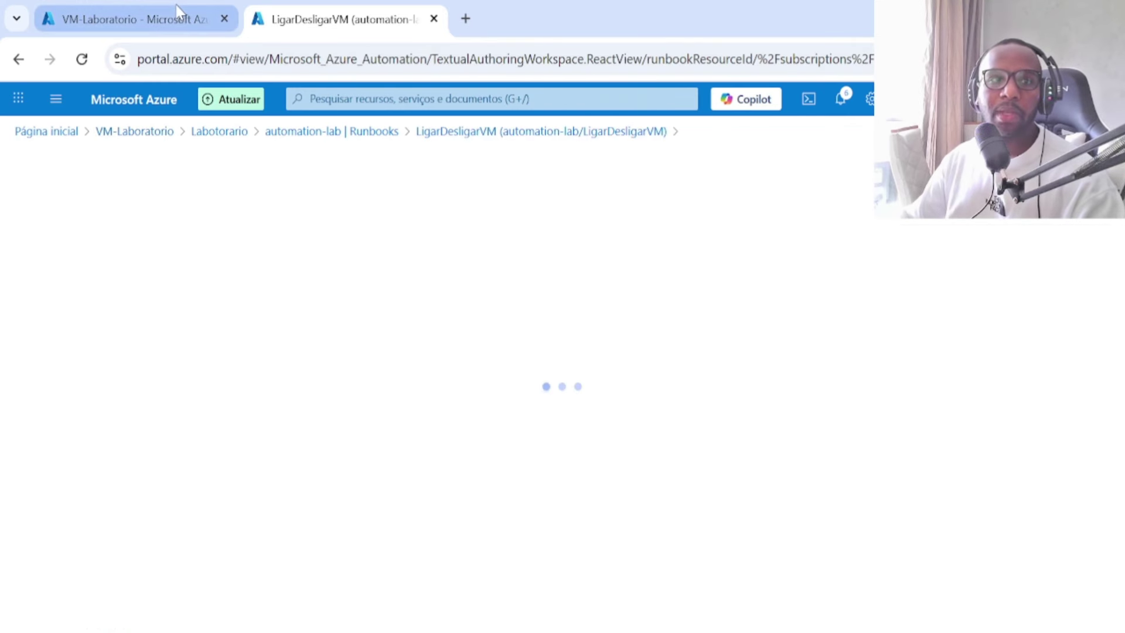
left_click(167, 20)
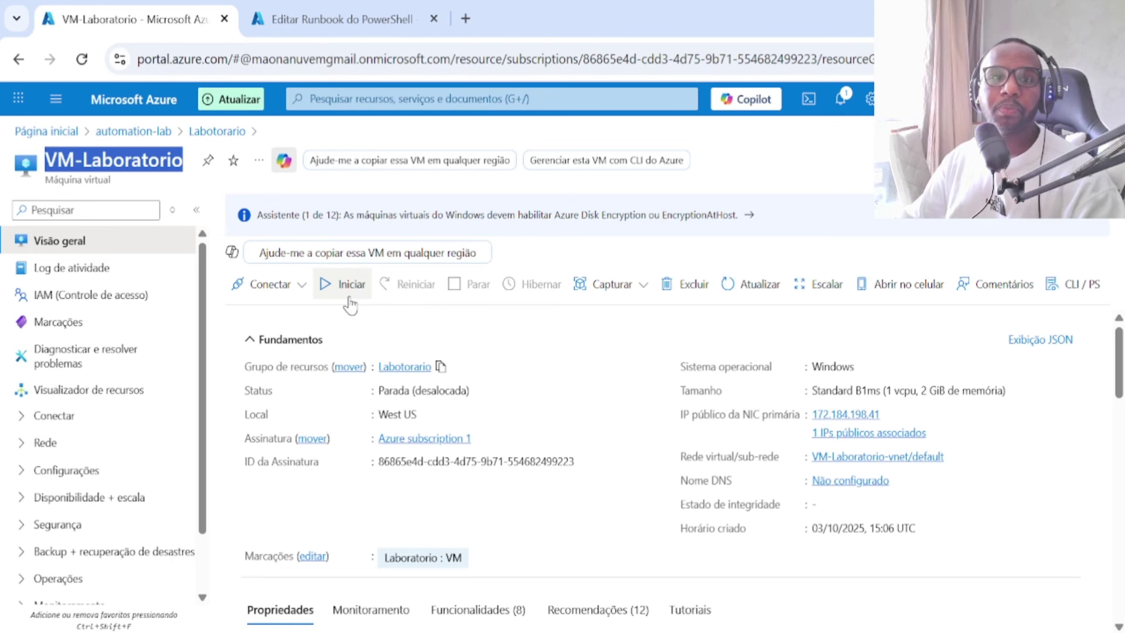
left_click(330, 19)
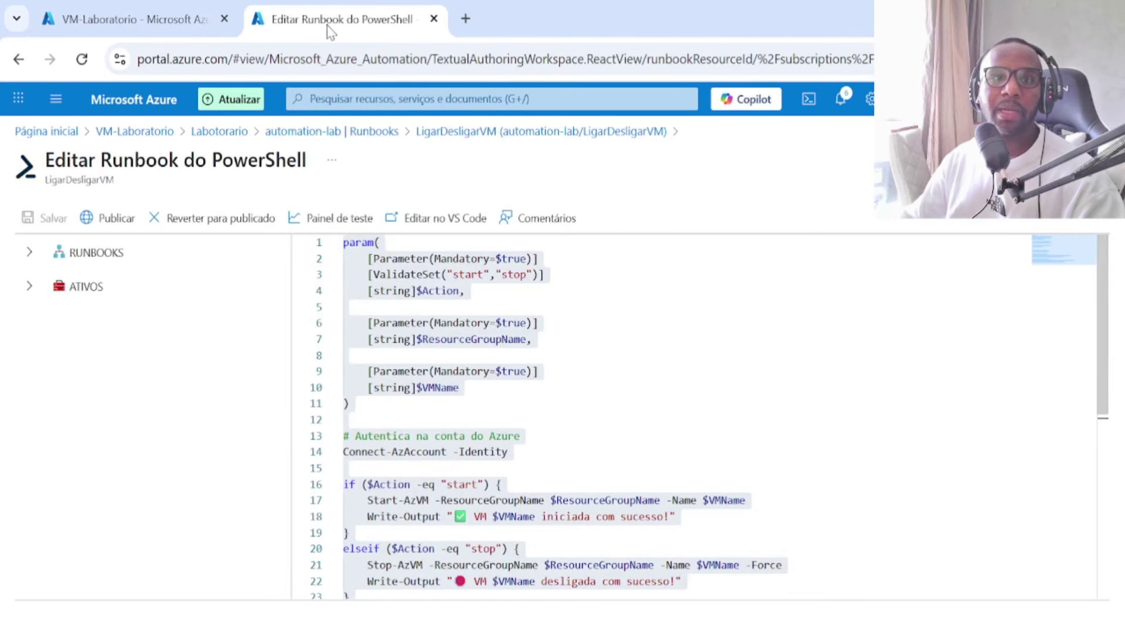
left_click(495, 131)
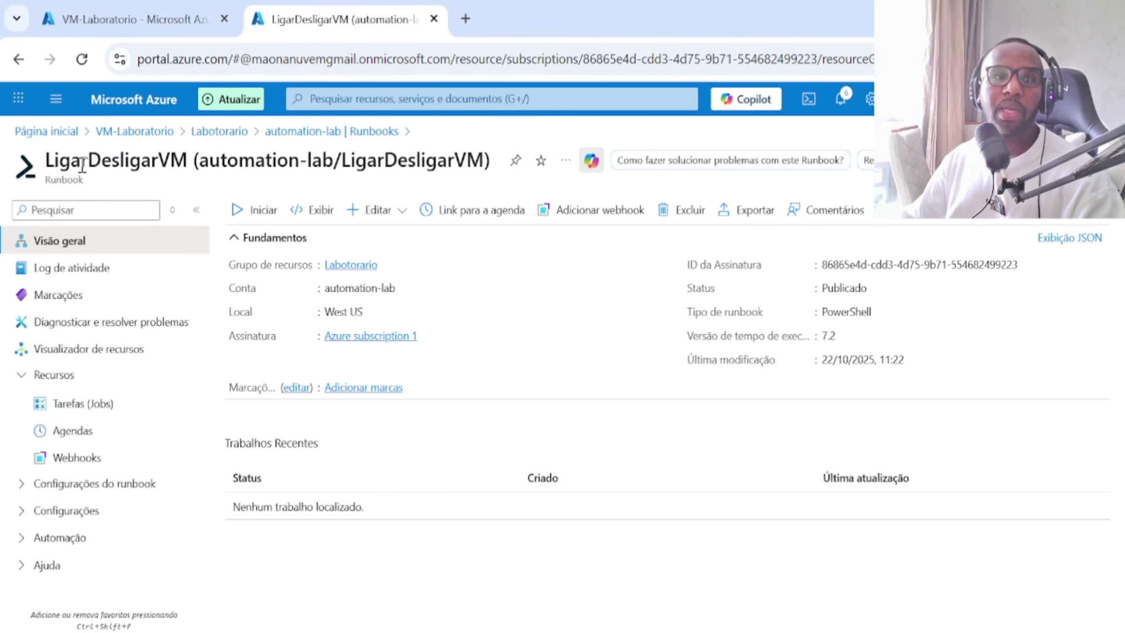
Step: In the runbook start form, set Action to start and paste resource group Labotorario
left_click(256, 210)
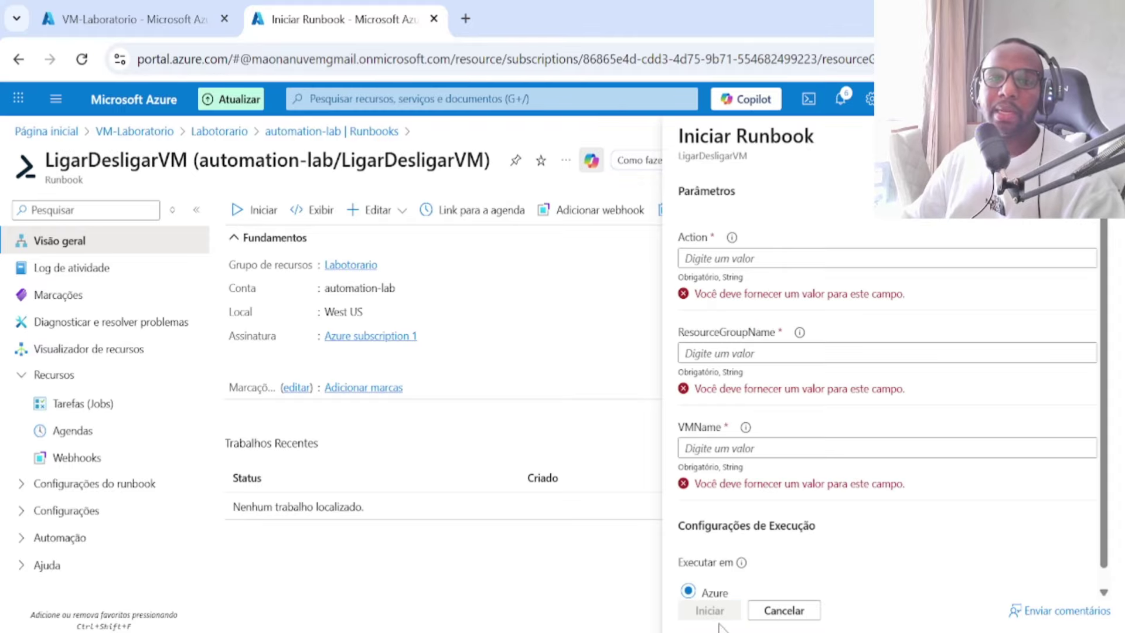
left_click(742, 257)
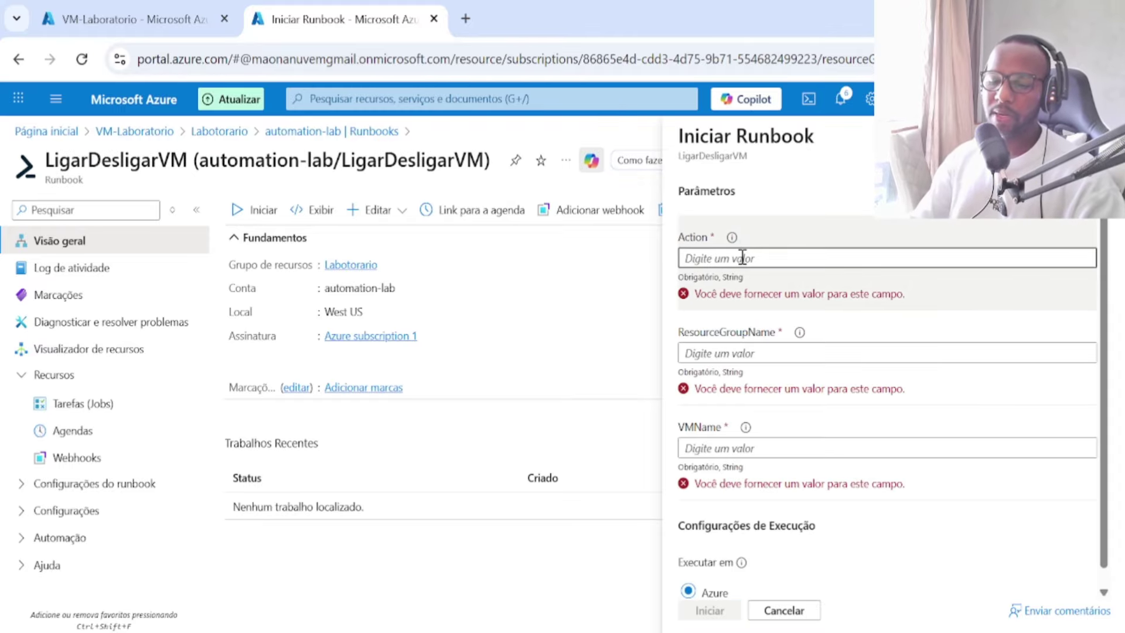
type("start")
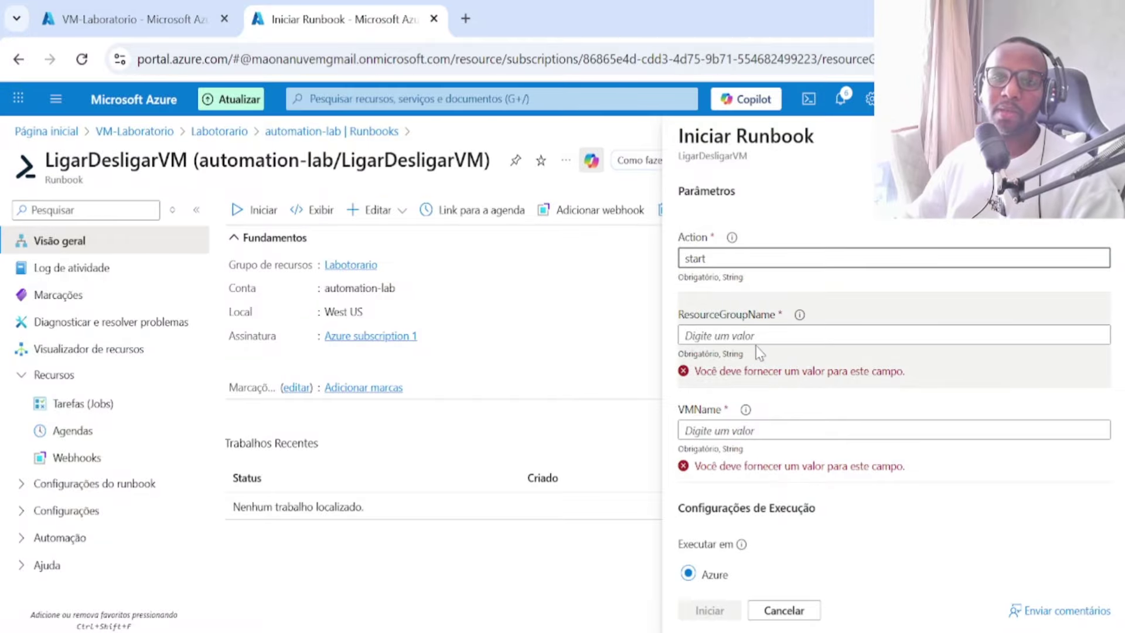
left_click(198, 6)
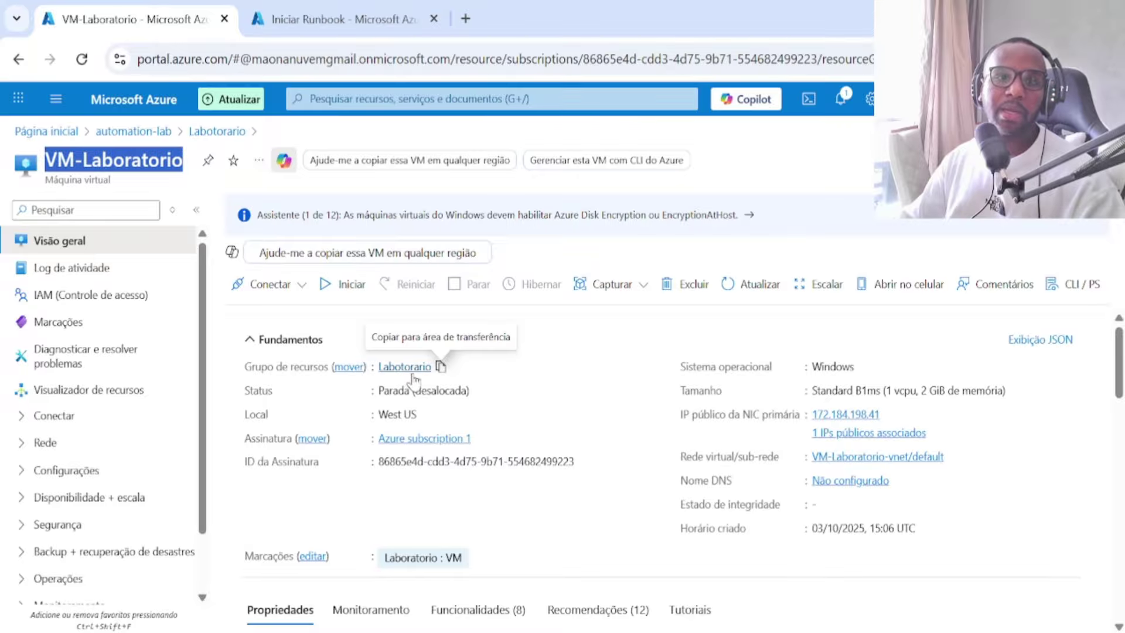
left_click(440, 367)
left_click(351, 18)
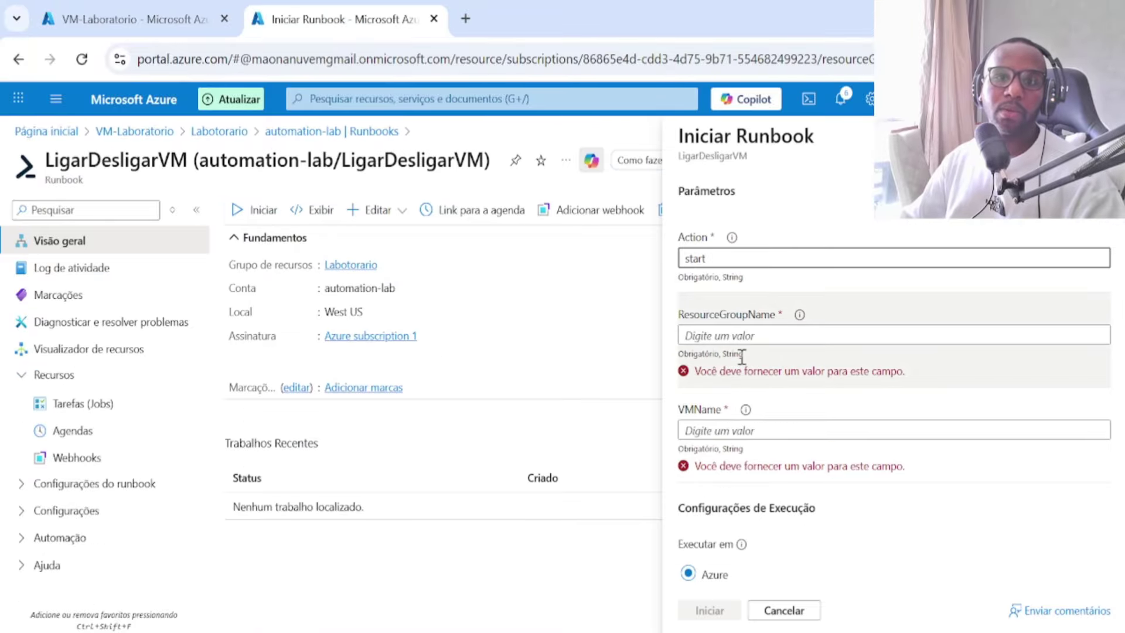
left_click(739, 335)
key("ctrl+v")
Step: Paste VM-Laboratorio as VMName and launch the LigarDesligarVM job
left_click(178, 27)
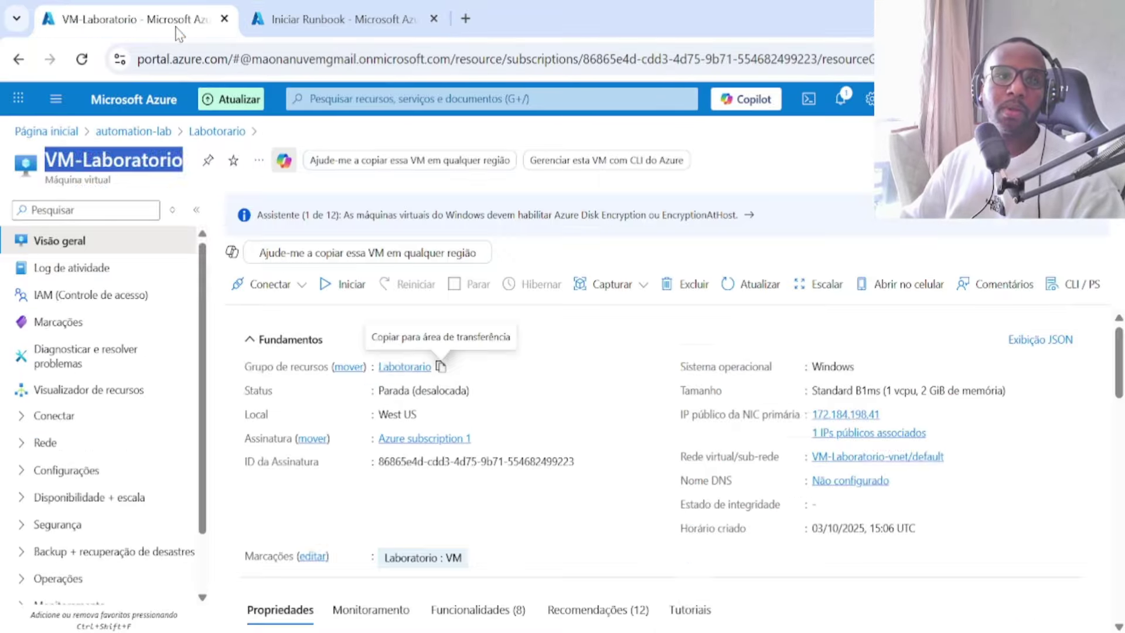
left_click(294, 18)
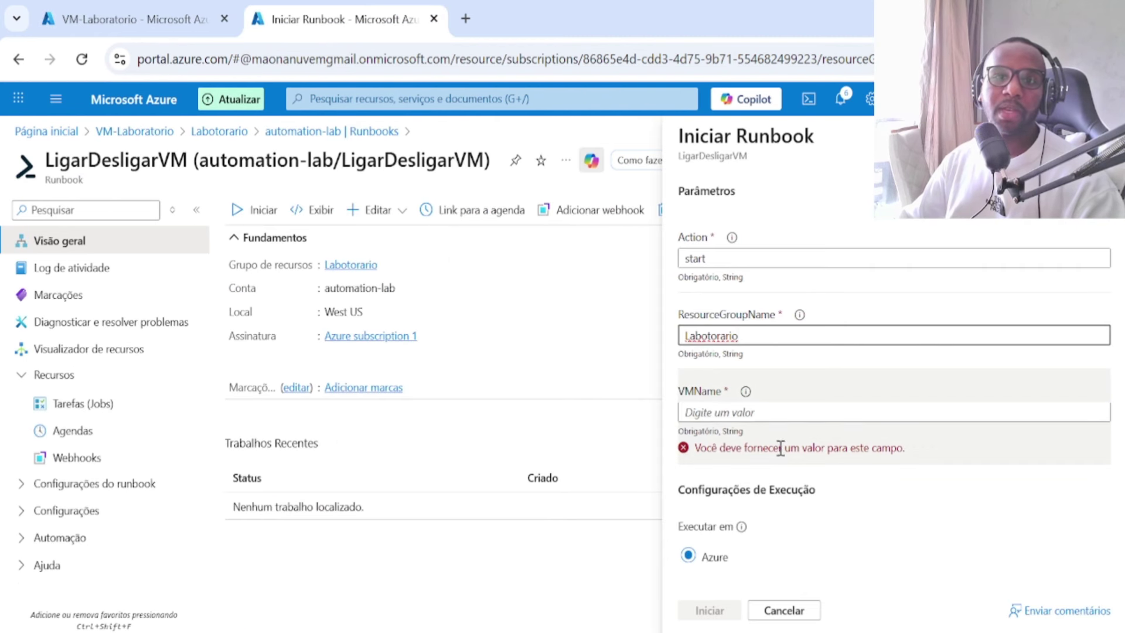
left_click(777, 413)
key("ctrl+v")
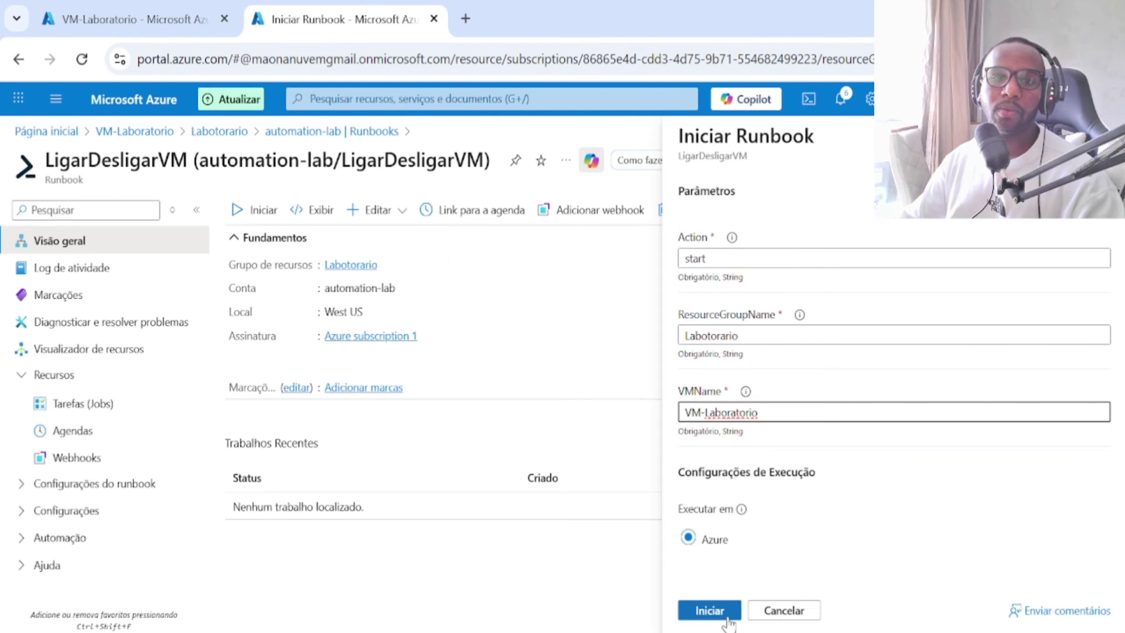
left_click(705, 622)
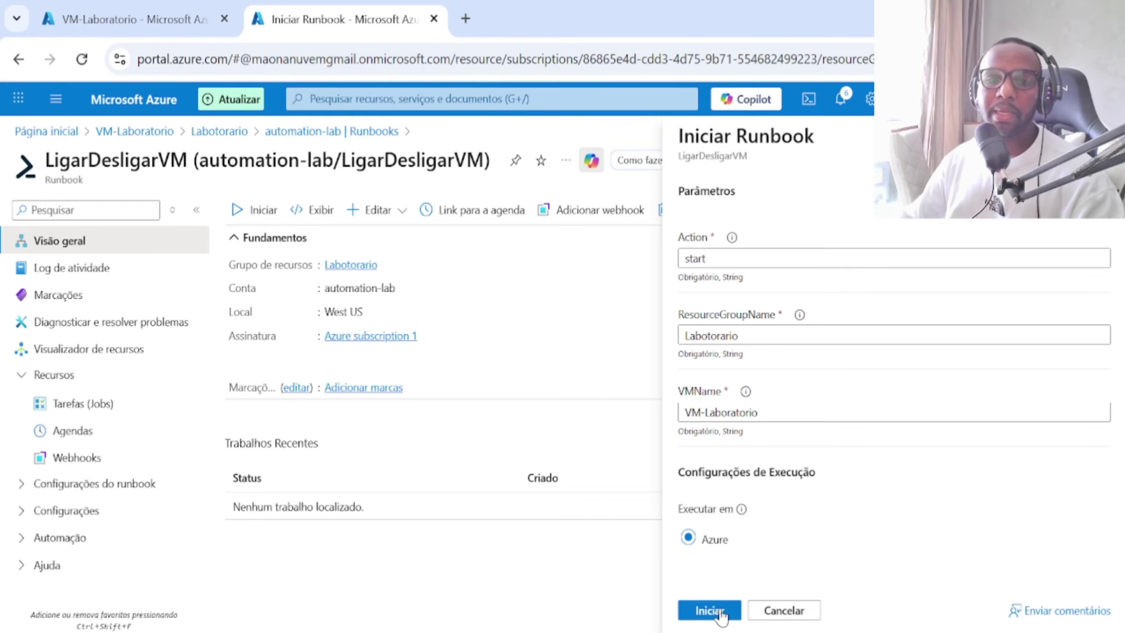
left_click(721, 613)
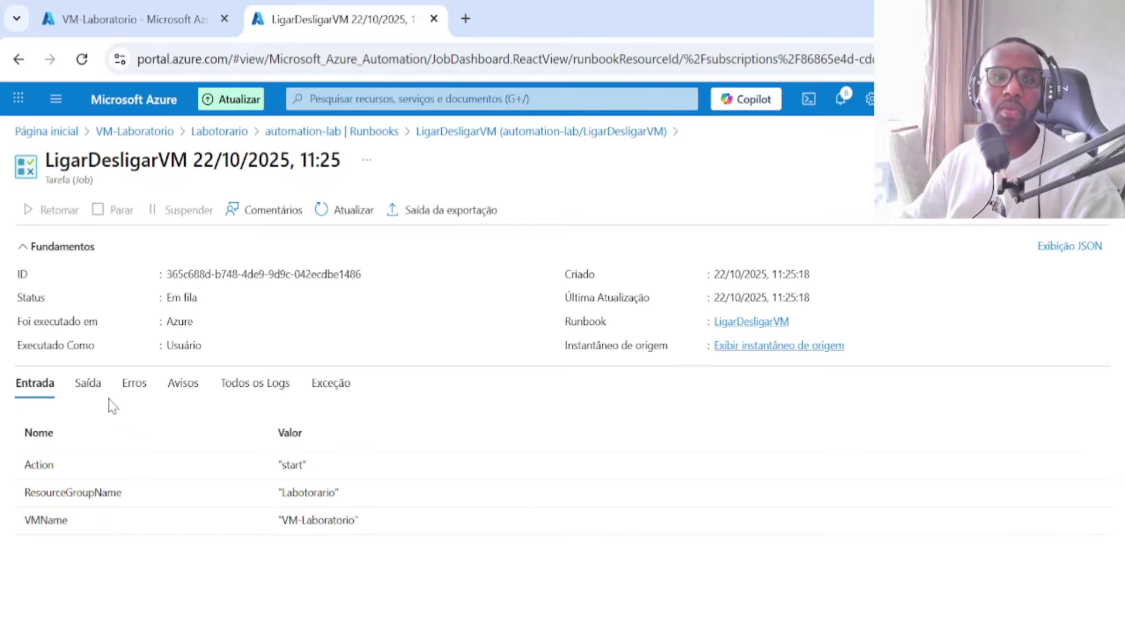
Step: Check the job's output, errors and inputs, and the VM's current status on its overview
left_click(89, 386)
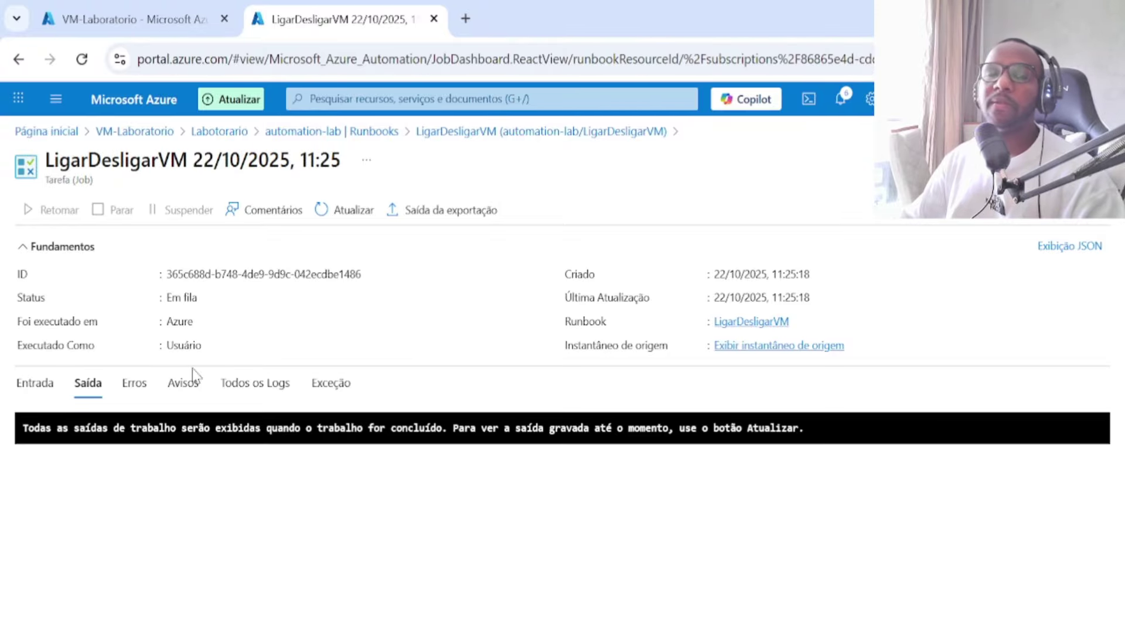
left_click(174, 26)
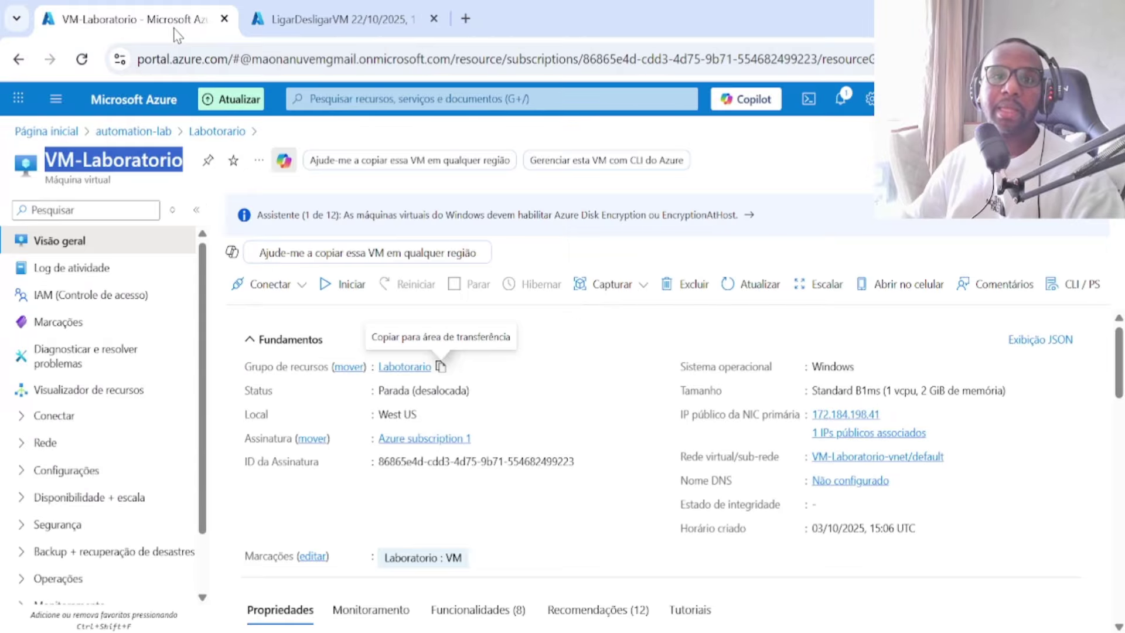
left_click(747, 293)
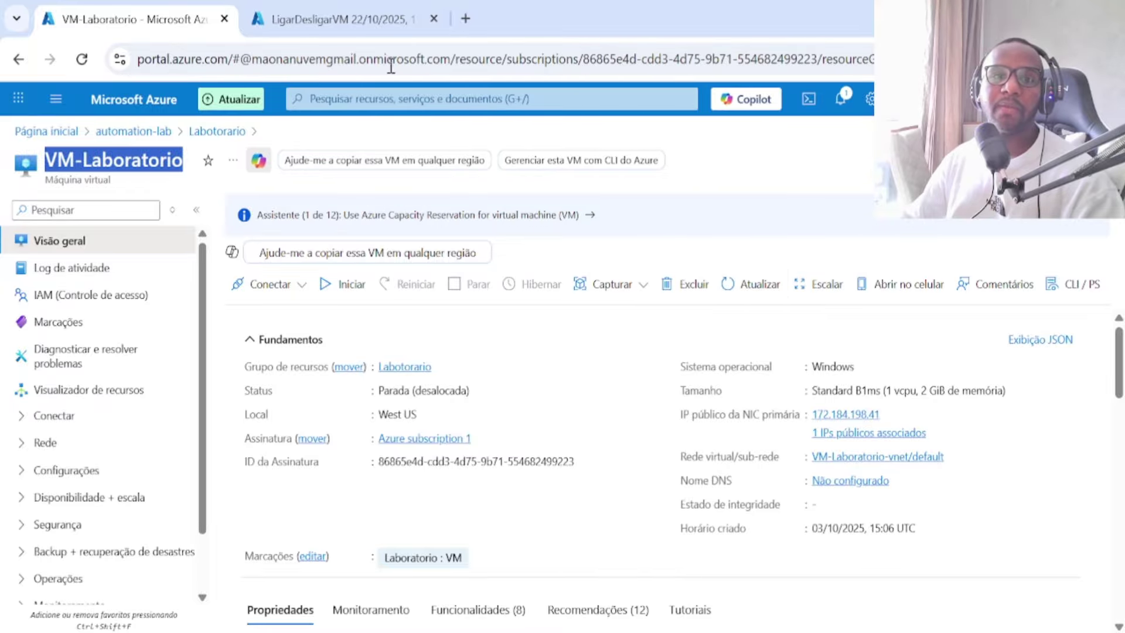
left_click(372, 23)
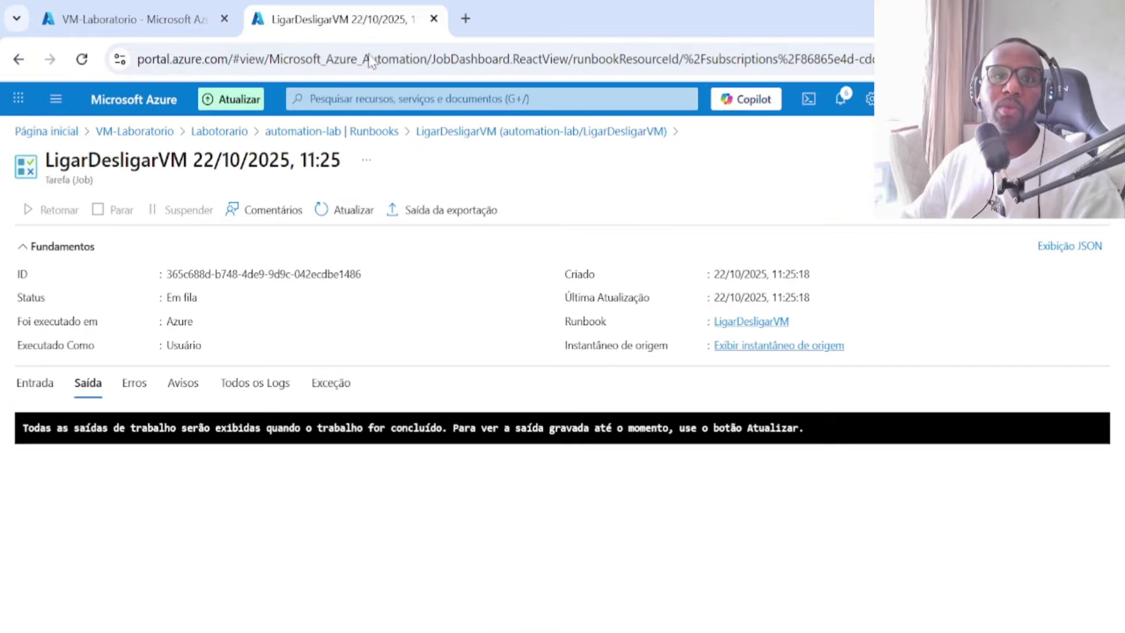
left_click(147, 397)
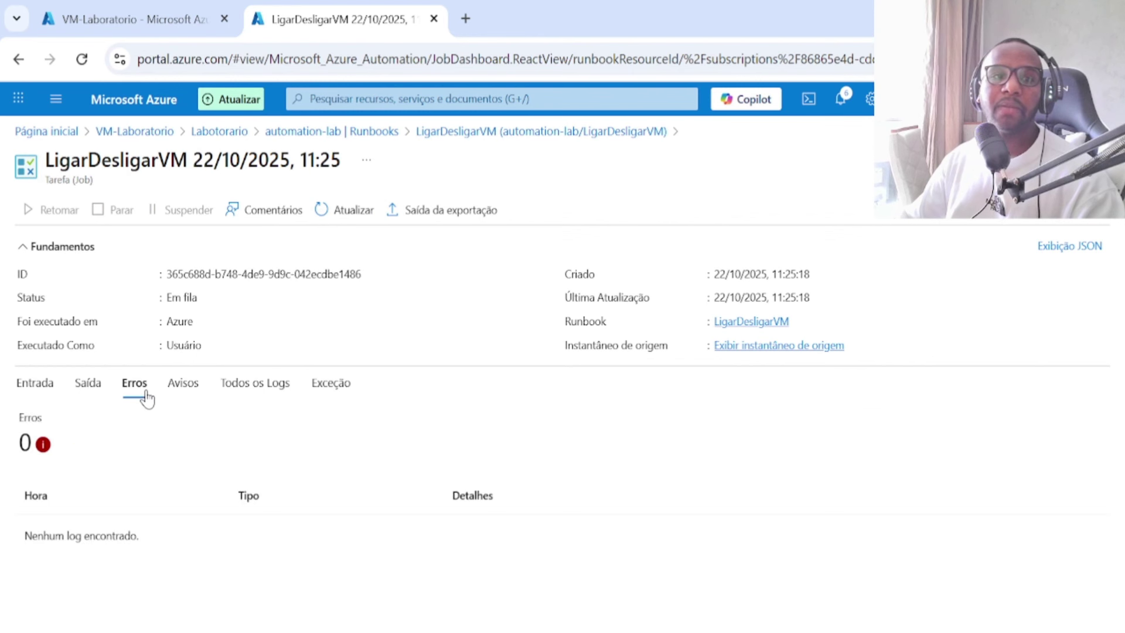
left_click(88, 392)
left_click(32, 394)
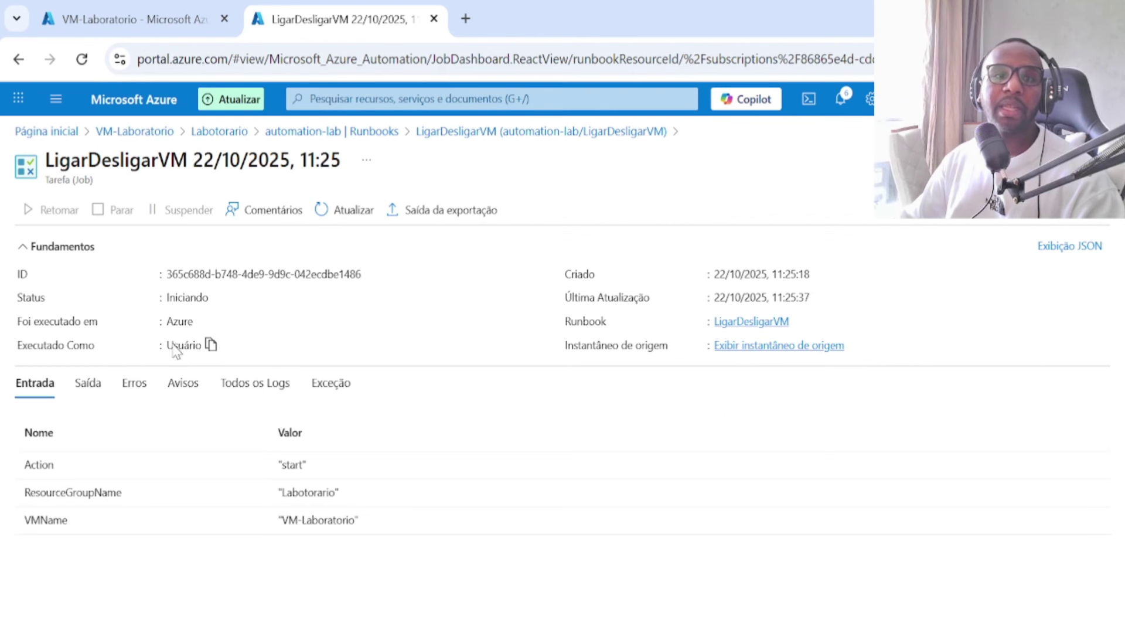
Step: Refresh the job until it shows Concluído, then view output reporting VM-Laboratorio started
double_click(175, 299)
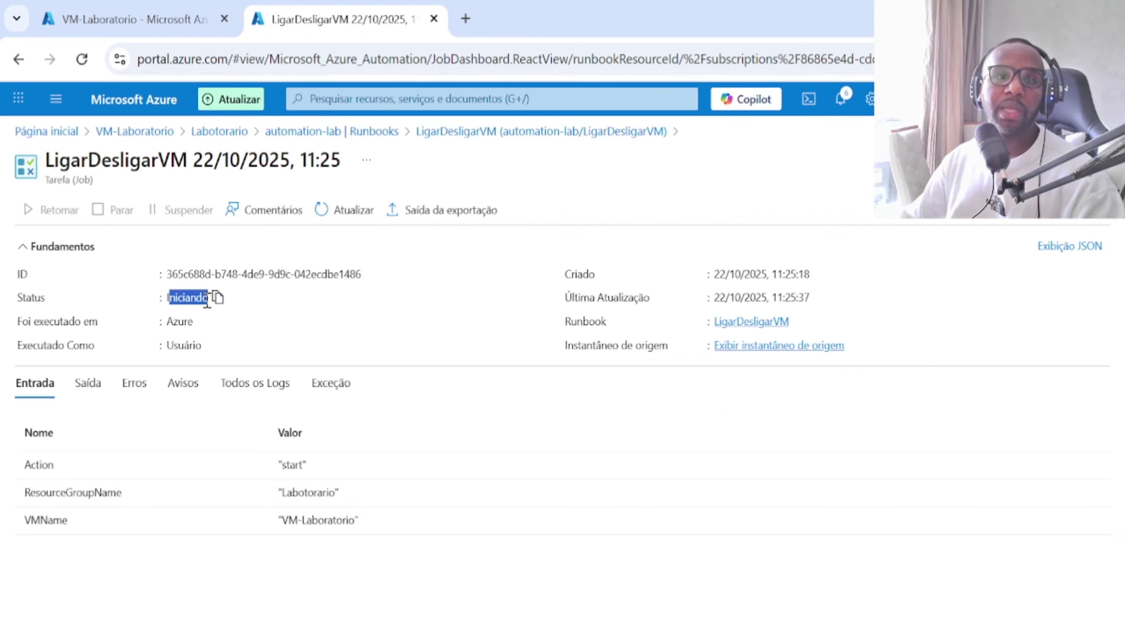
left_click(338, 219)
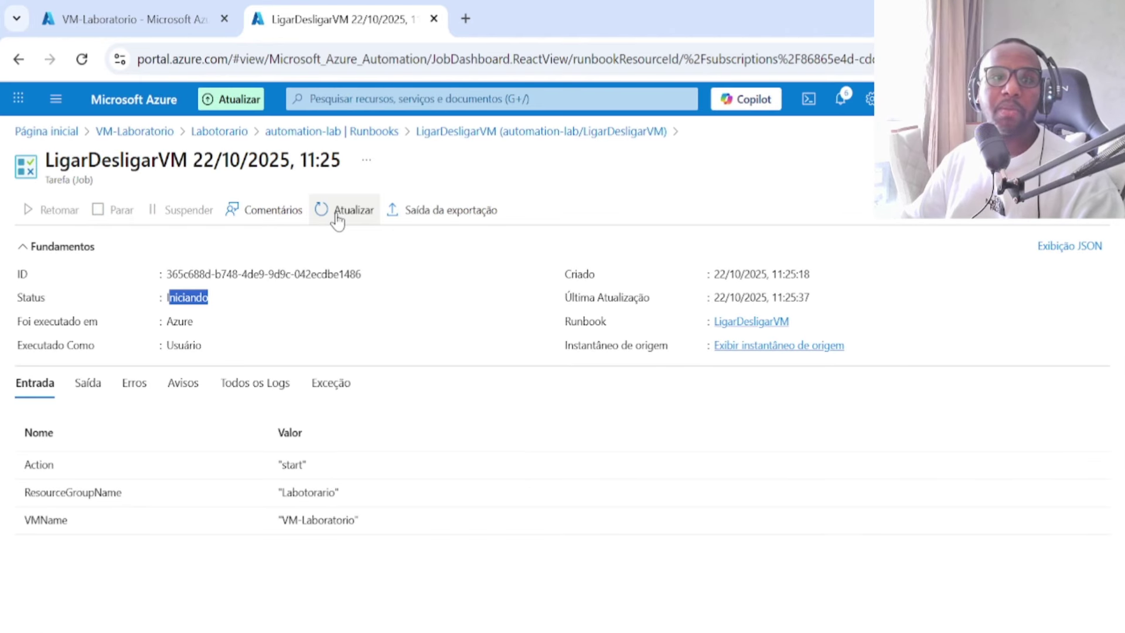
left_click(339, 220)
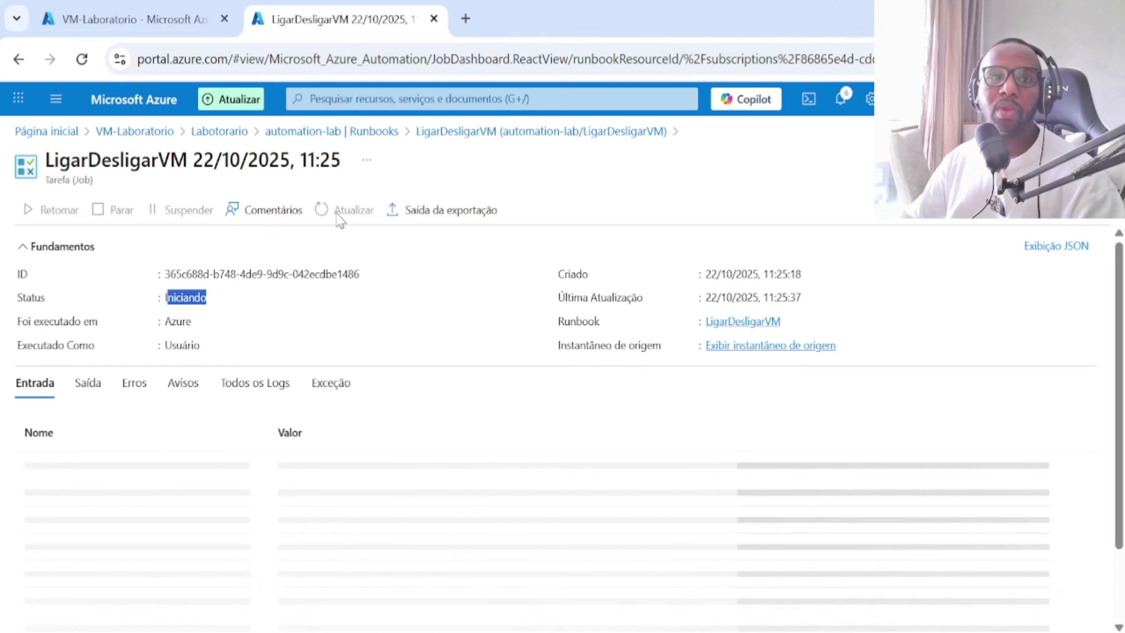
left_click(338, 217)
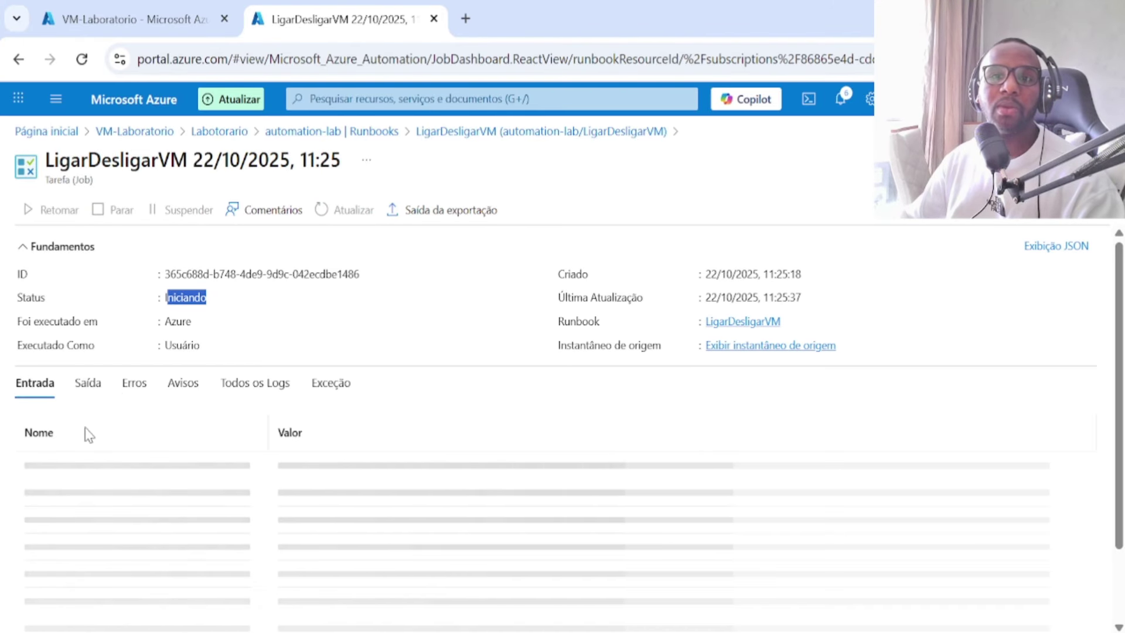
left_click(97, 385)
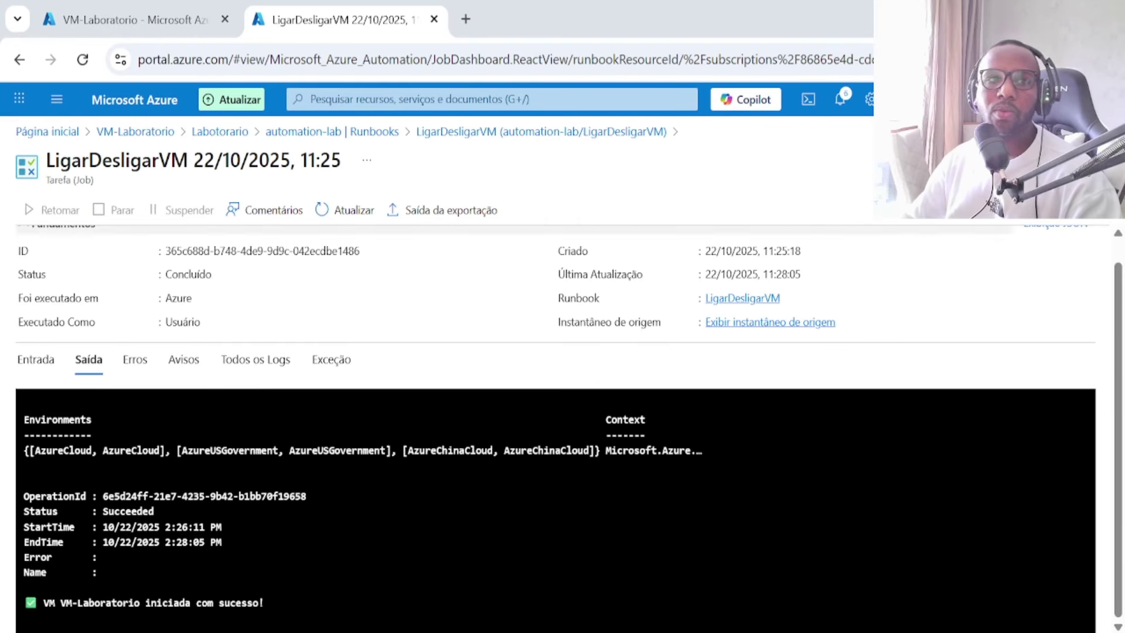
left_click(181, 19)
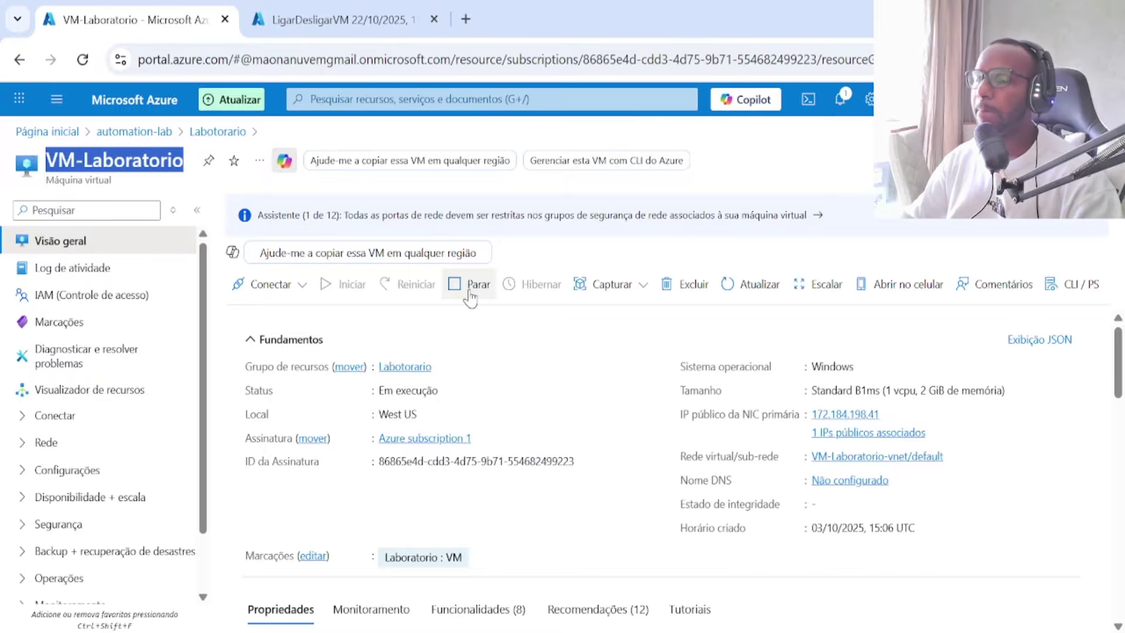
left_click(290, 17)
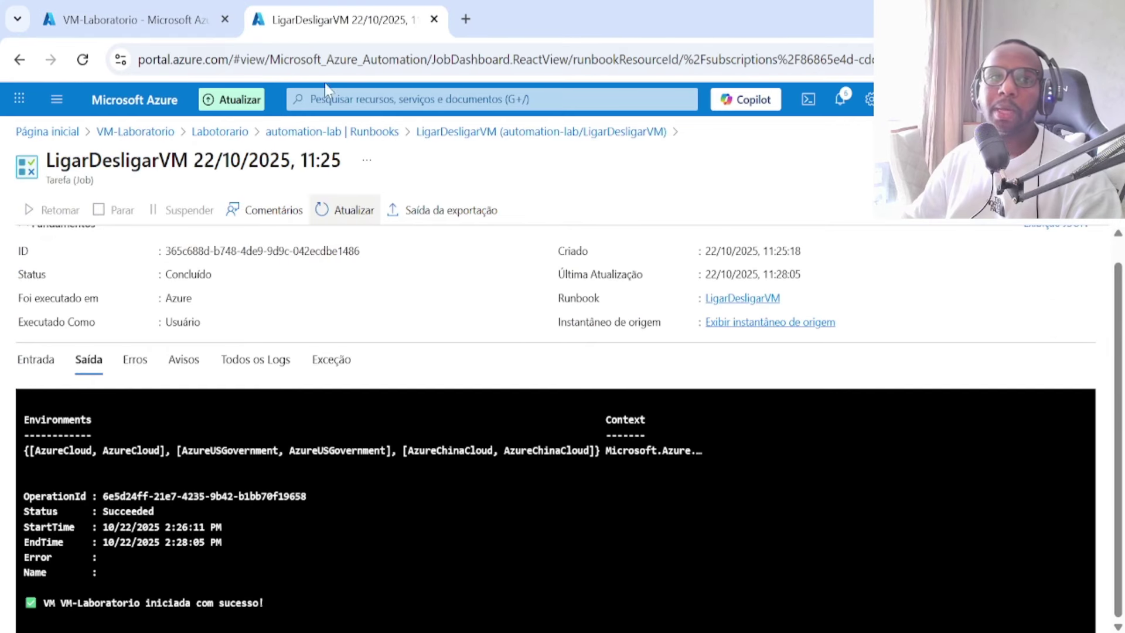
Step: Search the portal for 'start'
left_click(369, 101)
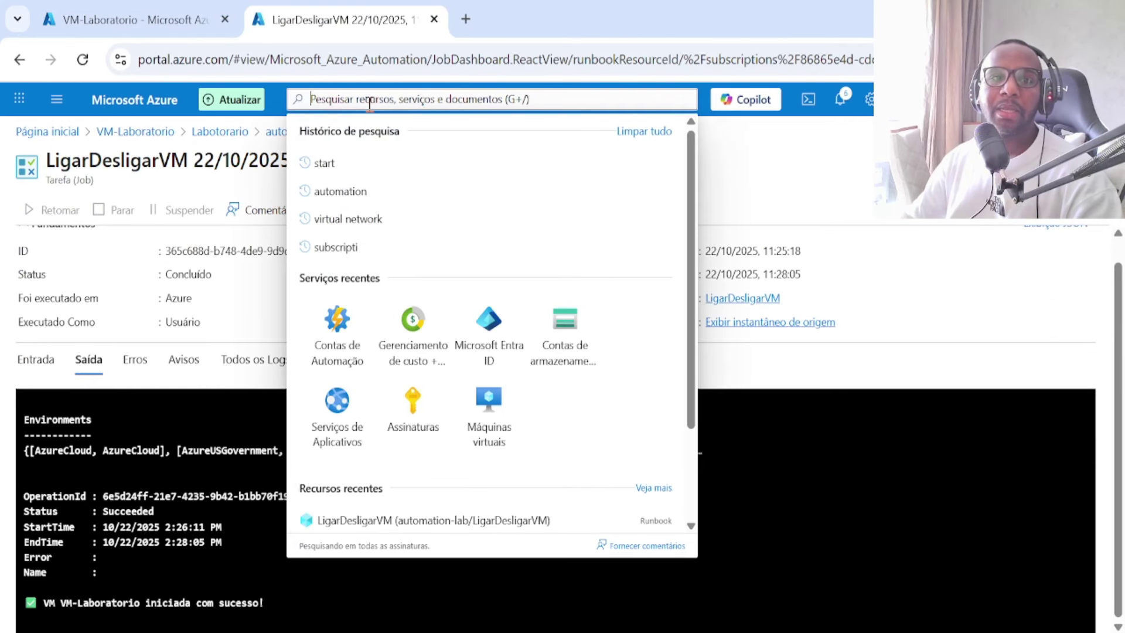
scroll(419, 233, "down", 2)
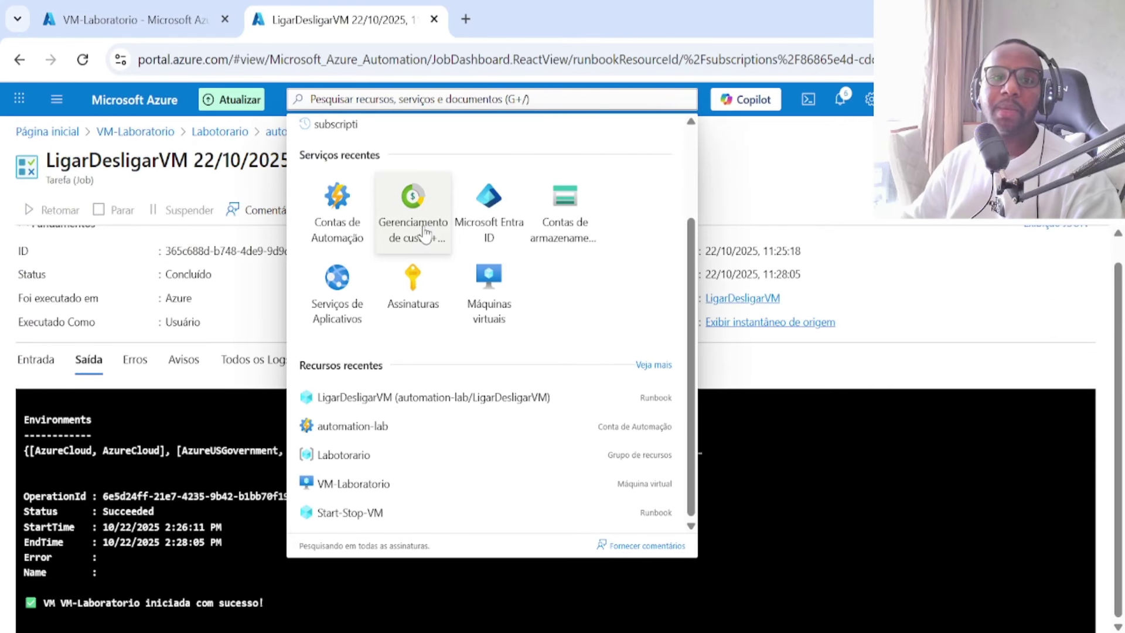
scroll(425, 235, "up", 2)
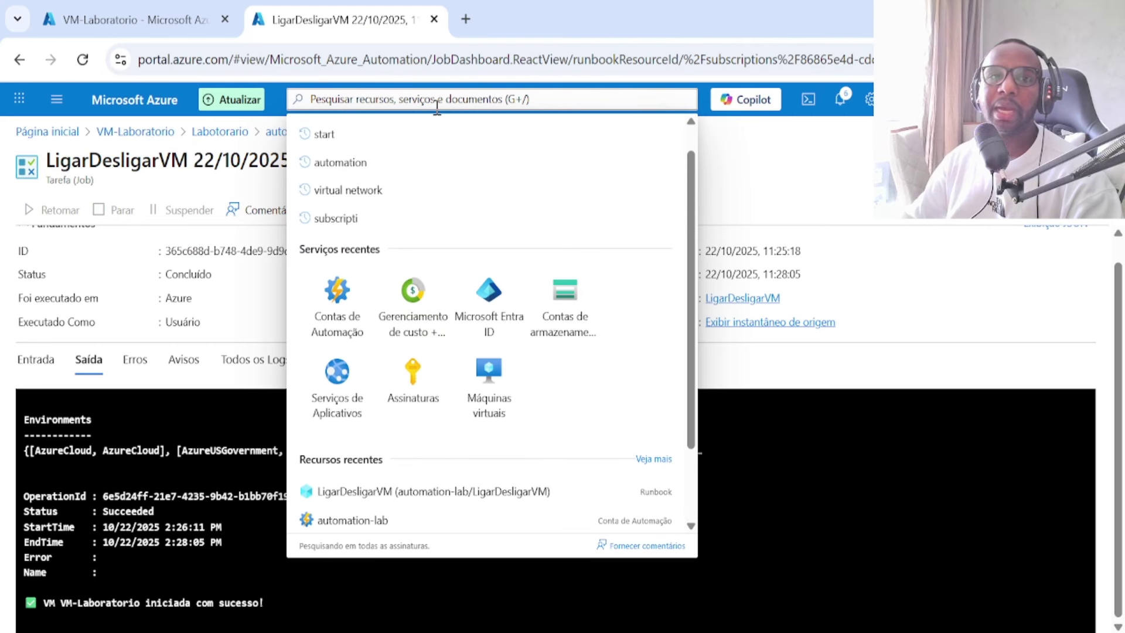
type("s")
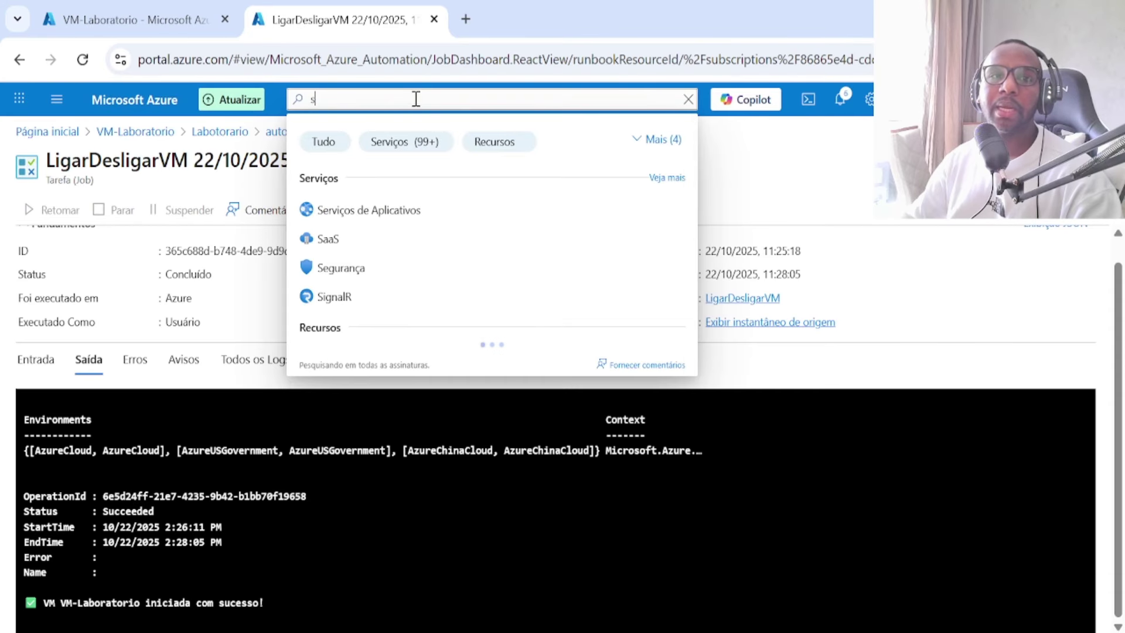
type("tart")
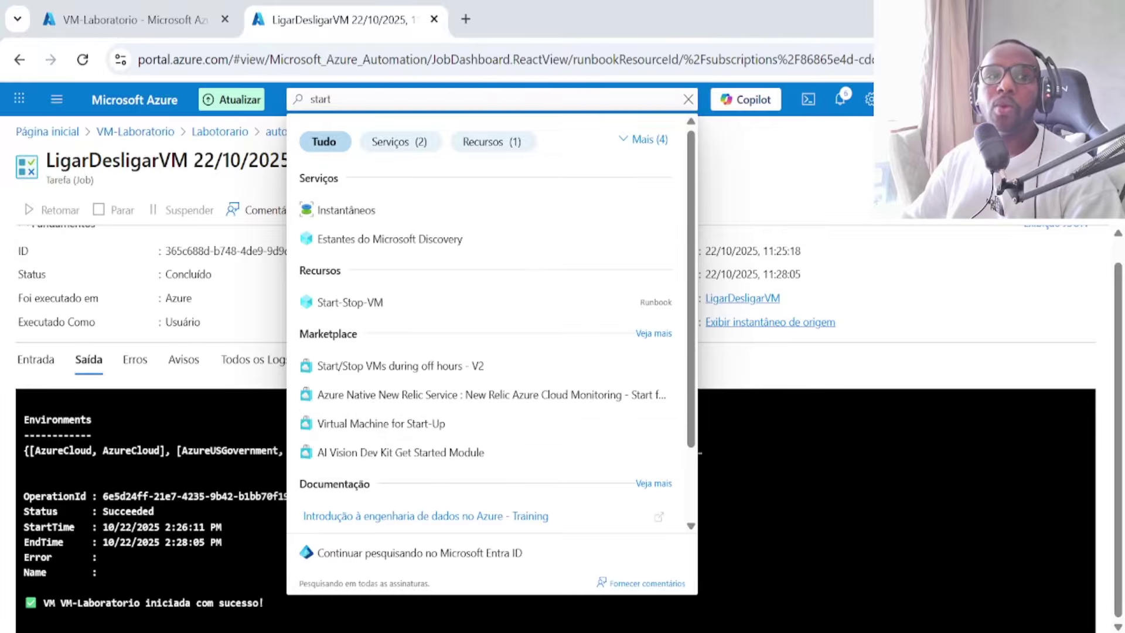
Step: From the home page, search 'key vault' and open the Cofres de chaves service
left_click(65, 135)
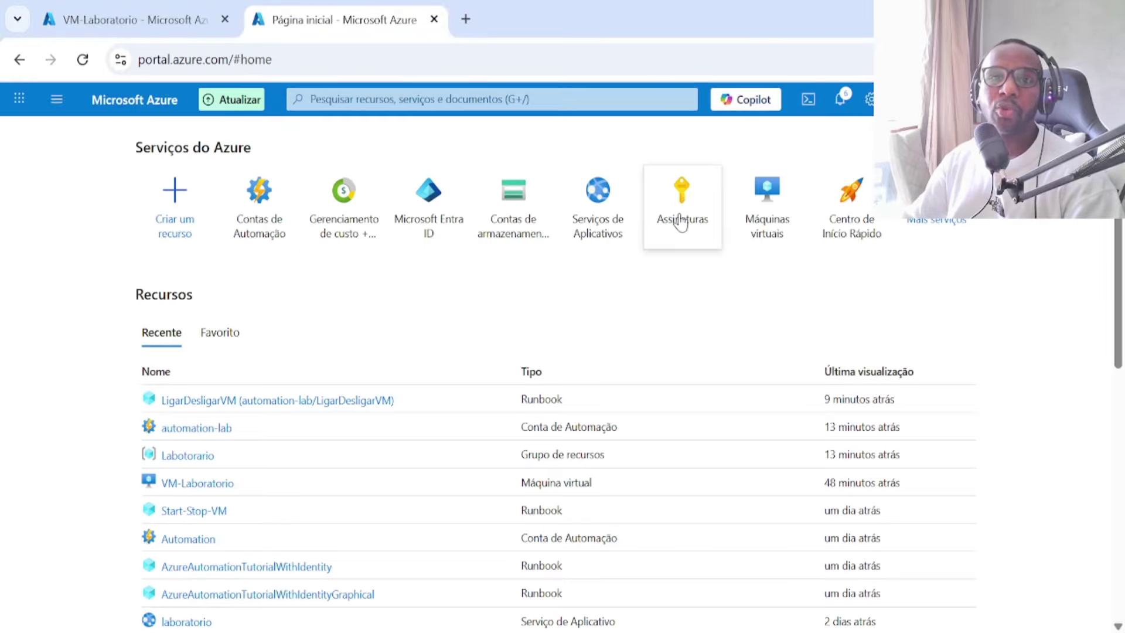
left_click(460, 100)
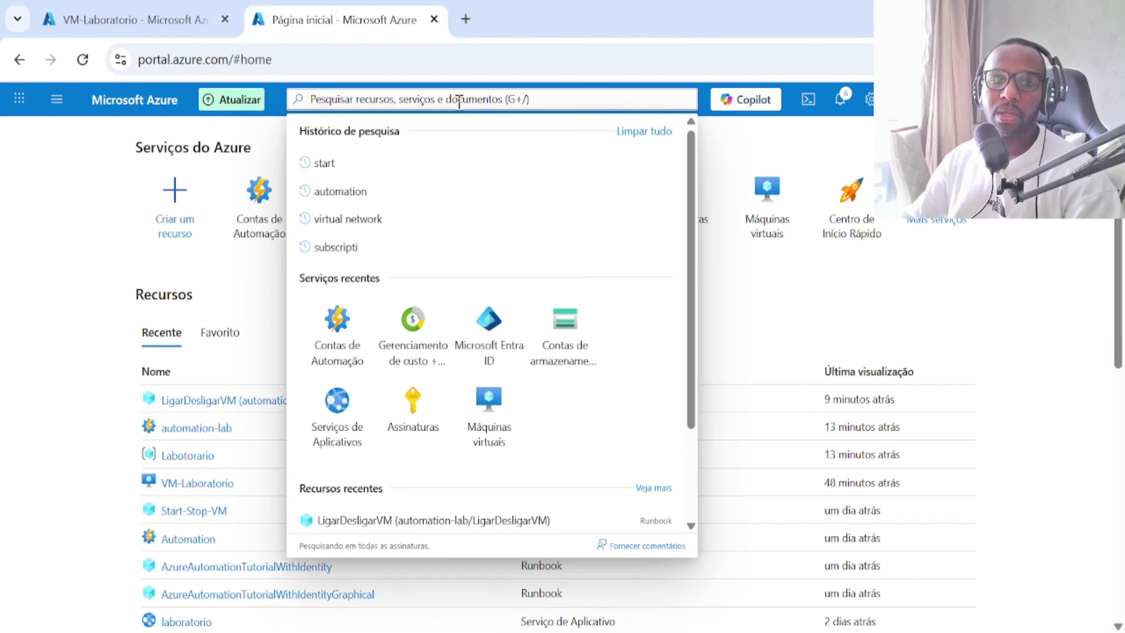
type("key ")
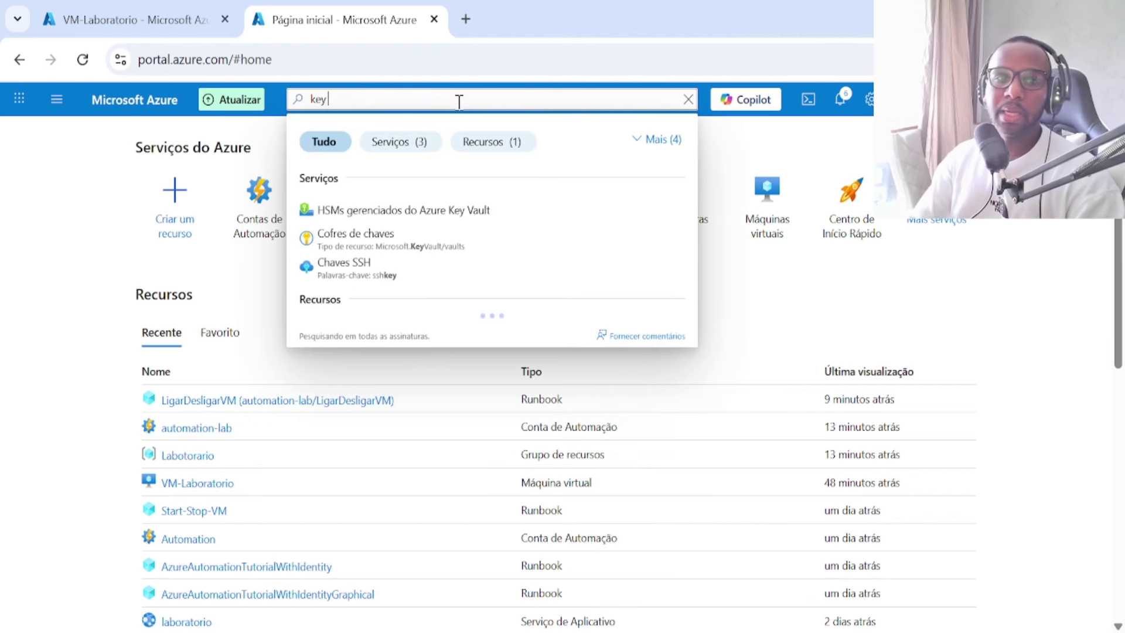
type("vault")
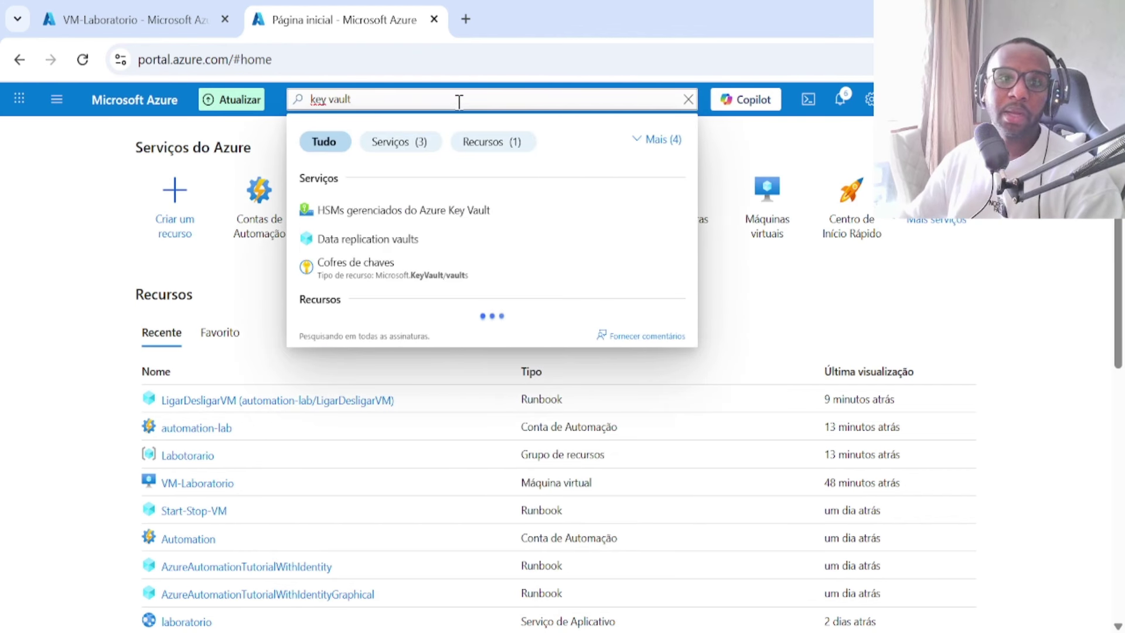
left_click(387, 280)
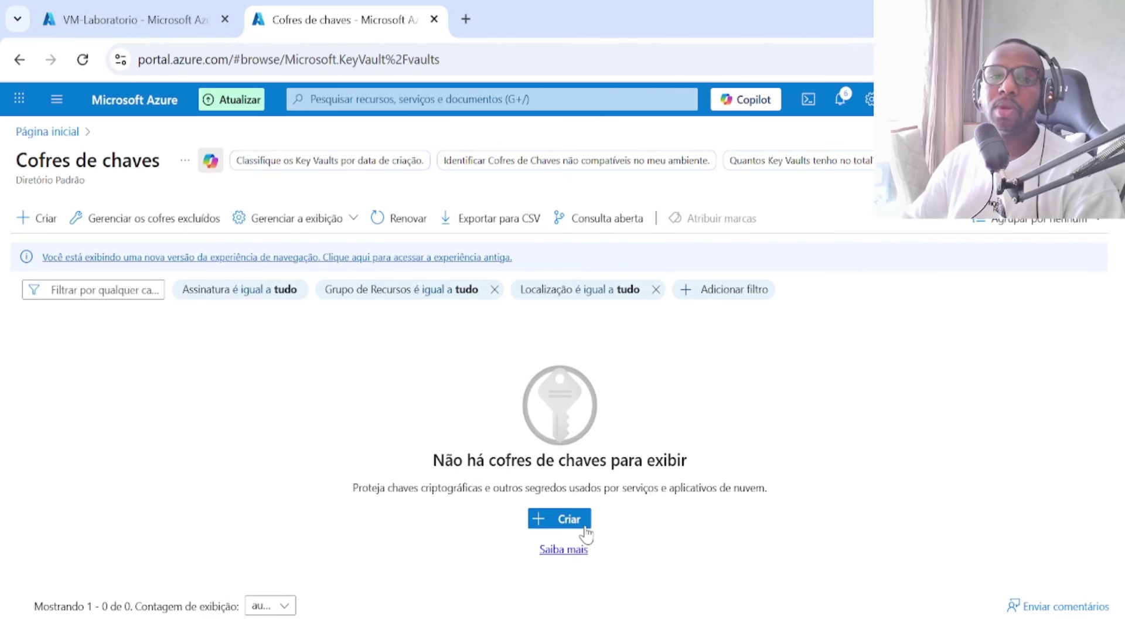
Step: Start a new key vault form, scroll through it, then return to the VM-Laboratorio page
left_click(583, 519)
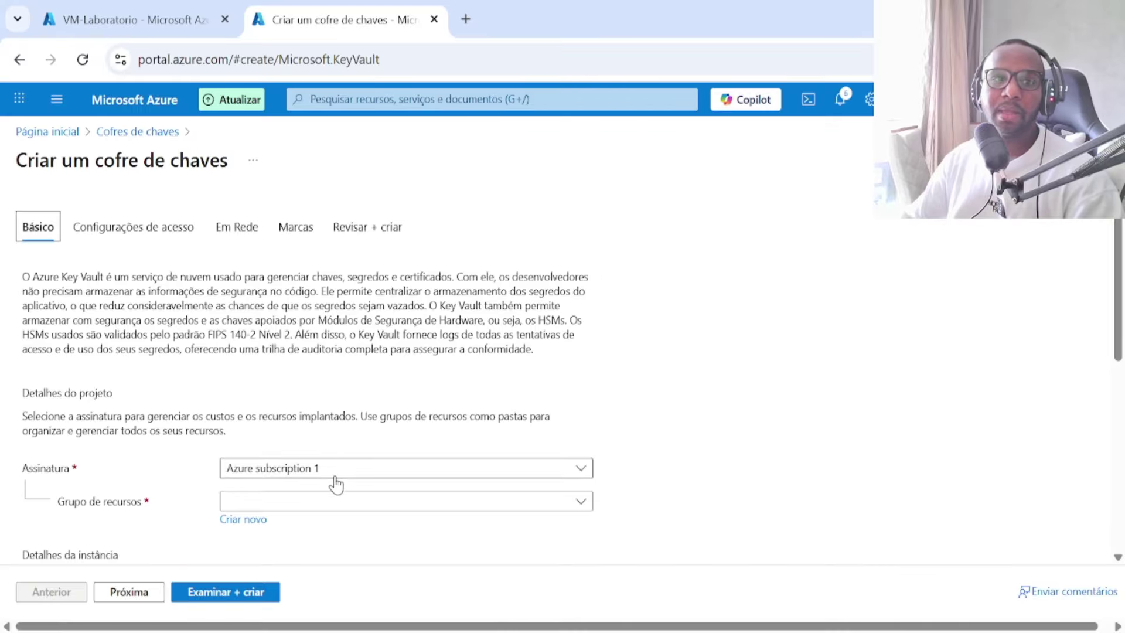
scroll(335, 481, "down", 2)
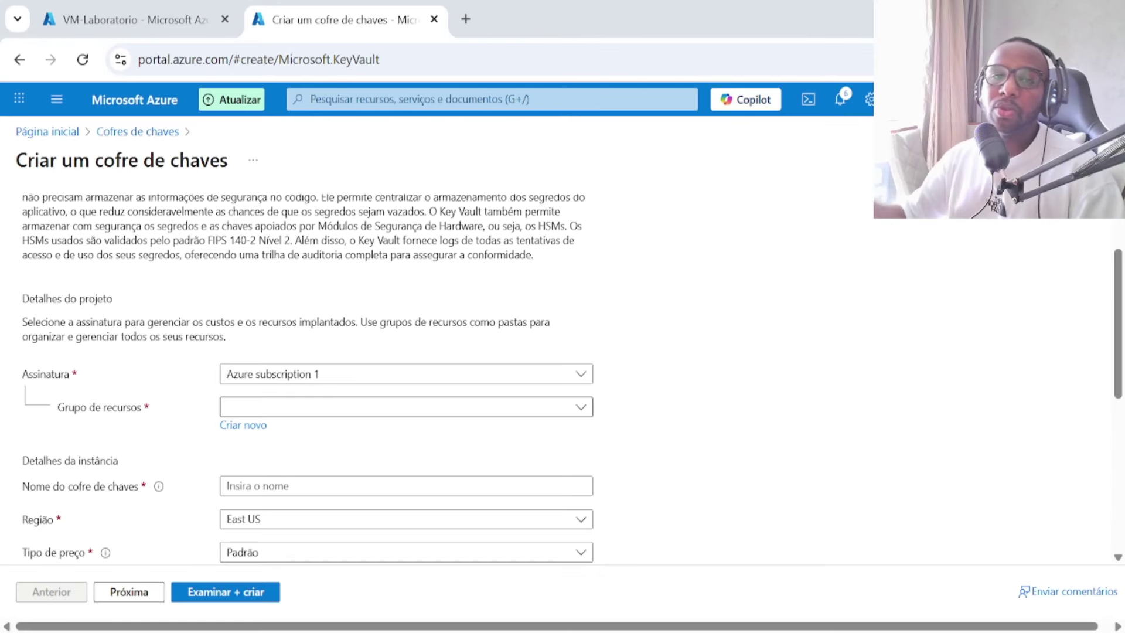
left_click(159, 29)
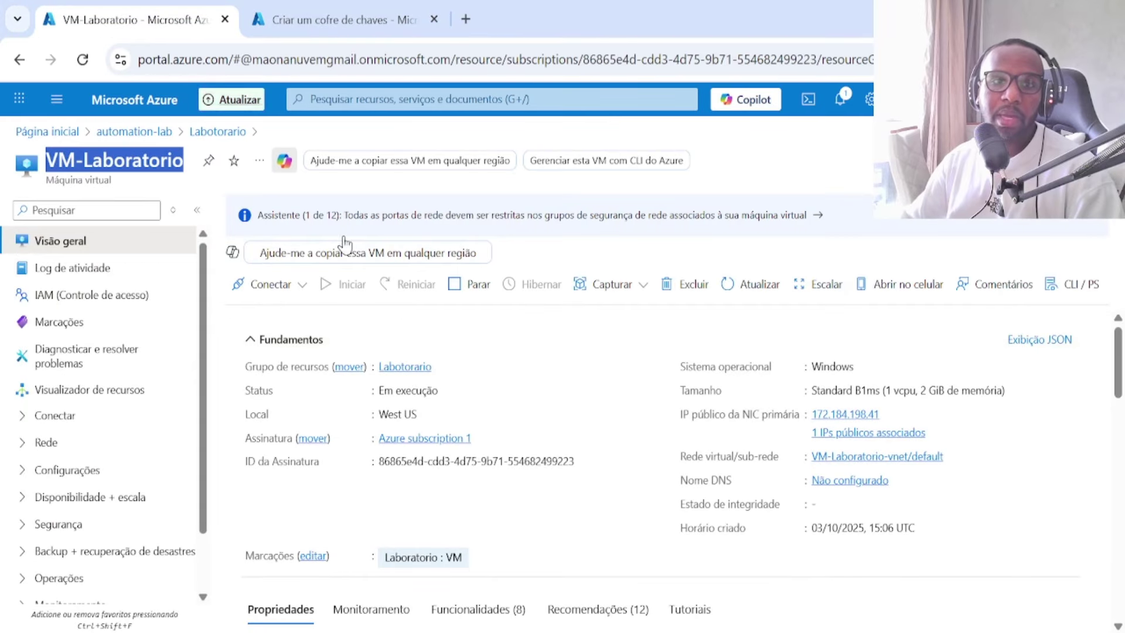
Step: Go via resource group Labotorario and automation-lab to LigarDesligarVM and view its published source
left_click(433, 293)
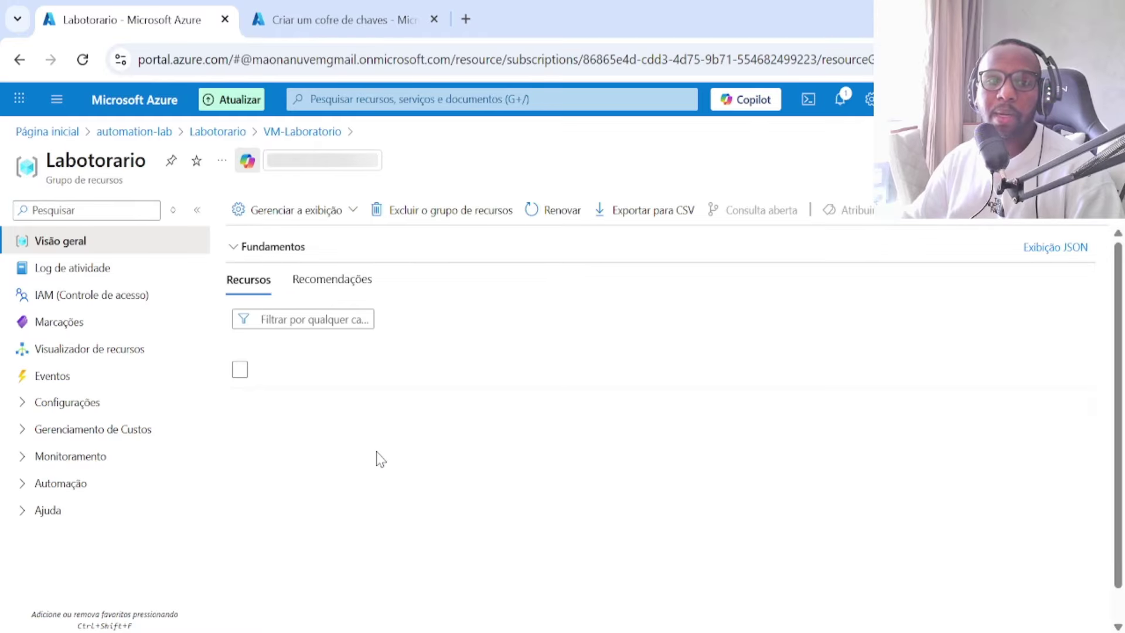
scroll(377, 452, "down", 1)
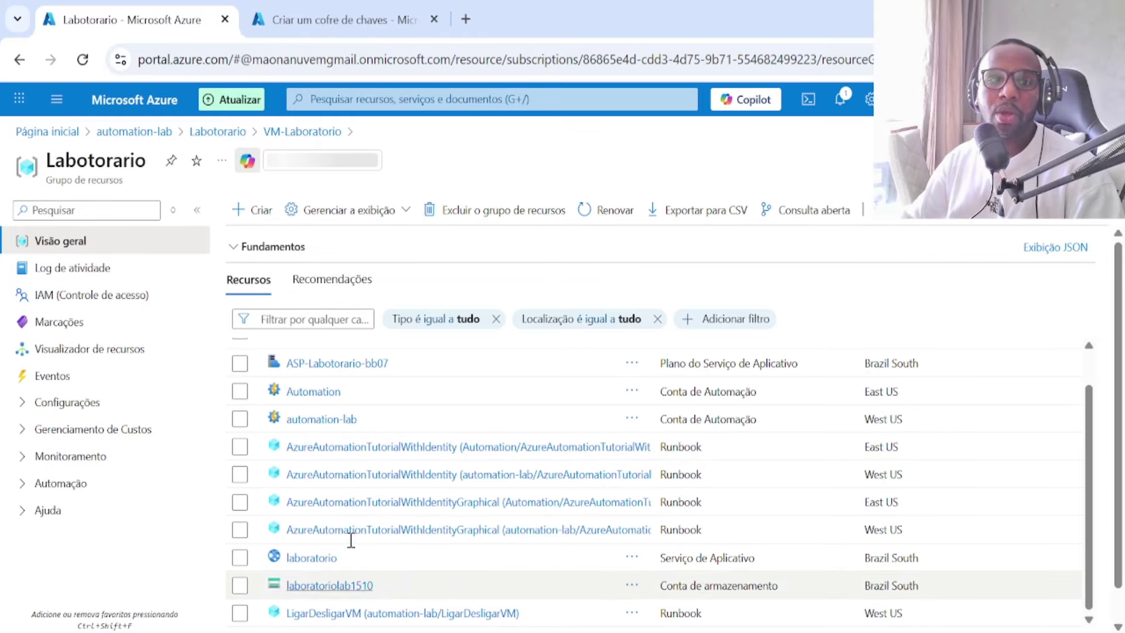
left_click(326, 420)
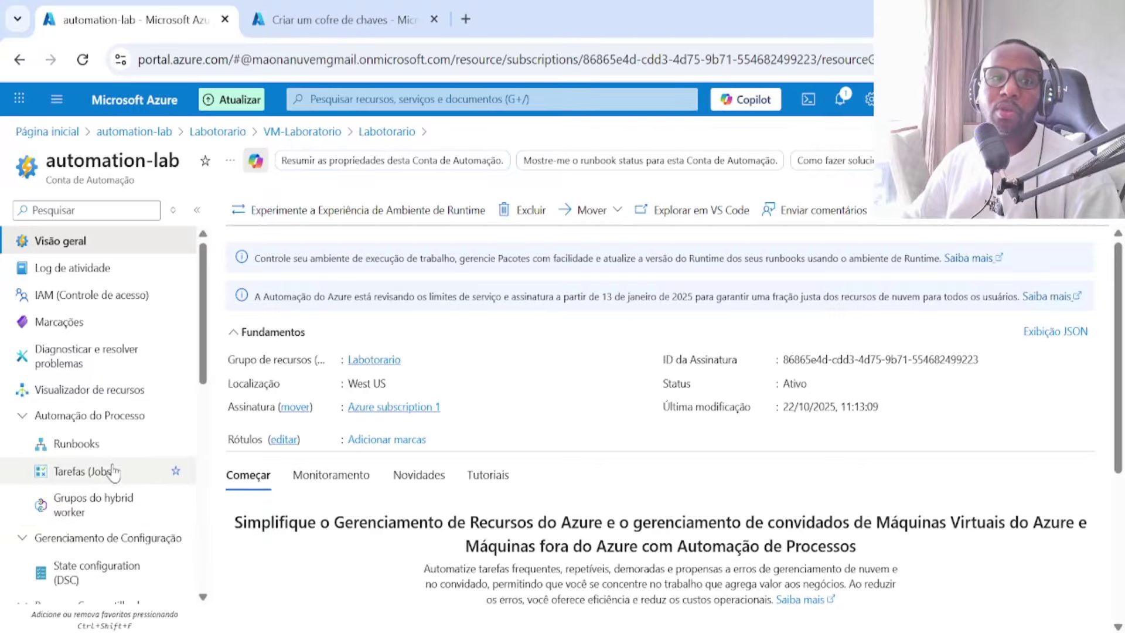
left_click(114, 463)
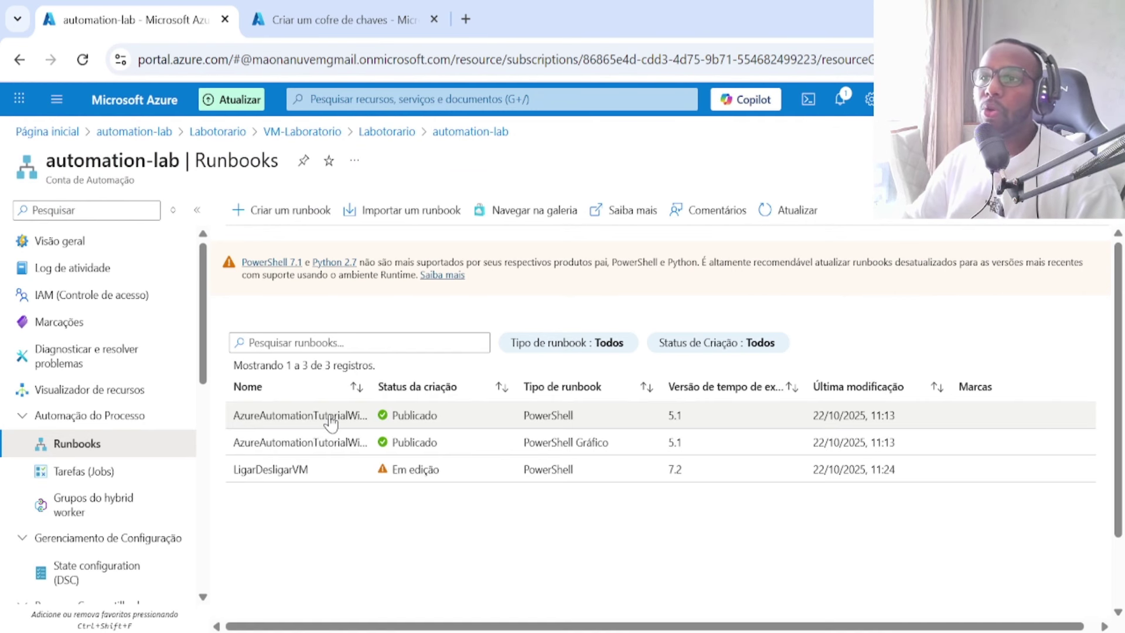
left_click(304, 479)
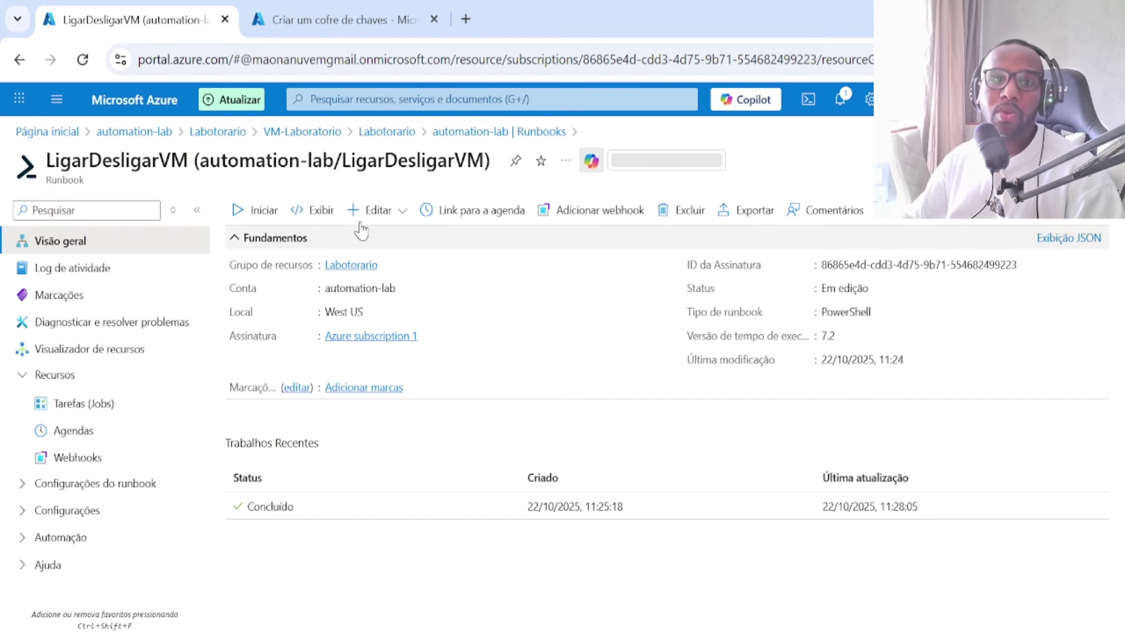
left_click(315, 212)
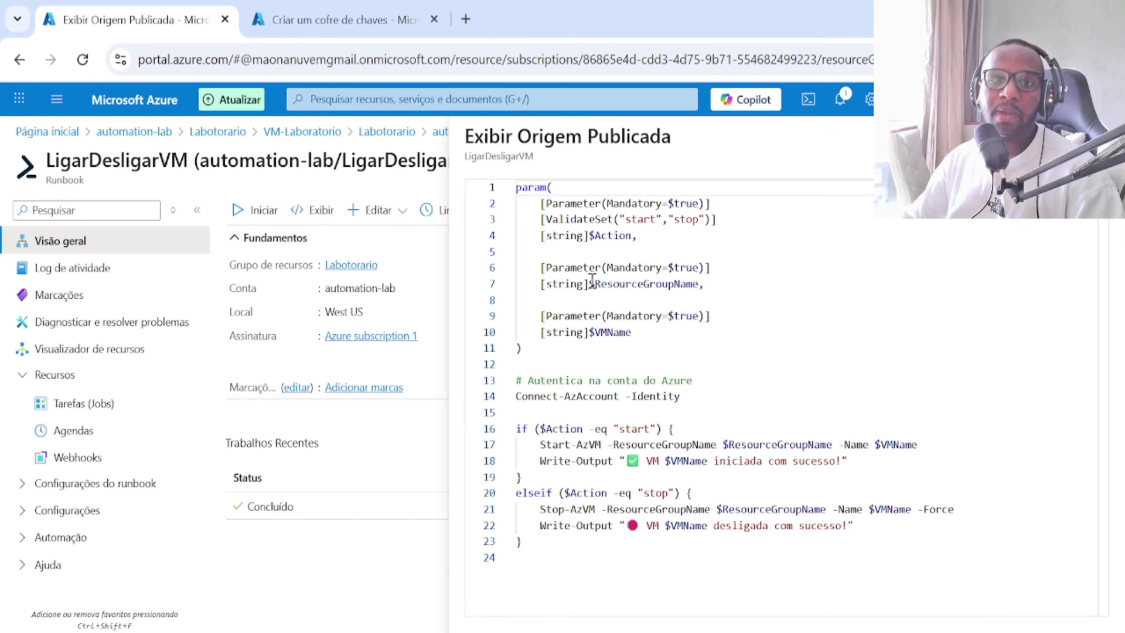
Step: Highlight the script's ResourceGroupName, VMName and start/stop messages, then return to the key vault form
left_click_drag(589, 285, 639, 285)
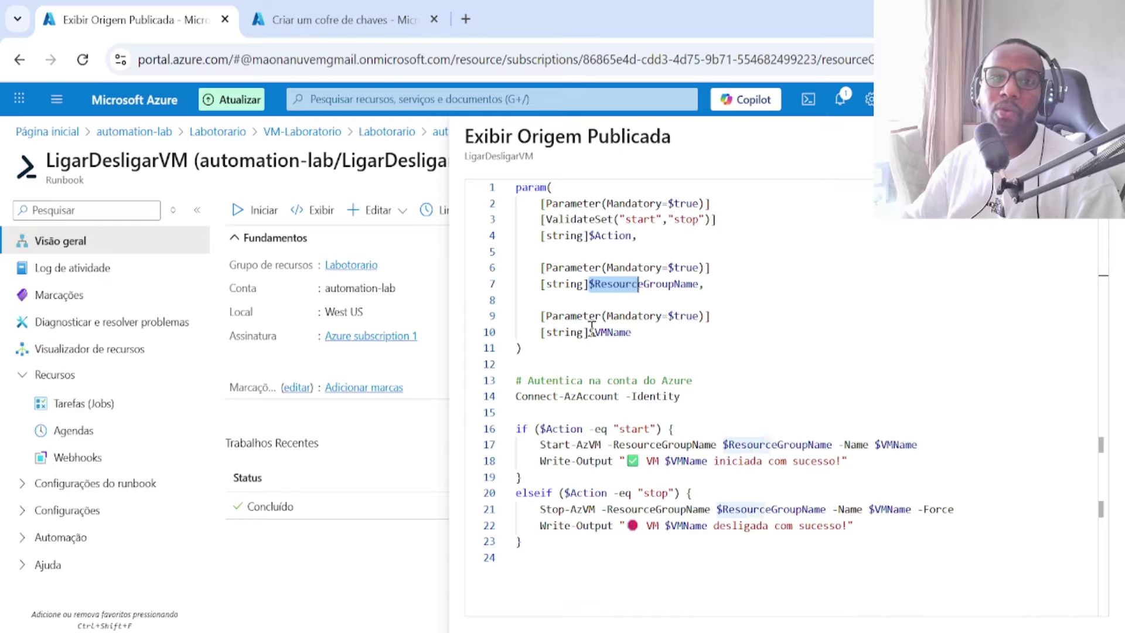
left_click_drag(589, 332, 626, 331)
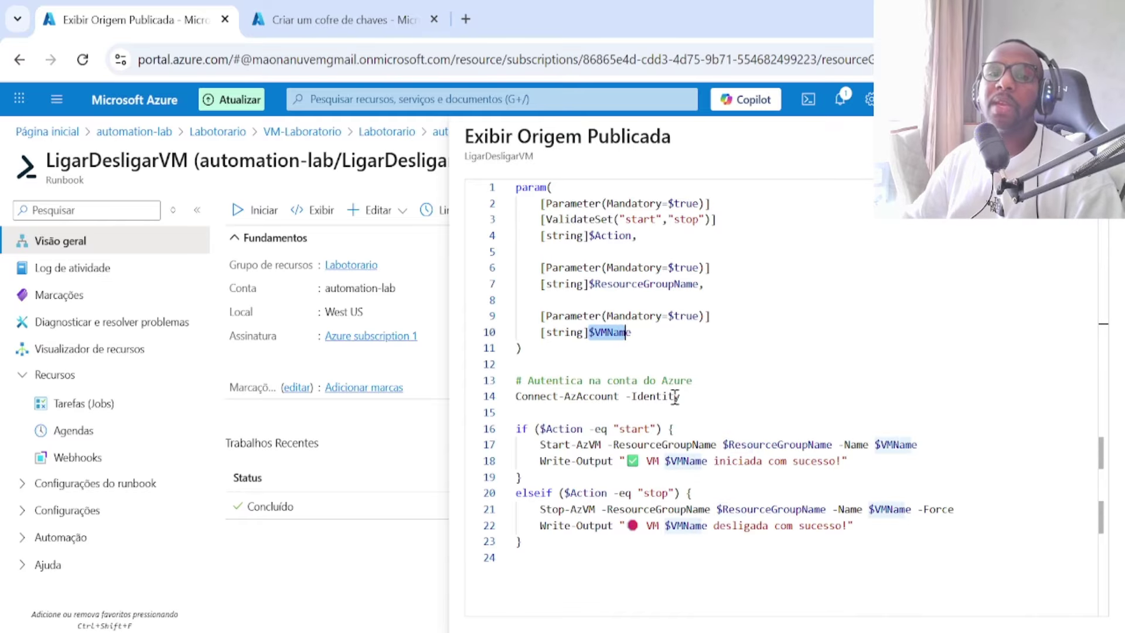
left_click_drag(850, 462, 555, 460)
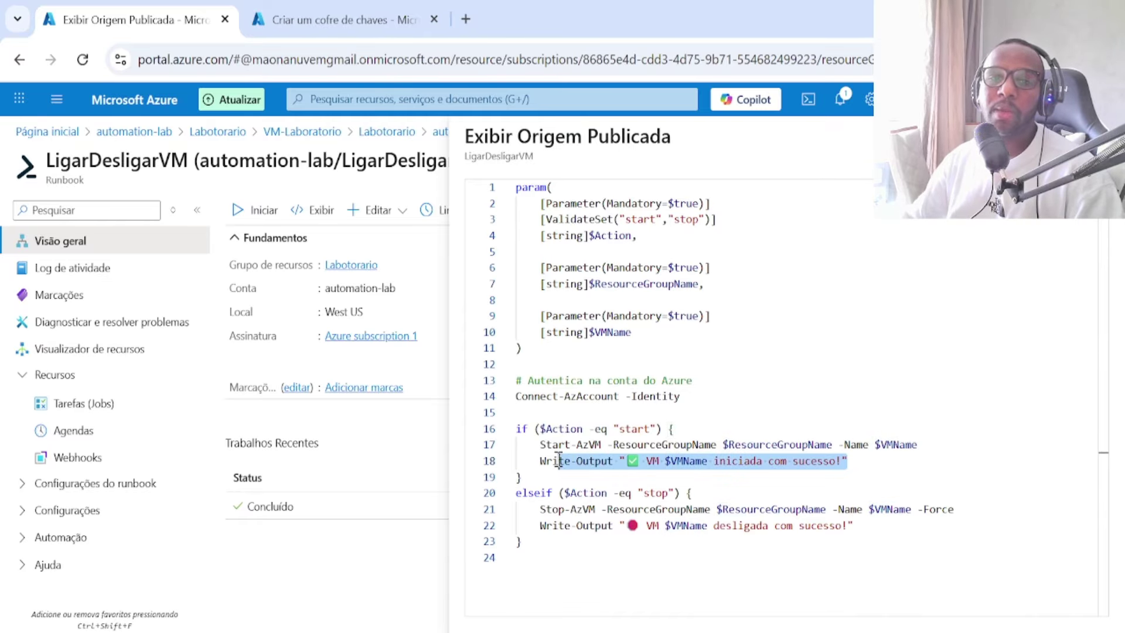
left_click_drag(861, 526, 544, 526)
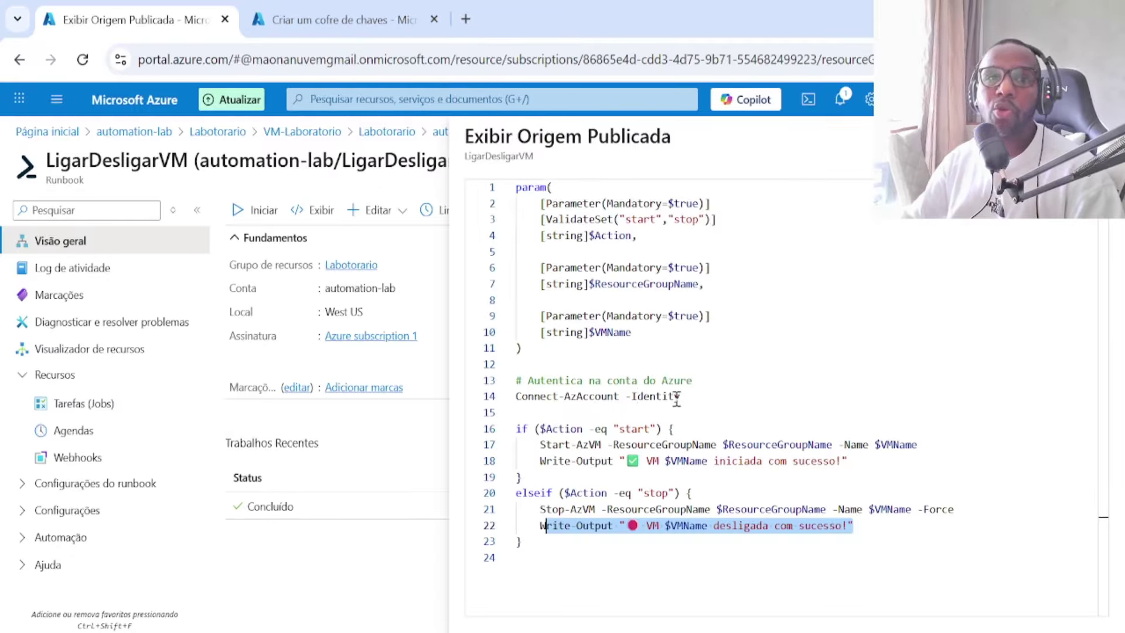
left_click(317, 20)
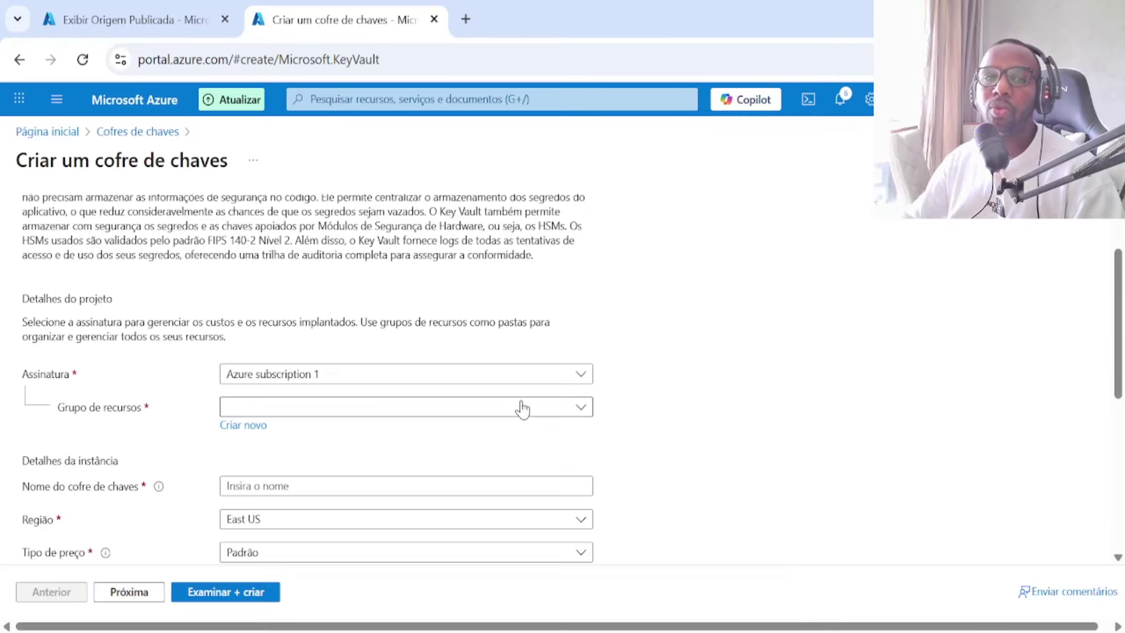
Step: Choose resource group Labotorario, replace rejected name keyvault with laboratorio-aula6, keep Padrão pricing
left_click(457, 412)
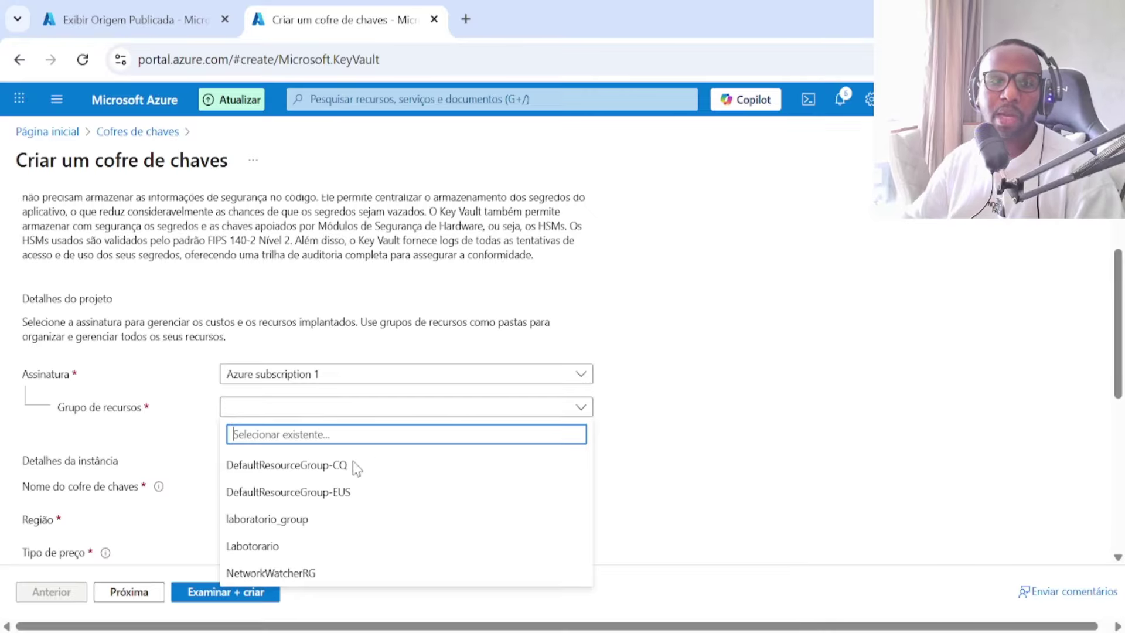
left_click(281, 546)
scroll(281, 452, "down", 2)
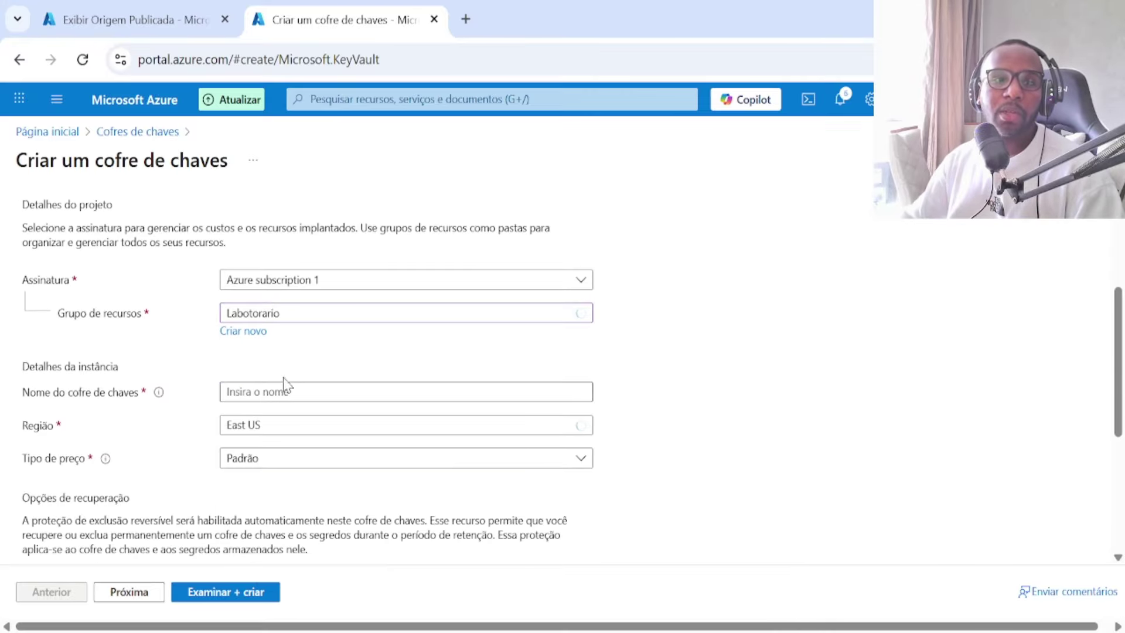
left_click(280, 394)
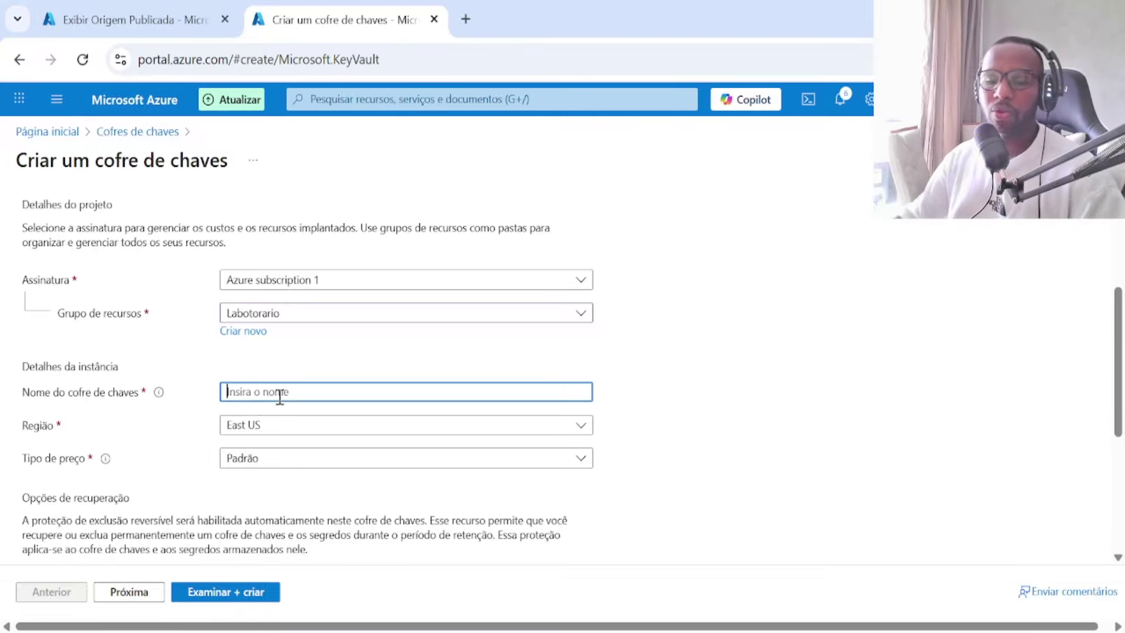
type("keyvault")
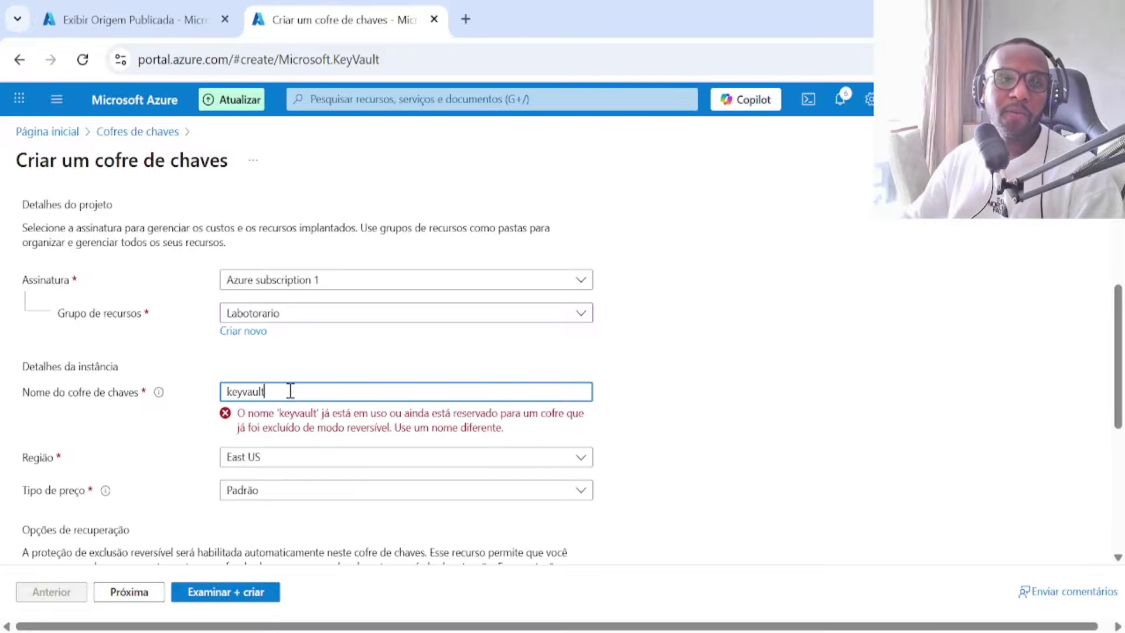
double_click(258, 392)
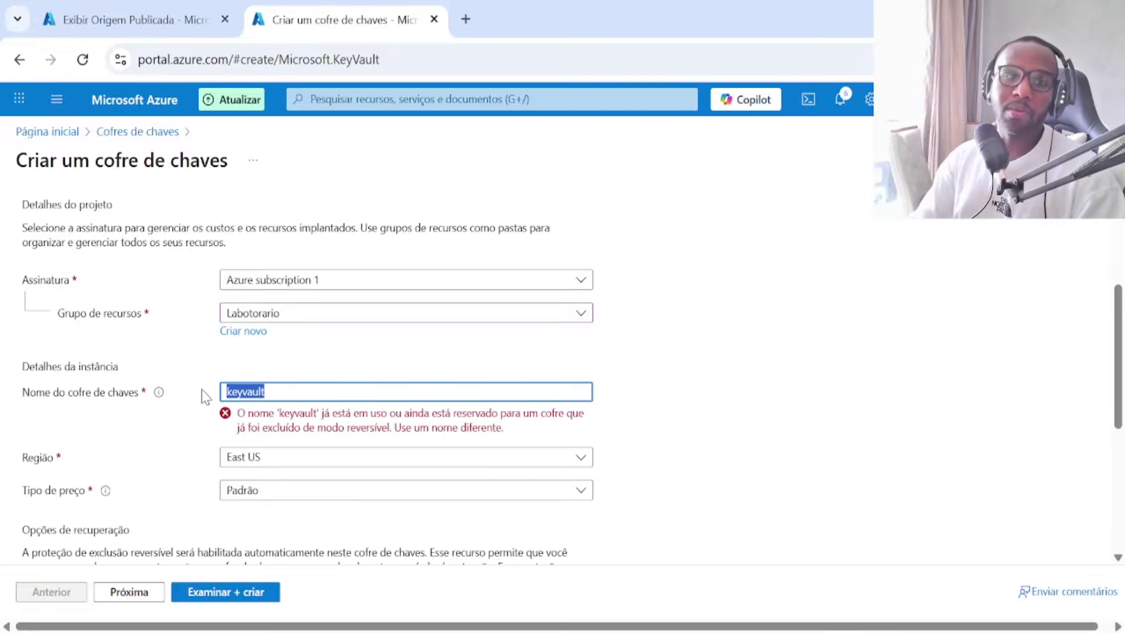
type("labora")
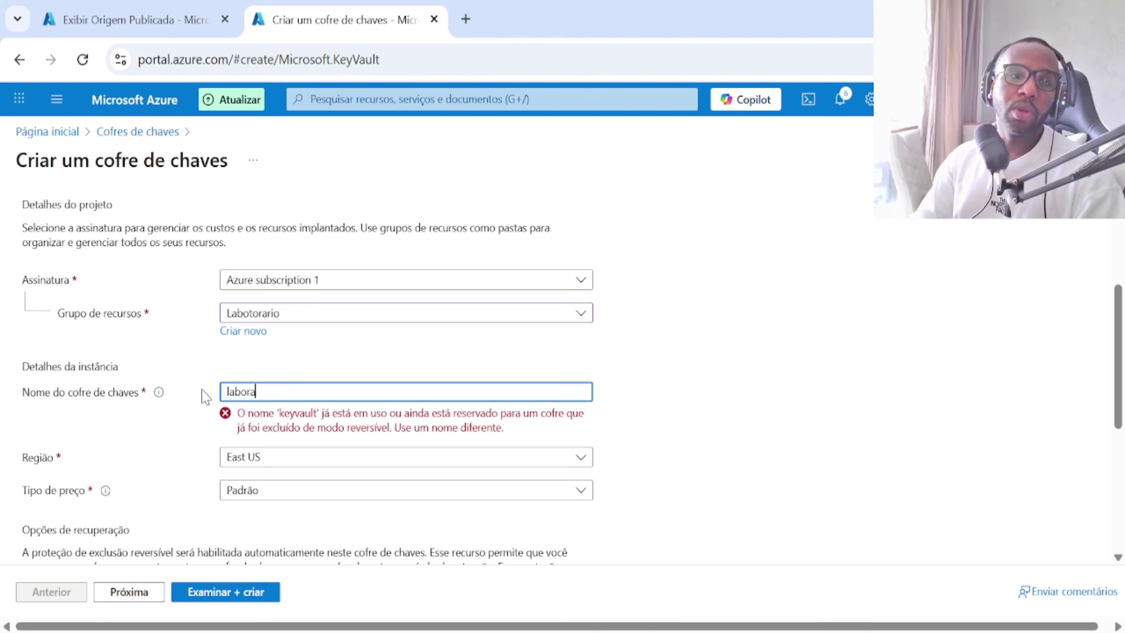
type("torio")
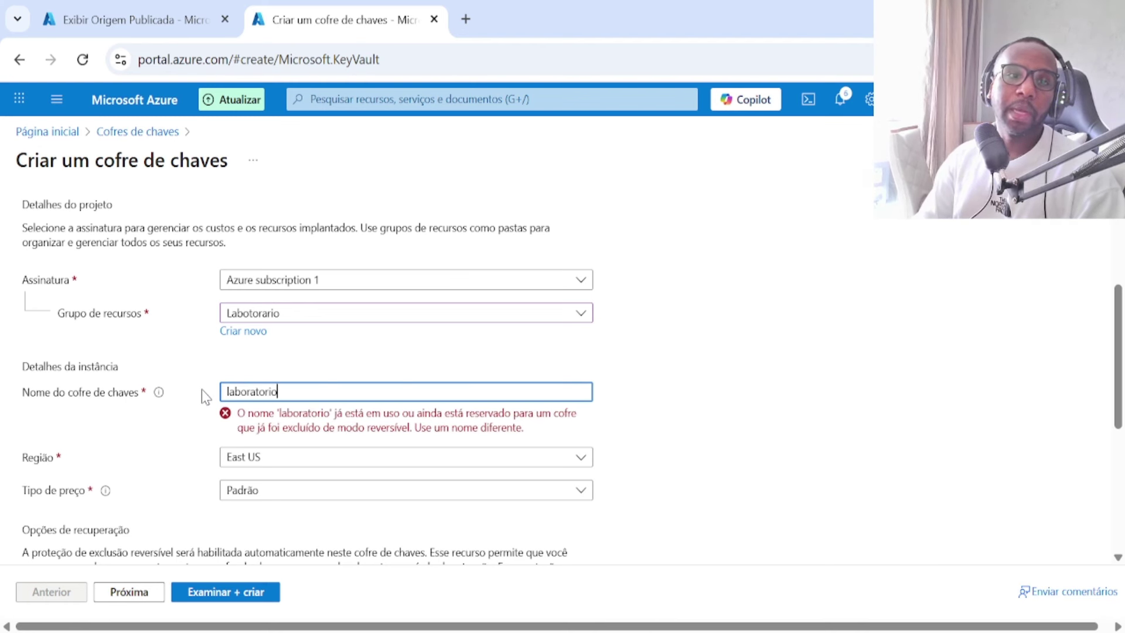
type("-")
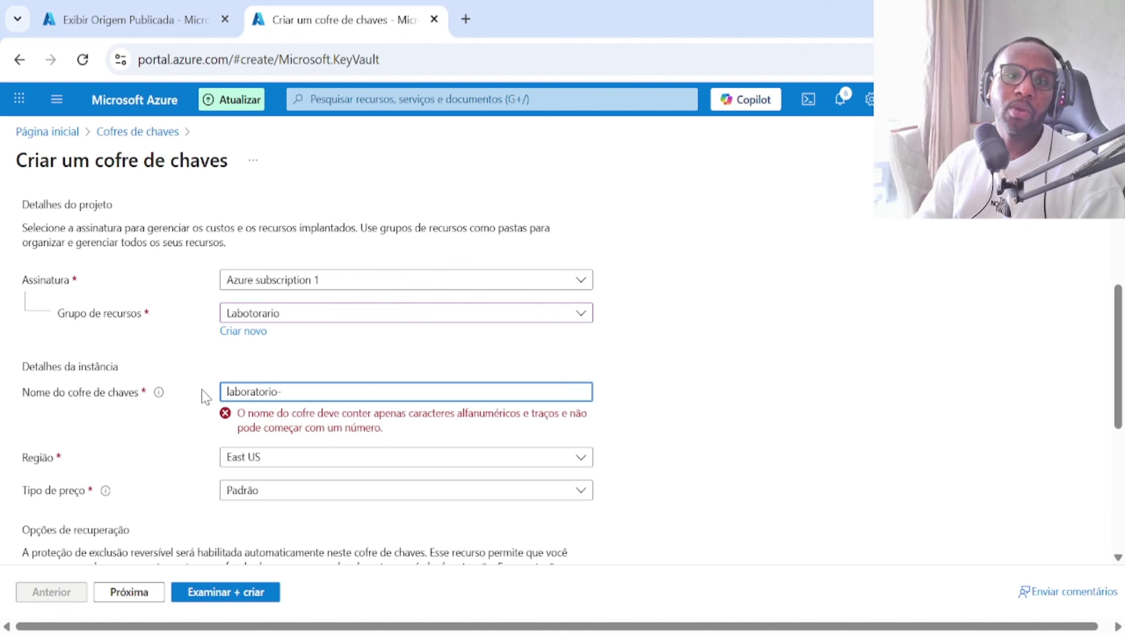
type("aula6")
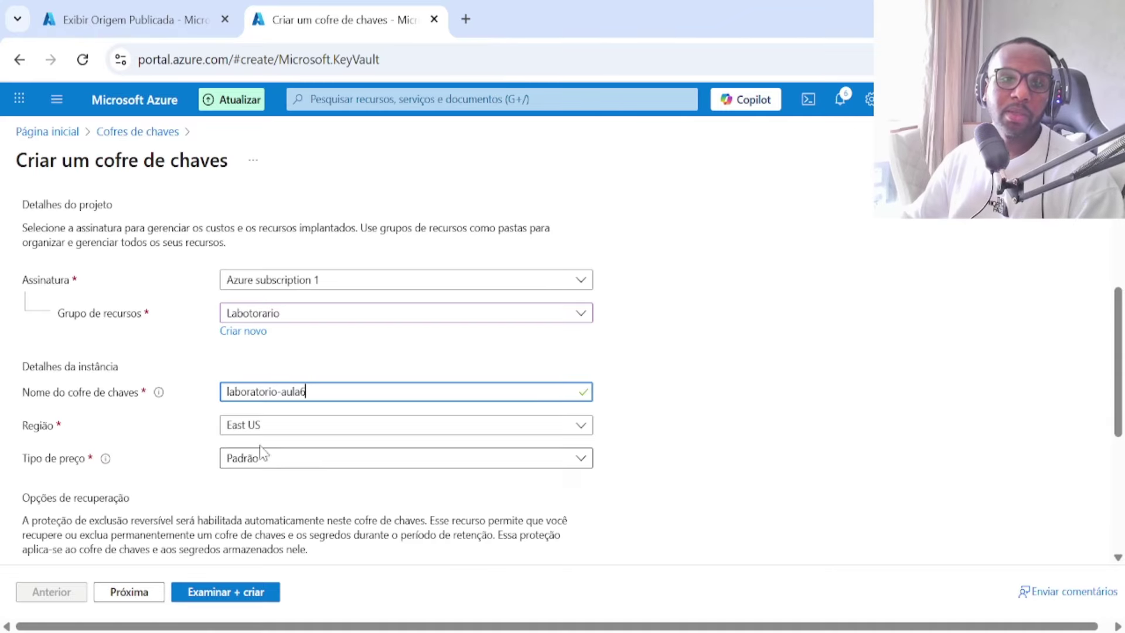
left_click(263, 460)
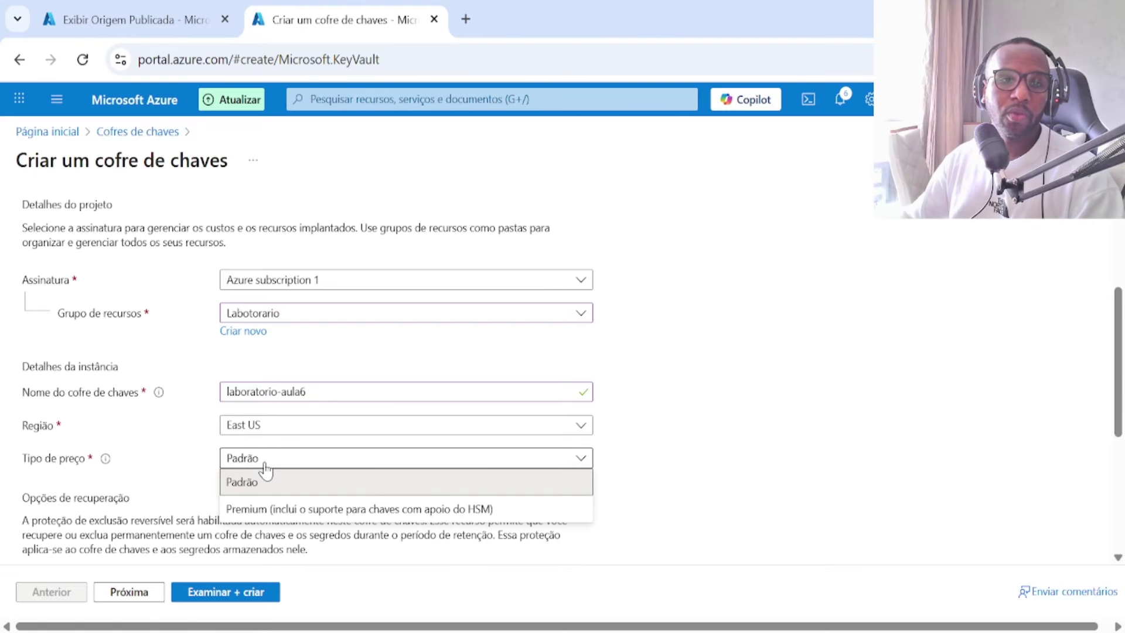
left_click(265, 473)
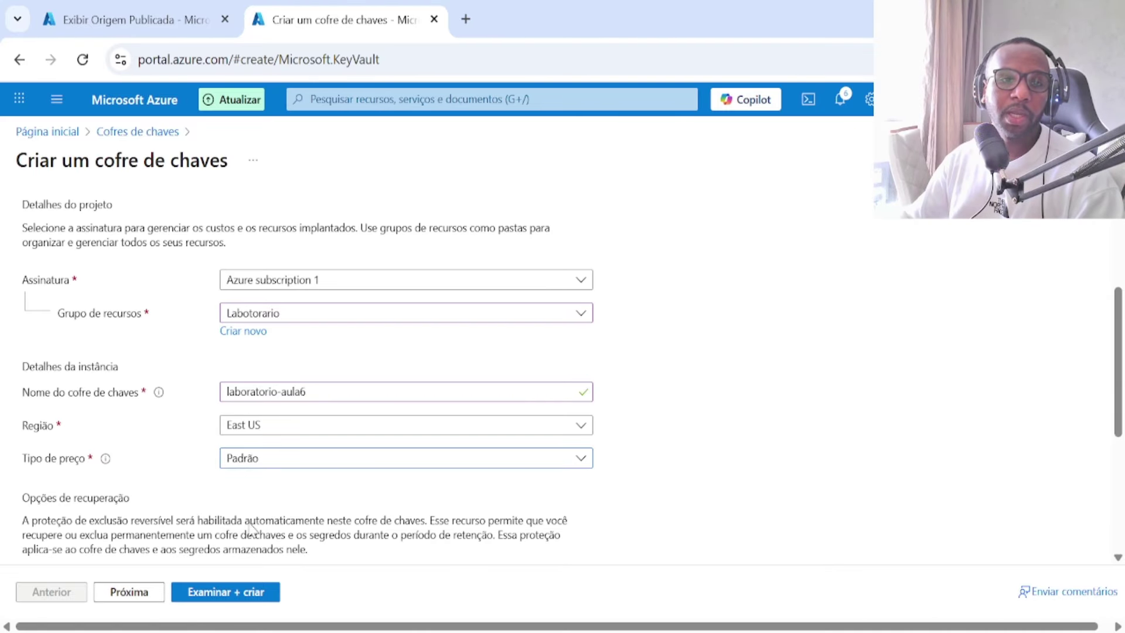
Step: On the access configuration step, try the vault access policy and Azure RBAC permission models
left_click(130, 593)
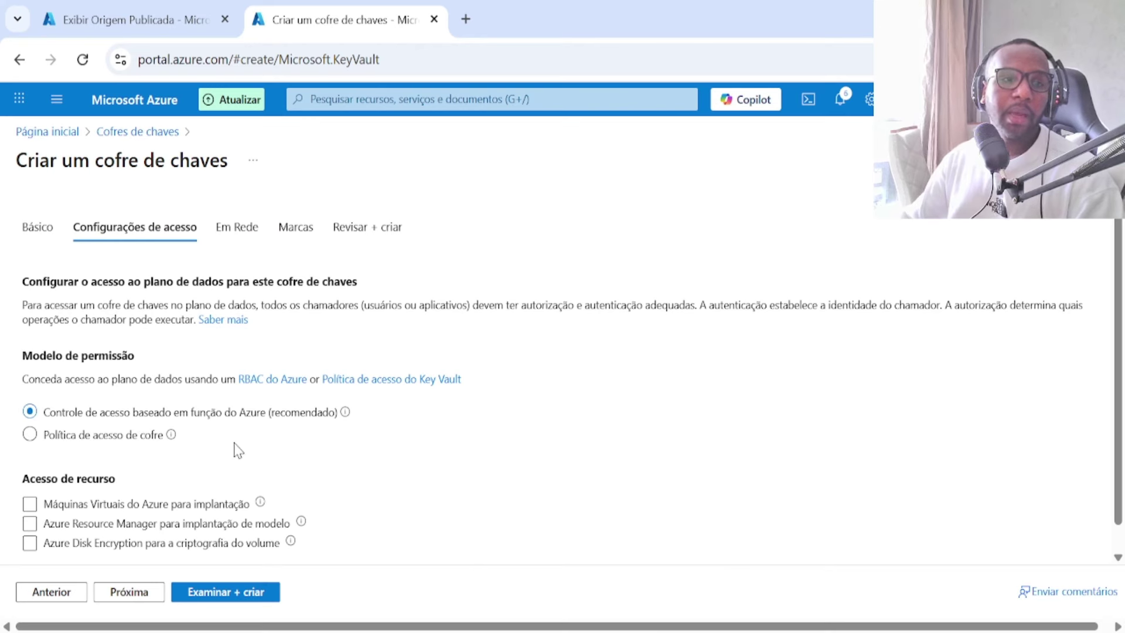
scroll(238, 450, "down", 1)
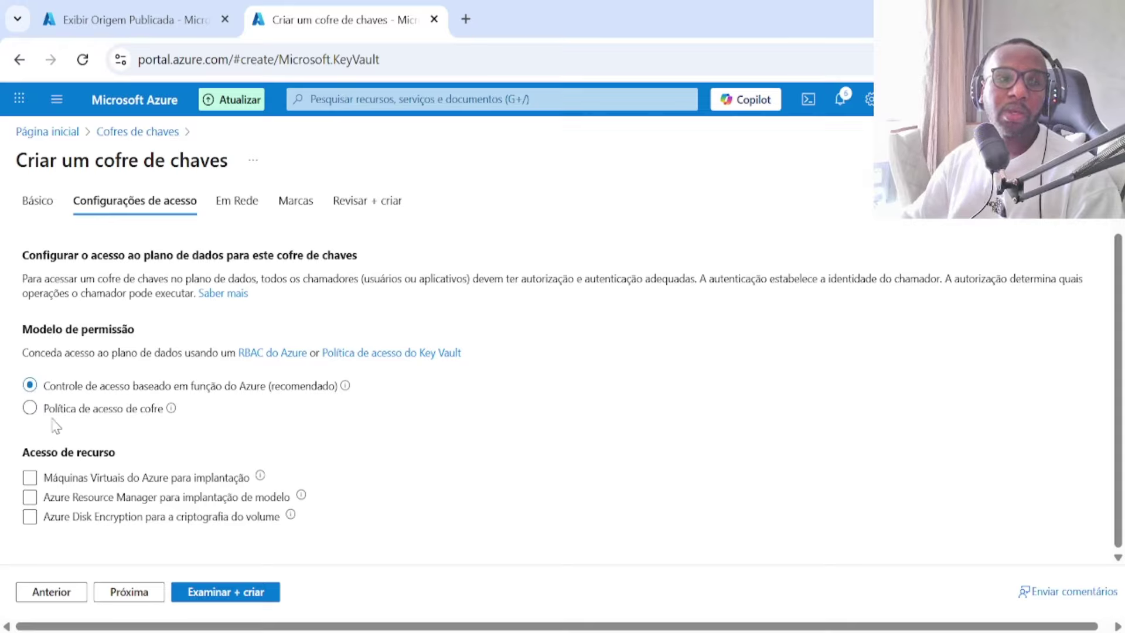
left_click(30, 409)
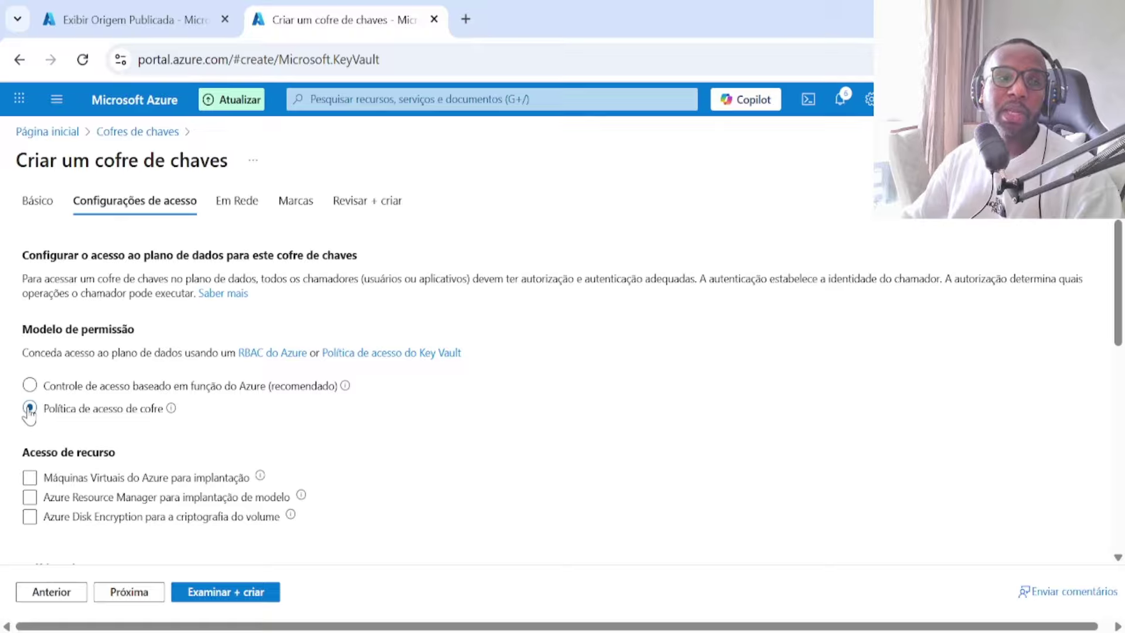
left_click(30, 388)
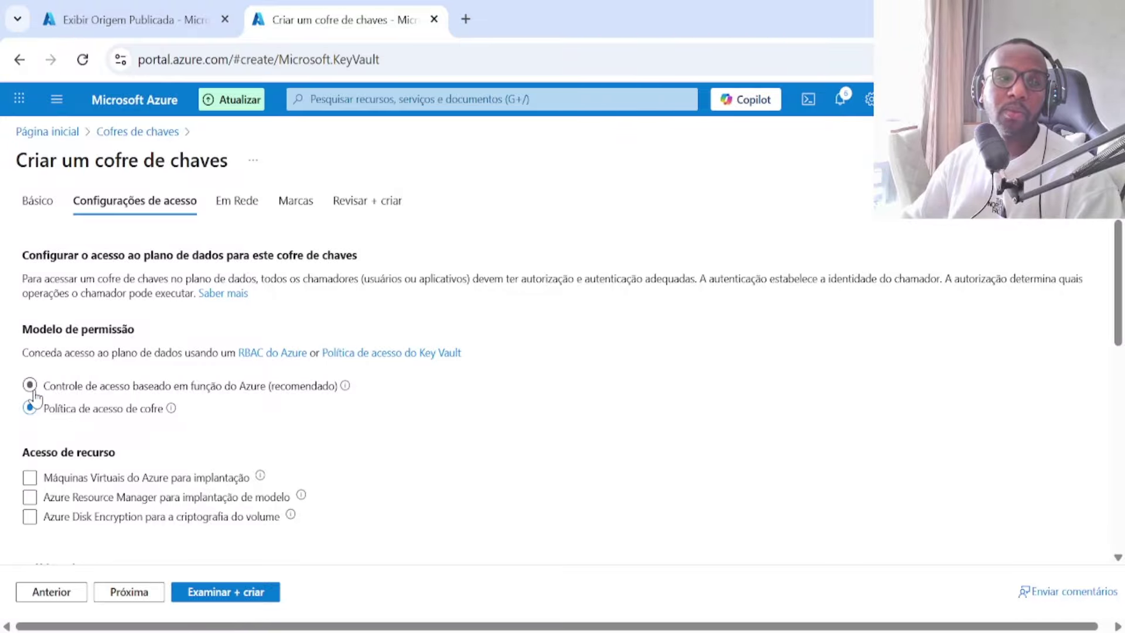
Step: Advance past networking and tags to Revisar + criar to start validation
left_click(129, 592)
scroll(194, 355, "down", 2)
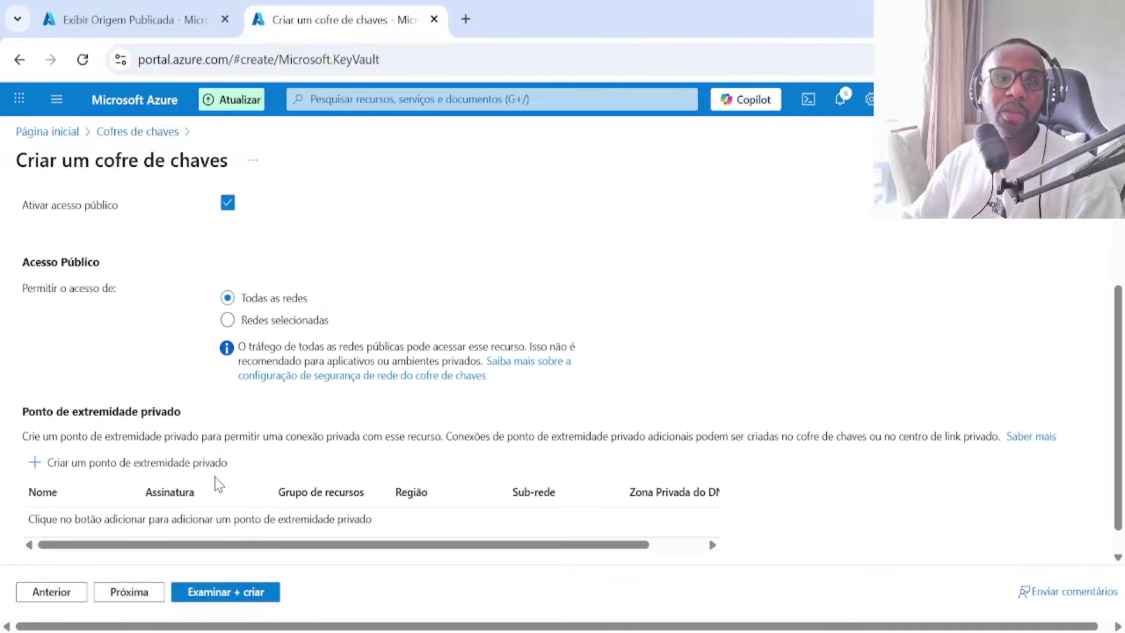
scroll(211, 351, "up", 2)
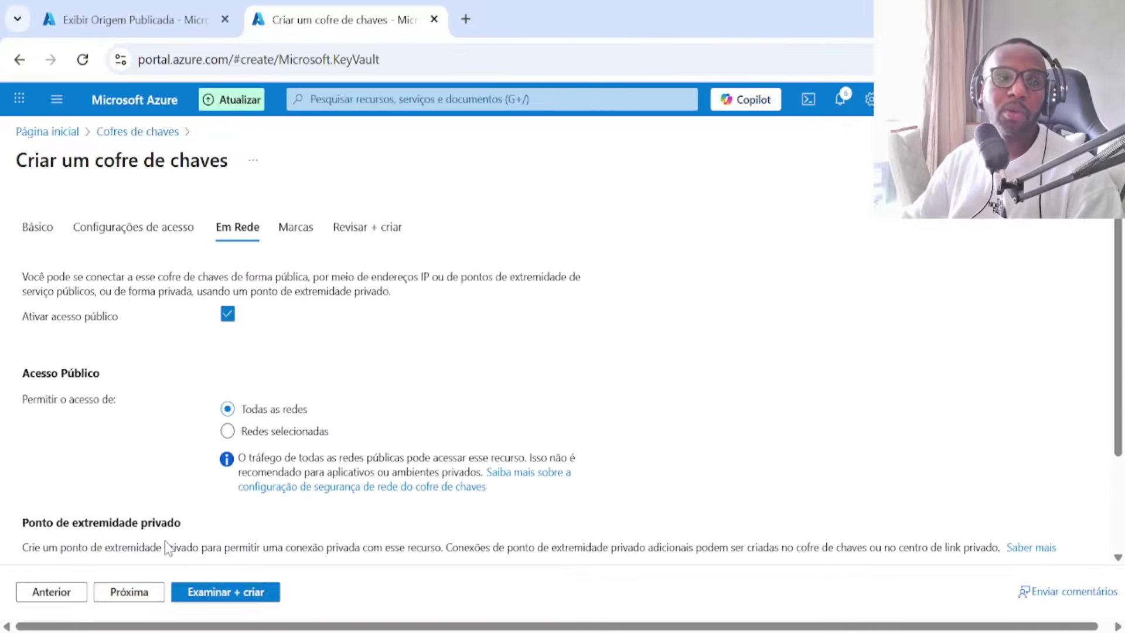
left_click(150, 602)
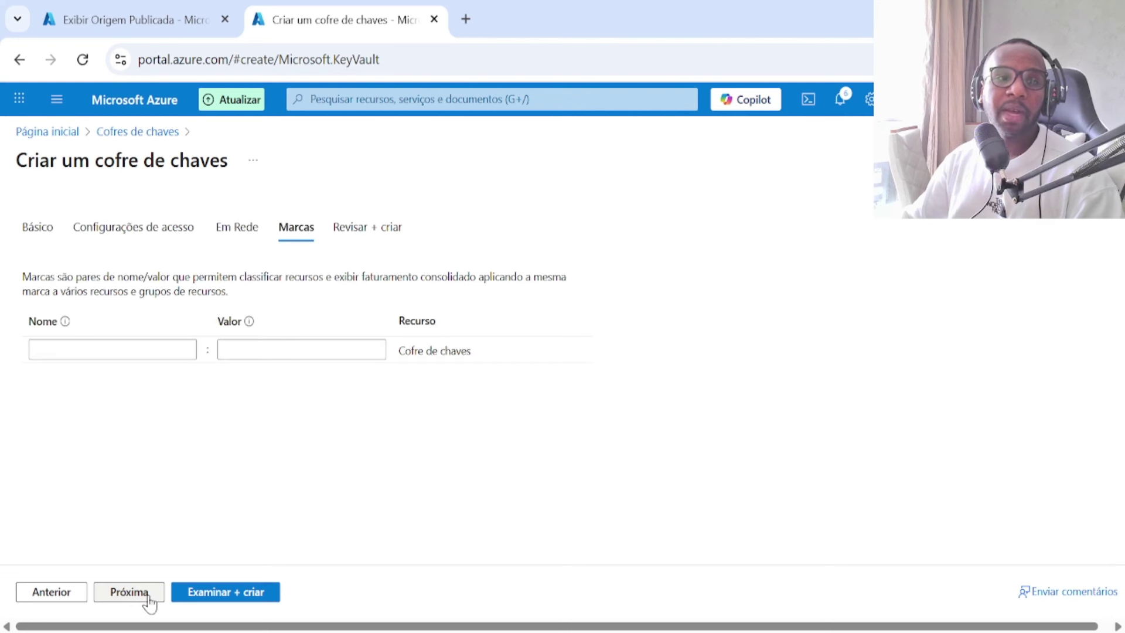
left_click(149, 602)
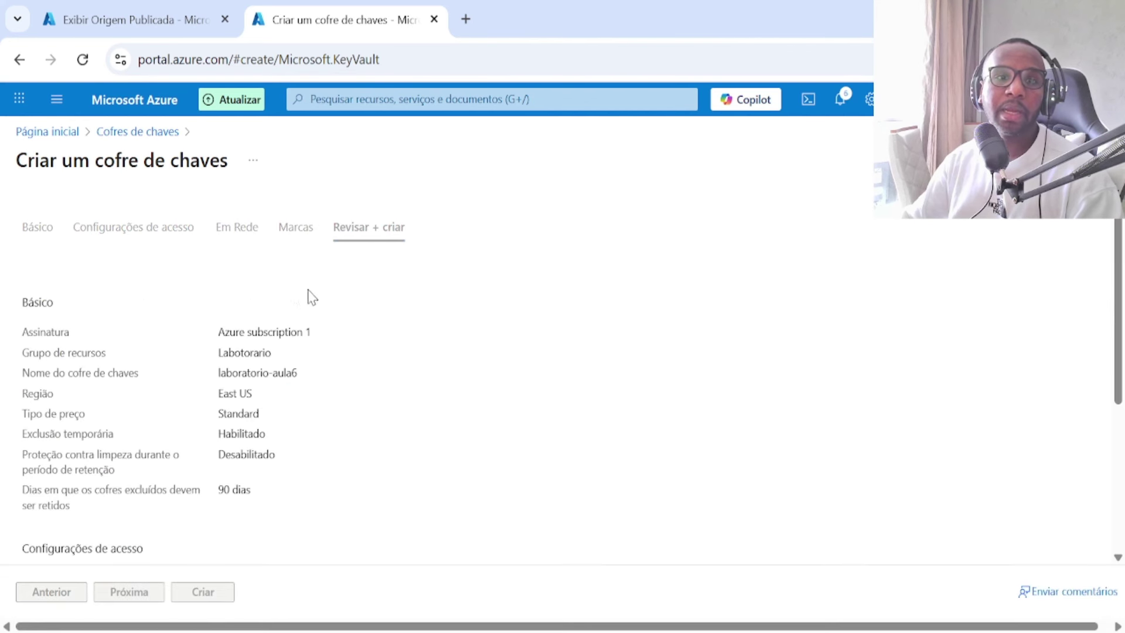
Step: Review the laboratorio-aula6 summary and create the key vault
scroll(246, 433, "down", 5)
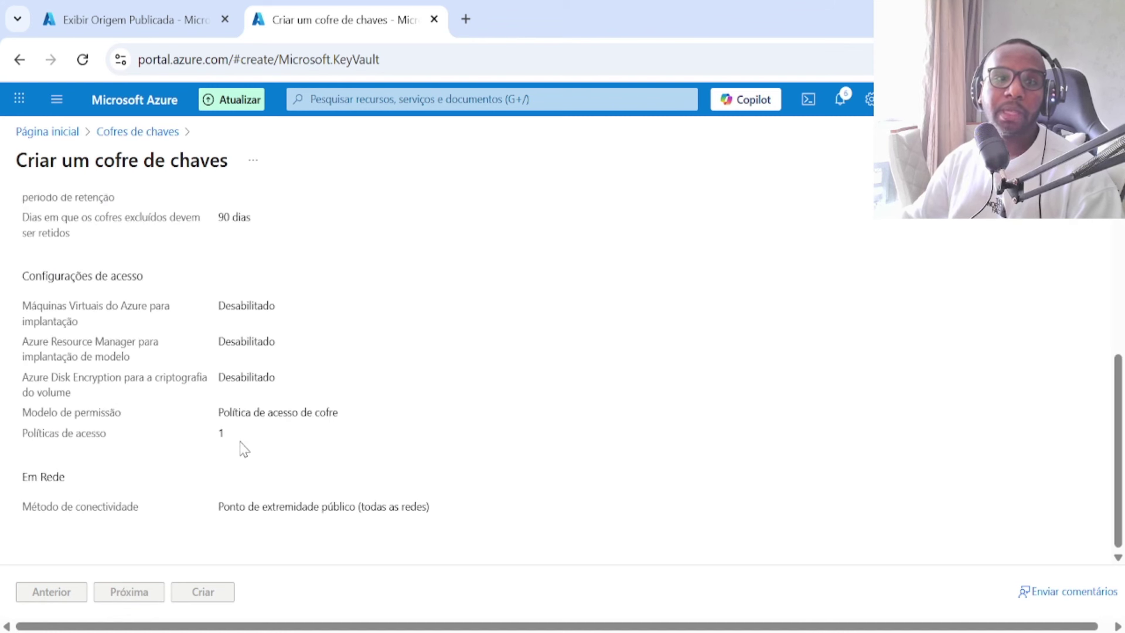
scroll(244, 447, "up", 5)
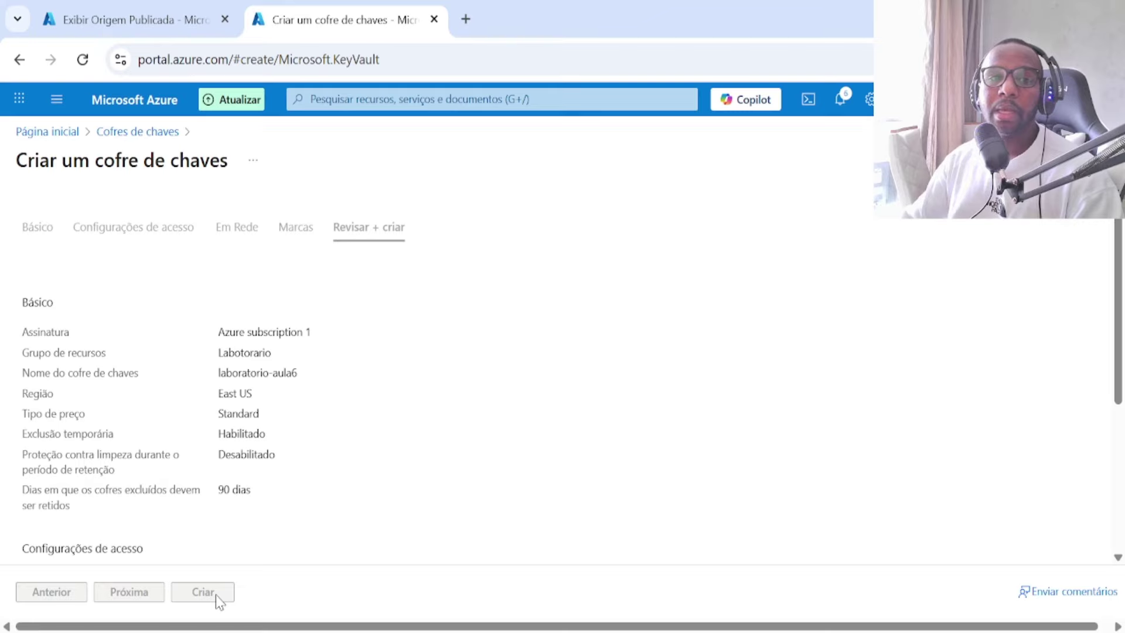
scroll(388, 388, "down", 5)
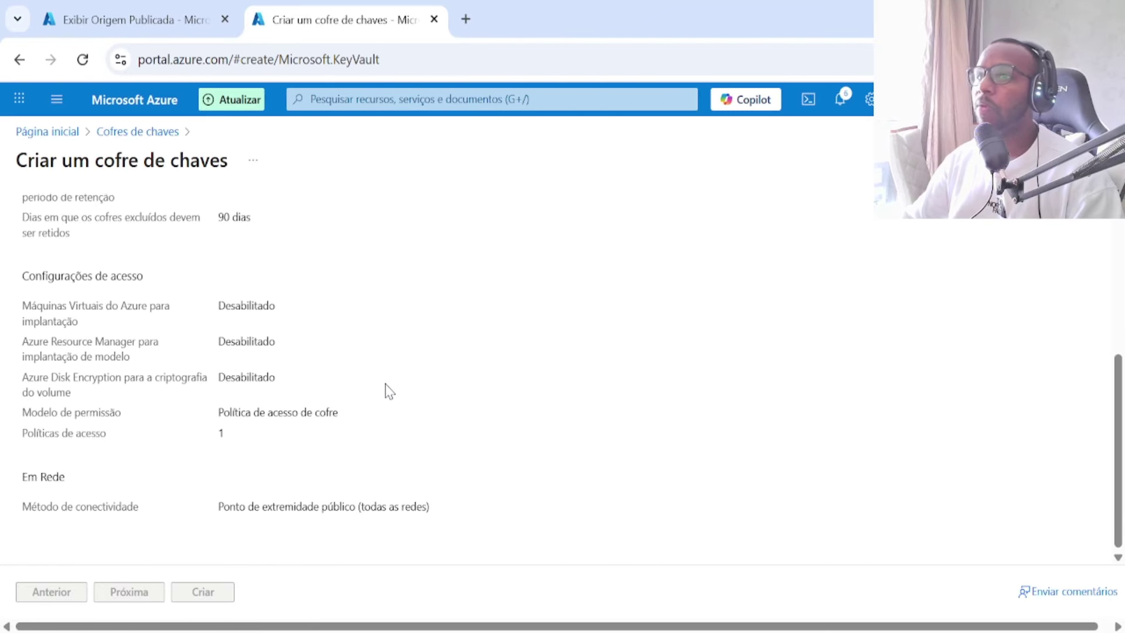
scroll(388, 391, "up", 3)
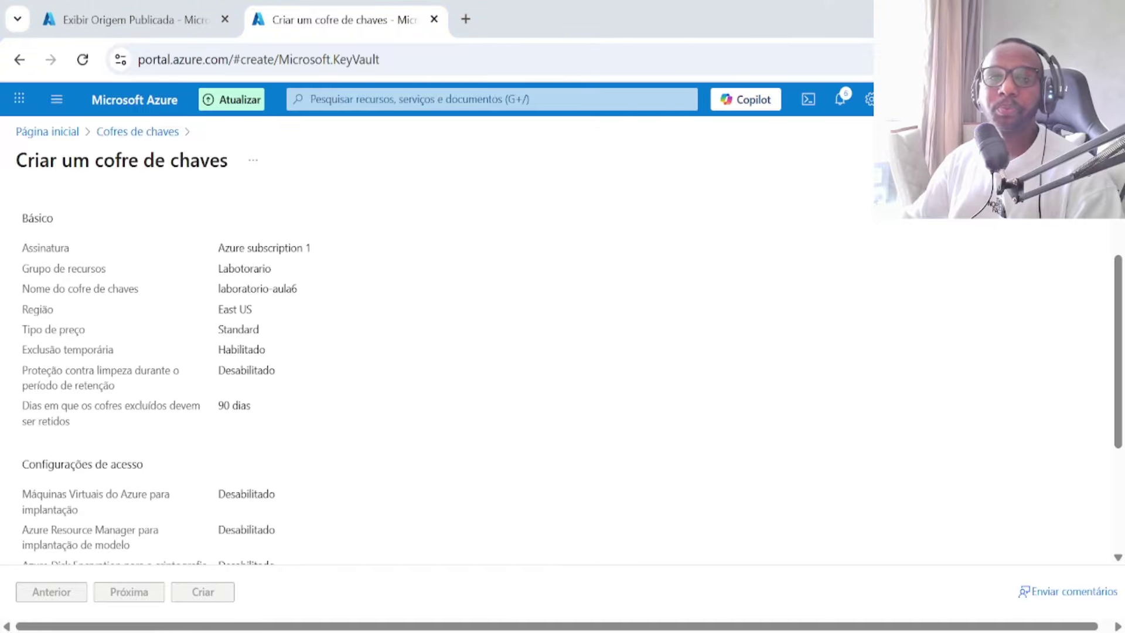
left_click(210, 593)
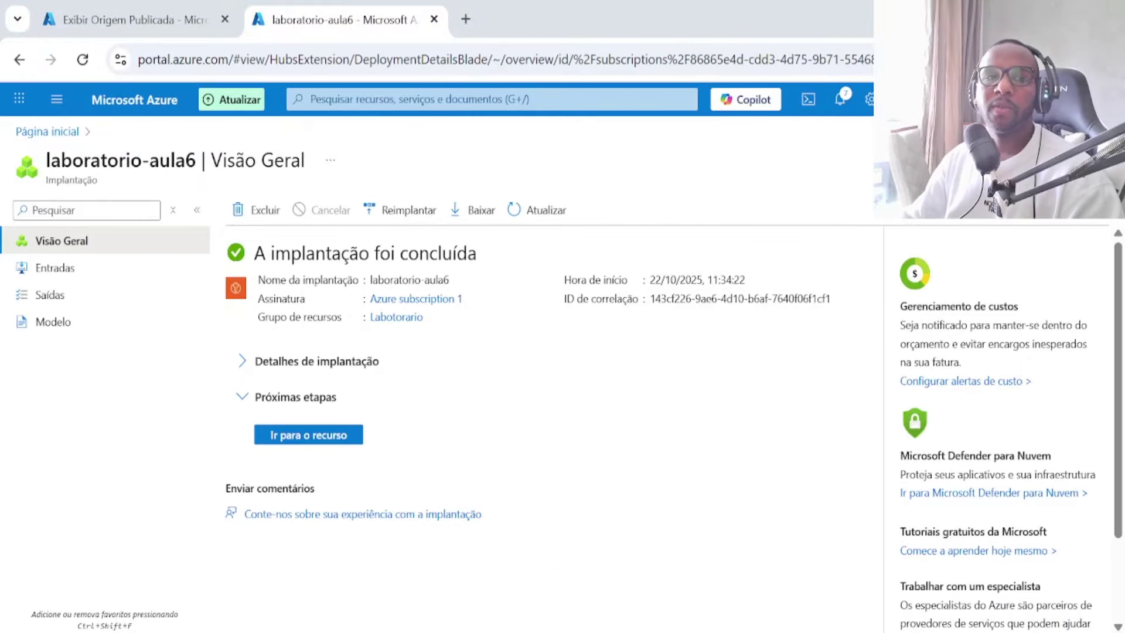
Step: Open the laboratorio-aula6 key vault and review its access policies, backing out of adding a new one
left_click(327, 433)
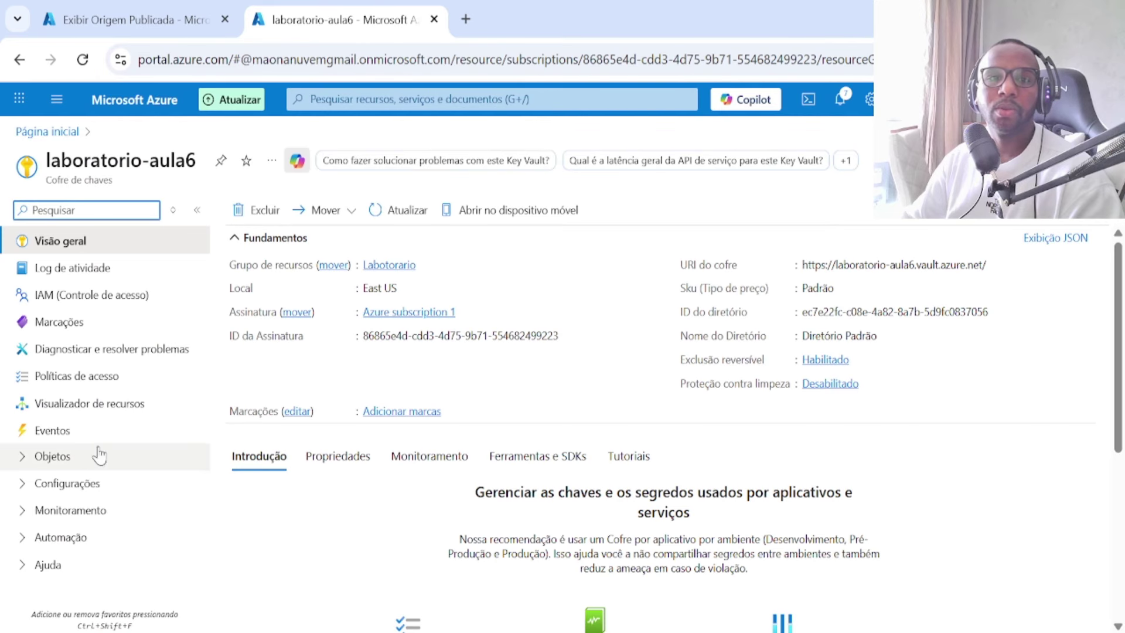
left_click(77, 381)
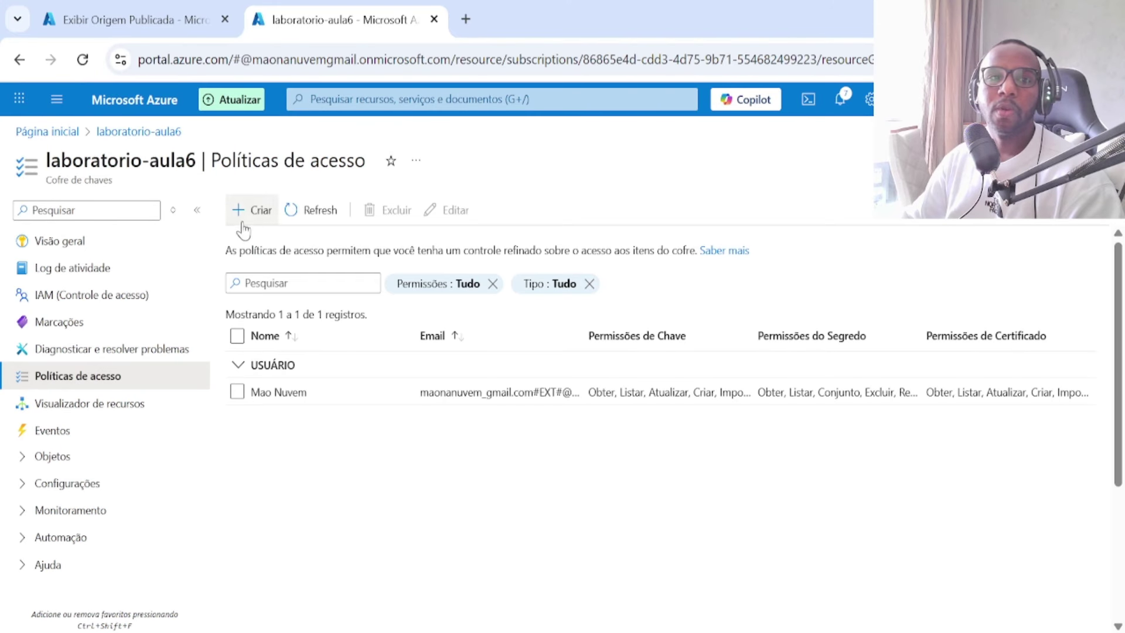
left_click(246, 216)
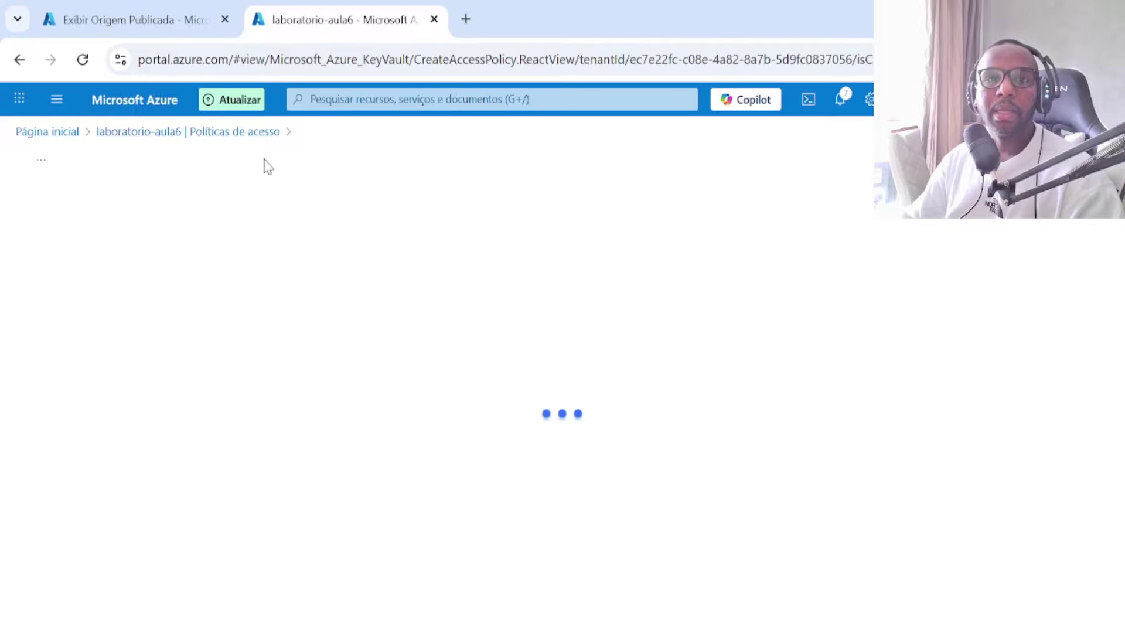
left_click(233, 144)
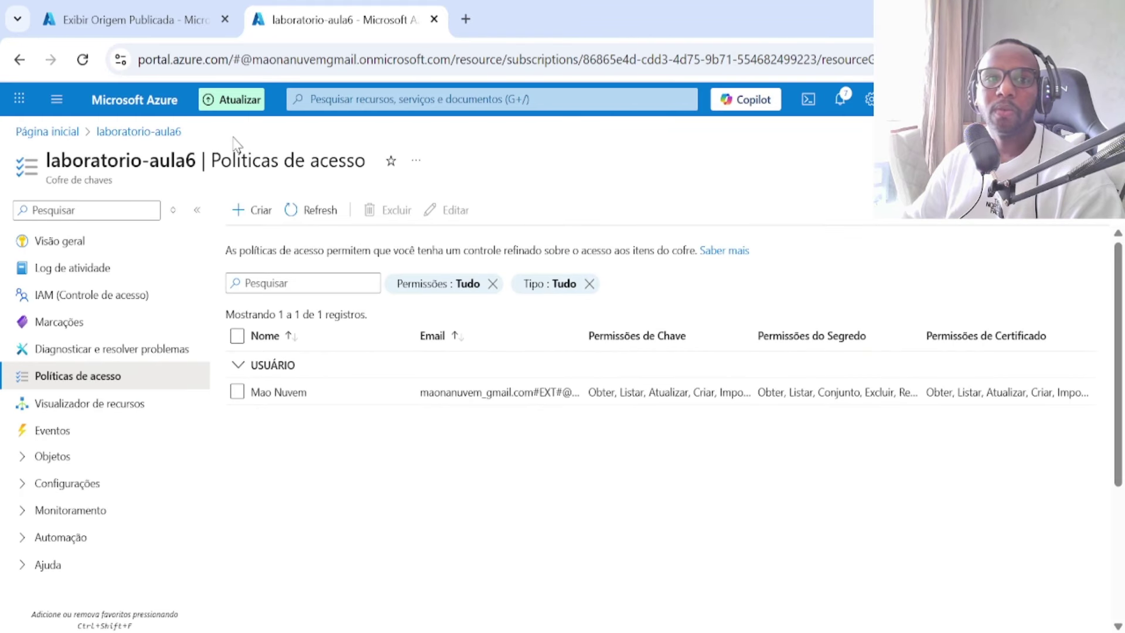
Step: Browse the vault's empty Keys and Secrets lists and start creating a new secret
left_click(23, 457)
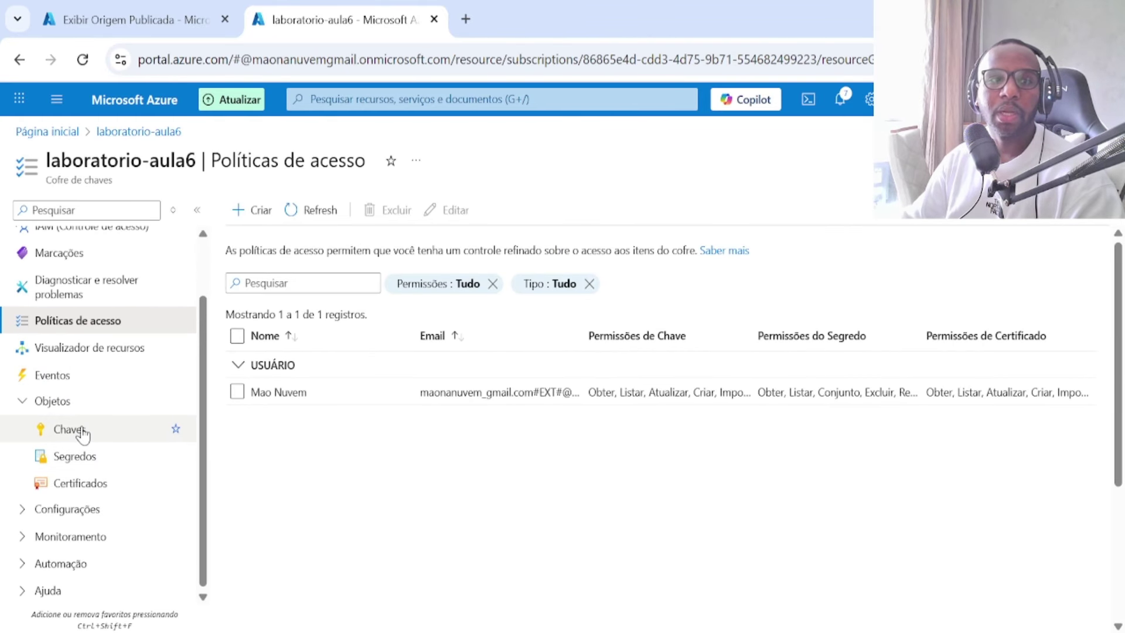
left_click(83, 434)
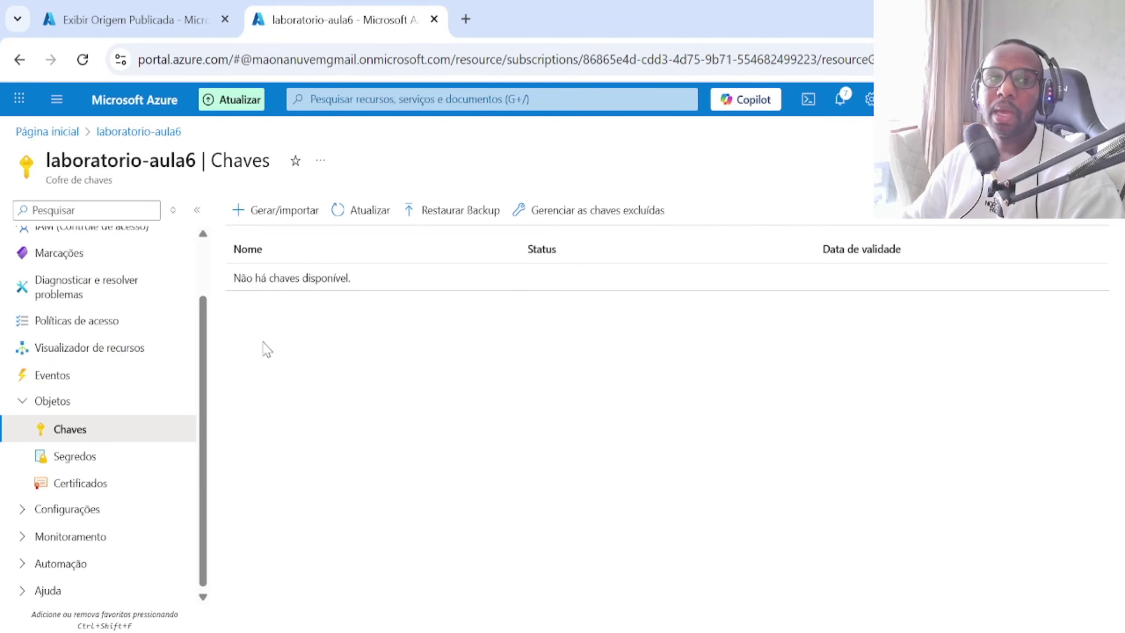
left_click(86, 469)
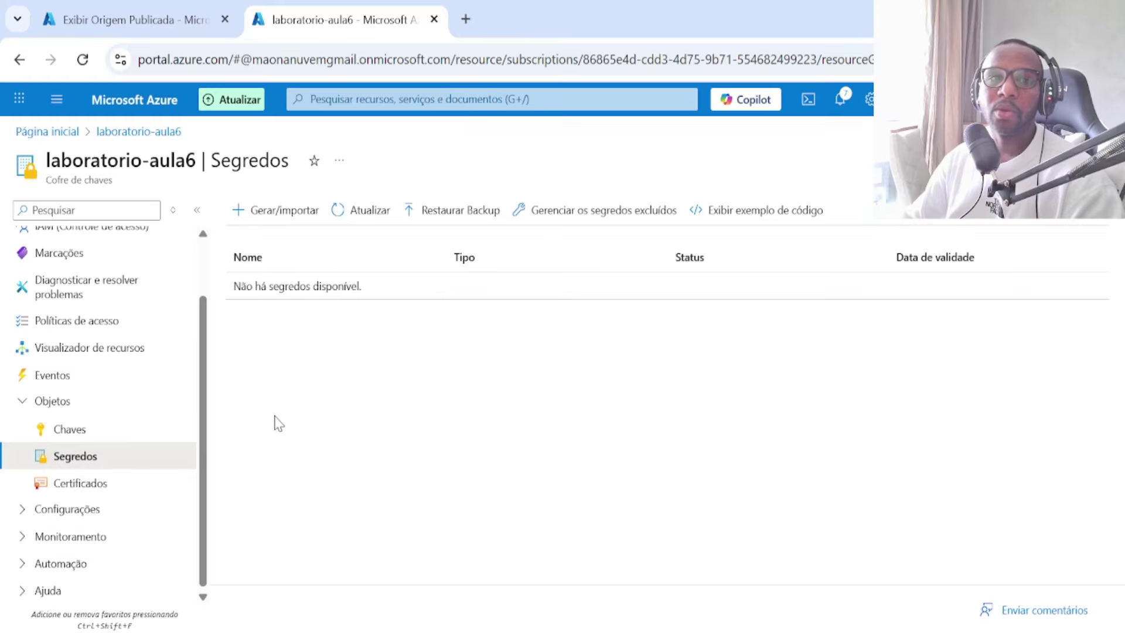
left_click(307, 220)
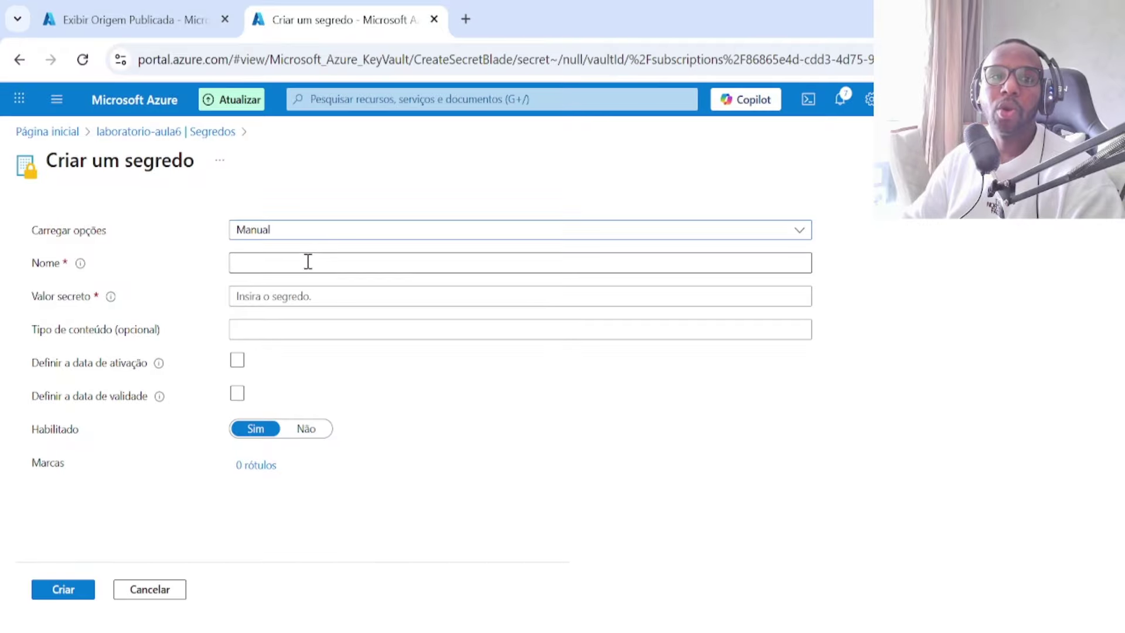
Step: Name the secret loginVM and enter its secret value, leaving no activation date set
left_click(307, 263)
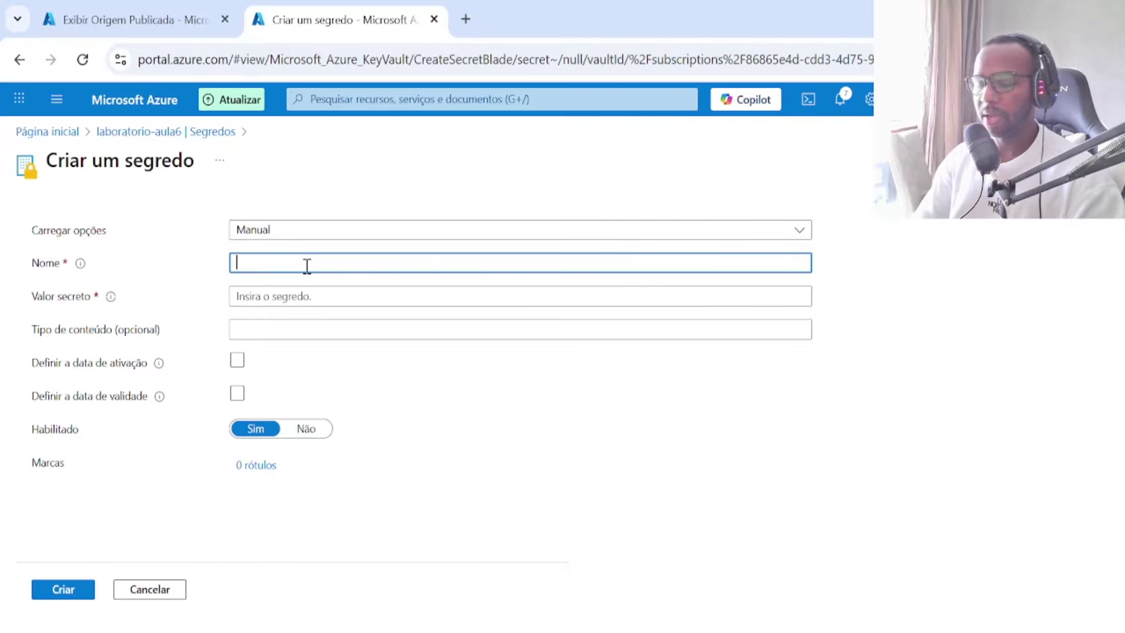
type("login")
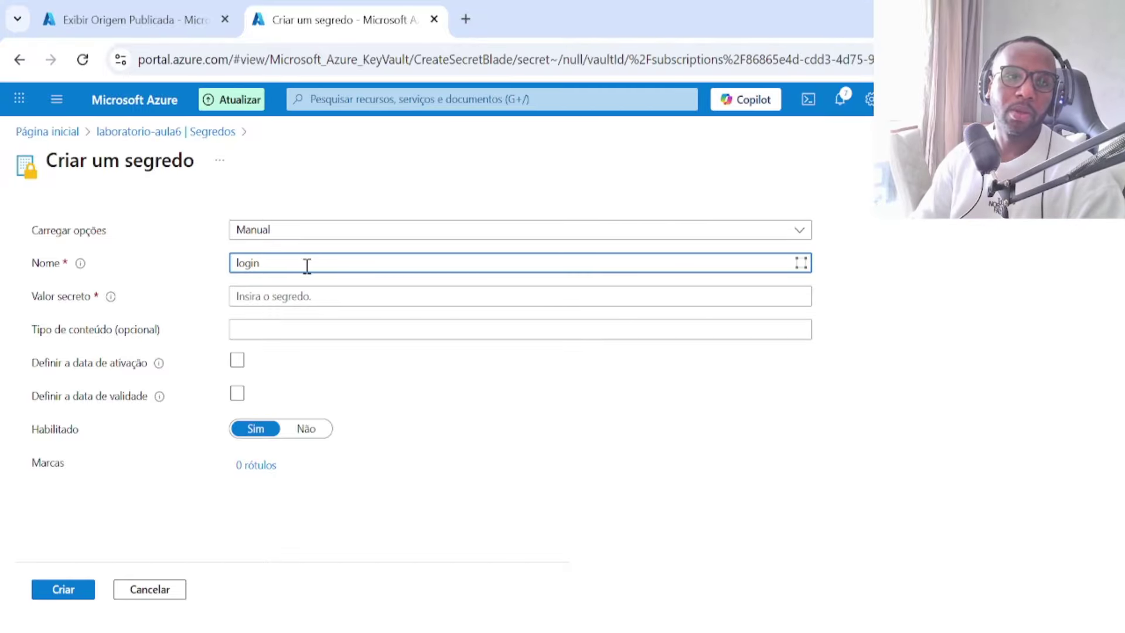
type("VM")
key("Tab")
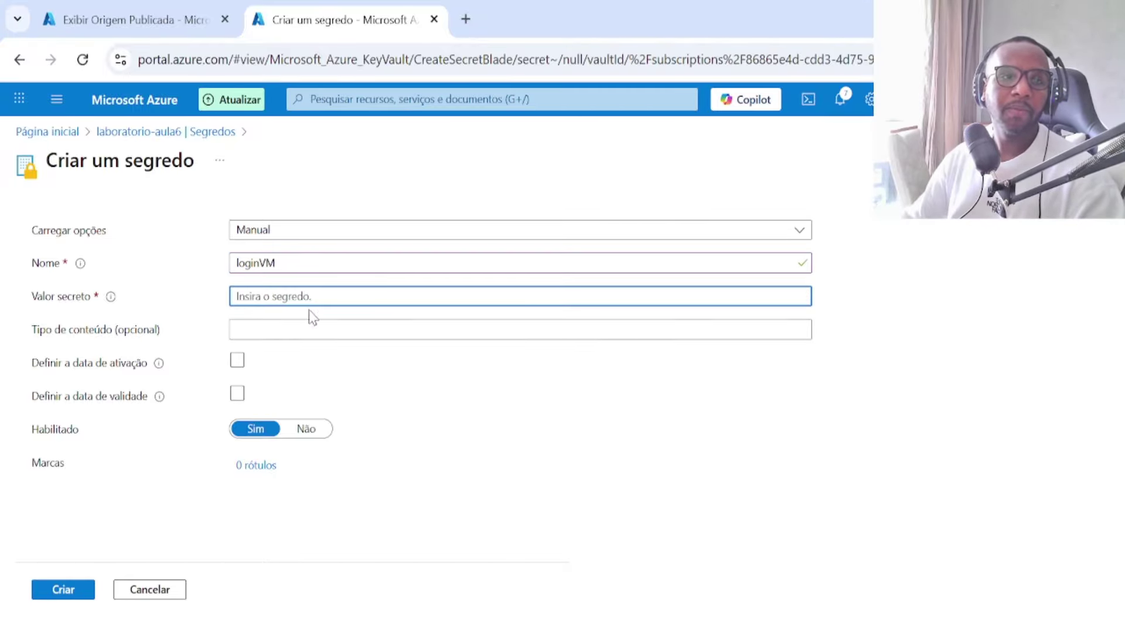
type("a")
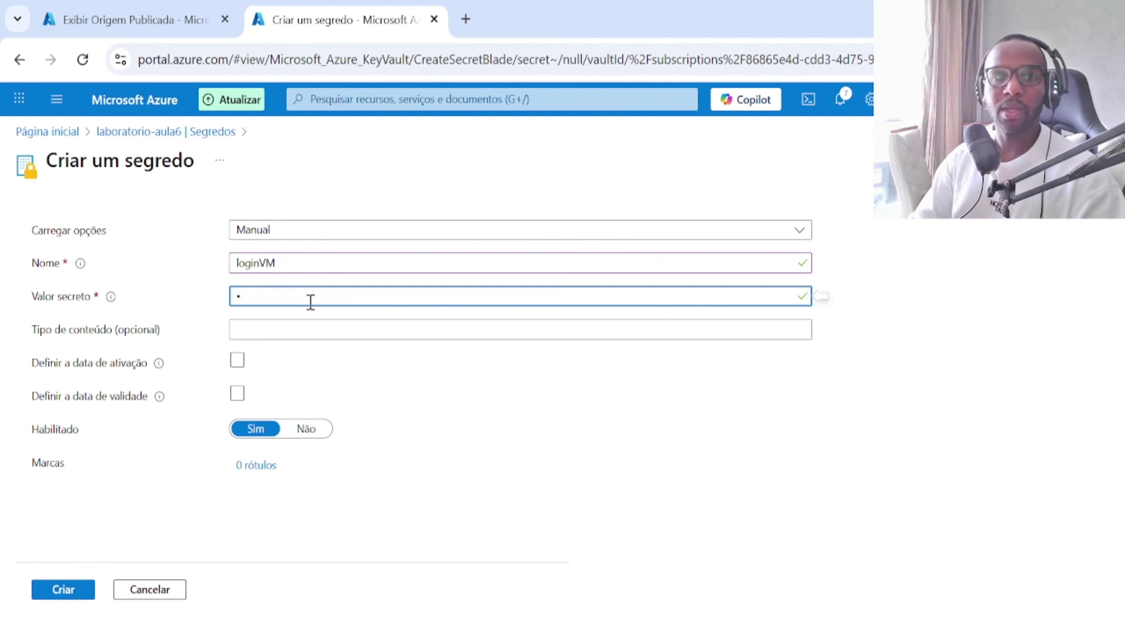
type("•••")
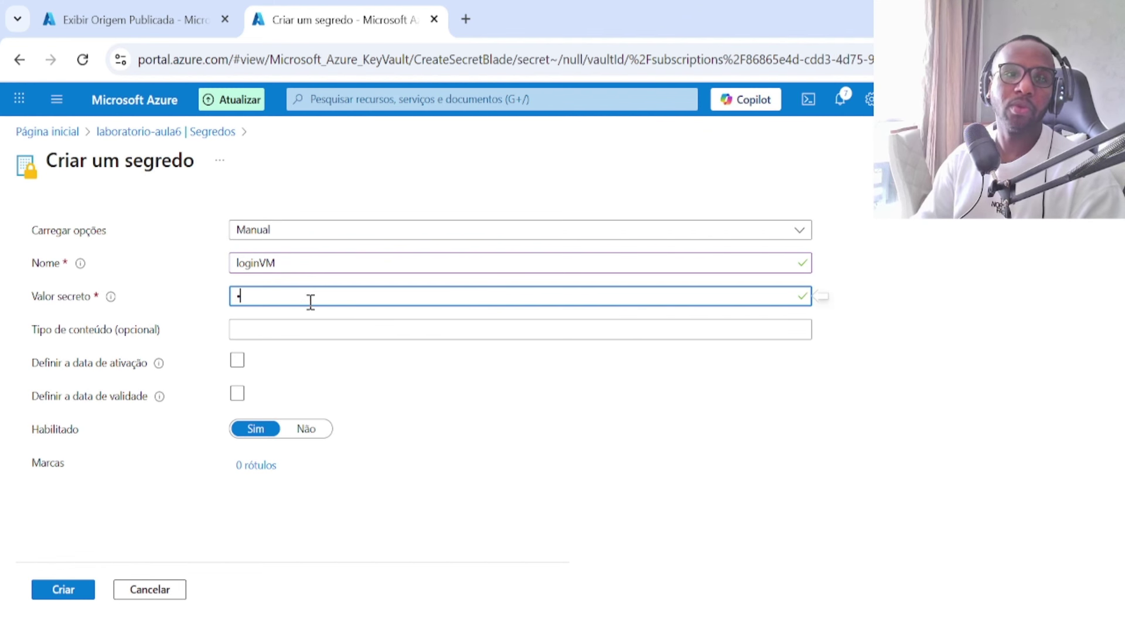
key("BackSpace")
type("•")
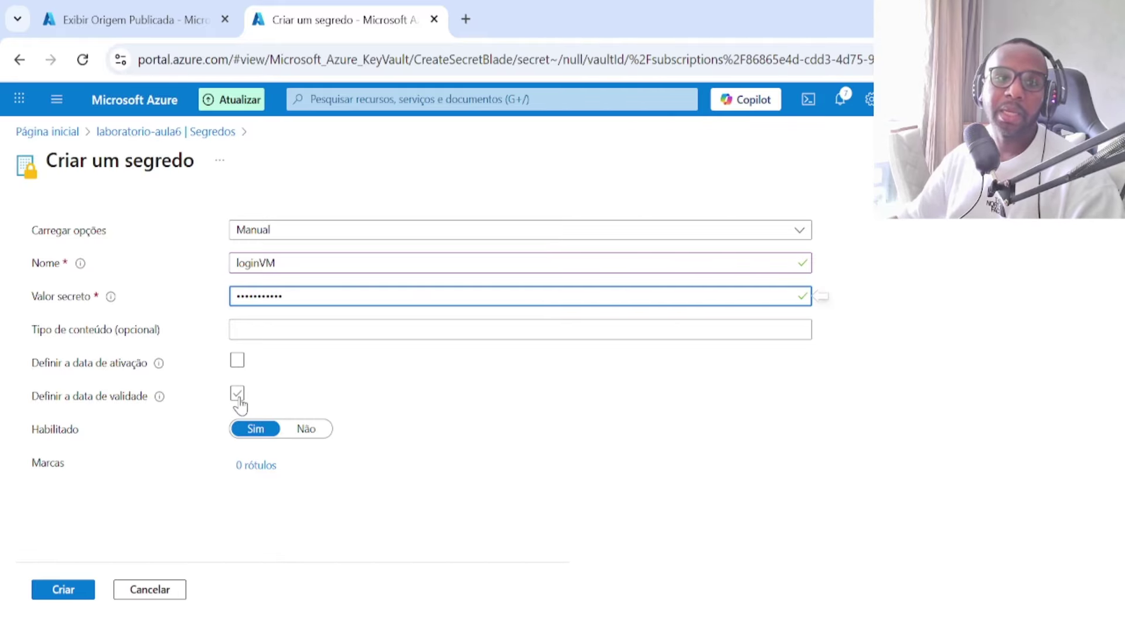
left_click(237, 363)
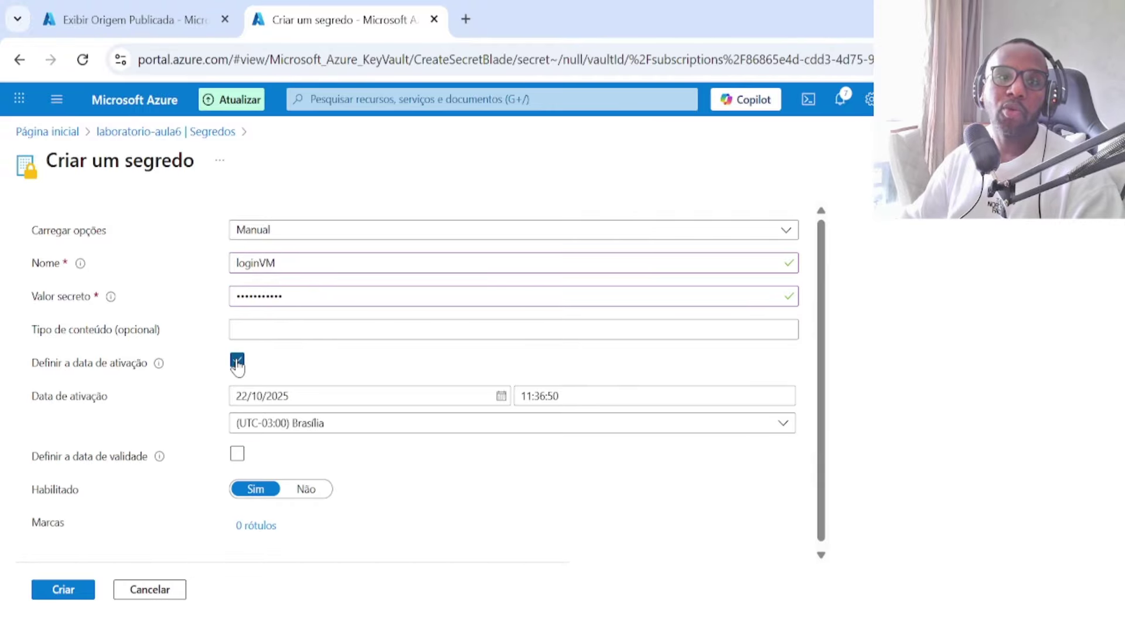
left_click(237, 364)
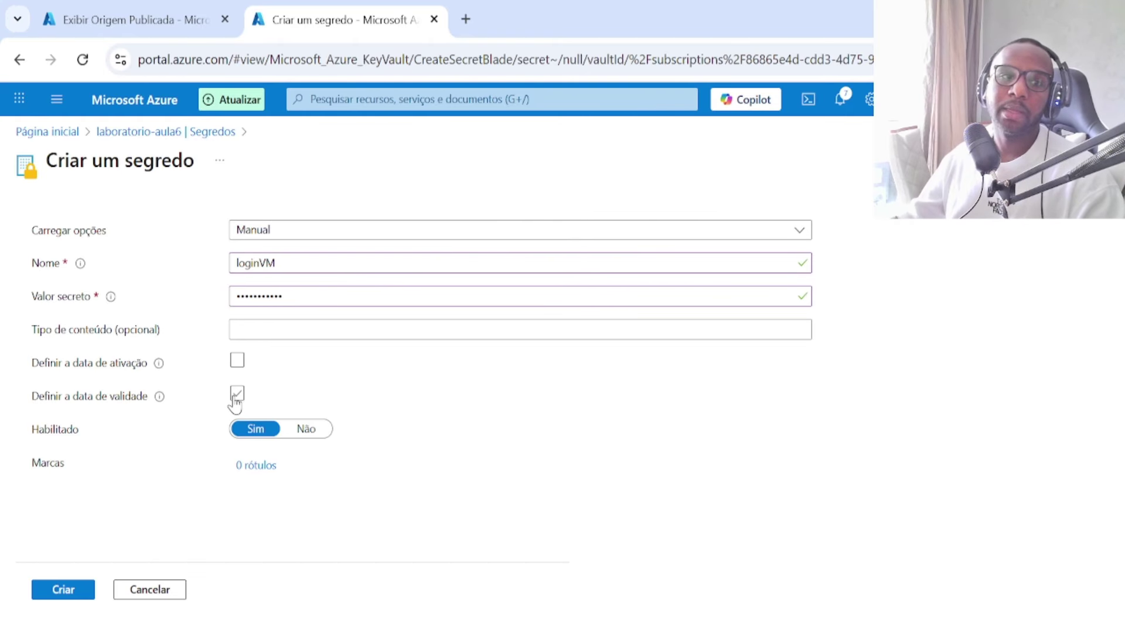
Step: Create the loginVM secret, then view the vault's empty Certificates list
left_click(69, 595)
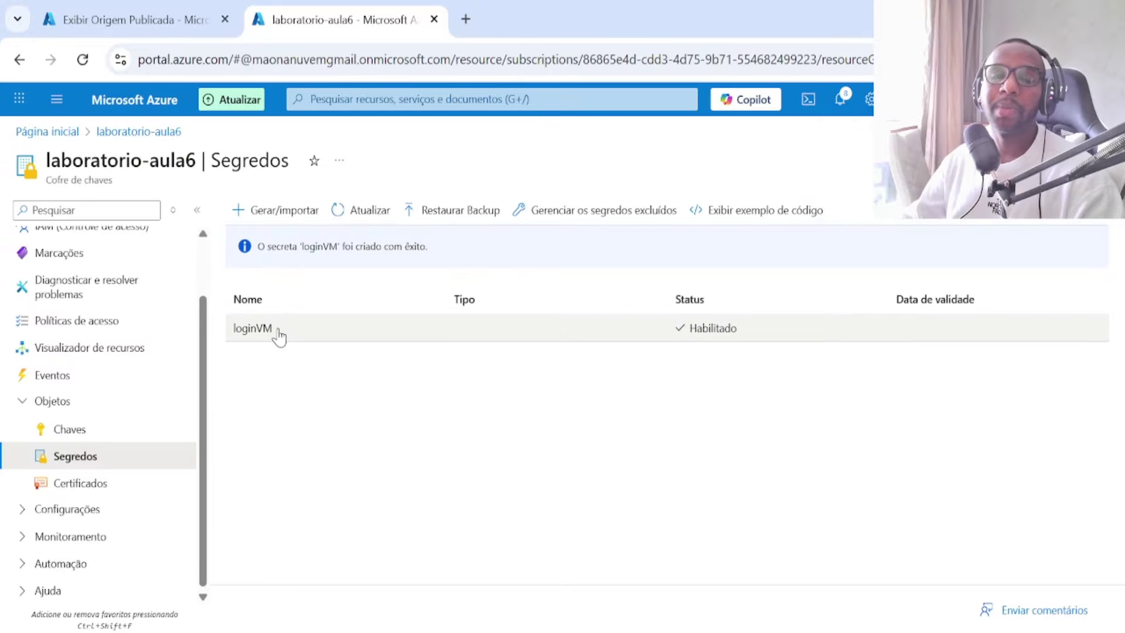
left_click_drag(278, 335, 234, 335)
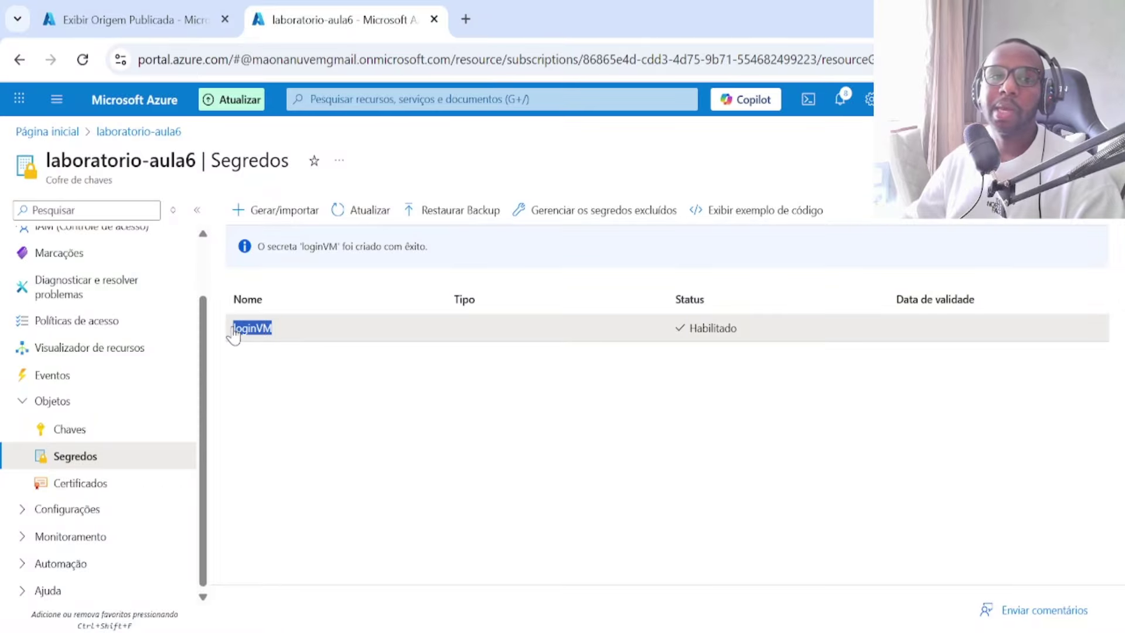
left_click(107, 493)
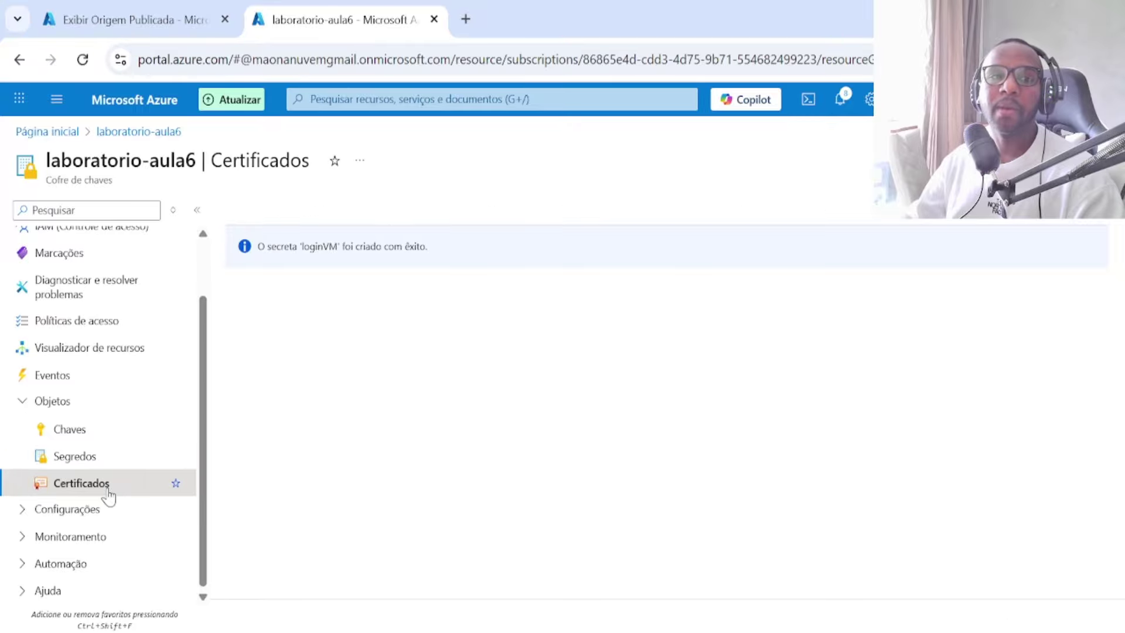
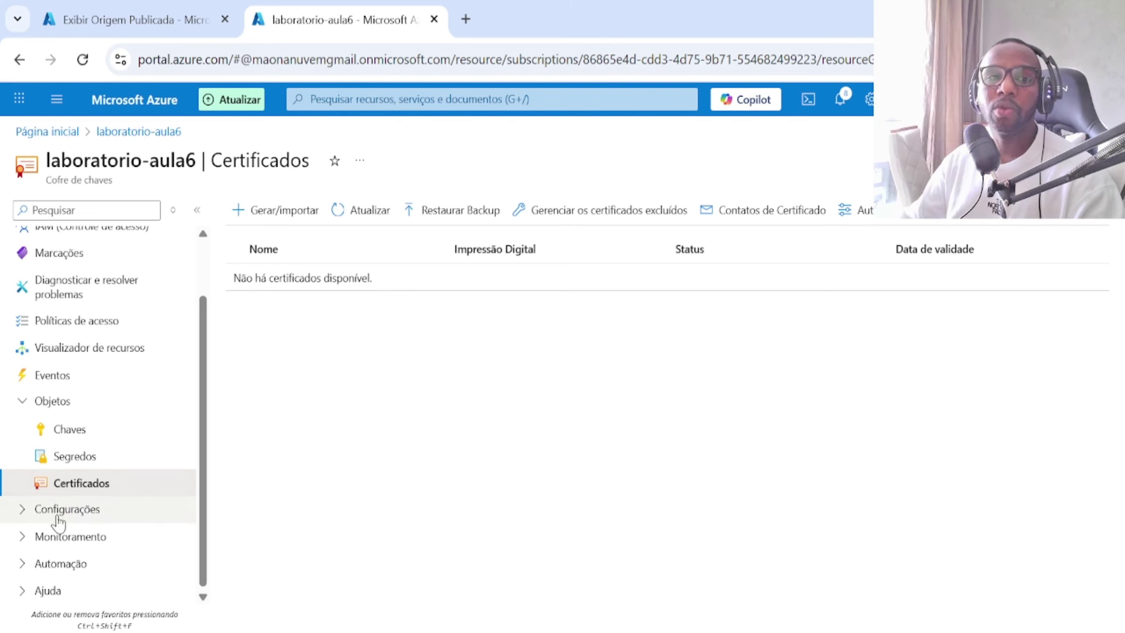
Step: Browse the key vault's Em Rede and Microsoft Defender para Nuvem settings pages
left_click(24, 511)
scroll(26, 518, "down", 3)
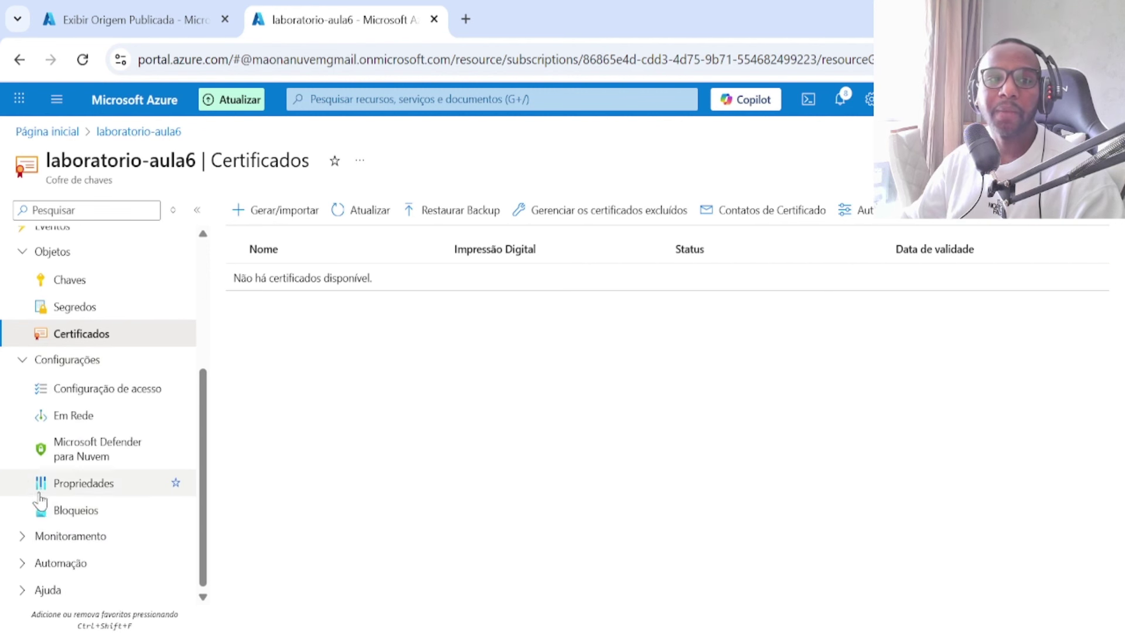
left_click(78, 417)
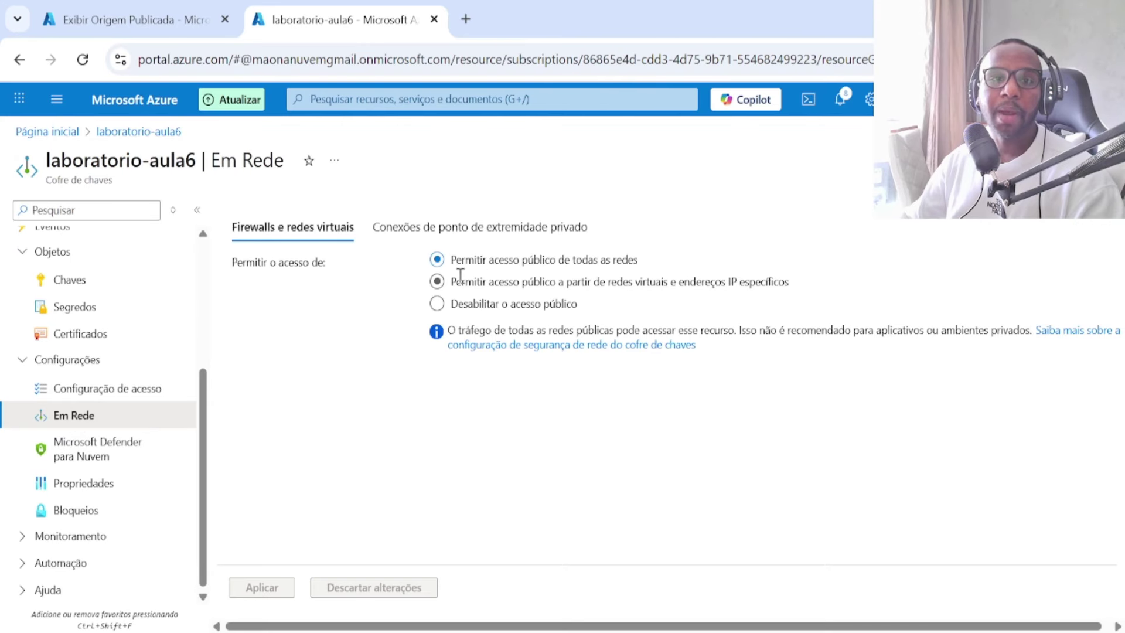
left_click(115, 456)
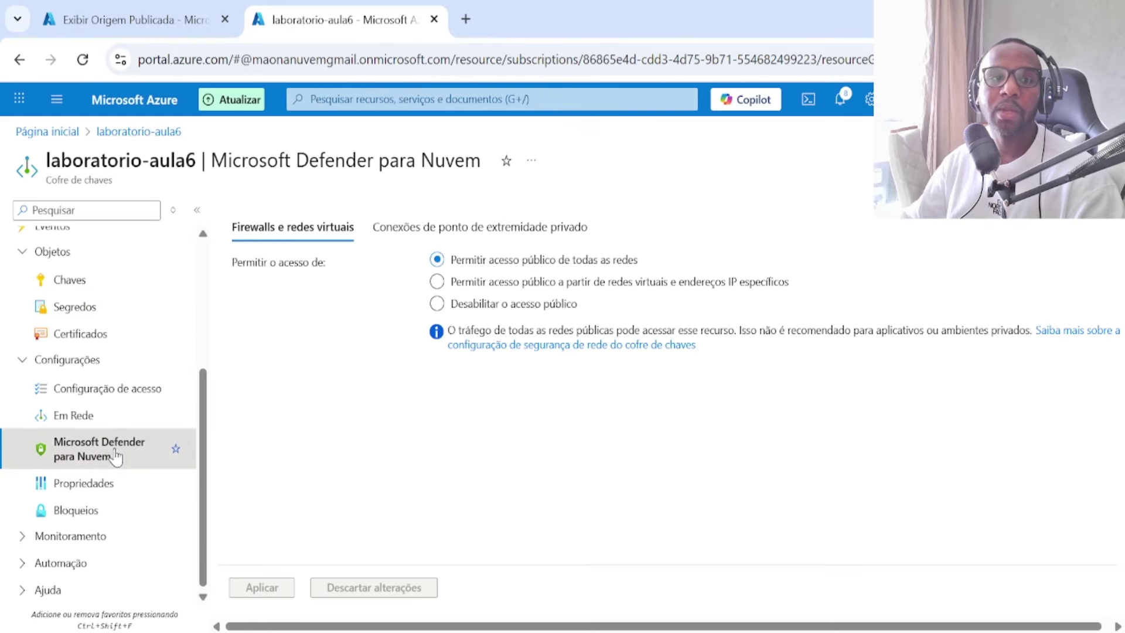
Step: Review the vault's Properties: vault URI, resource ID and soft-delete status
left_click(104, 496)
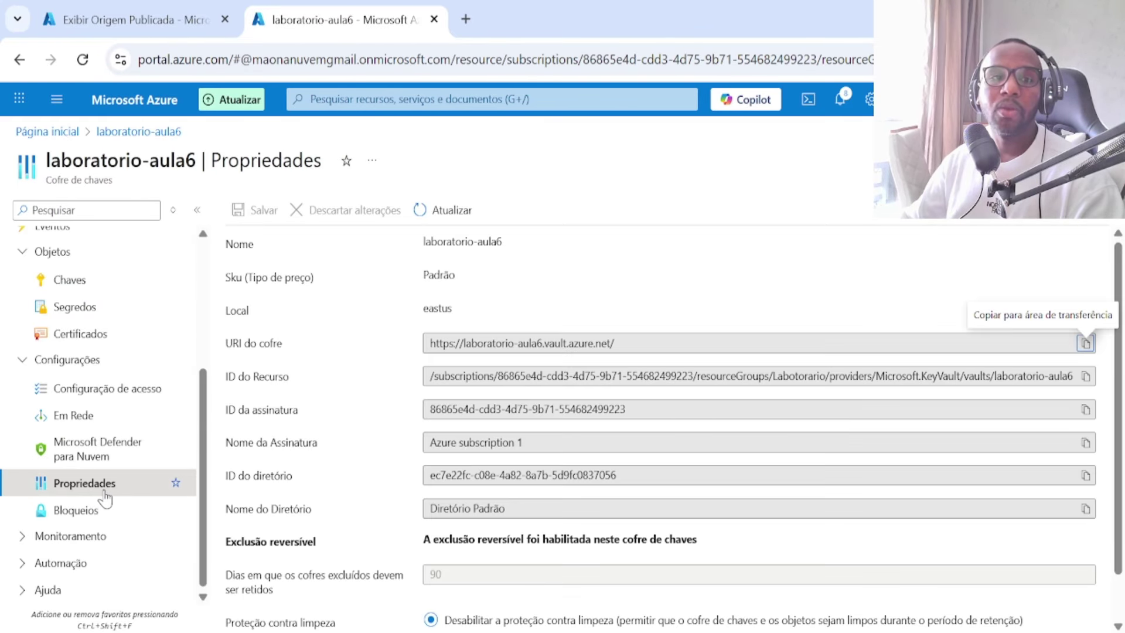
scroll(590, 406, "down", 1)
scroll(563, 407, "up", 1)
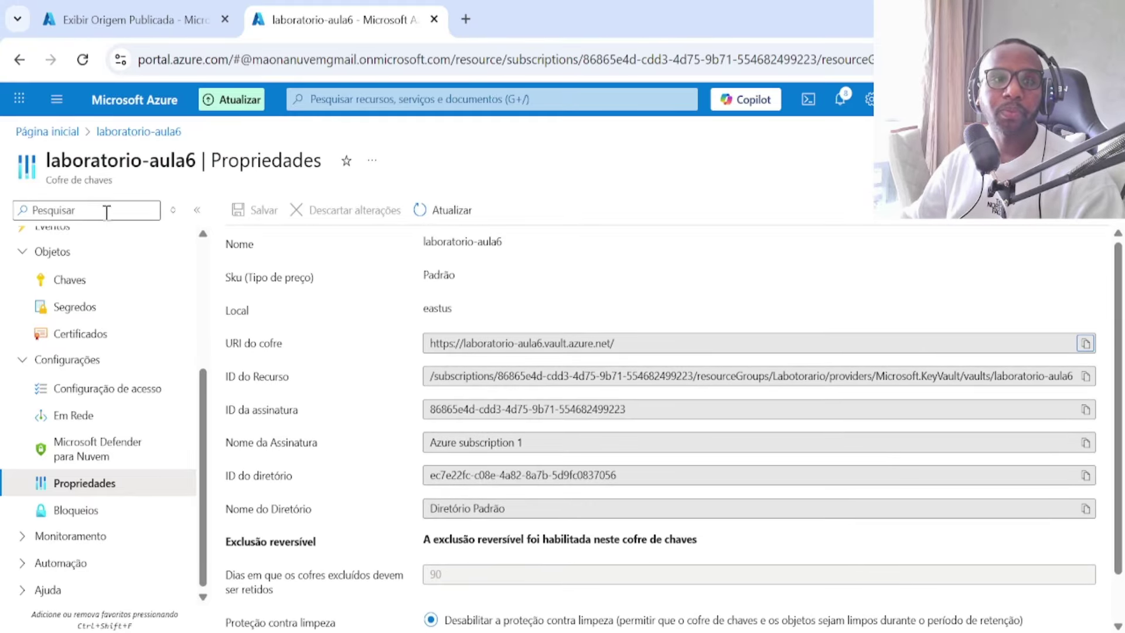
scroll(117, 355, "up", 4)
scroll(123, 375, "down", 4)
scroll(130, 377, "up", 4)
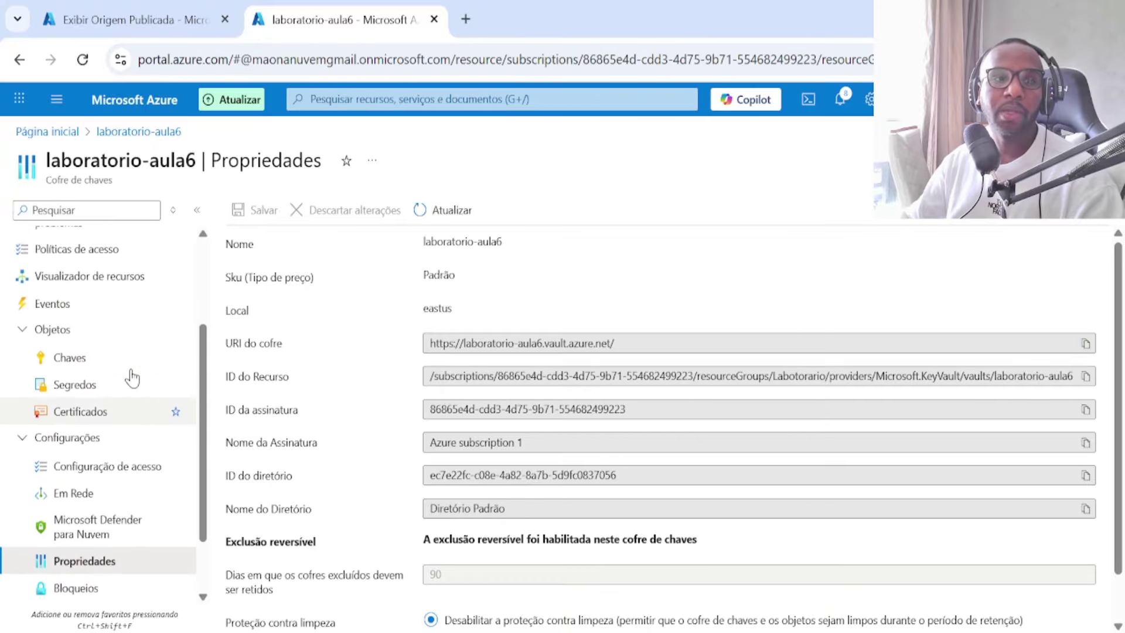
Step: Start a new access policy for laboratorio-aula6 from its Access policies list
left_click(124, 389)
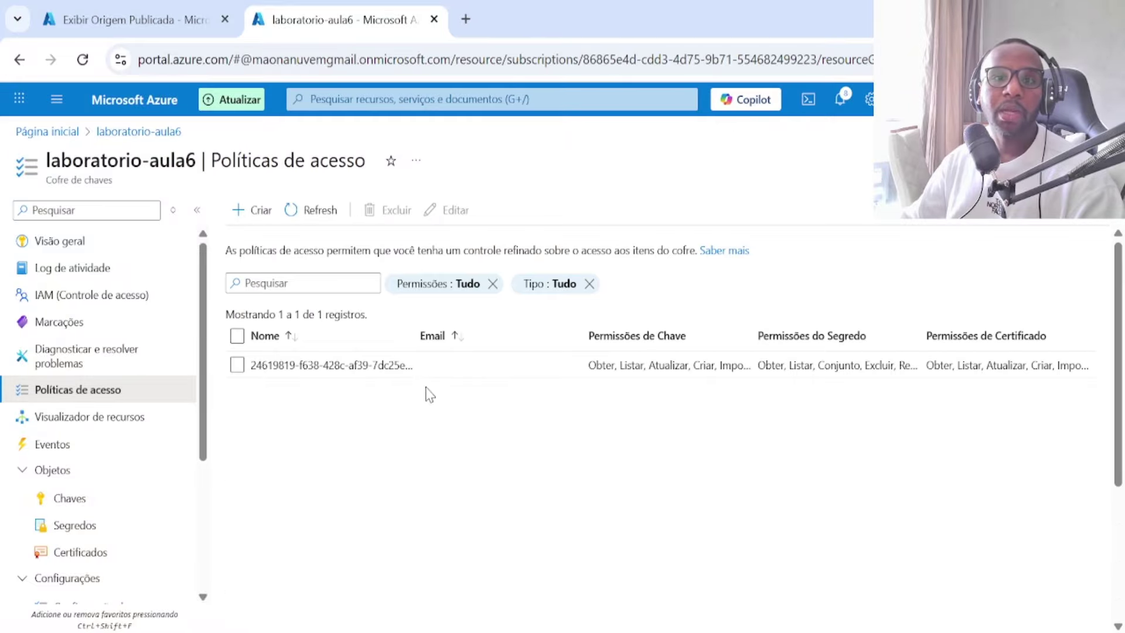
left_click(265, 211)
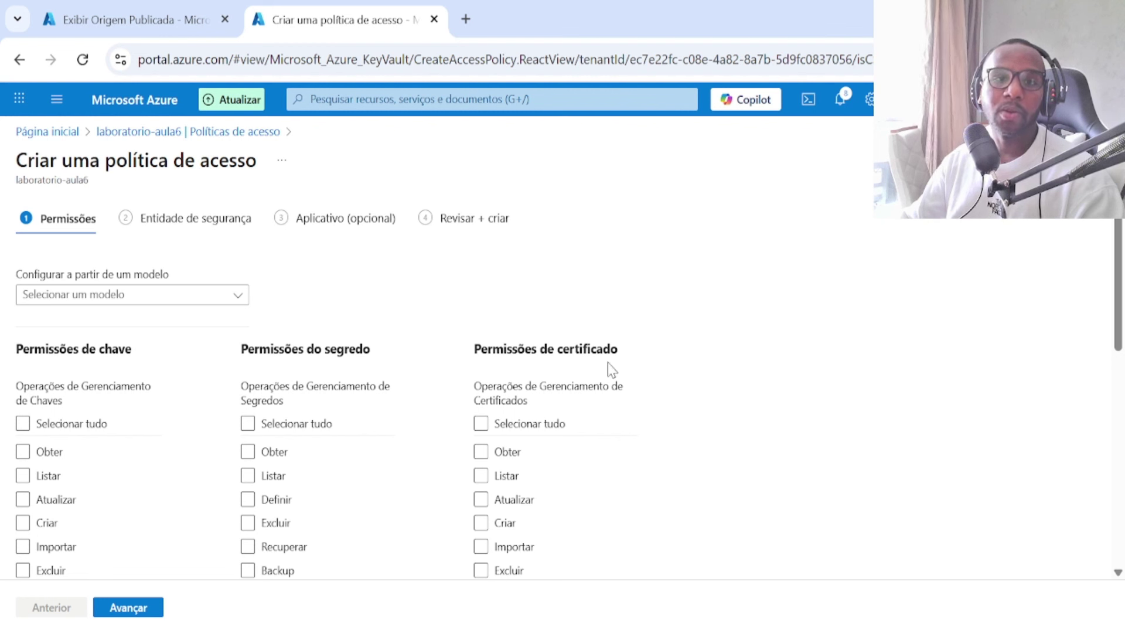
Step: Grant only the Listar permission under the secret permissions
scroll(249, 469, "down", 3)
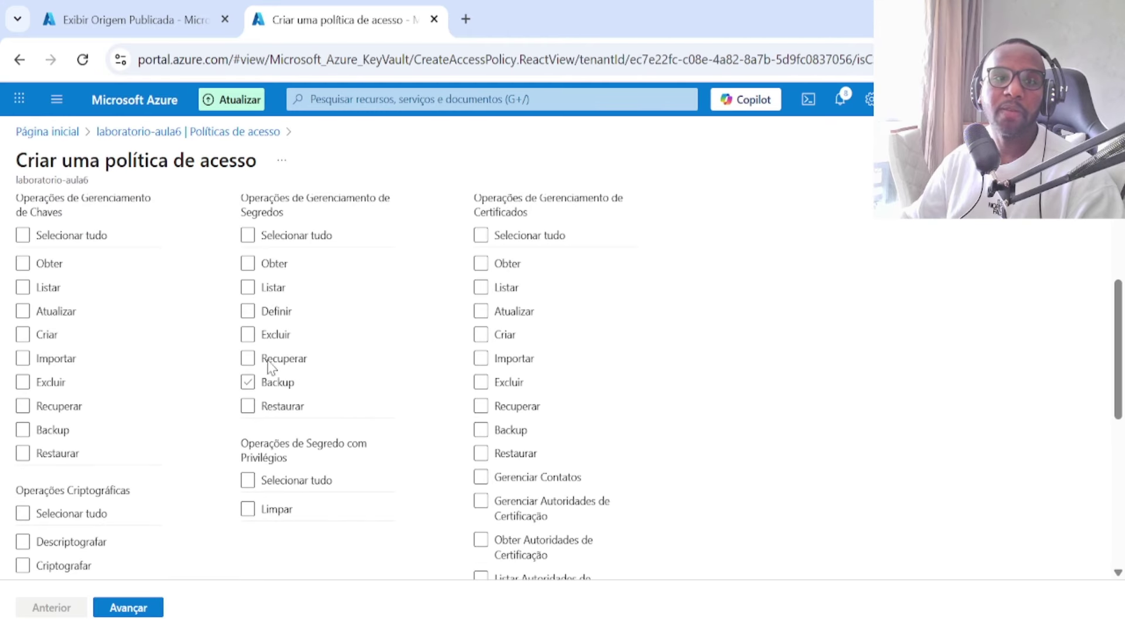
left_click(247, 264)
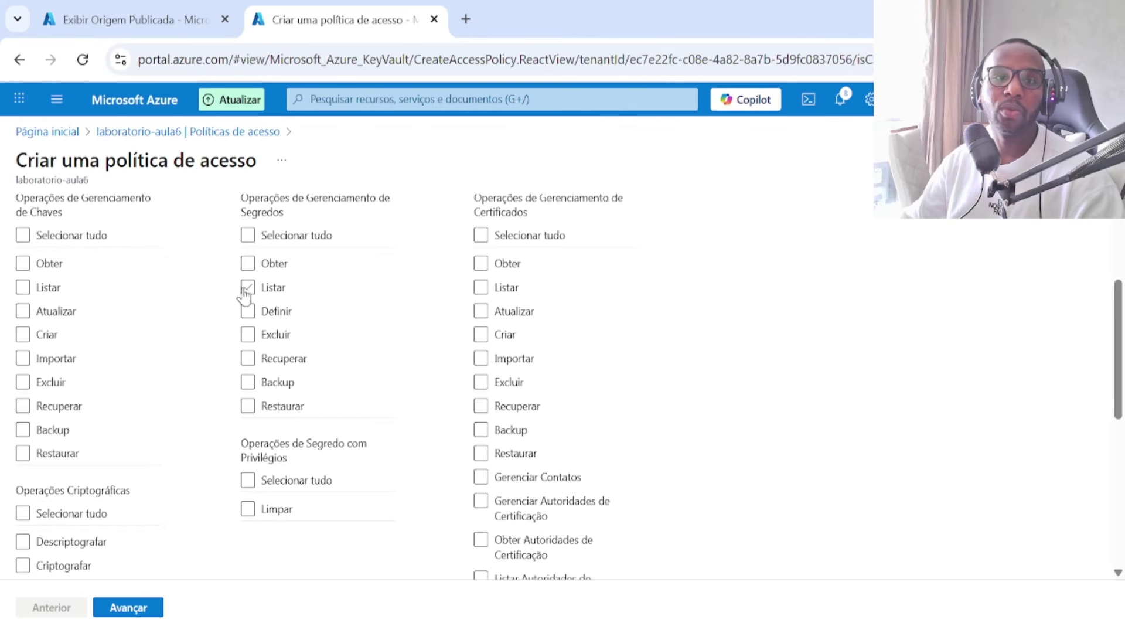
left_click(247, 288)
left_click(141, 610)
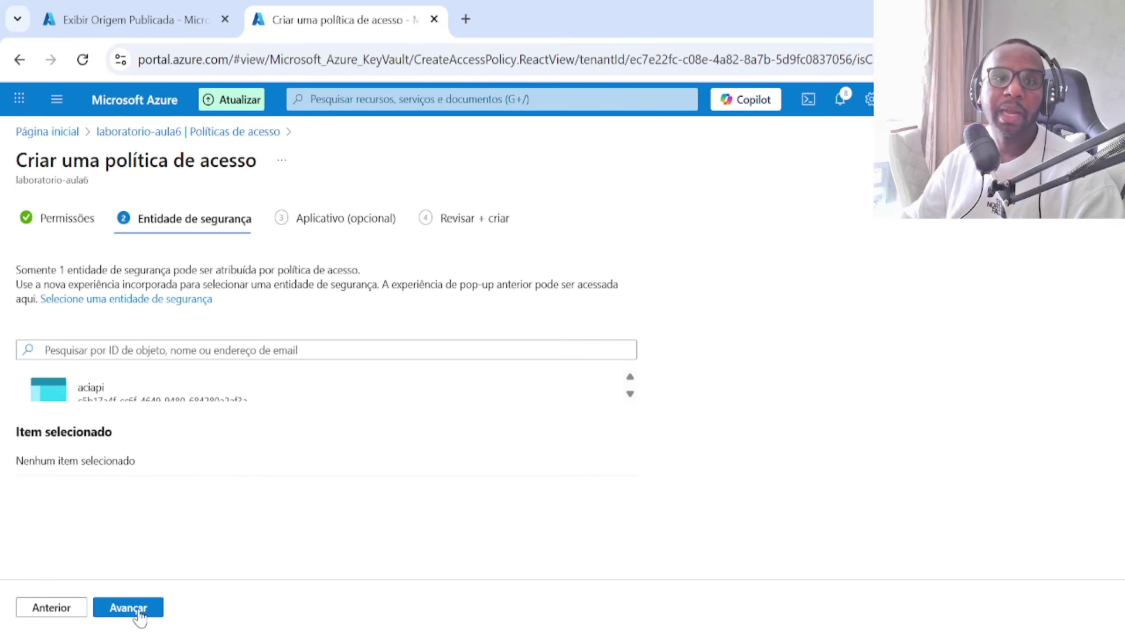
Step: Search for and select the target user as principal, skip the application step, and create the policy
left_click(171, 349)
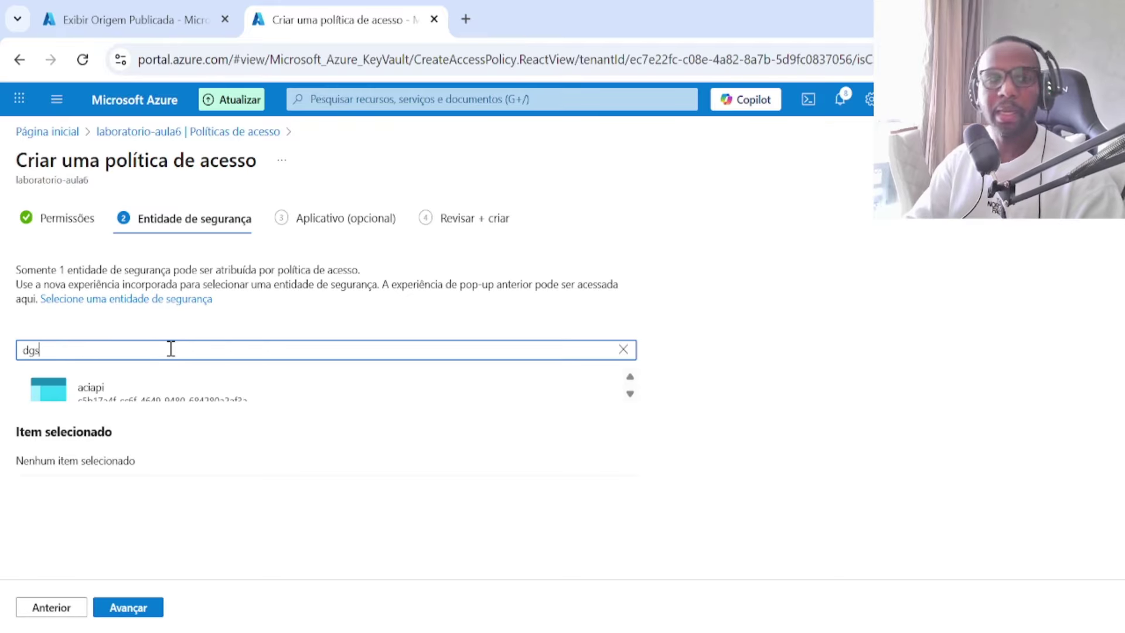
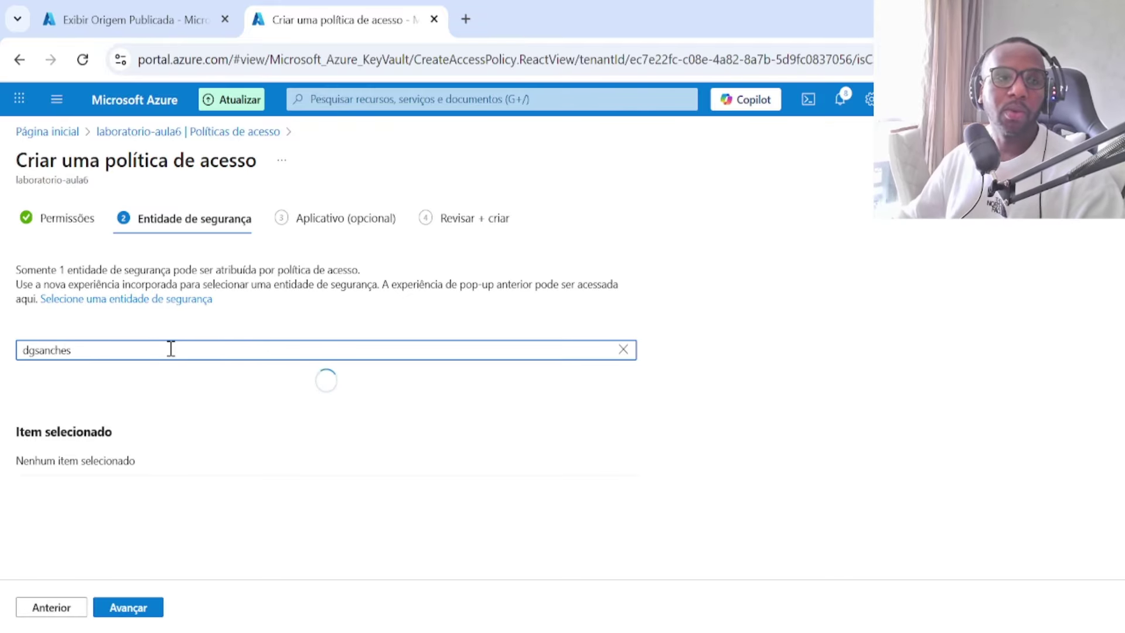
left_click(150, 390)
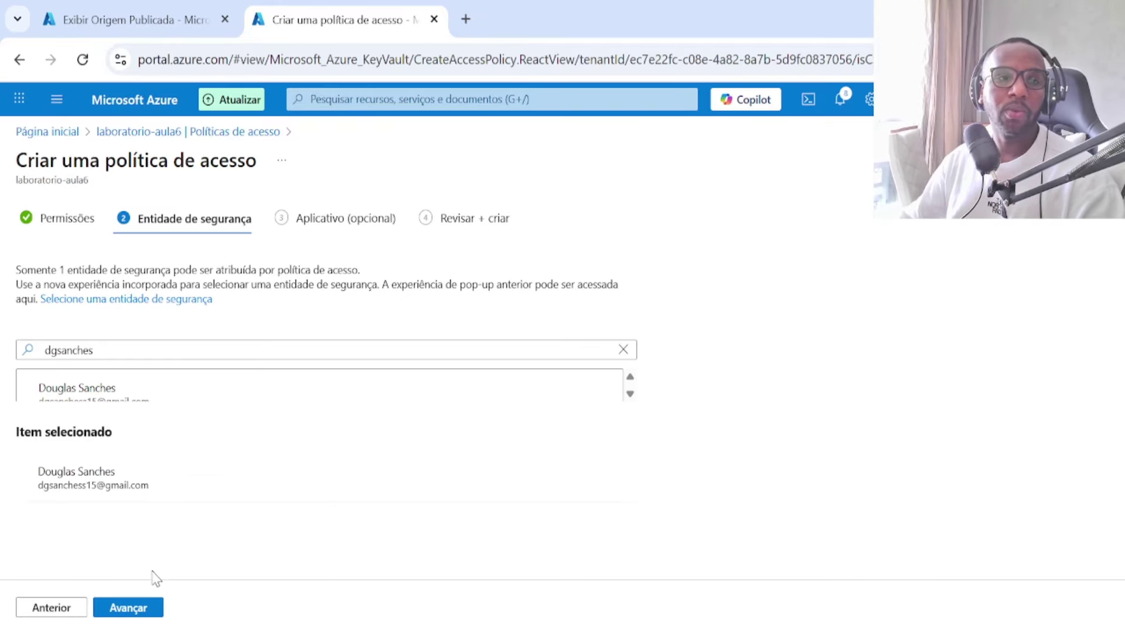
left_click(140, 611)
left_click(141, 611)
left_click(125, 607)
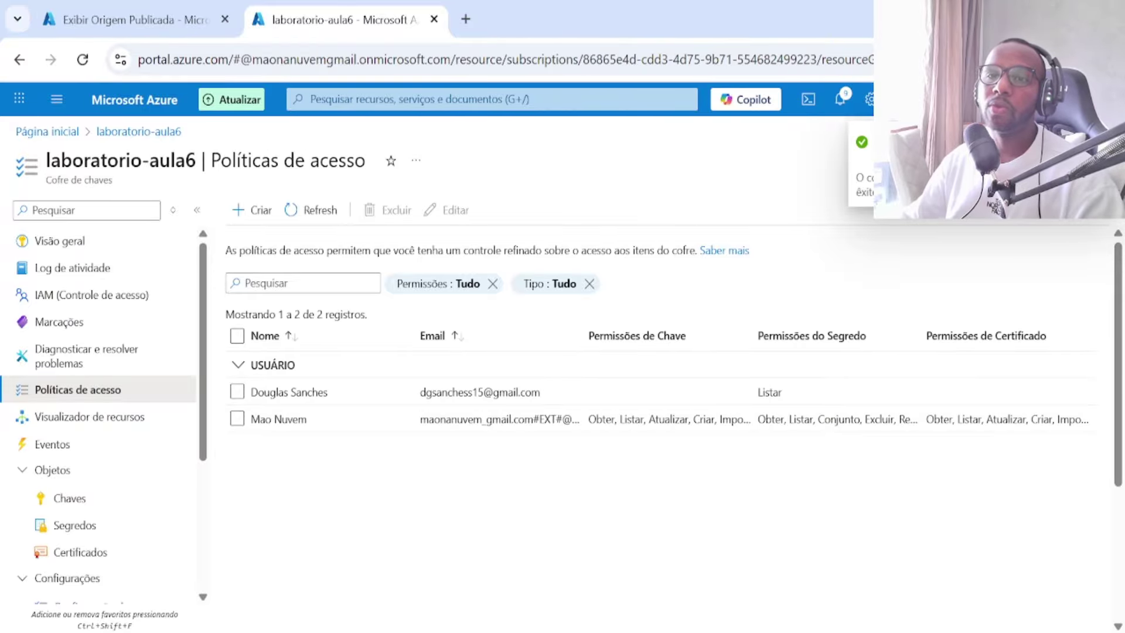
Step: Check the Secrets list, refresh Access policies to confirm two policies, then view the overview
left_click(81, 524)
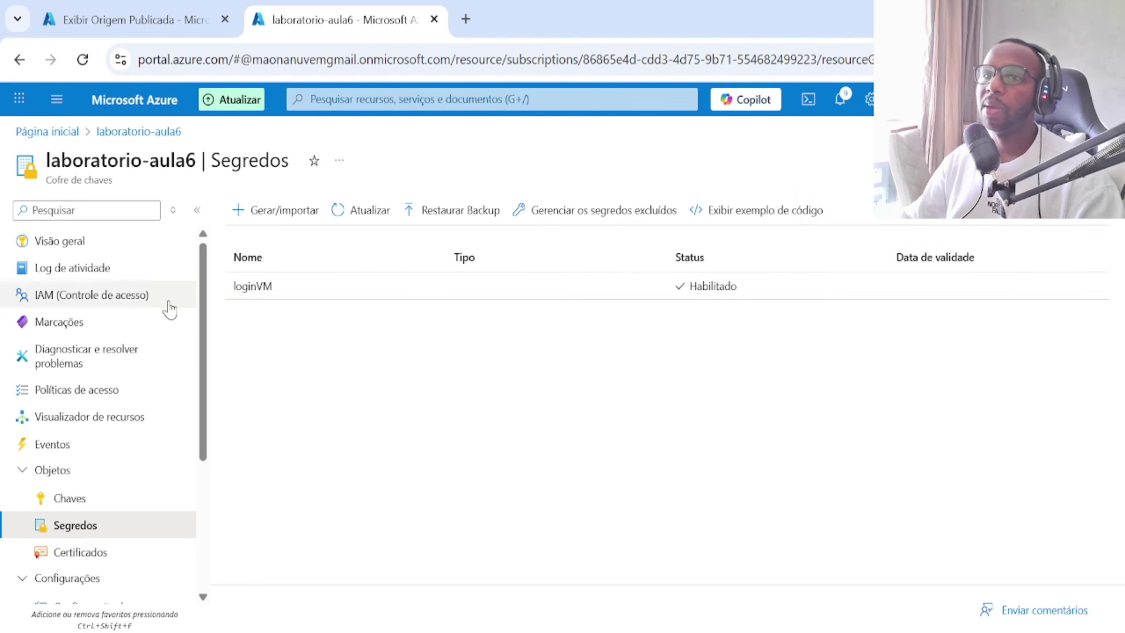
left_click(117, 391)
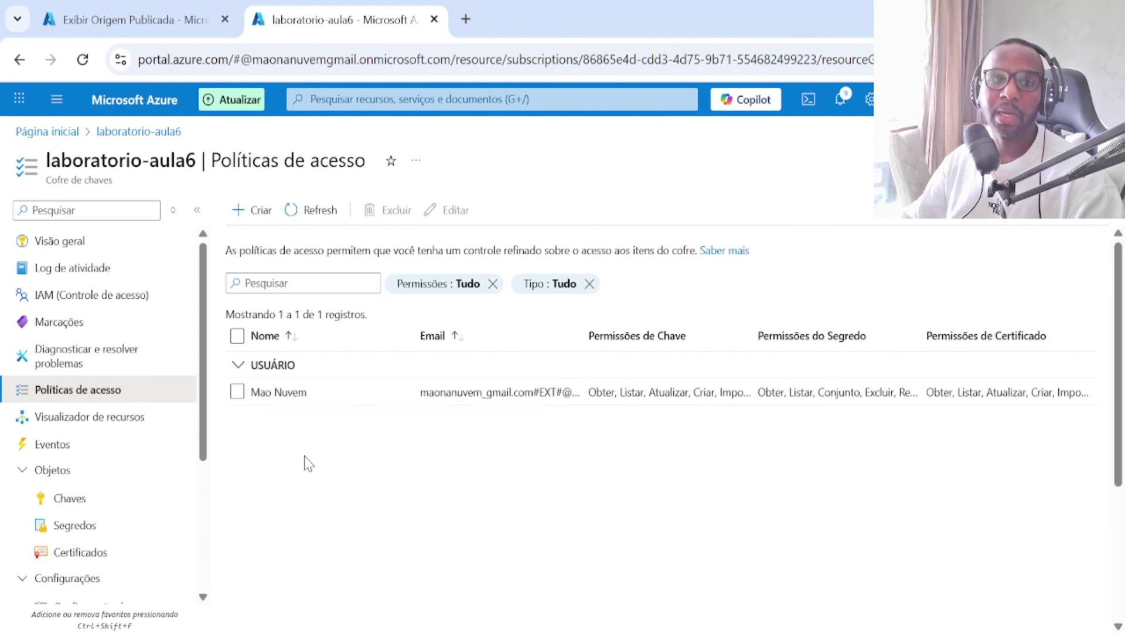
left_click(317, 211)
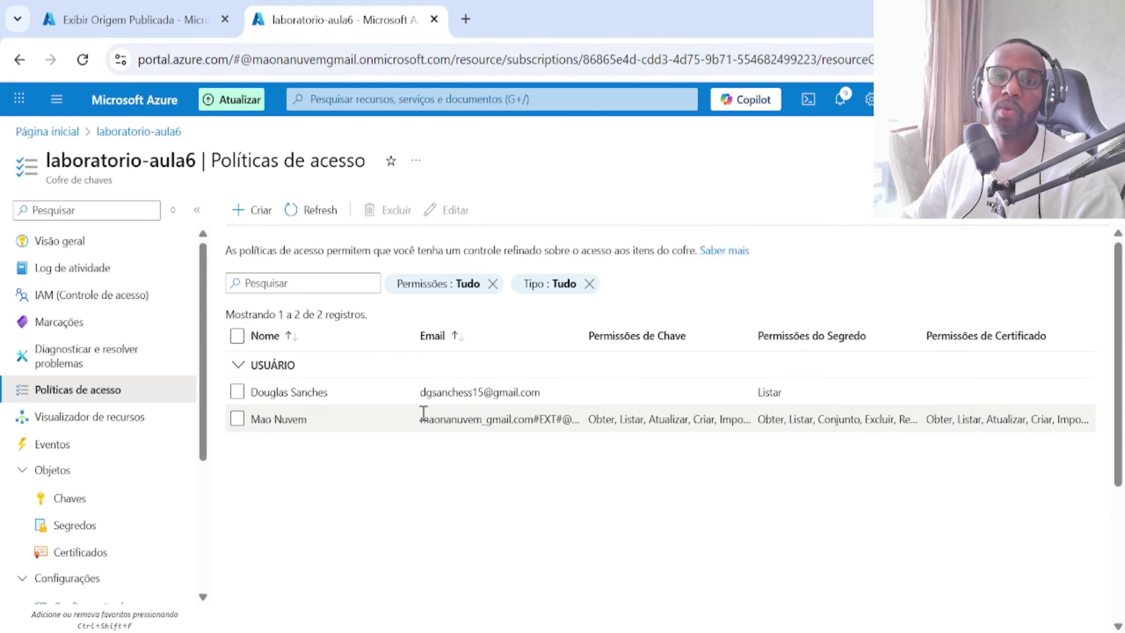
left_click_drag(420, 418, 574, 416)
left_click(621, 421)
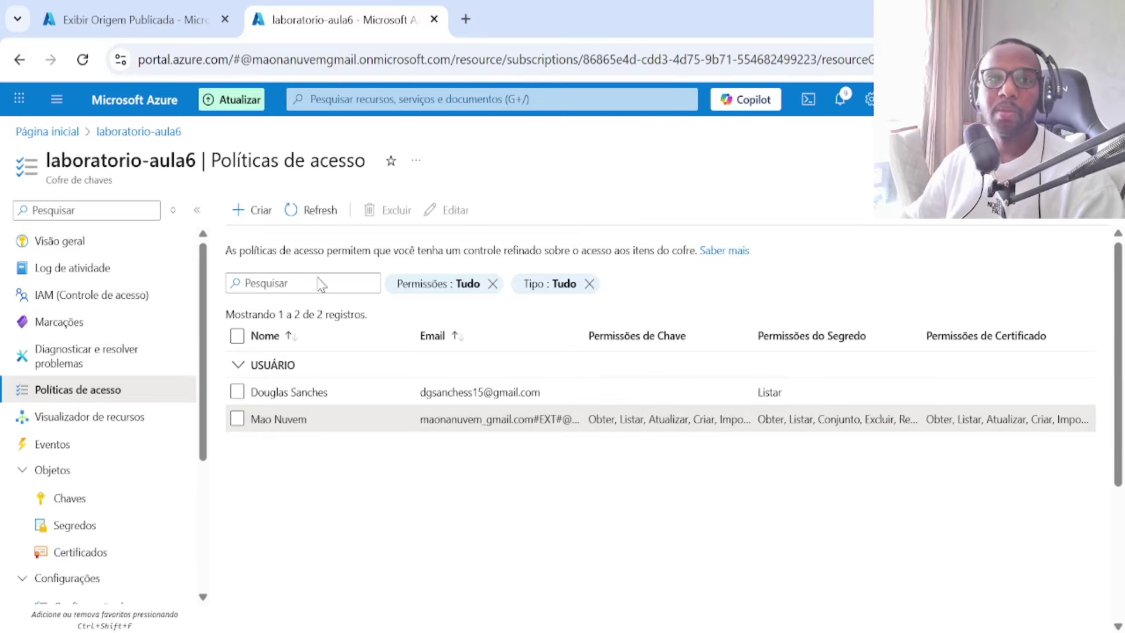
left_click(83, 250)
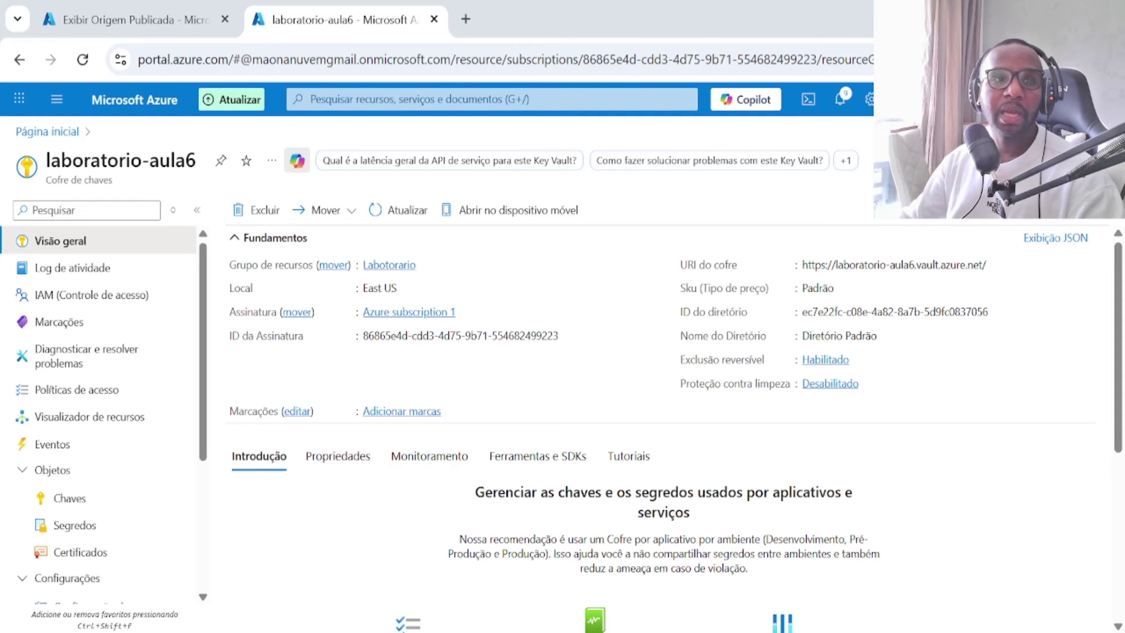
Step: From Home, open the Labotorario resource group's Recomendações do supervisor under Monitoramento
left_click(46, 134)
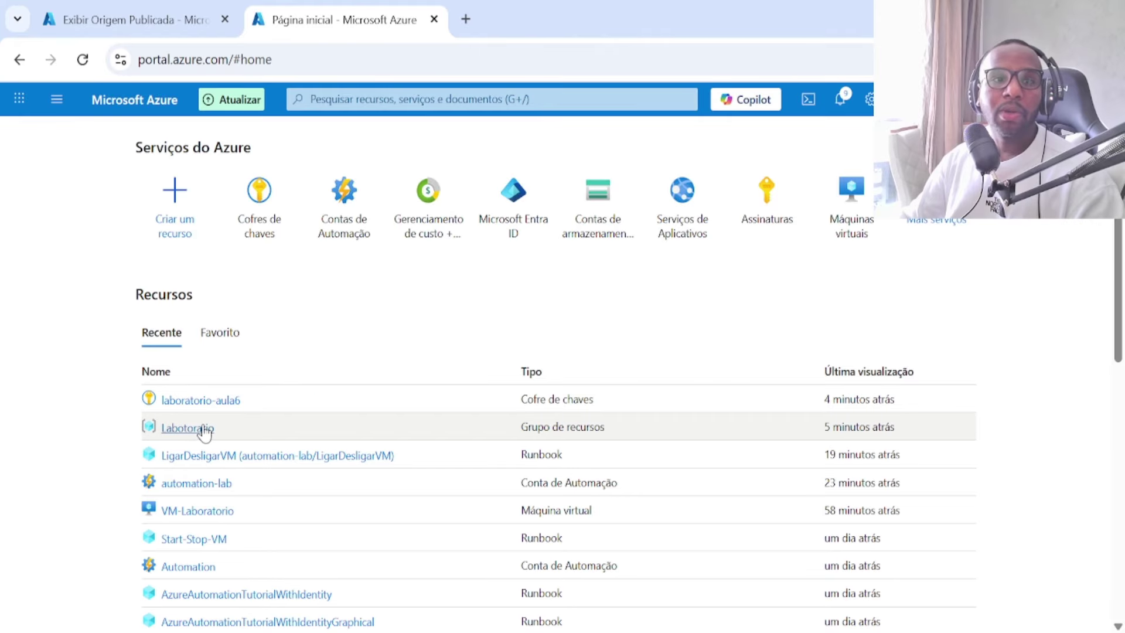
left_click(198, 432)
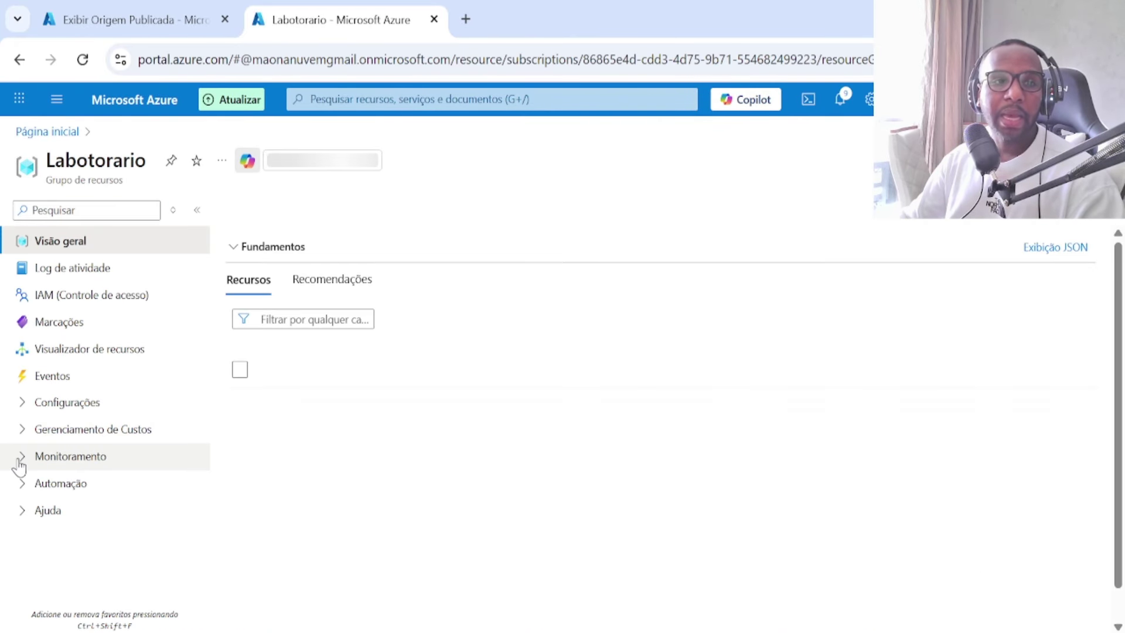
left_click(19, 461)
scroll(101, 513, "down", 3)
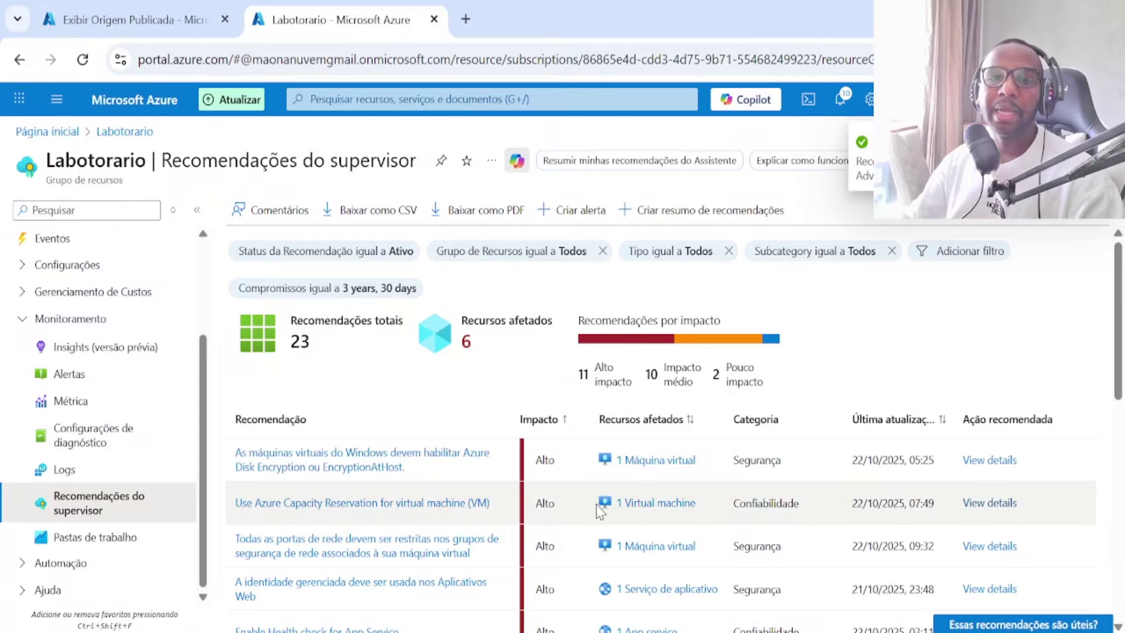
Step: Review both pages of Labotorario's recommendations, ending back on page 1
scroll(469, 426, "down", 2)
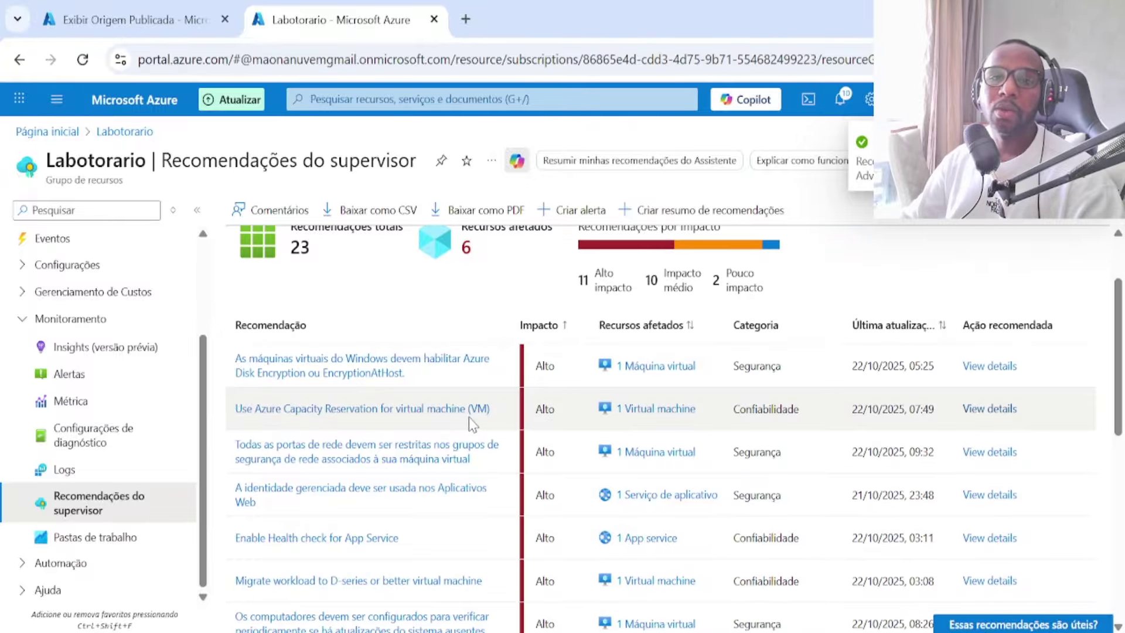
scroll(469, 417, "down", 2)
scroll(867, 509, "down", 6)
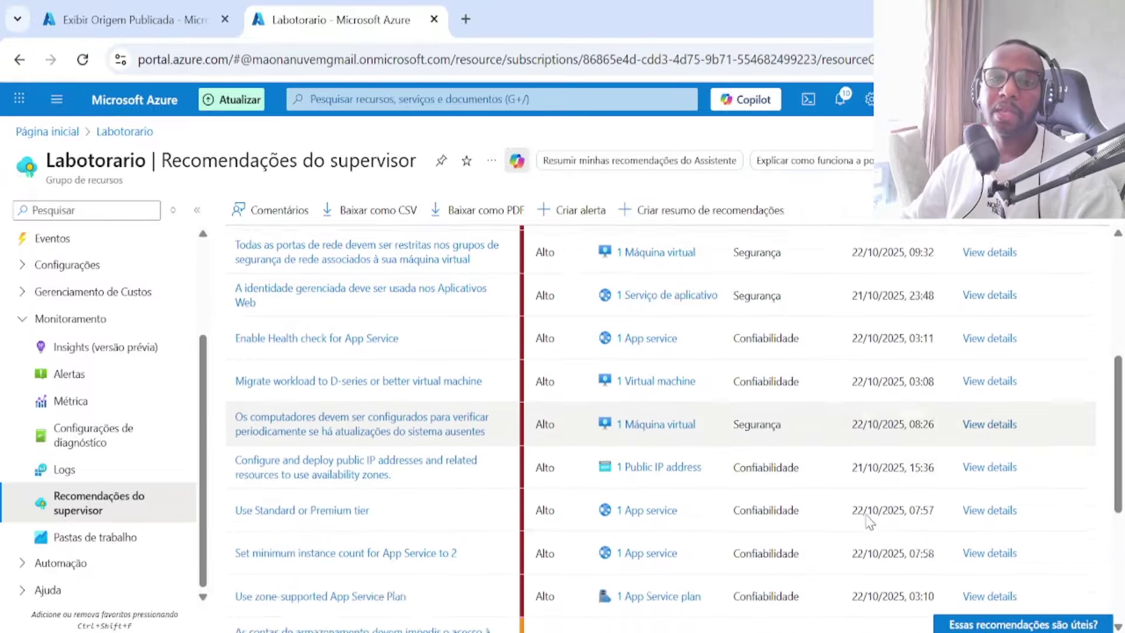
scroll(869, 521, "down", 2)
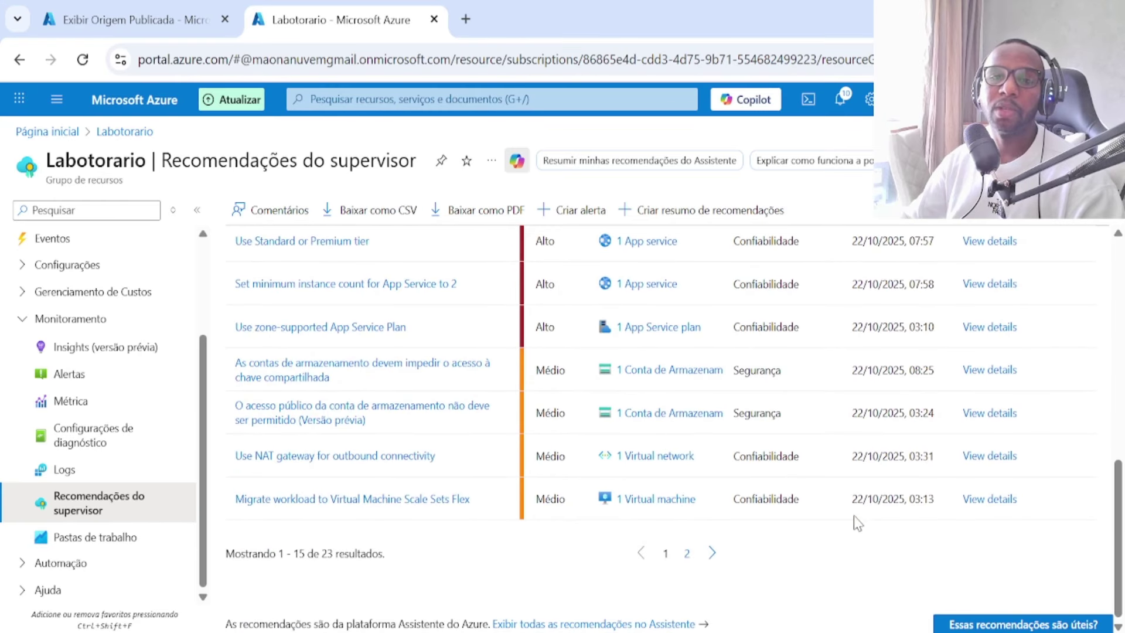
left_click(687, 554)
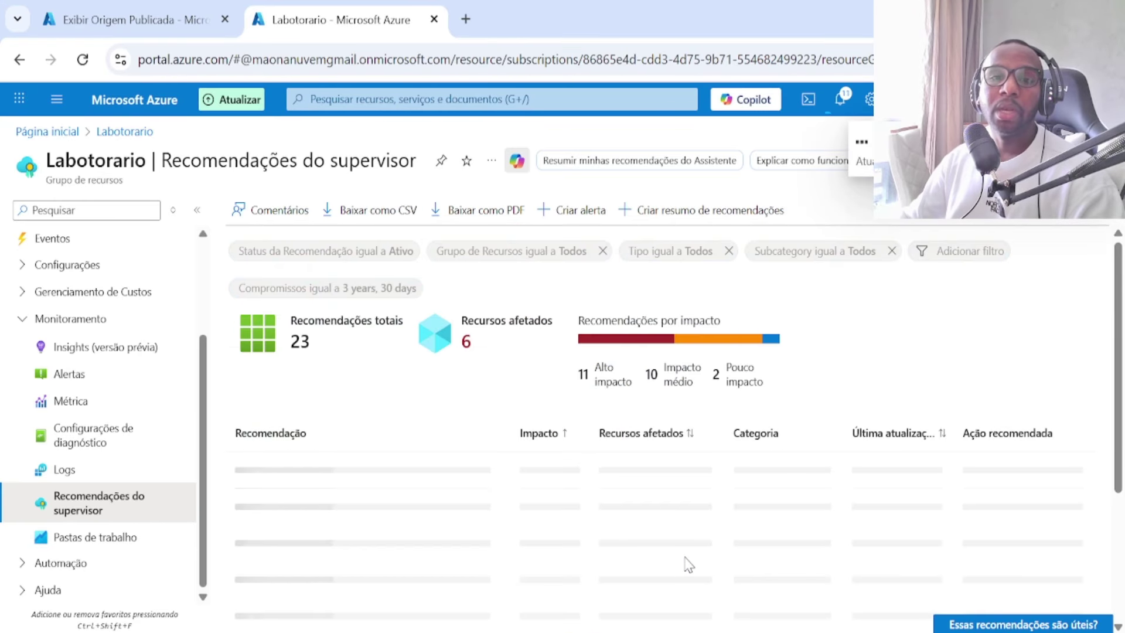
scroll(653, 429, "down", 4)
scroll(657, 429, "down", 2)
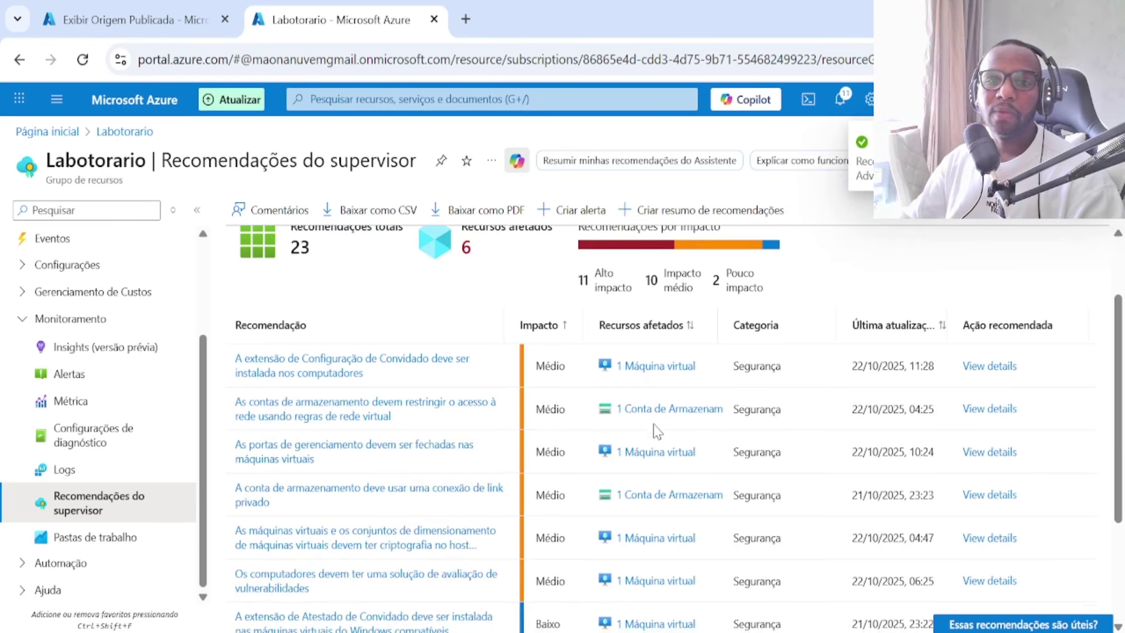
scroll(656, 432, "down", 4)
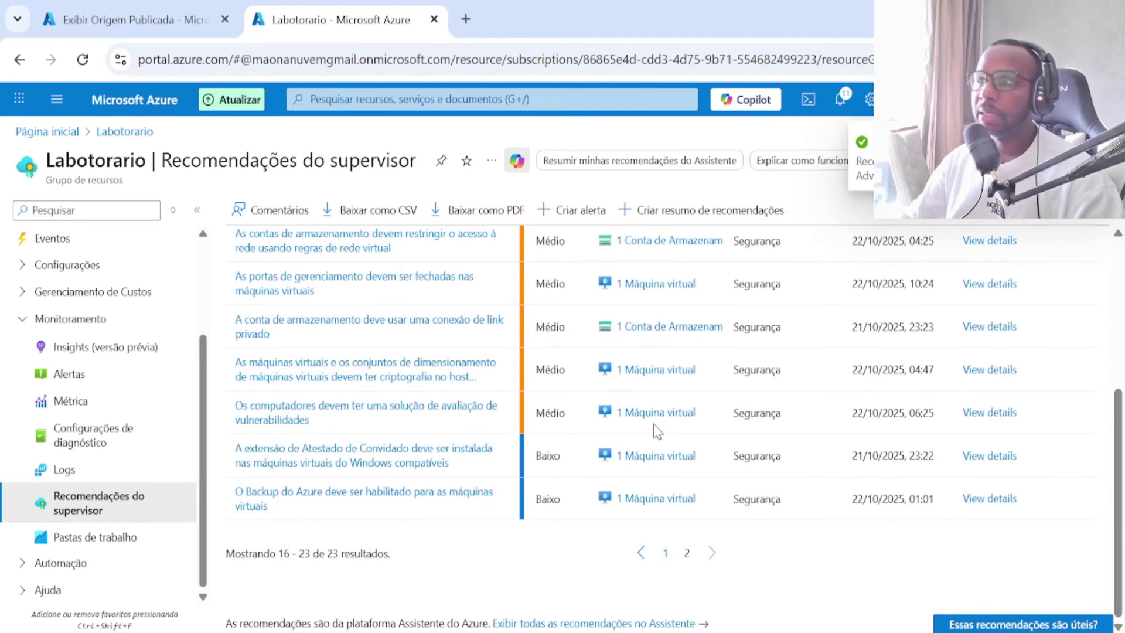
scroll(653, 425, "up", 4)
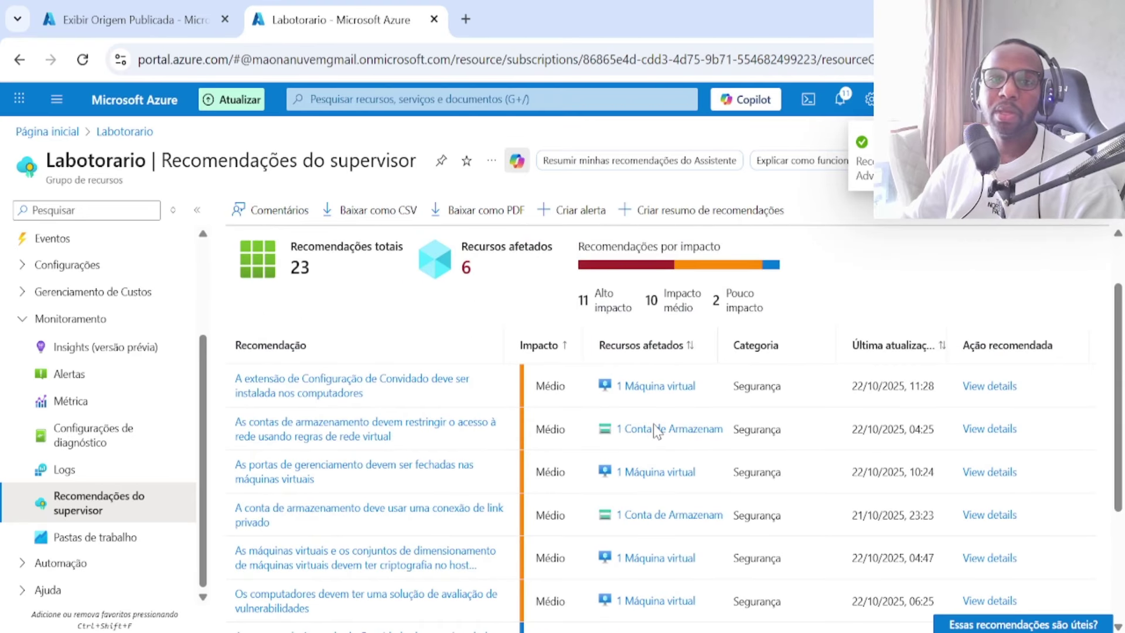
scroll(628, 428, "down", 4)
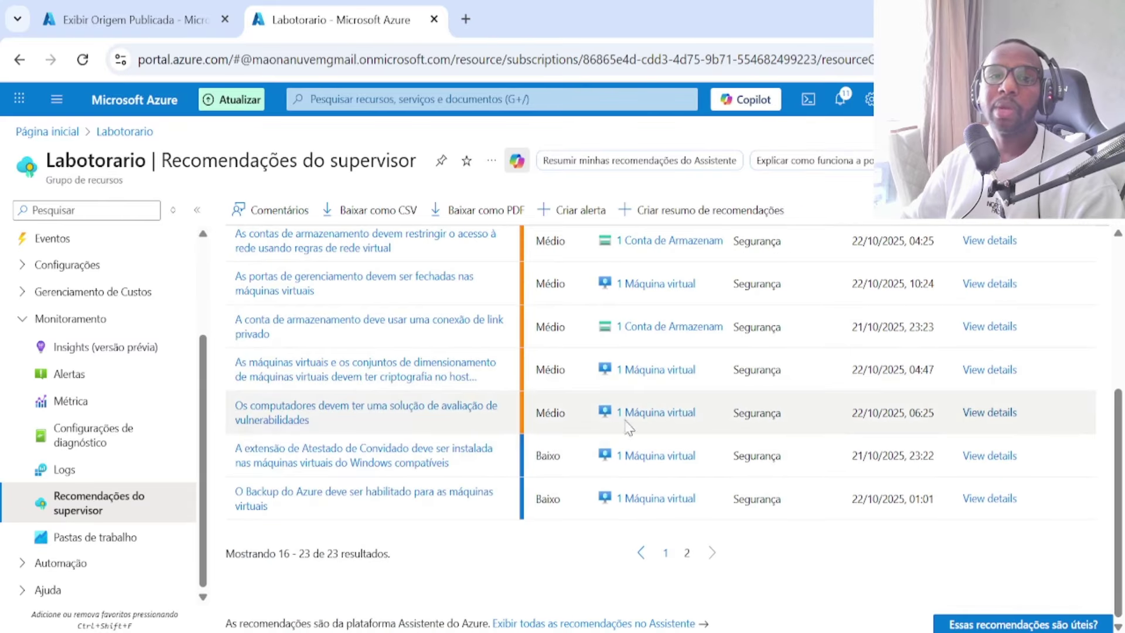
left_click(665, 553)
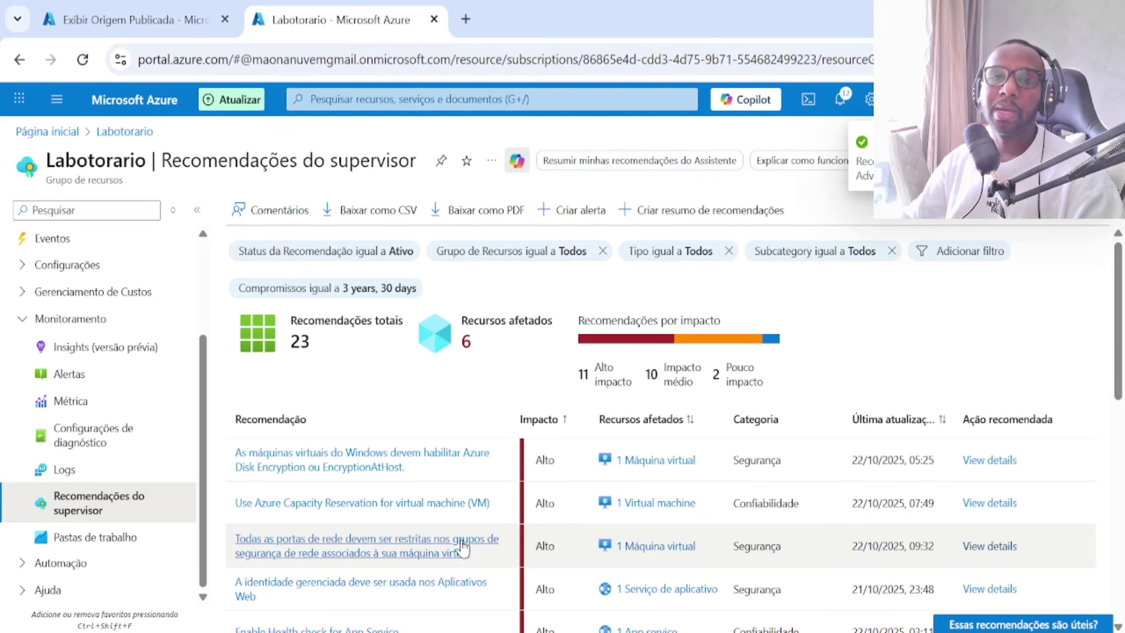
Step: Start creating a new Advisor alert with '+ Criar alerta'
scroll(465, 447, "down", 4)
scroll(527, 445, "up", 4)
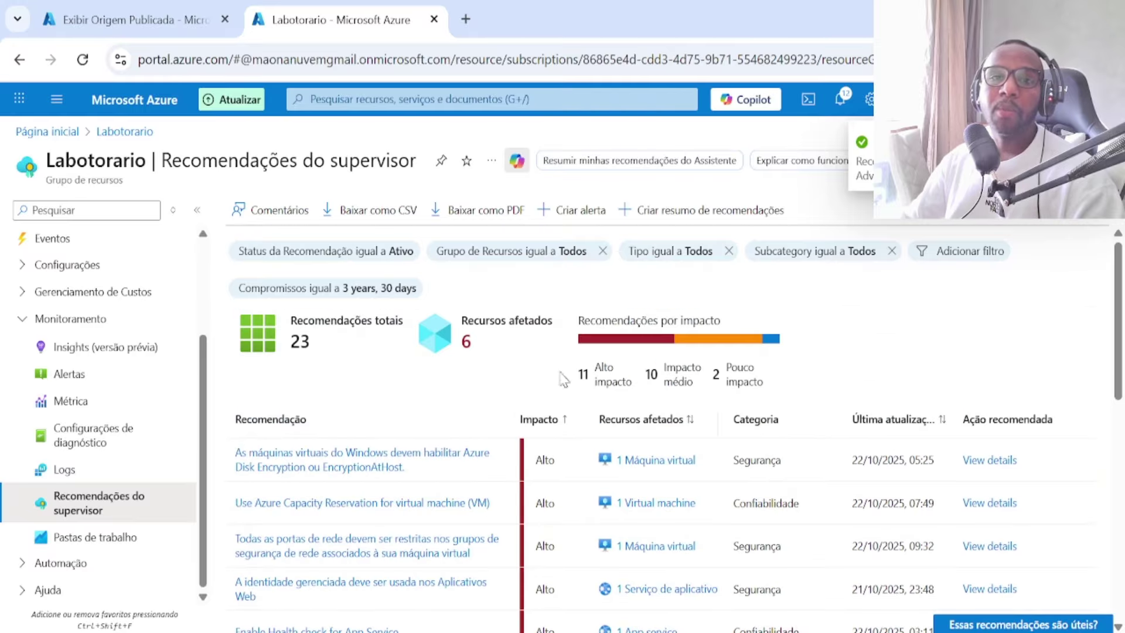
left_click(579, 211)
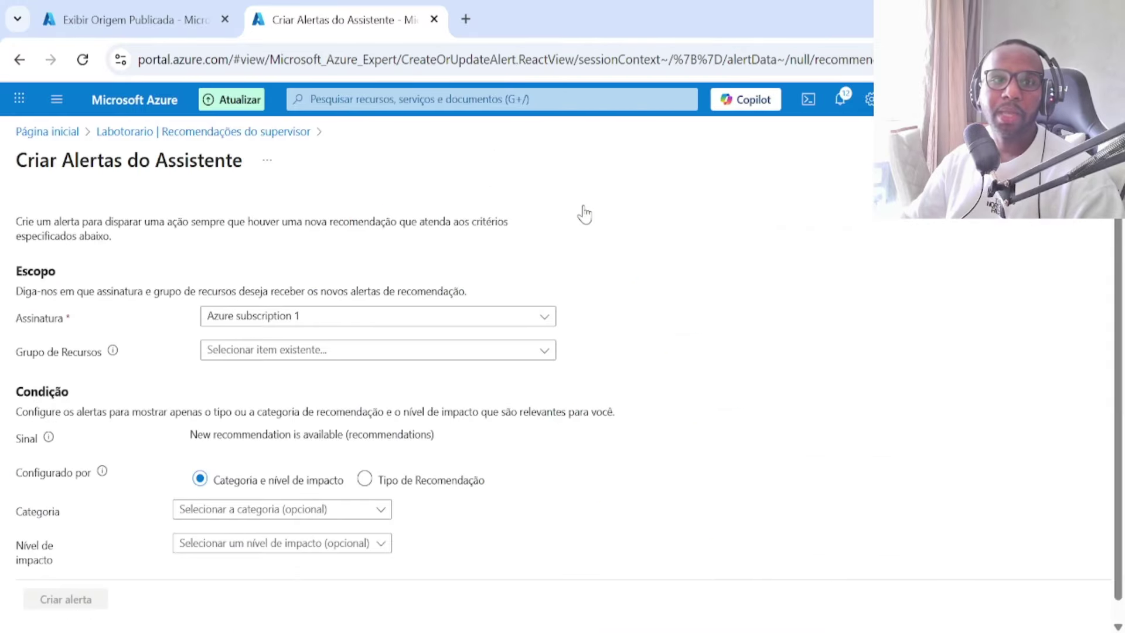
Step: Set the alert's resource group to Labotorario and category to Segurança, leaving impact level unchosen
left_click(352, 355)
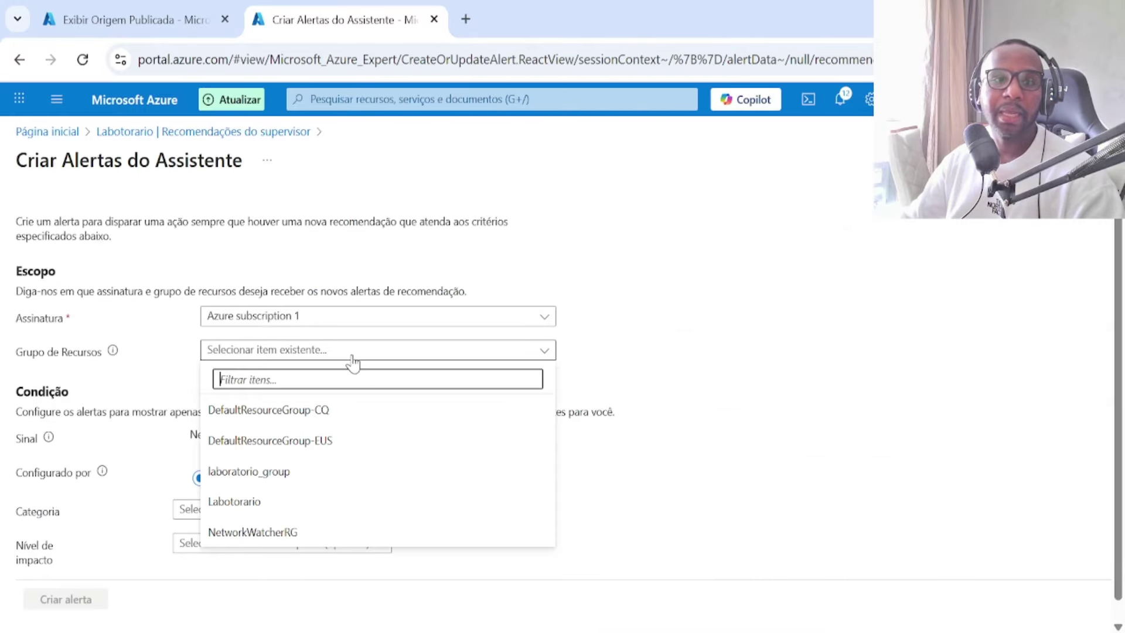
left_click(272, 501)
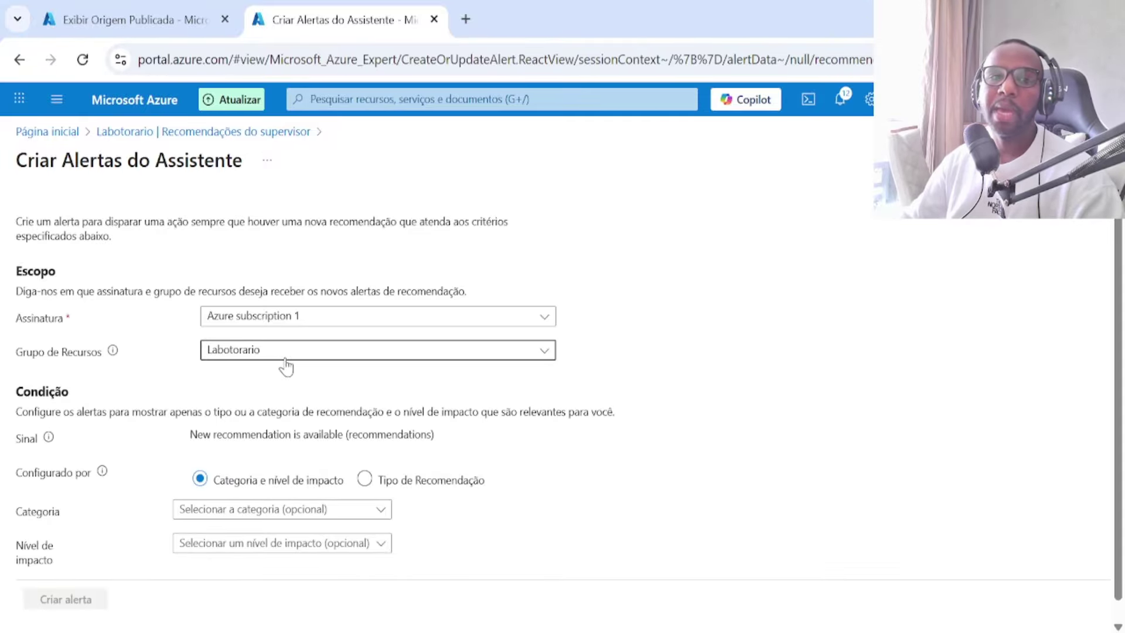
scroll(285, 366, "down", 3)
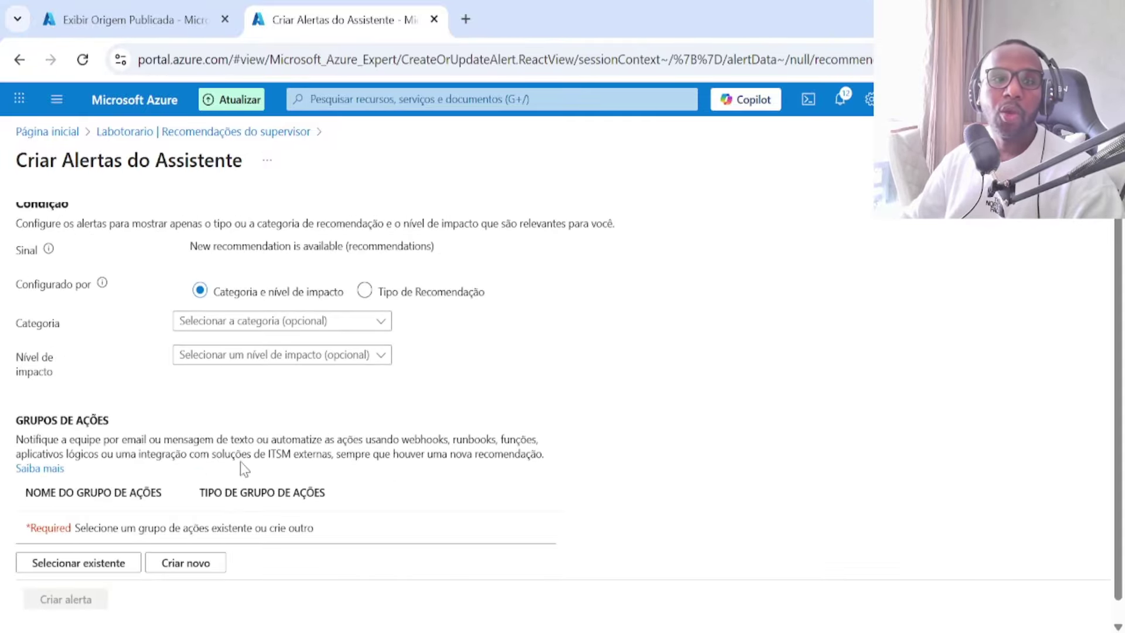
left_click(279, 320)
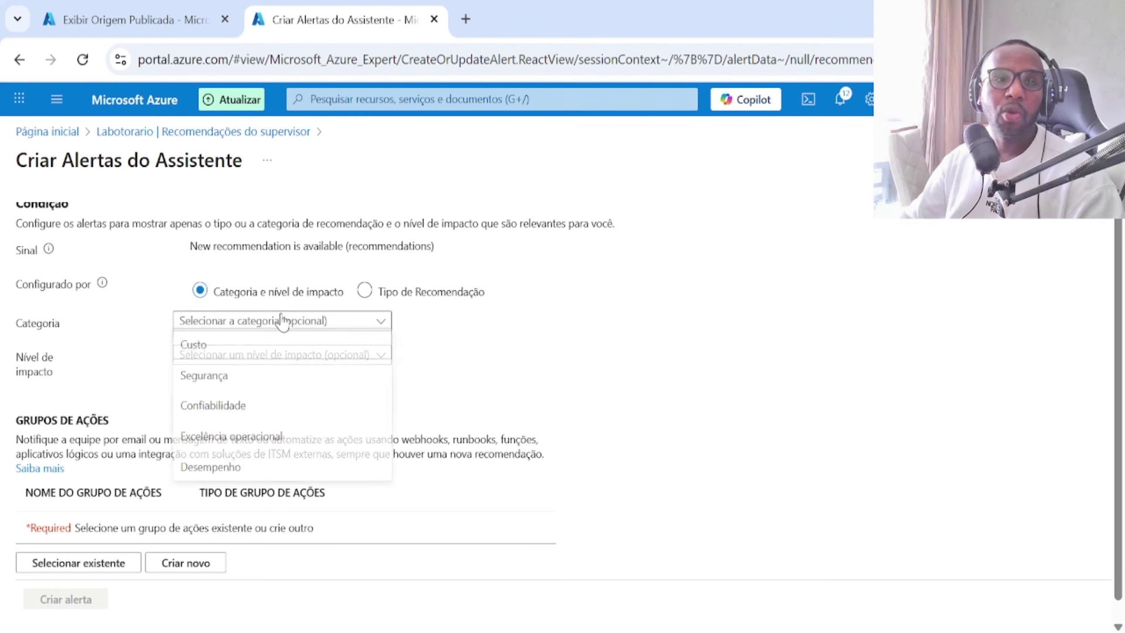
left_click(232, 380)
scroll(231, 376, "down", 3)
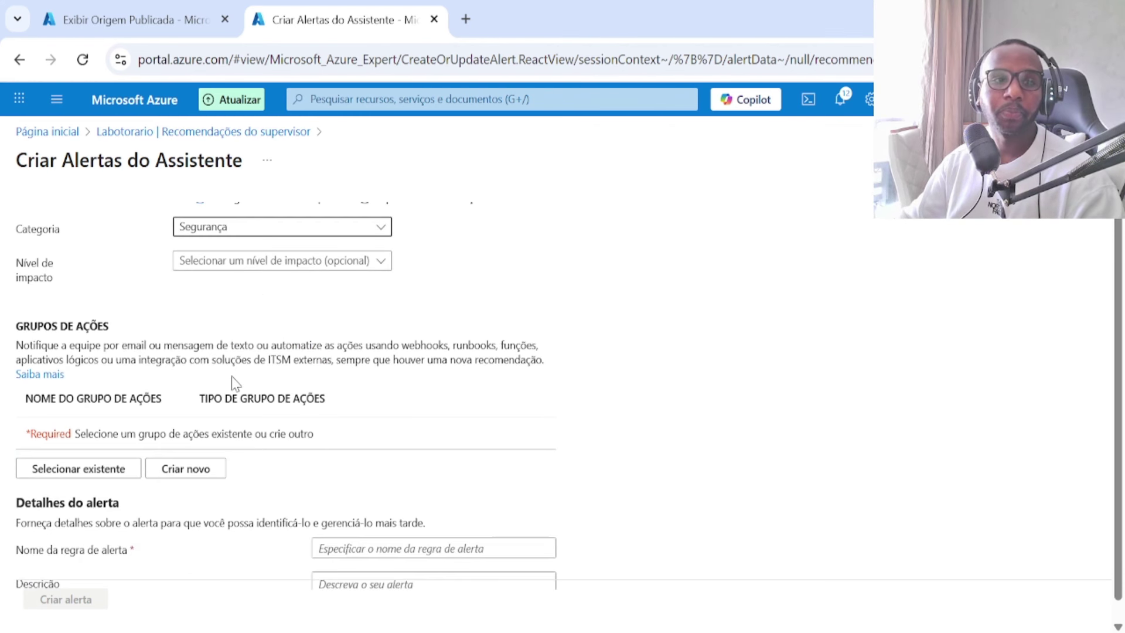
scroll(234, 382, "up", 2)
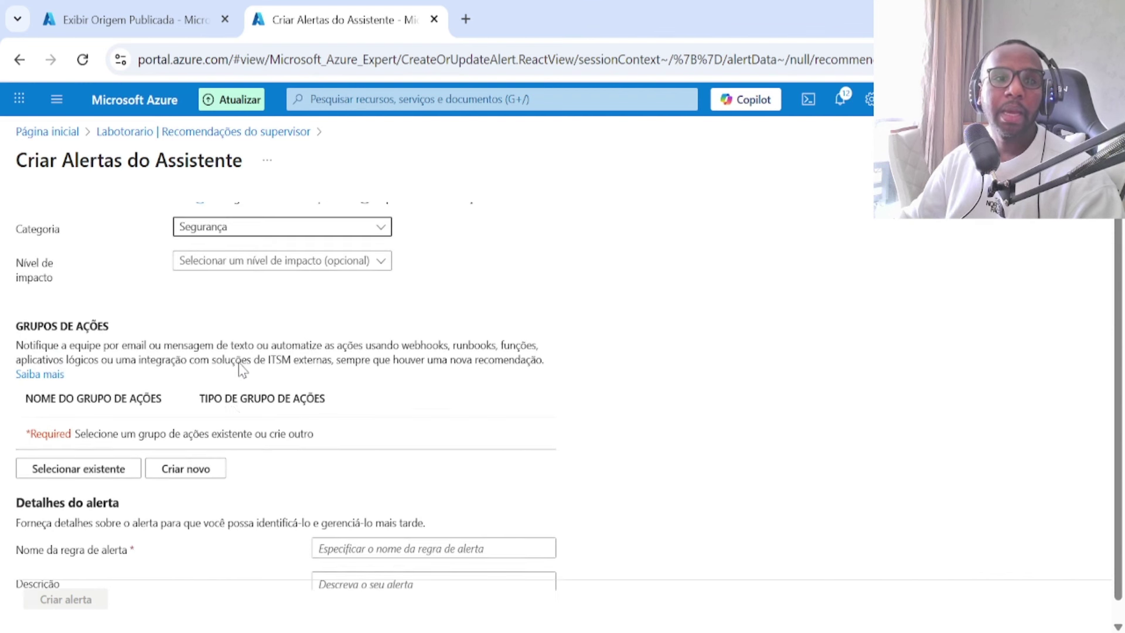
left_click(304, 267)
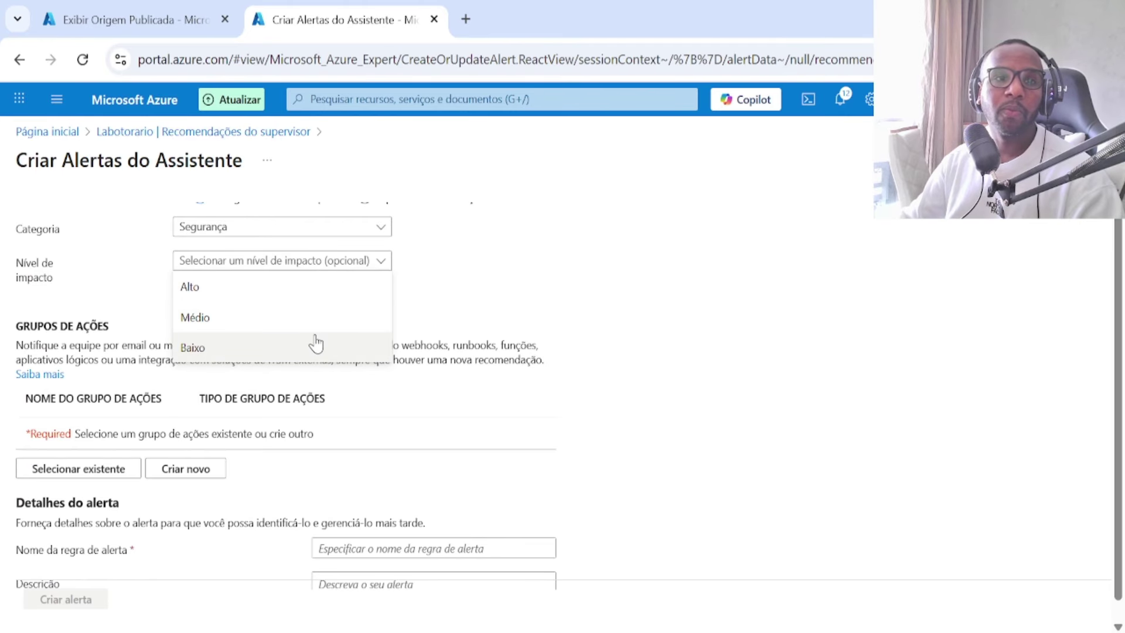
scroll(472, 382, "up", 5)
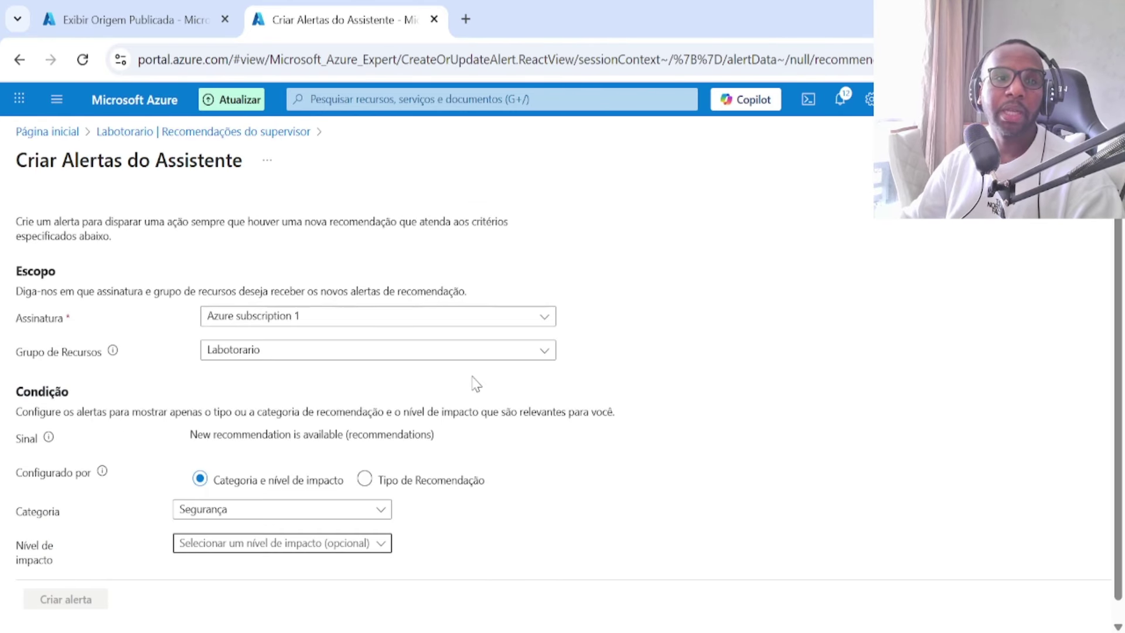
Step: Leave the alert form, page to 2 and back to 1, and glance at the recommendations summary form
left_click(212, 131)
scroll(542, 480, "down", 8)
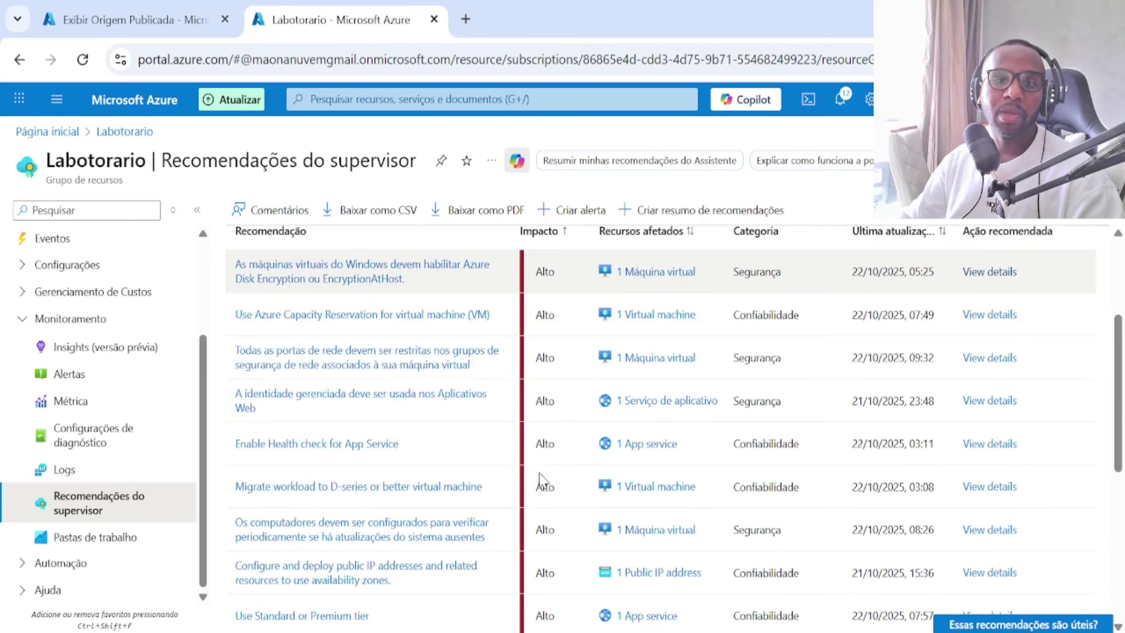
scroll(536, 404, "down", 3)
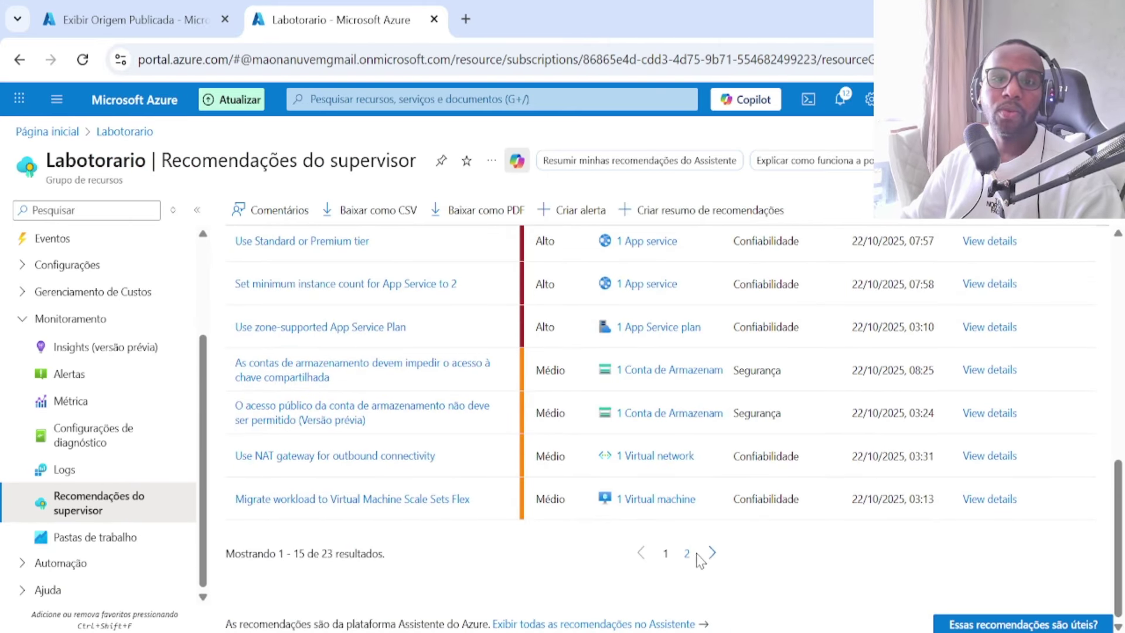
left_click(690, 558)
scroll(515, 519, "down", 3)
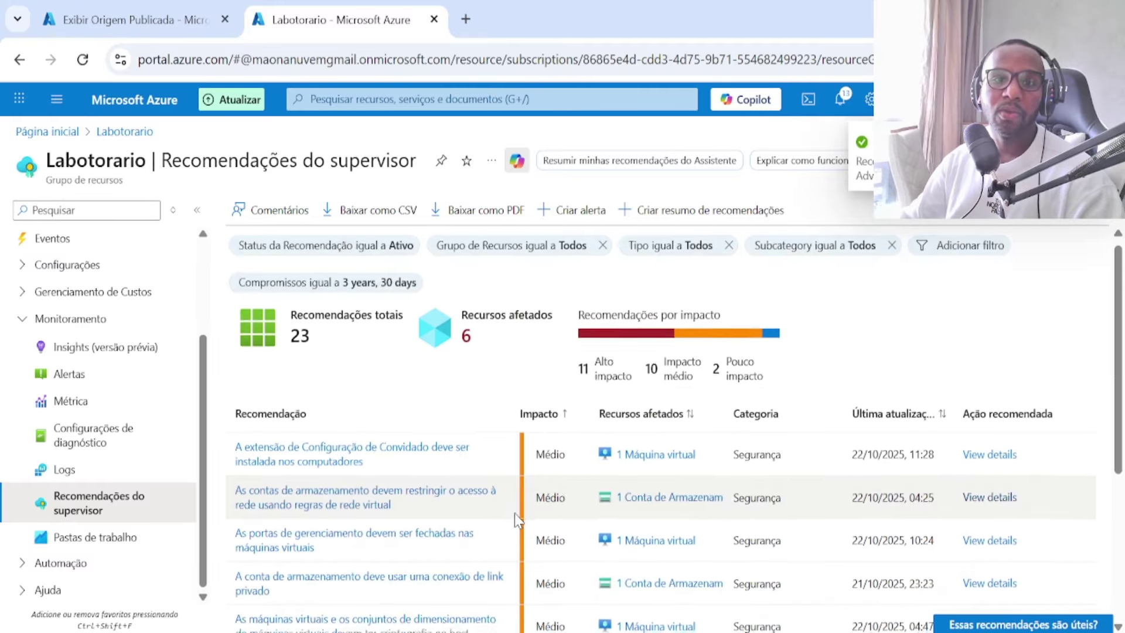
scroll(514, 519, "down", 5)
left_click(642, 553)
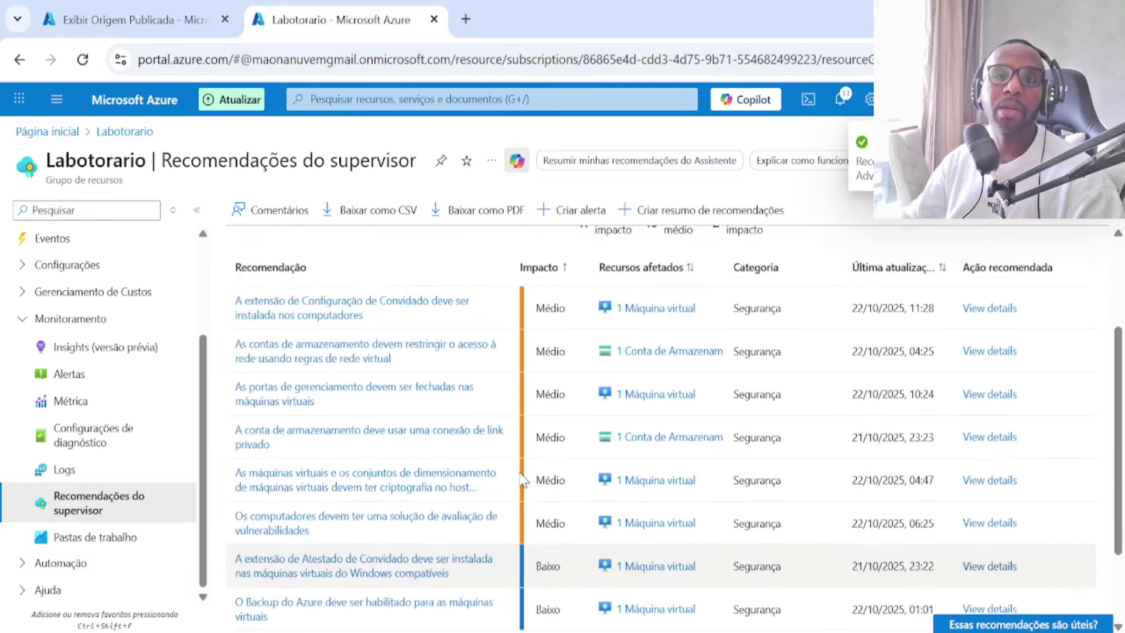
left_click(722, 210)
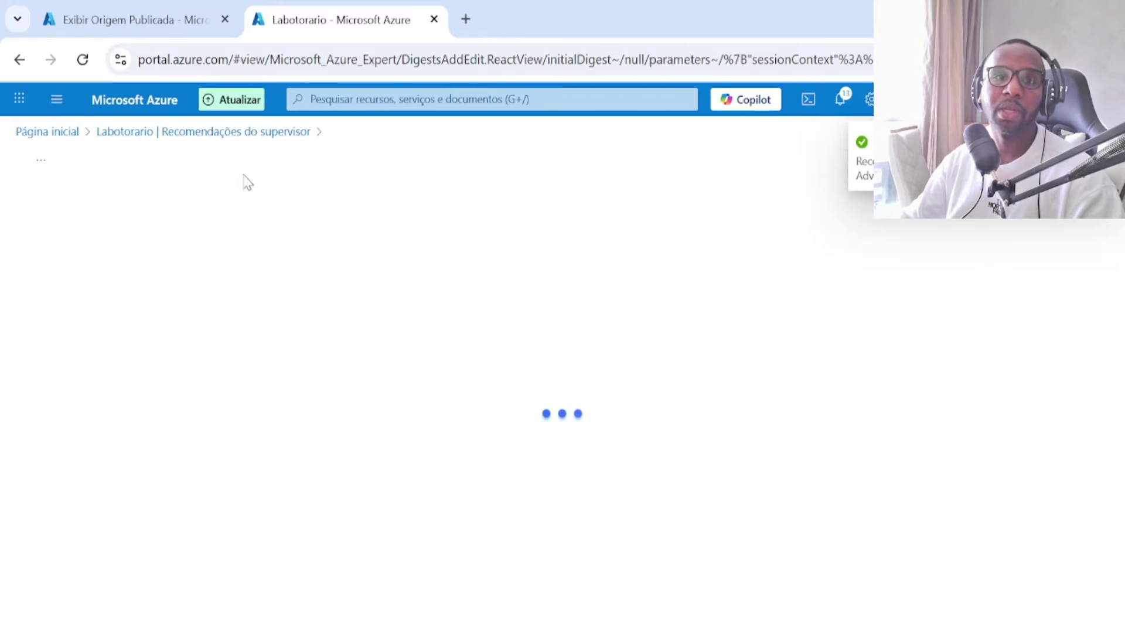
left_click(255, 132)
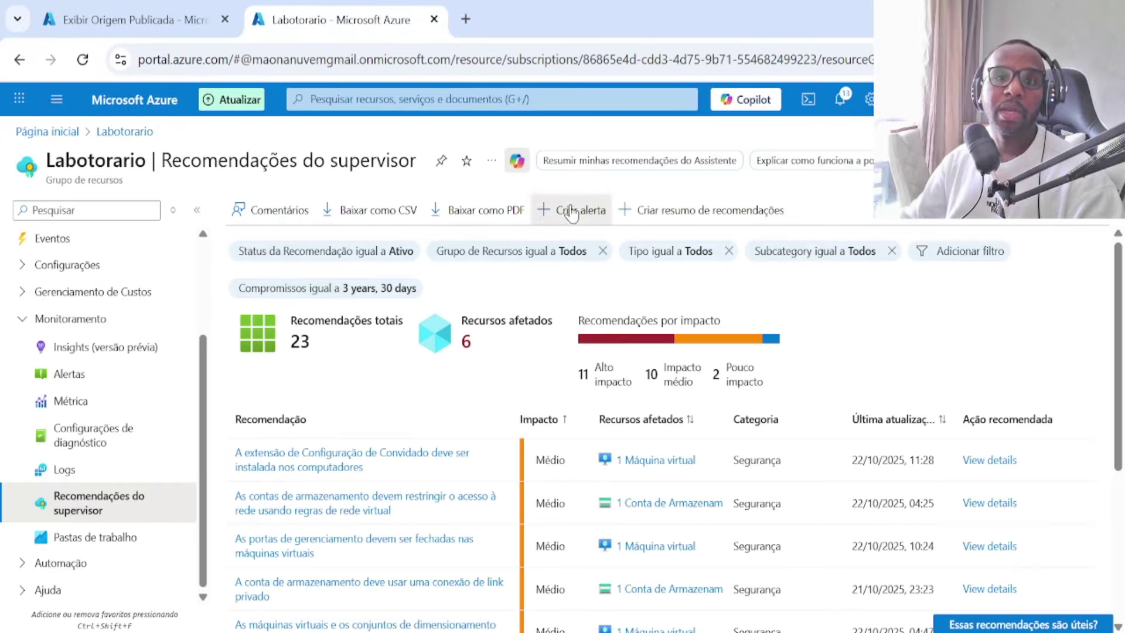
Step: Open a fresh Criar alerta form, click into the alert rule name field, then back out via the breadcrumb
left_click(571, 209)
scroll(243, 489, "down", 5)
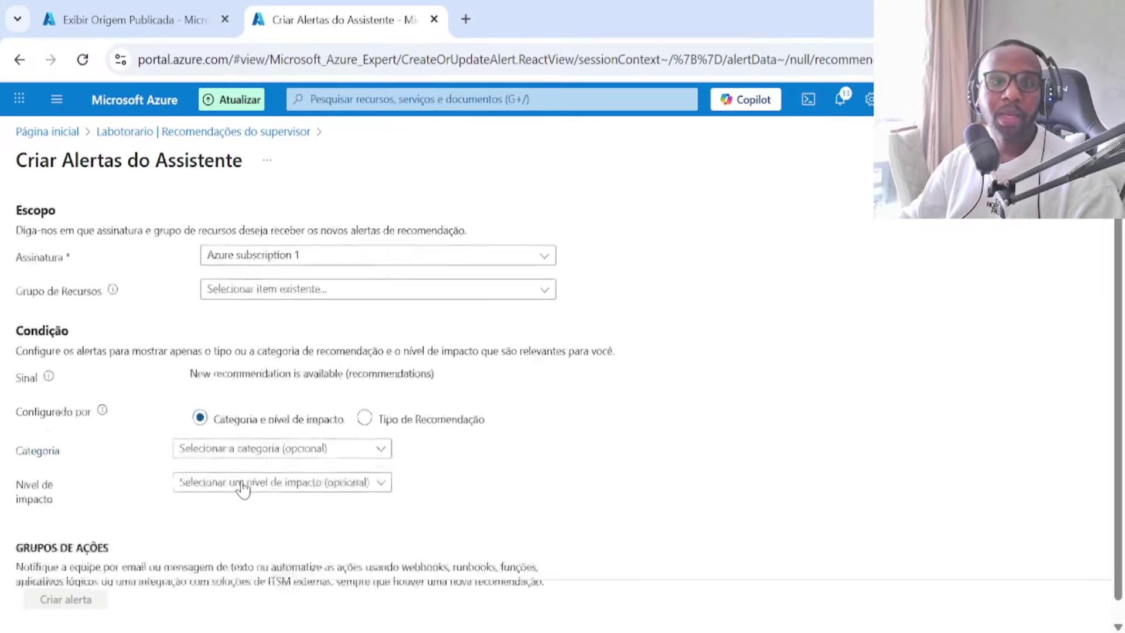
scroll(251, 472, "down", 3)
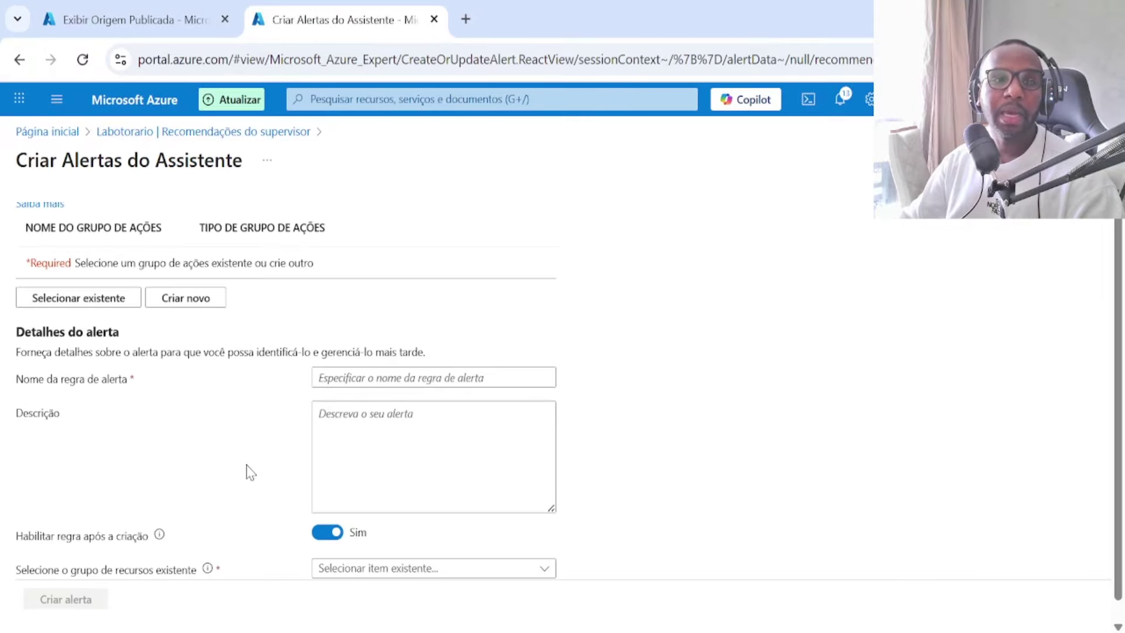
left_click(389, 366)
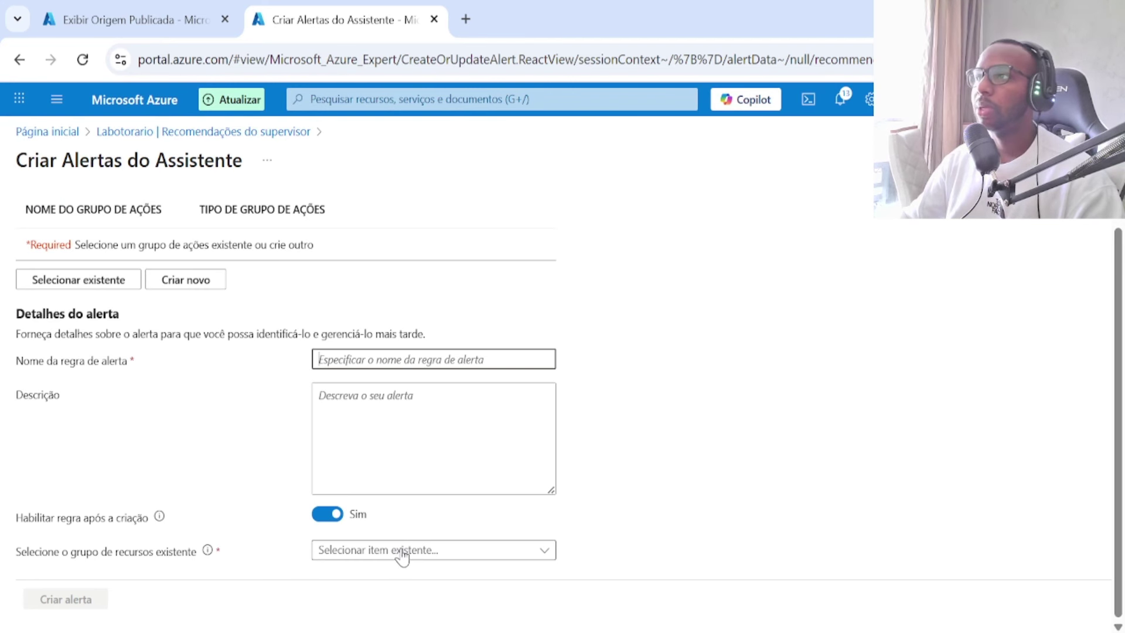
left_click(200, 132)
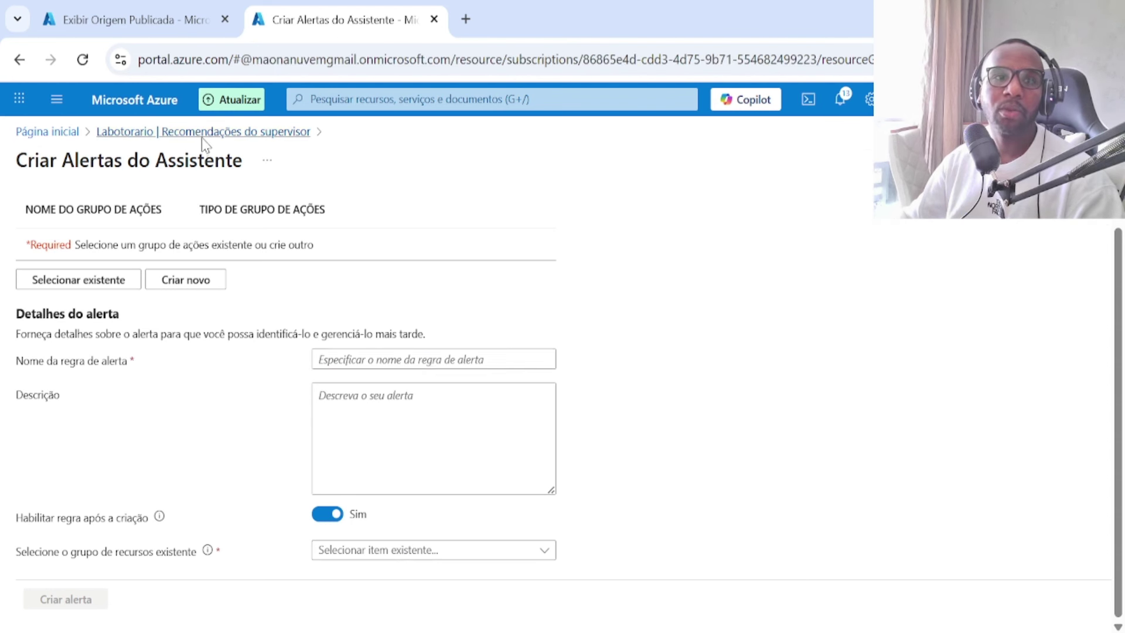
Step: Scroll through Labotorario's recommendations table down to its Médio and Baixo items
scroll(611, 494, "down", 5)
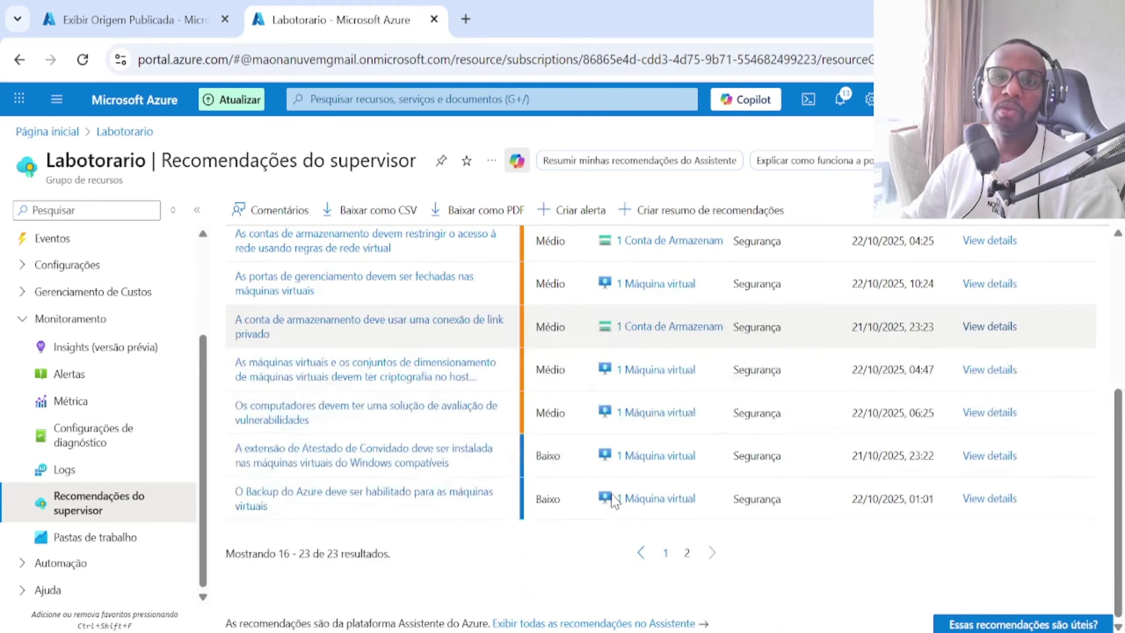
scroll(611, 496, "up", 2)
scroll(612, 497, "up", 2)
scroll(611, 496, "down", 3)
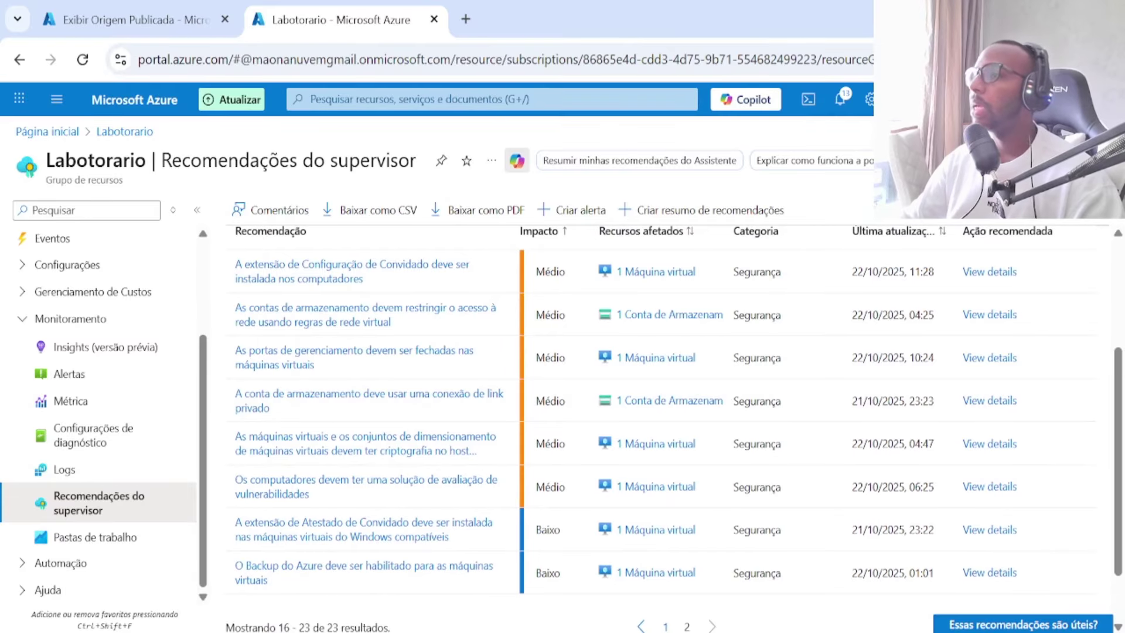